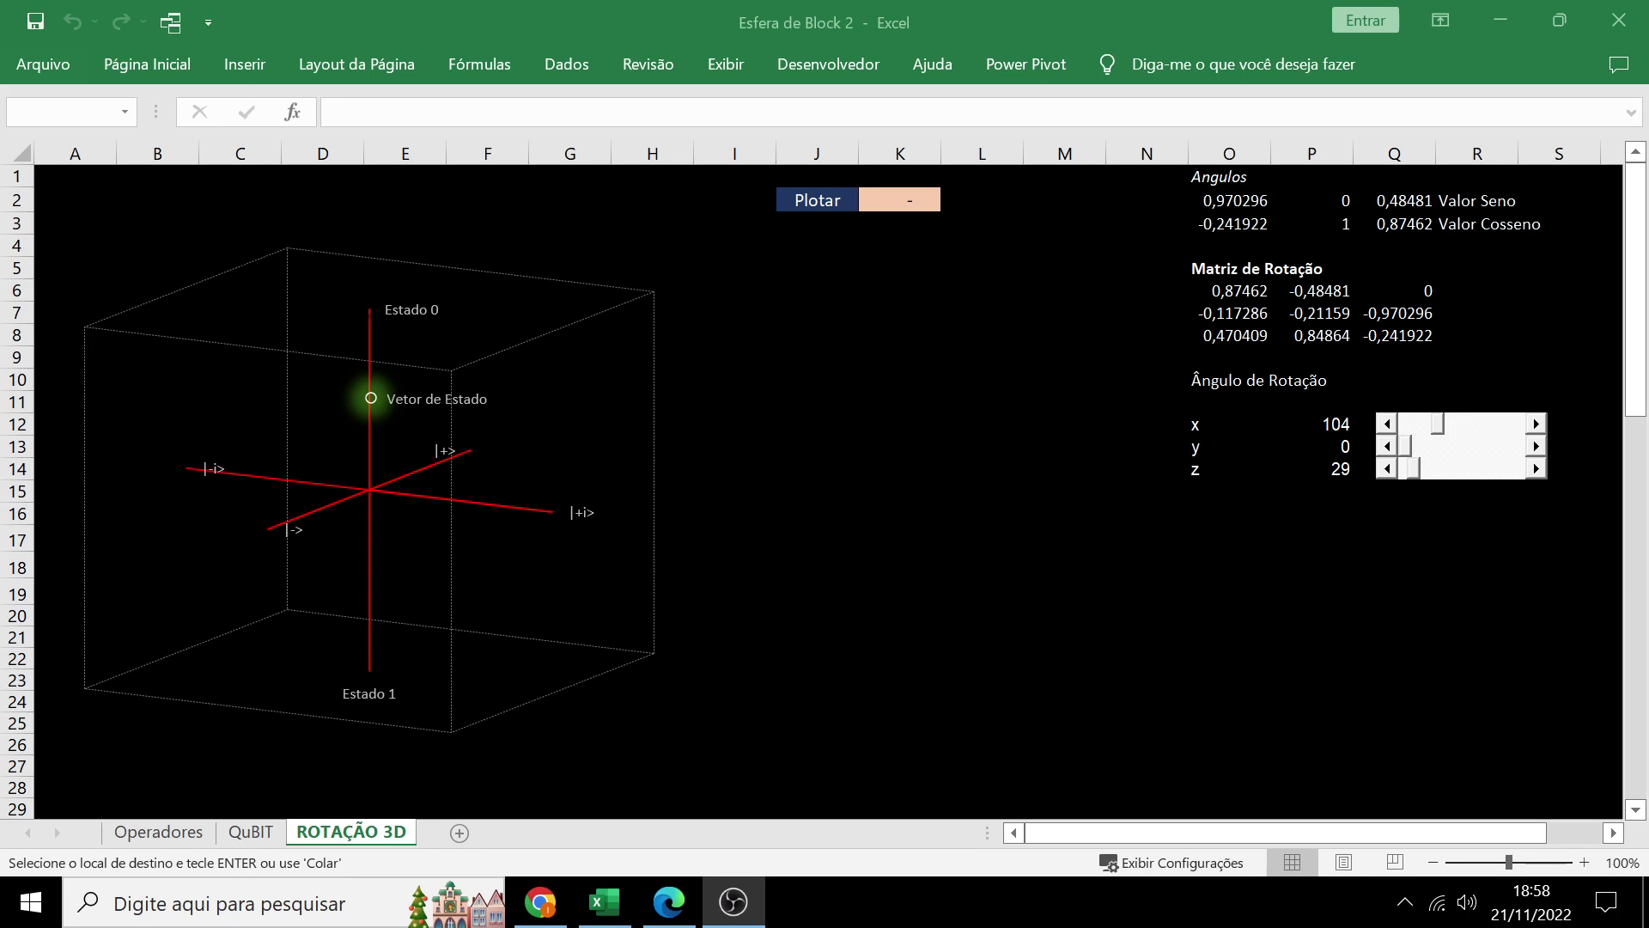
# Step: Step the 3D plot's z rotation angle up toward 61 with the scrollbar arrow
pyautogui.click(1384, 471)
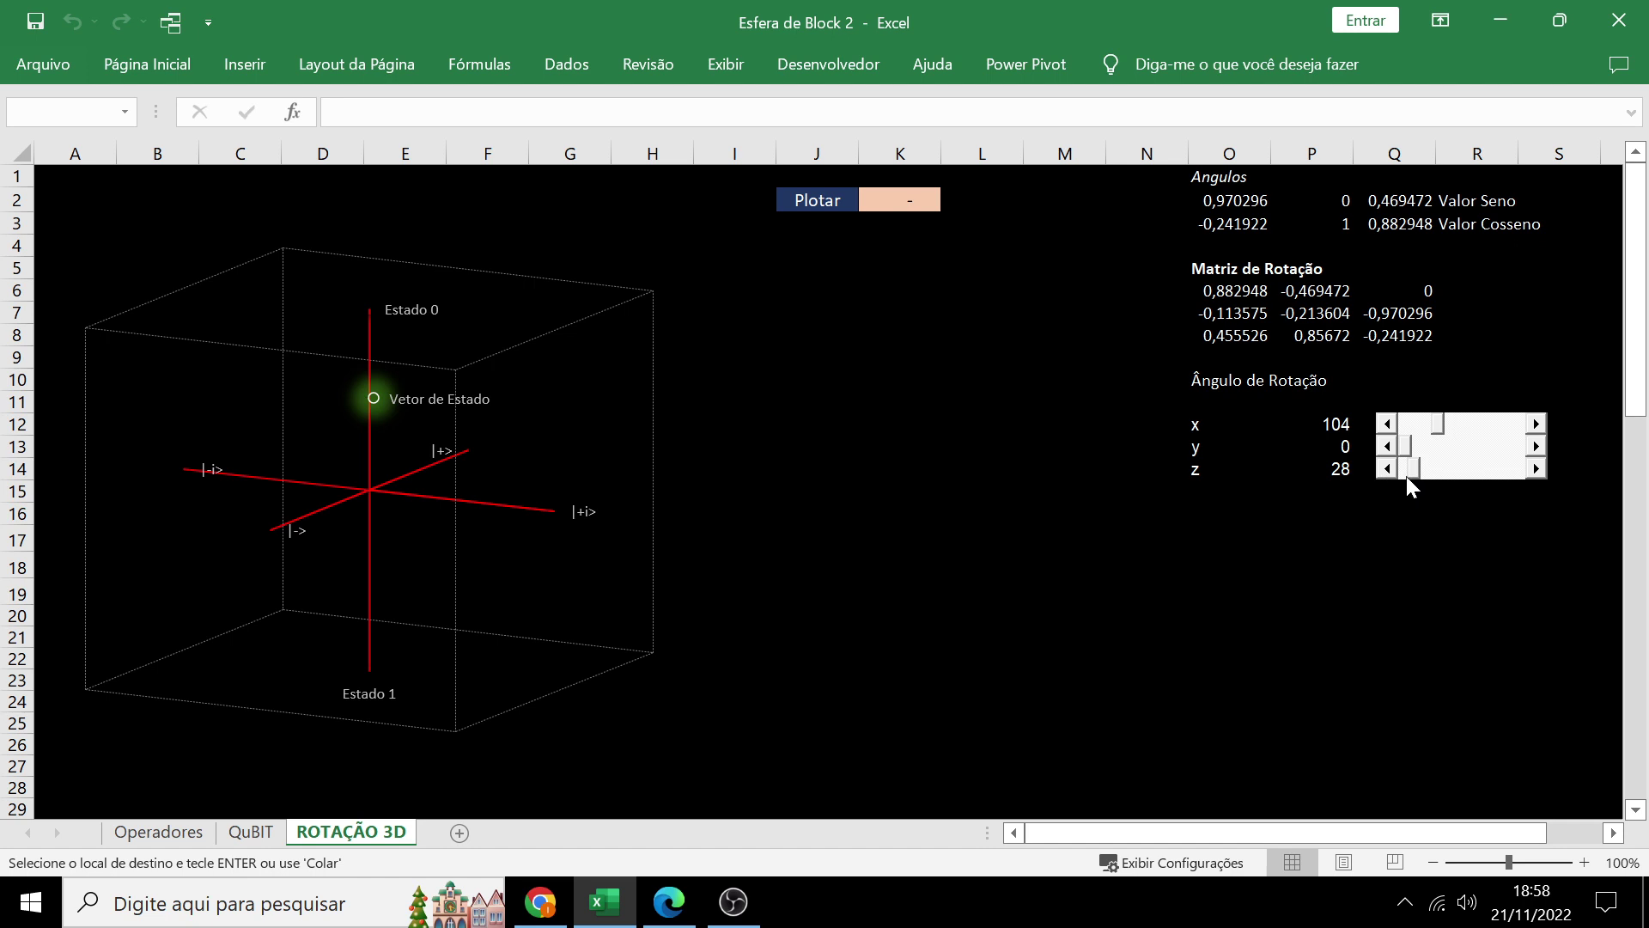
pyautogui.click(1536, 469)
pyautogui.click(1536, 469)
pyautogui.click(1535, 469)
pyautogui.click(1536, 469)
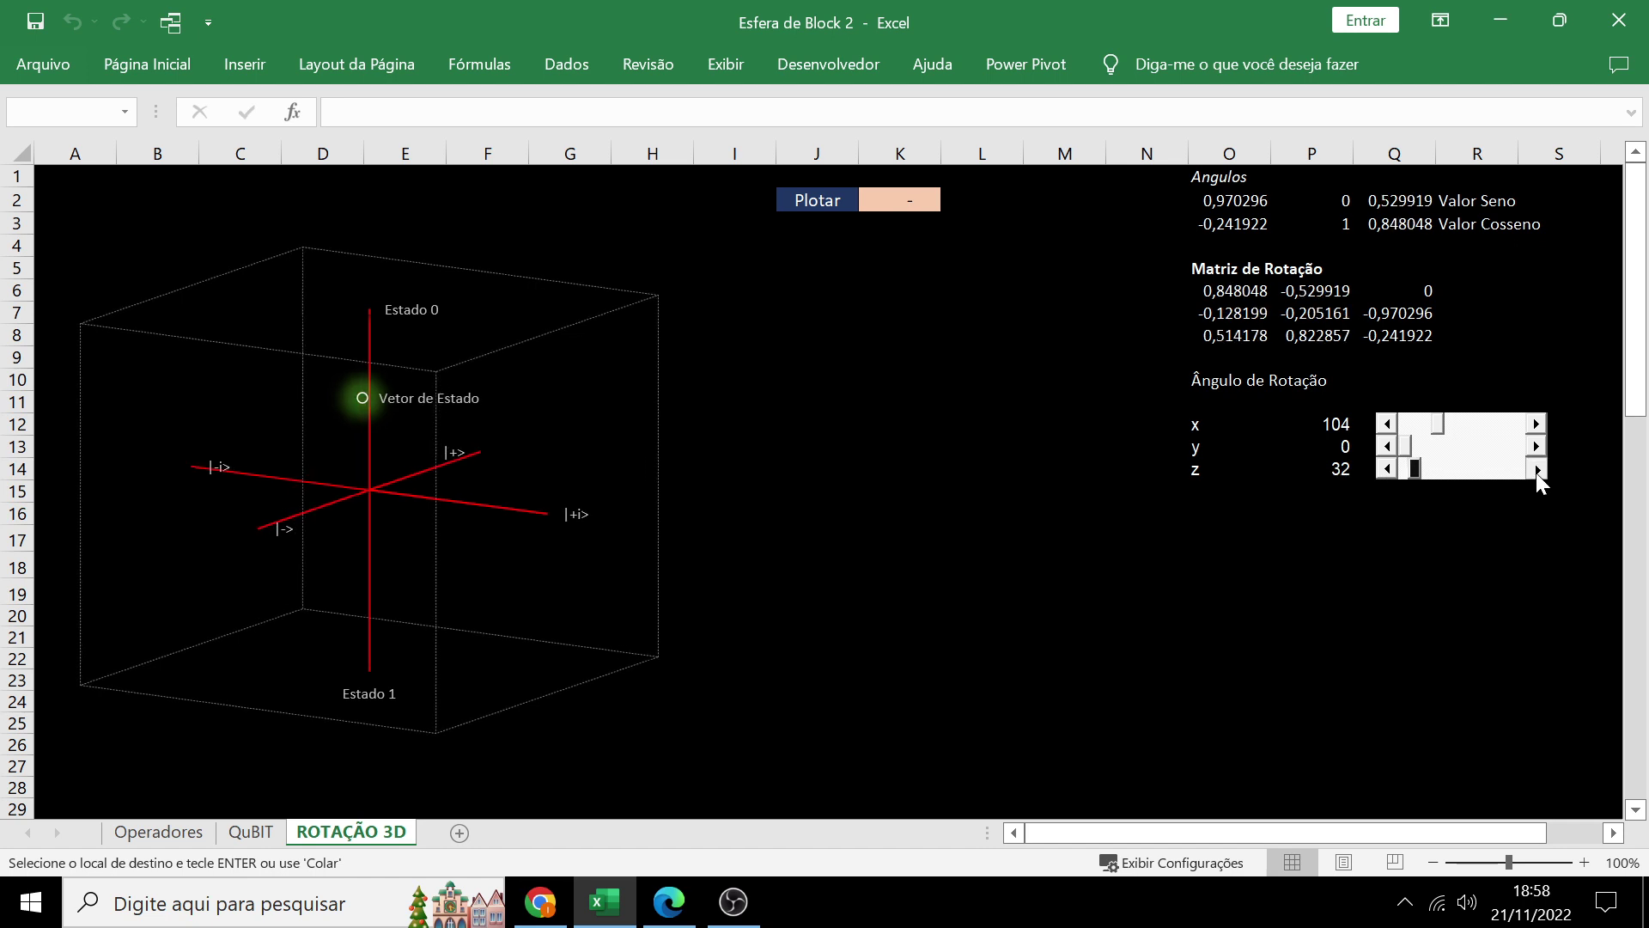
pyautogui.click(1536, 469)
pyautogui.click(1536, 469)
pyautogui.click(1536, 469)
pyautogui.click(1536, 469)
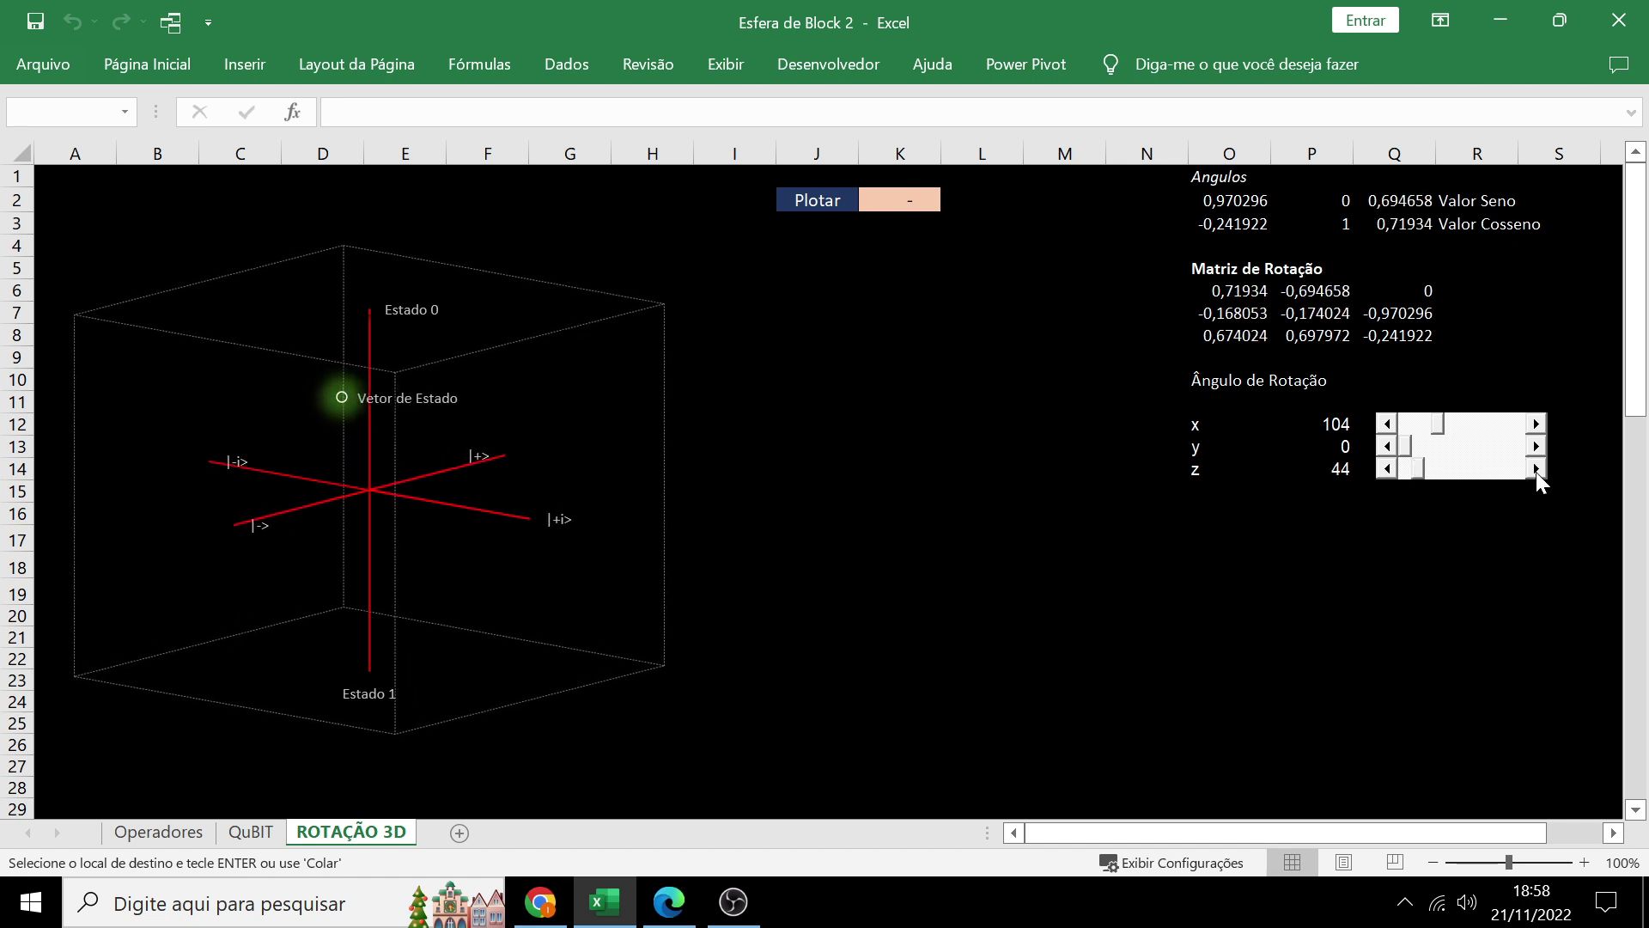
pyautogui.click(1535, 469)
pyautogui.click(1536, 469)
pyautogui.click(1536, 469)
pyautogui.click(1536, 469)
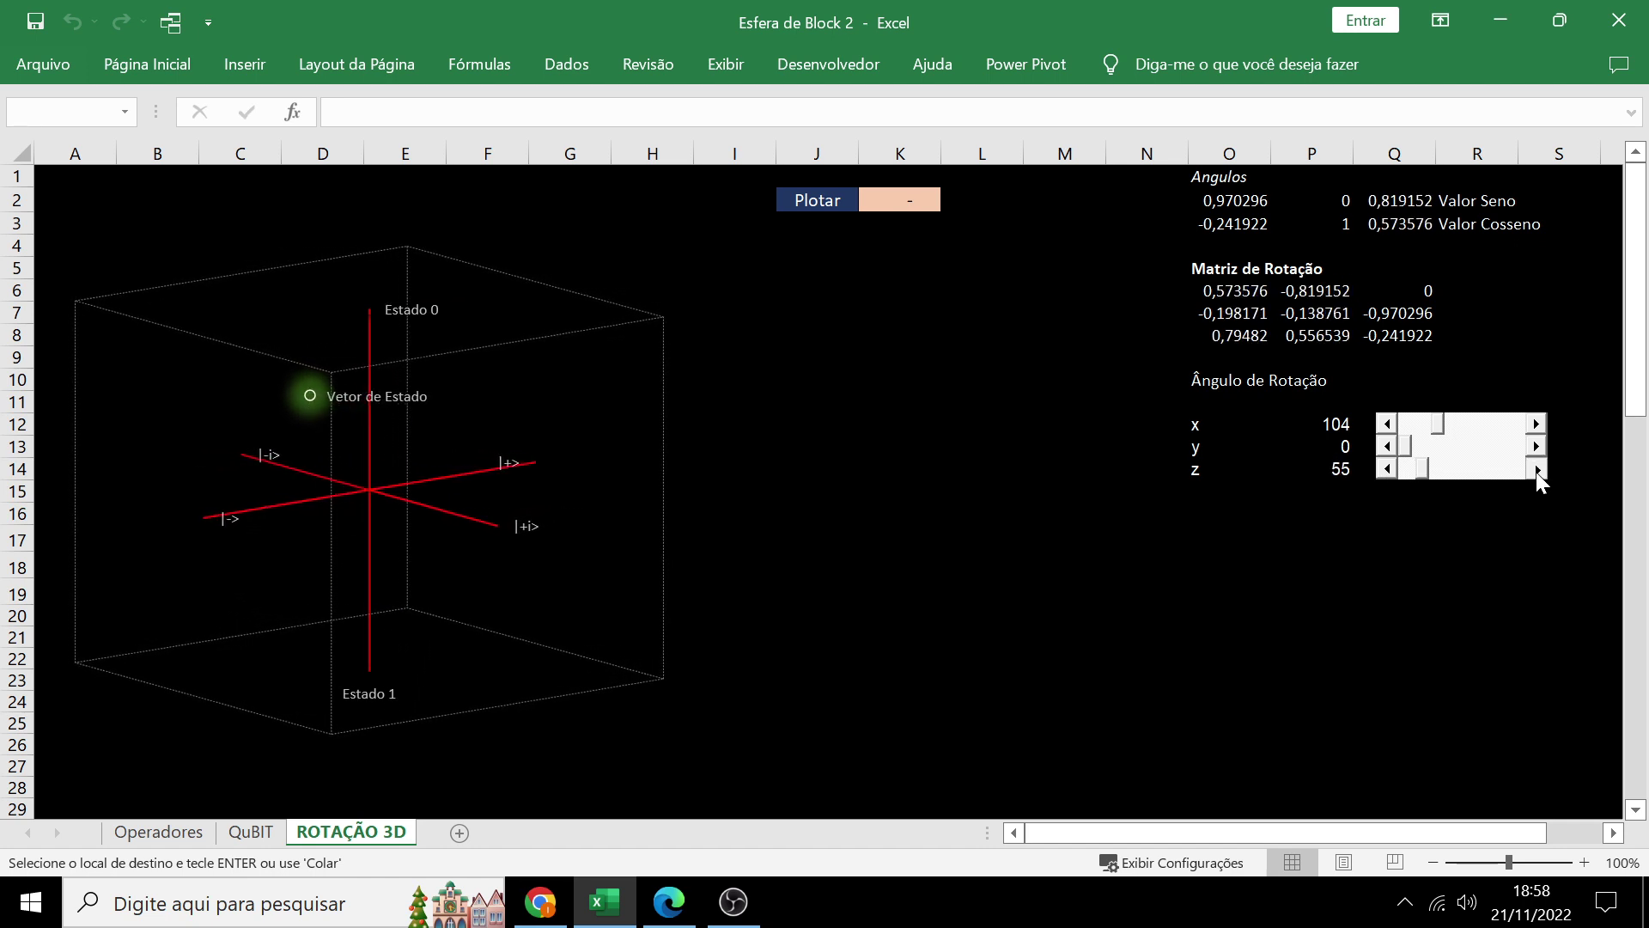
pyautogui.click(1536, 469)
pyautogui.click(1536, 469)
pyautogui.click(1536, 469)
pyautogui.click(1535, 469)
pyautogui.click(1536, 469)
pyautogui.click(1536, 469)
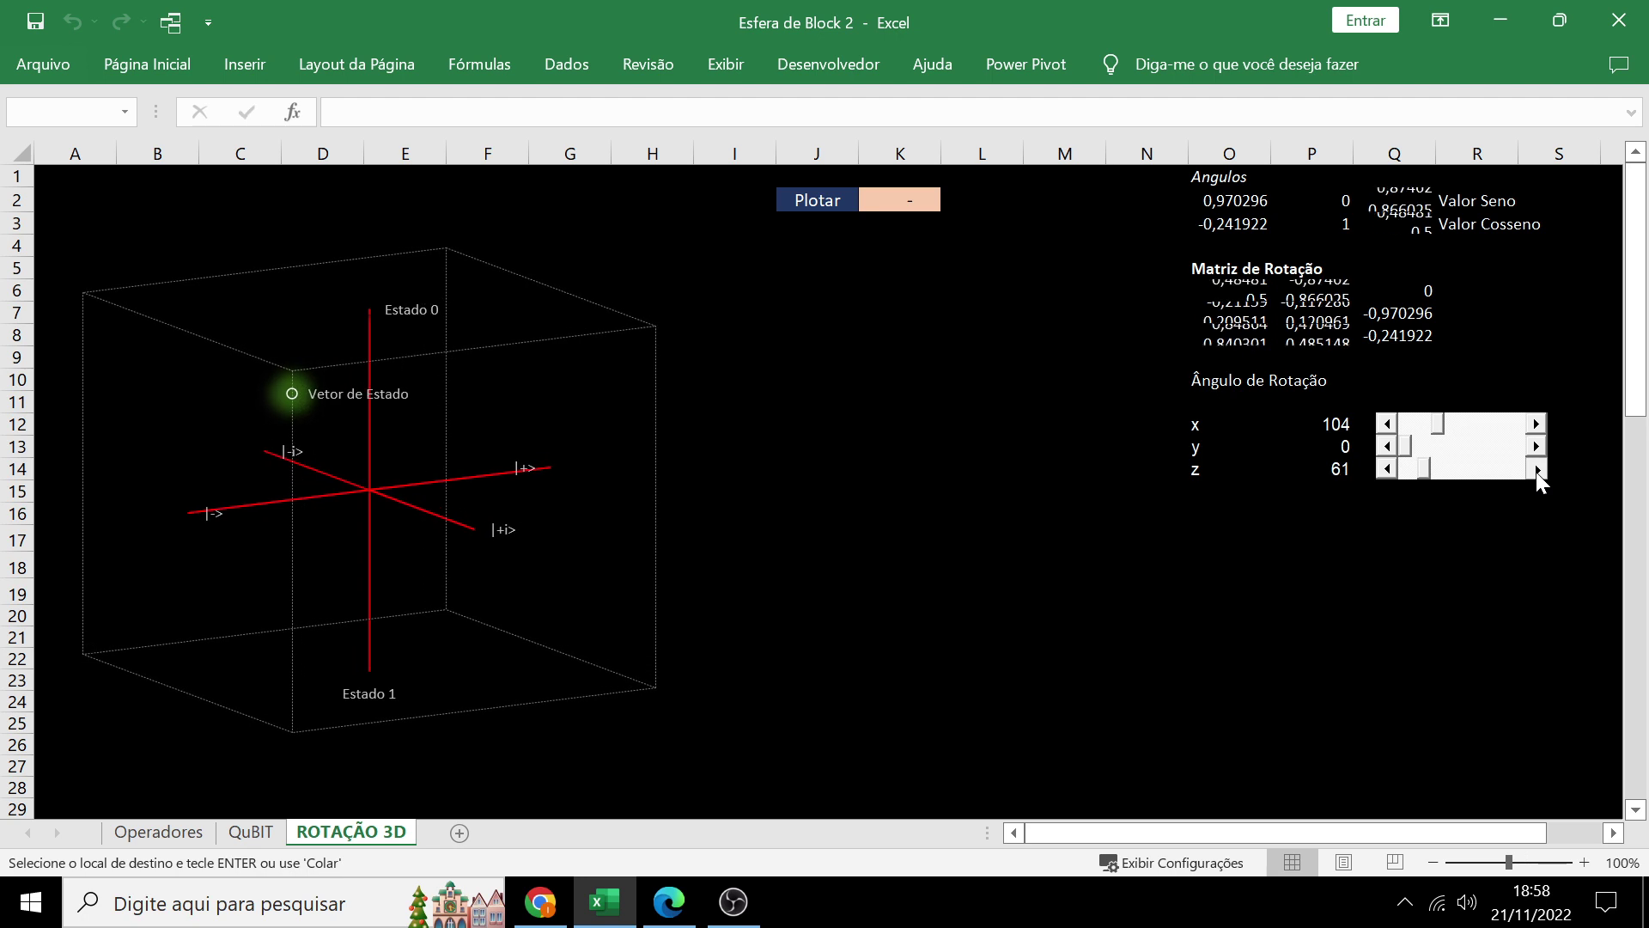
# Step: Bring the z rotation angle back down until it reads 2, leaving x at 104
pyautogui.click(1389, 473)
pyautogui.click(1390, 472)
pyautogui.click(1390, 472)
pyautogui.click(1390, 472)
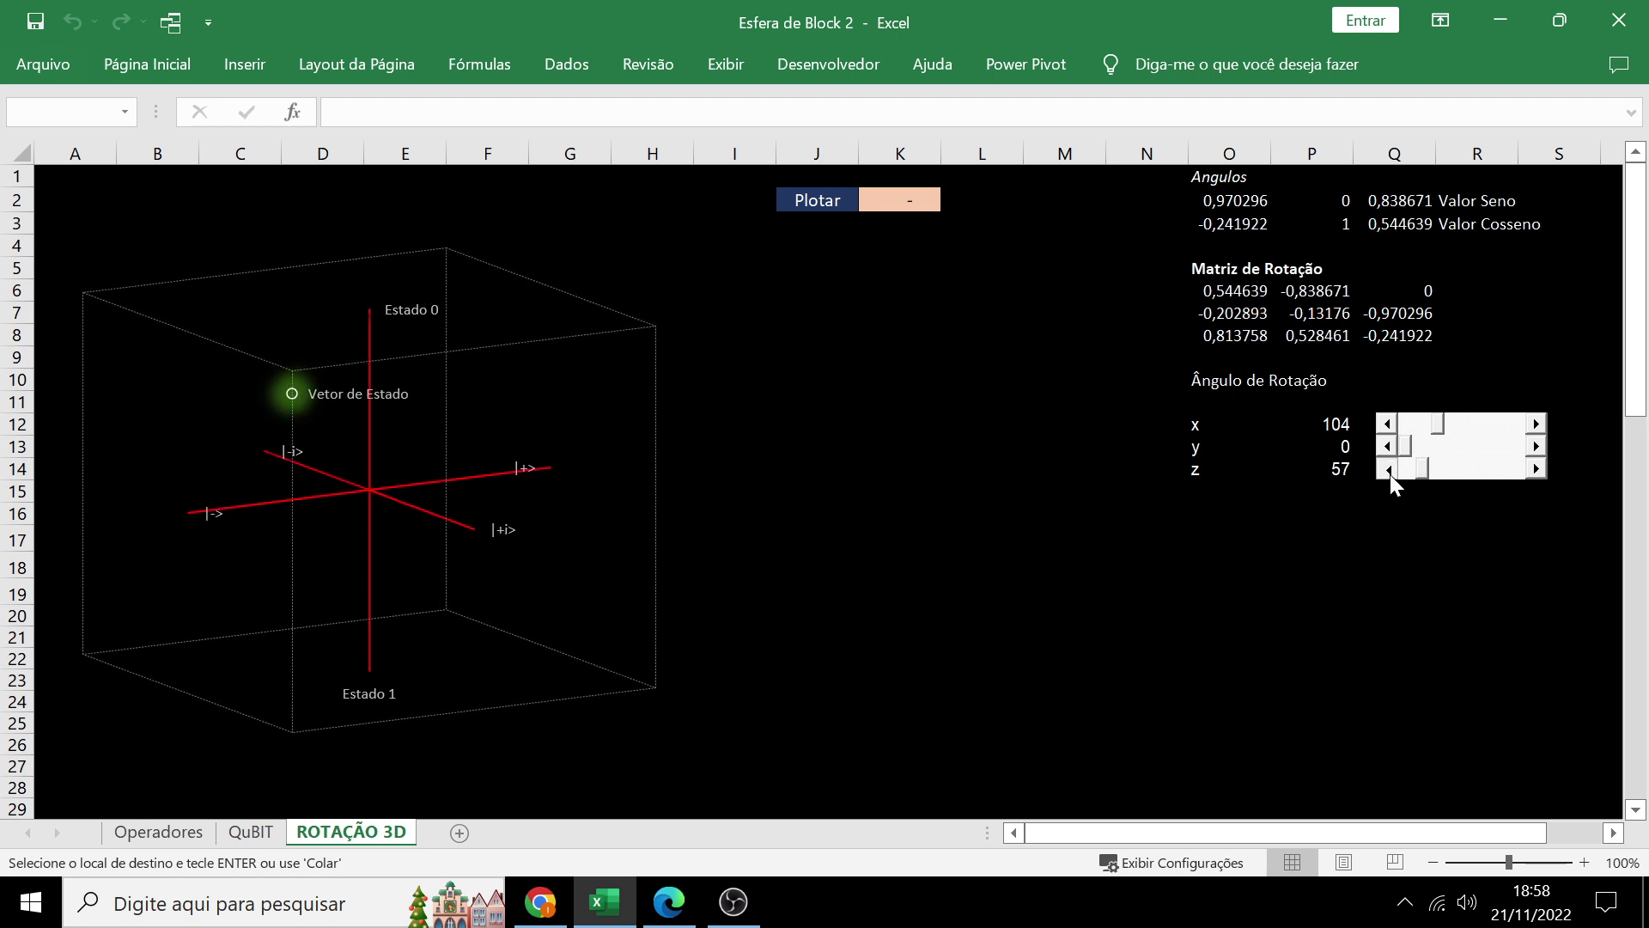
pyautogui.click(1390, 473)
pyautogui.click(1390, 472)
pyautogui.moveTo(1419, 469); pyautogui.dragTo(1404, 471)
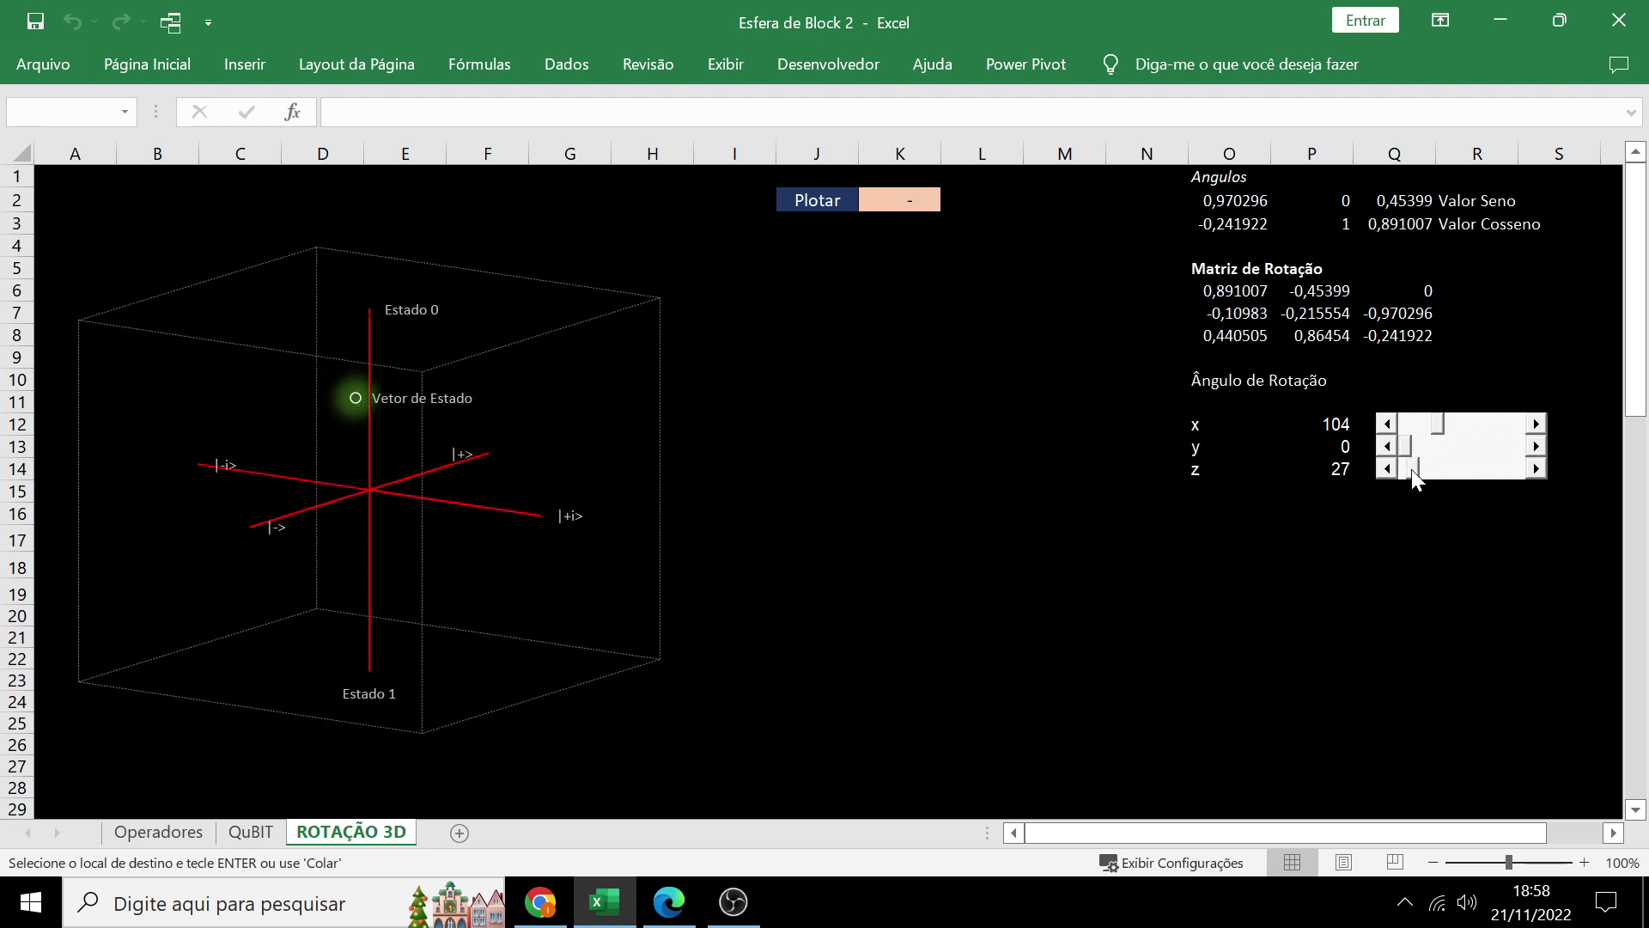
# Step: Show the QuBIT sheet at 100% zoom
pyautogui.click(250, 832)
pyautogui.keyDown('ctrl'); pyautogui.scroll(2, 395, 584); pyautogui.keyUp('ctrl')
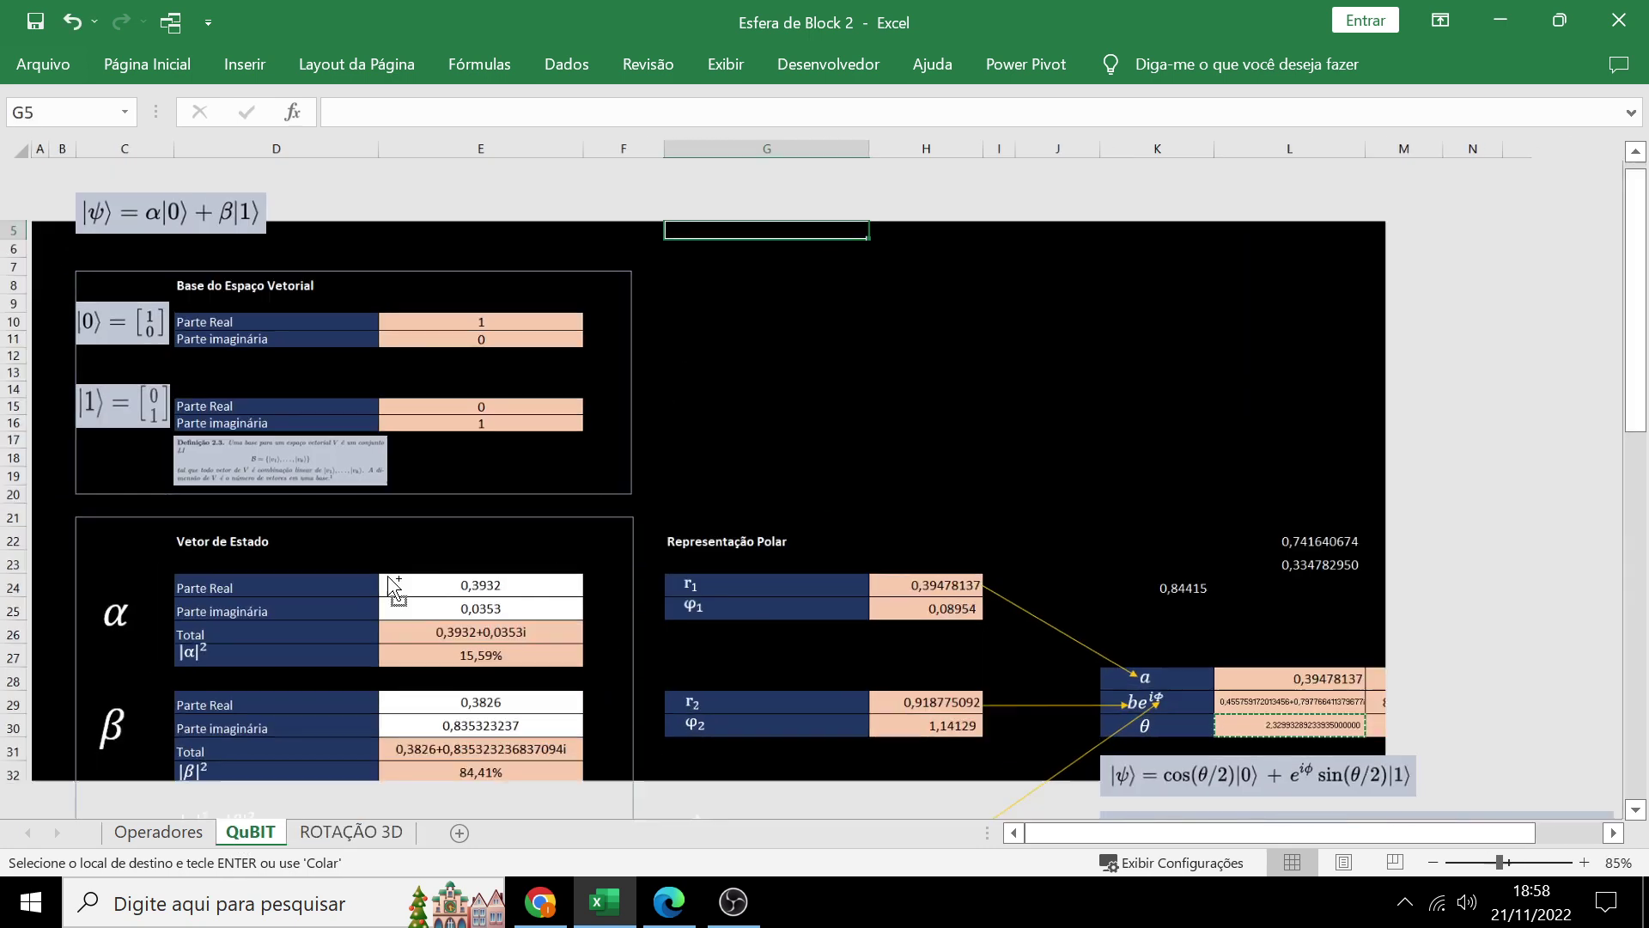
pyautogui.moveTo(1172, 843); pyautogui.dragTo(1065, 833)
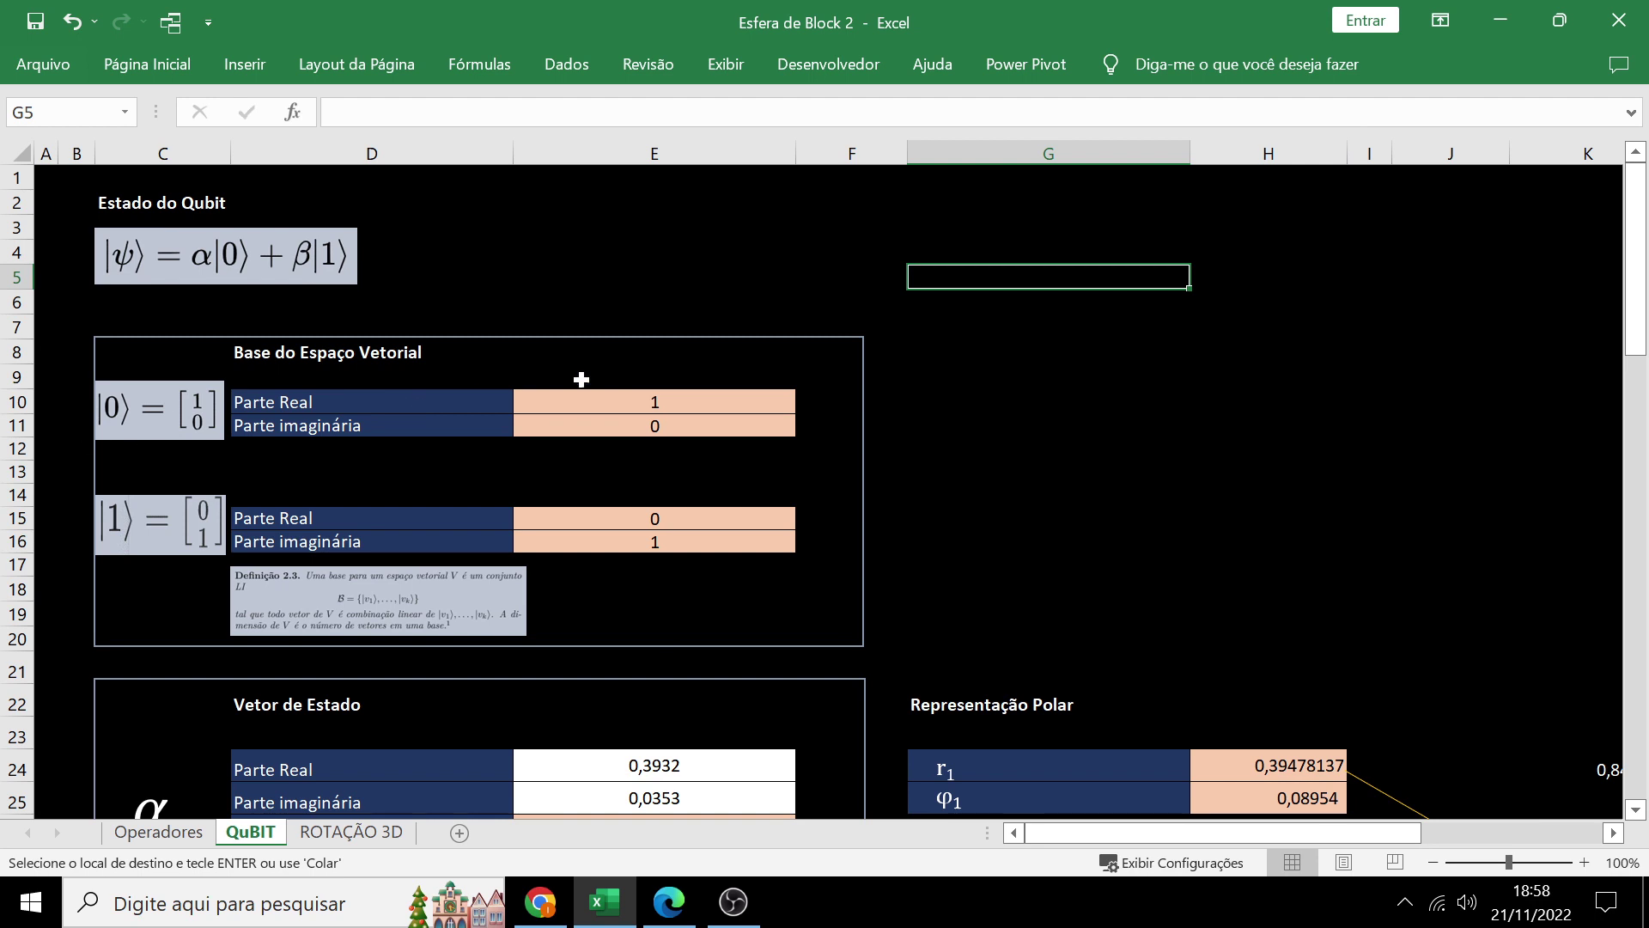
pyautogui.hotkey('ctrl', 'v')
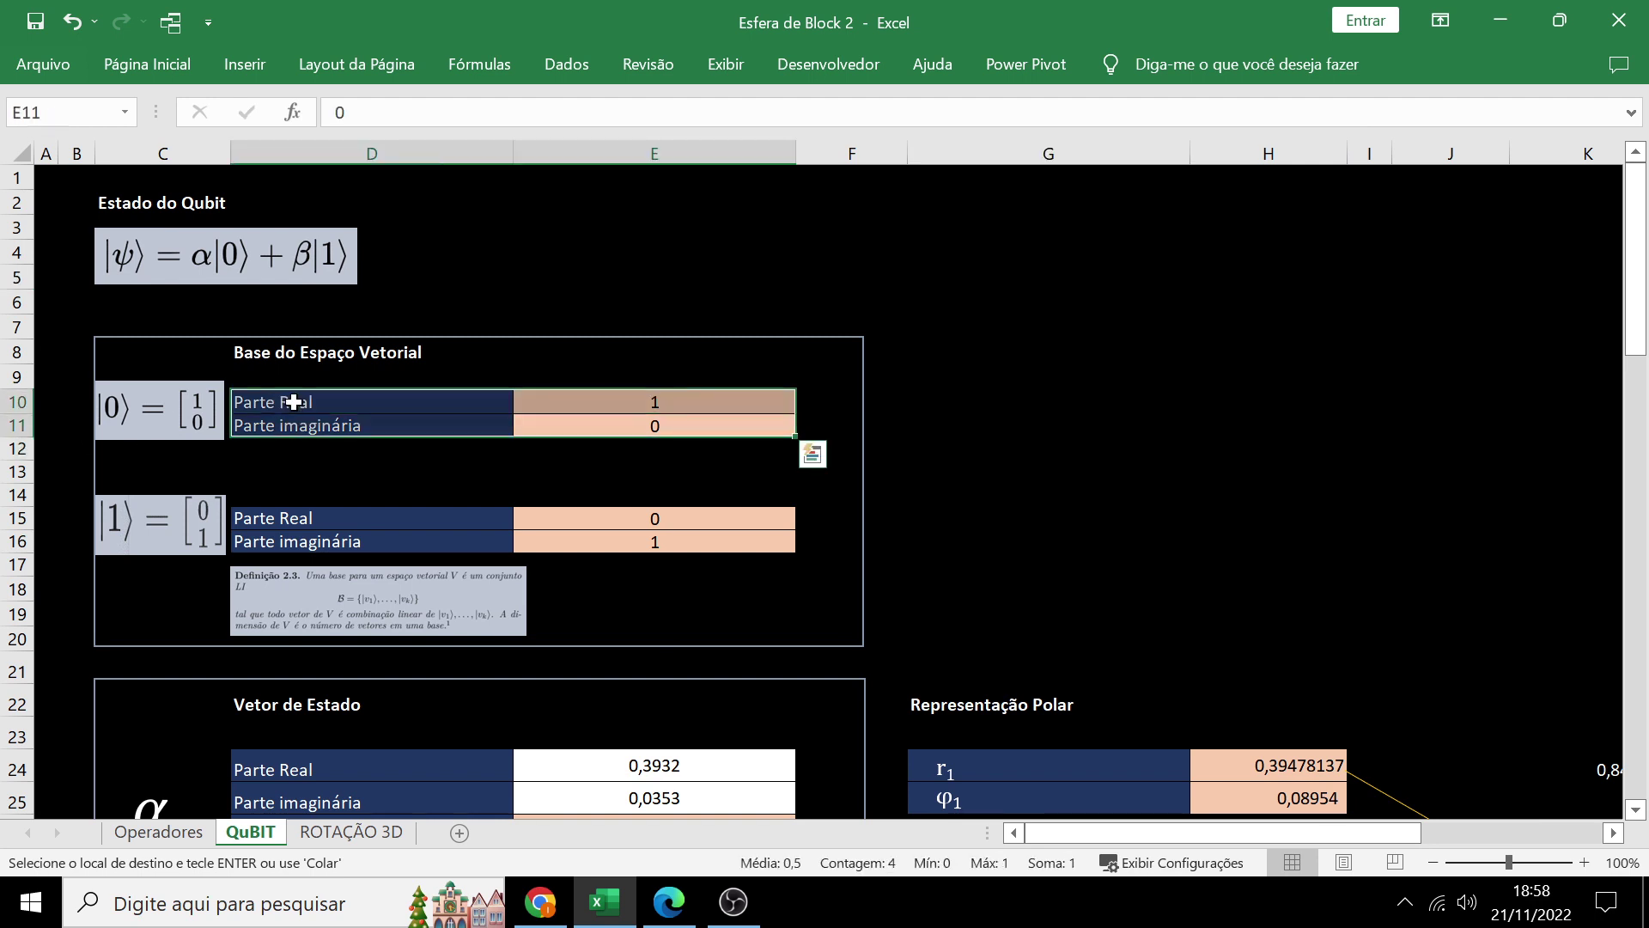
# Step: Select the Parte Real and Parte imaginária labels and review the Vetor de Estado tables
pyautogui.moveTo(287, 405); pyautogui.dragTo(295, 422)
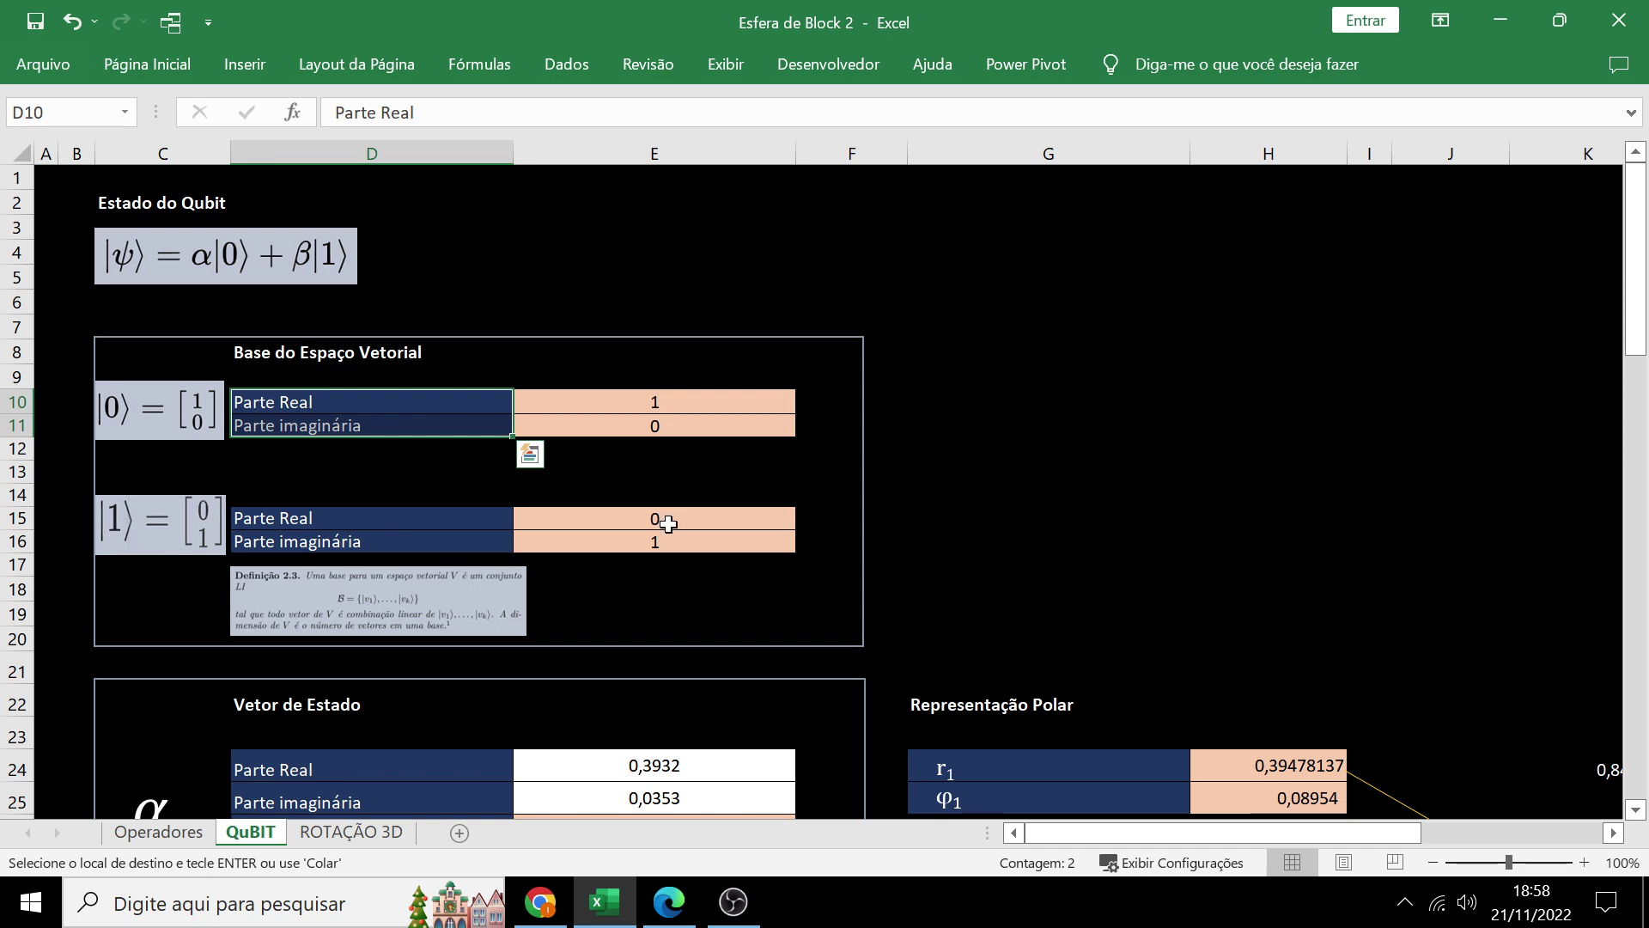
pyautogui.moveTo(668, 523); pyautogui.dragTo(653, 540)
pyautogui.scroll(-4, 455, 636)
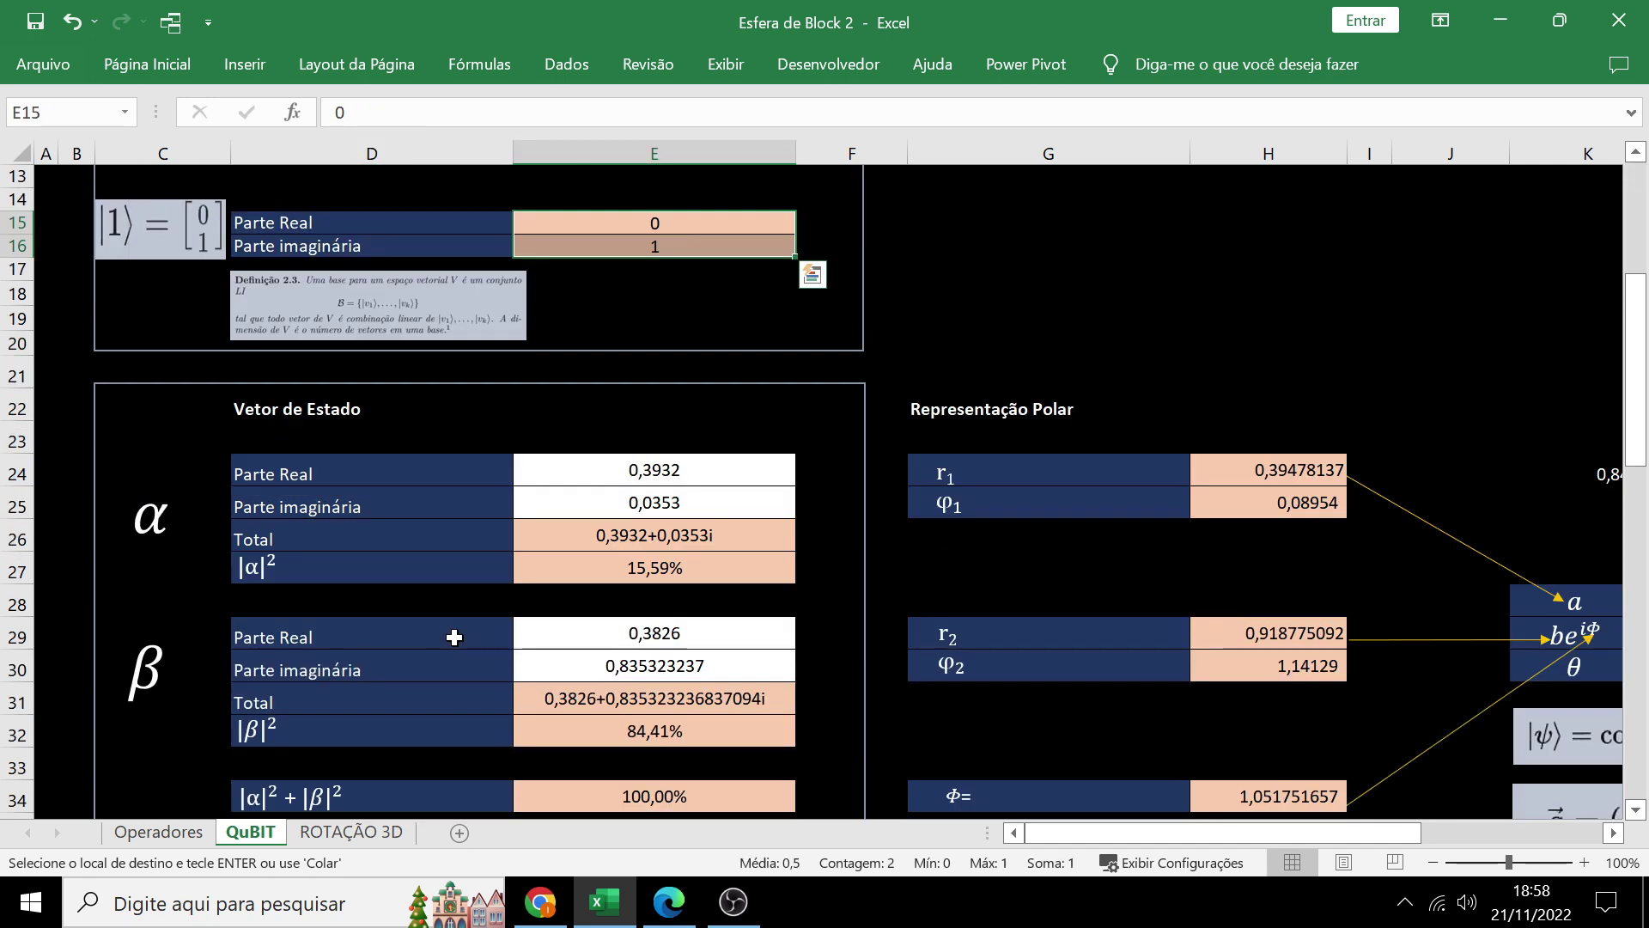
pyautogui.scroll(-1, 462, 601)
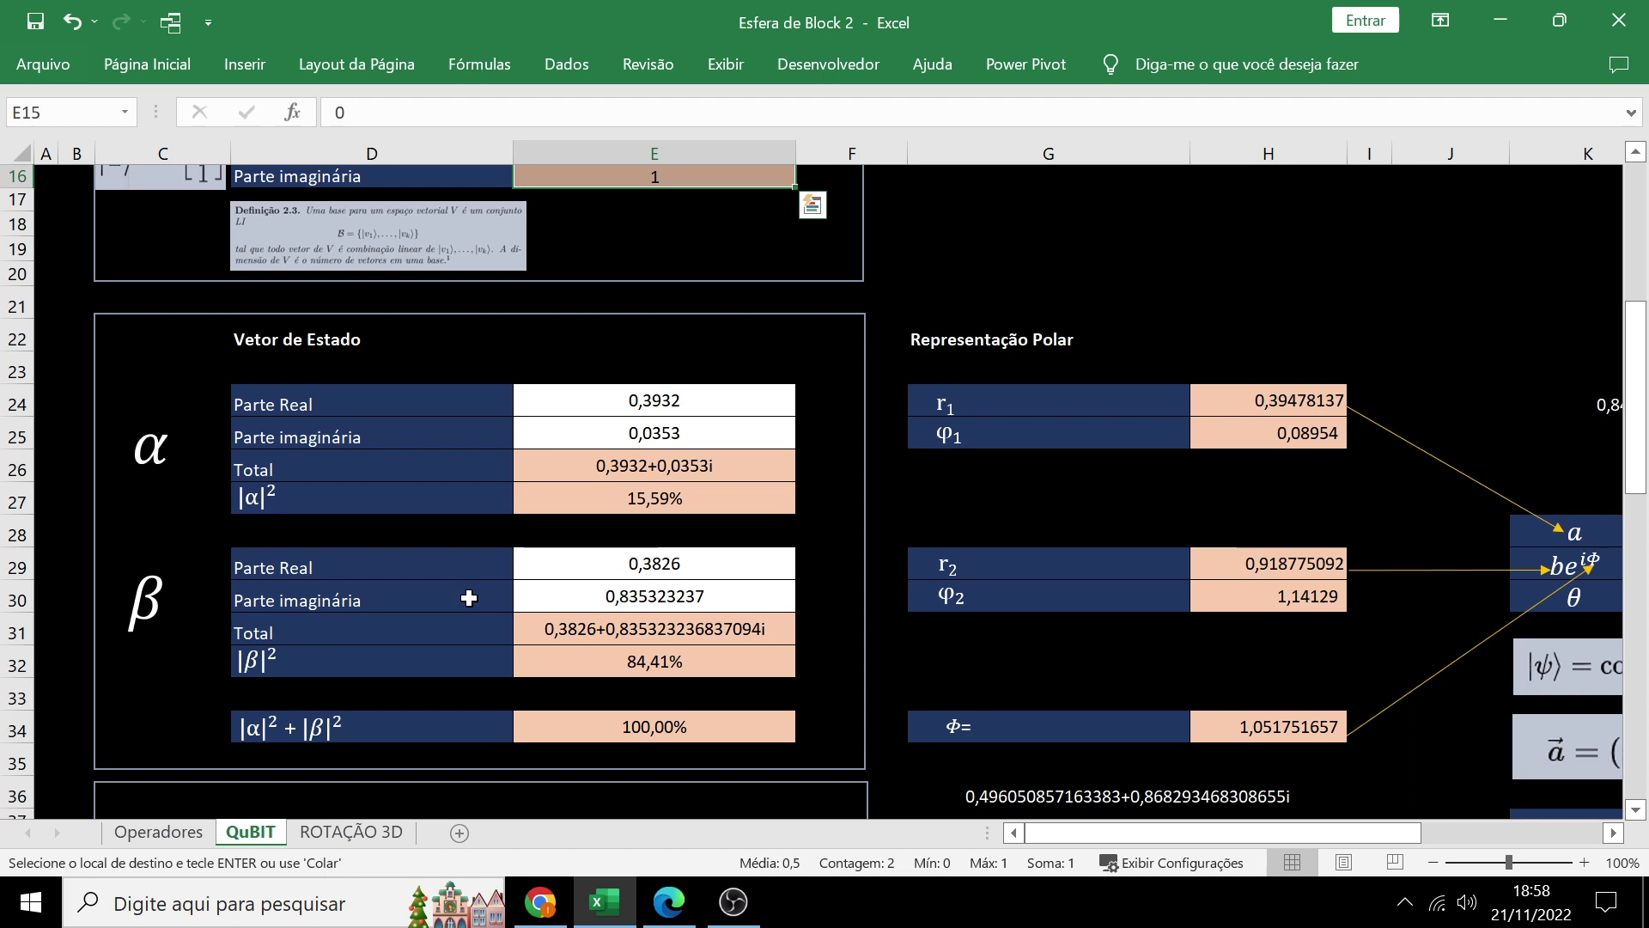
pyautogui.moveTo(660, 384); pyautogui.dragTo(679, 430)
pyautogui.scroll(5, 479, 523)
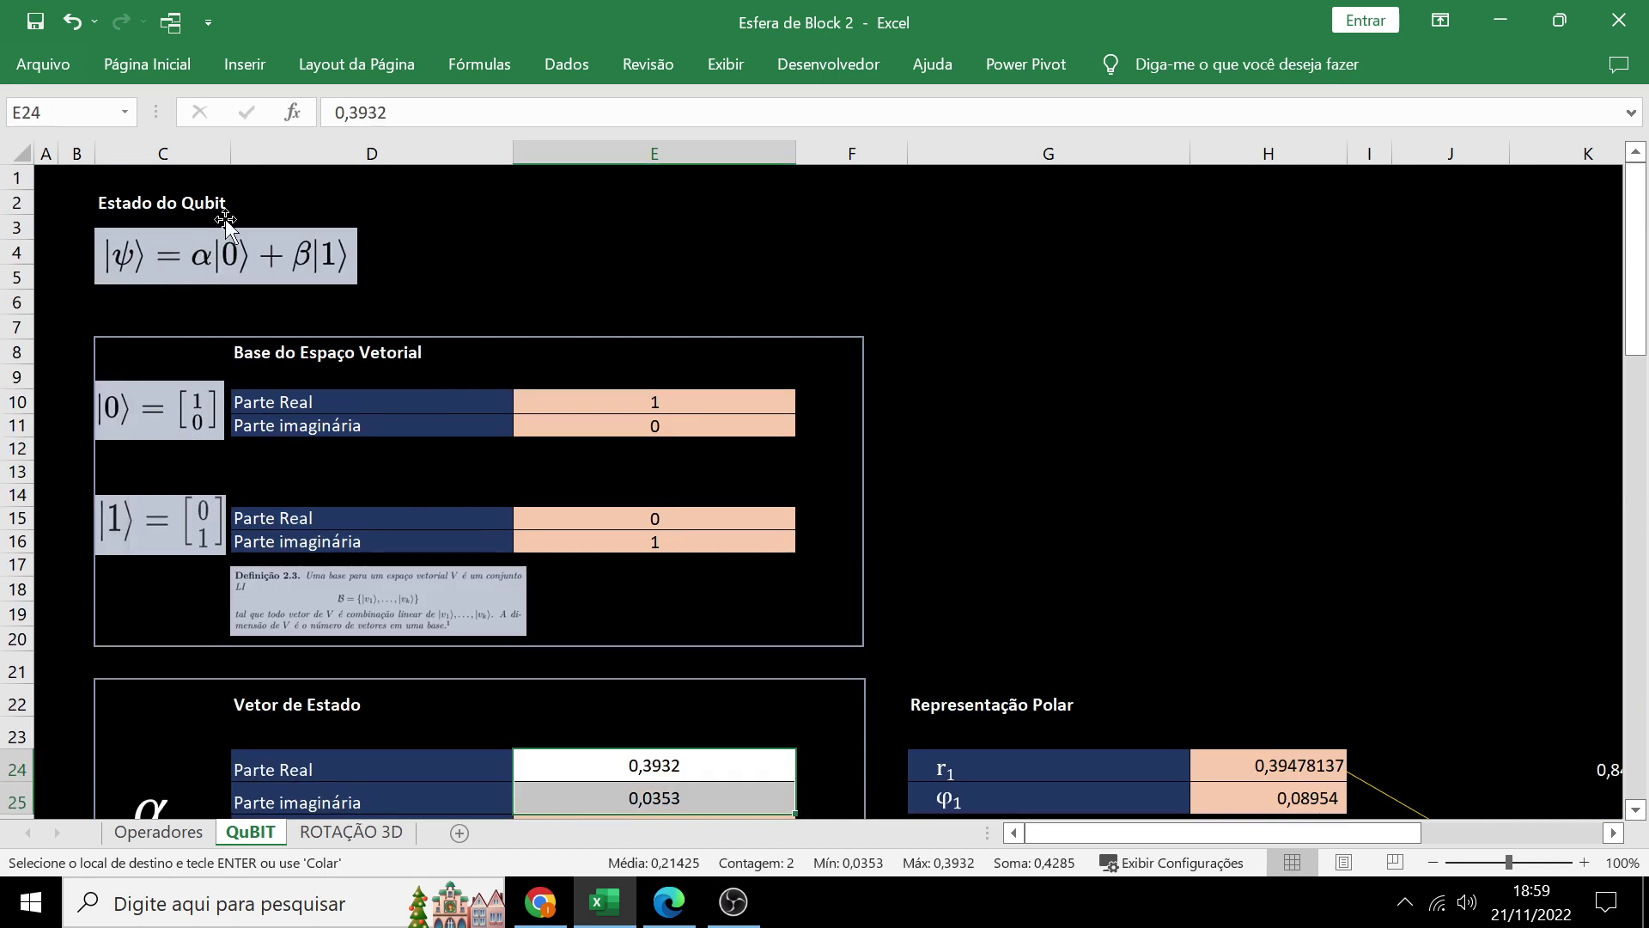
pyautogui.scroll(-4, 360, 495)
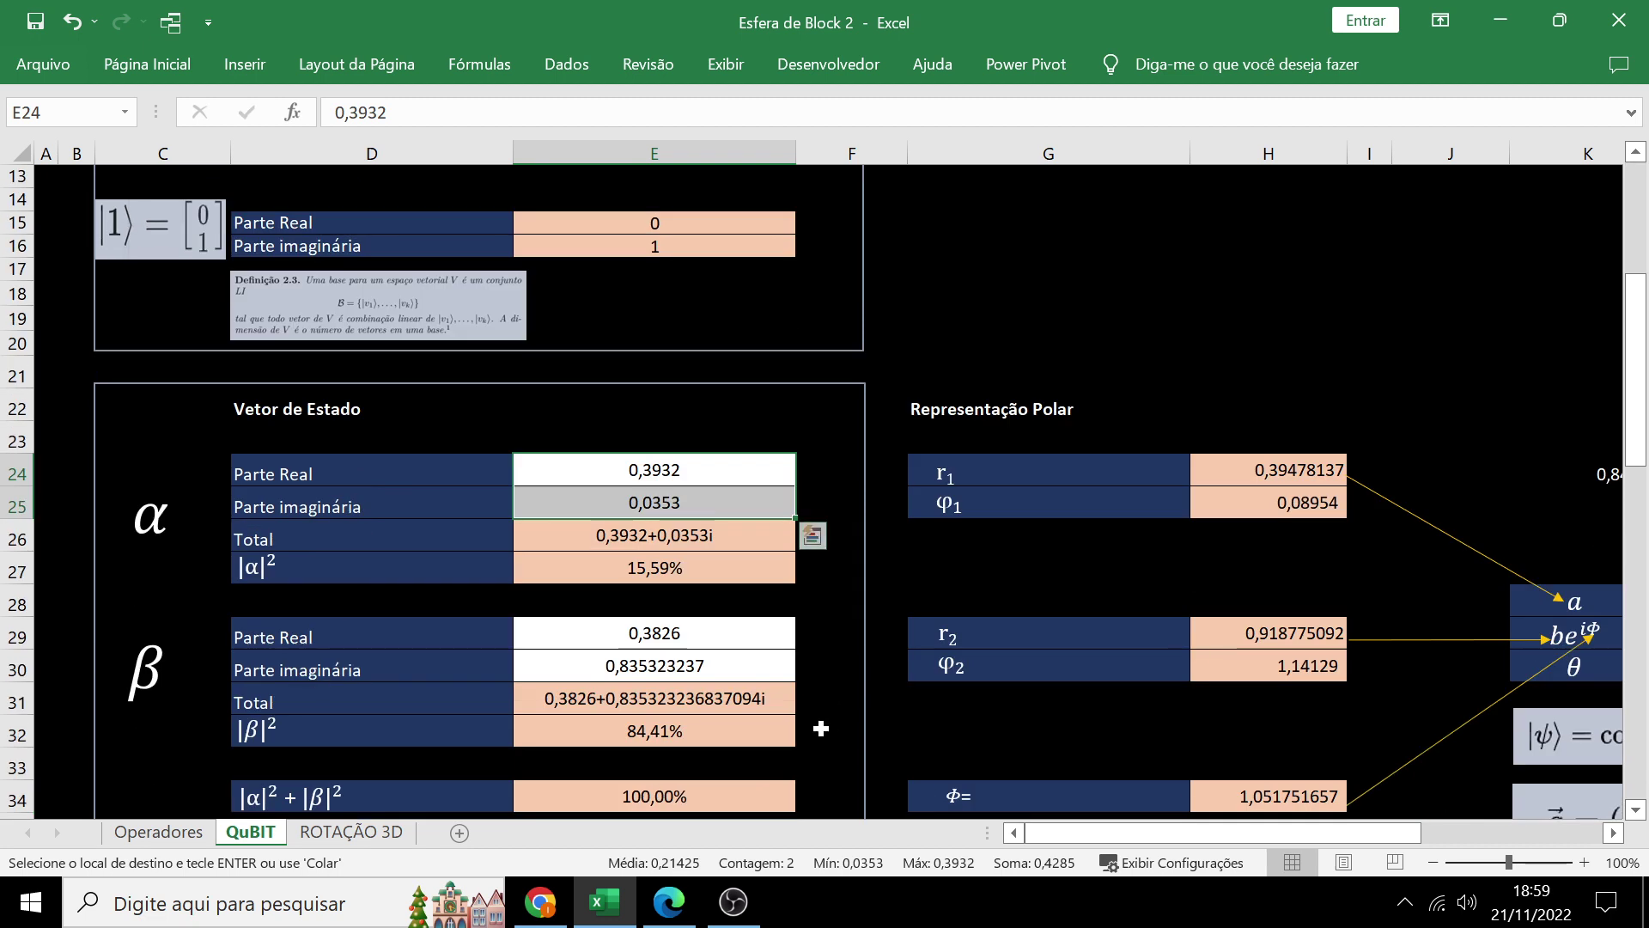
pyautogui.scroll(4, 687, 743)
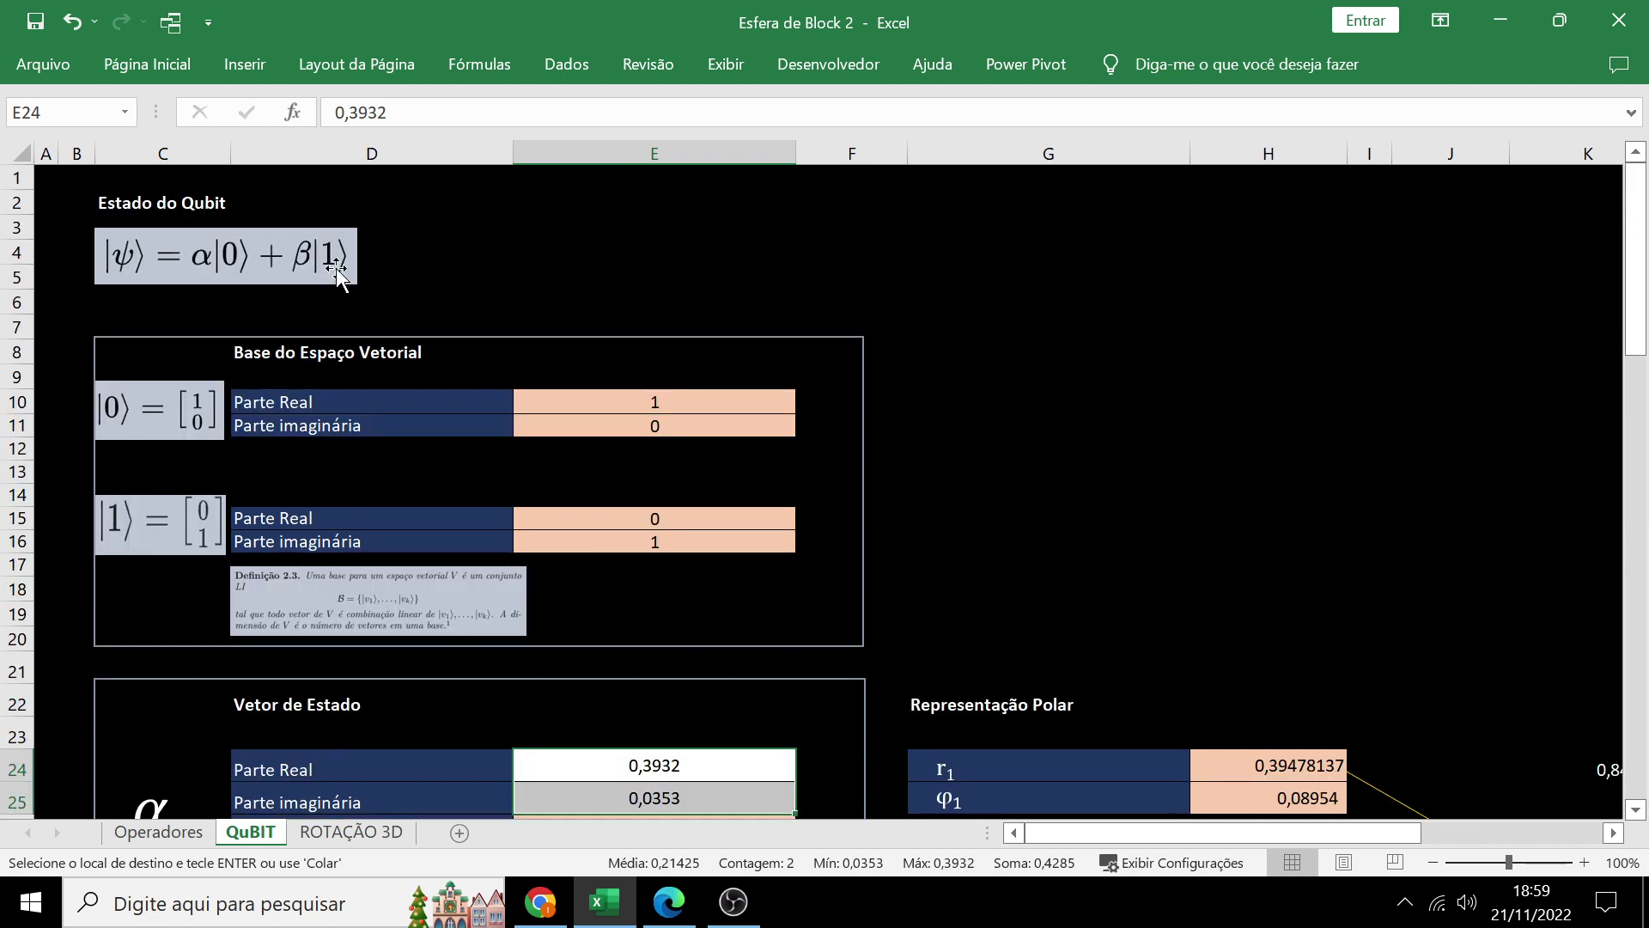
pyautogui.scroll(-4, 590, 667)
pyautogui.scroll(-3, 584, 704)
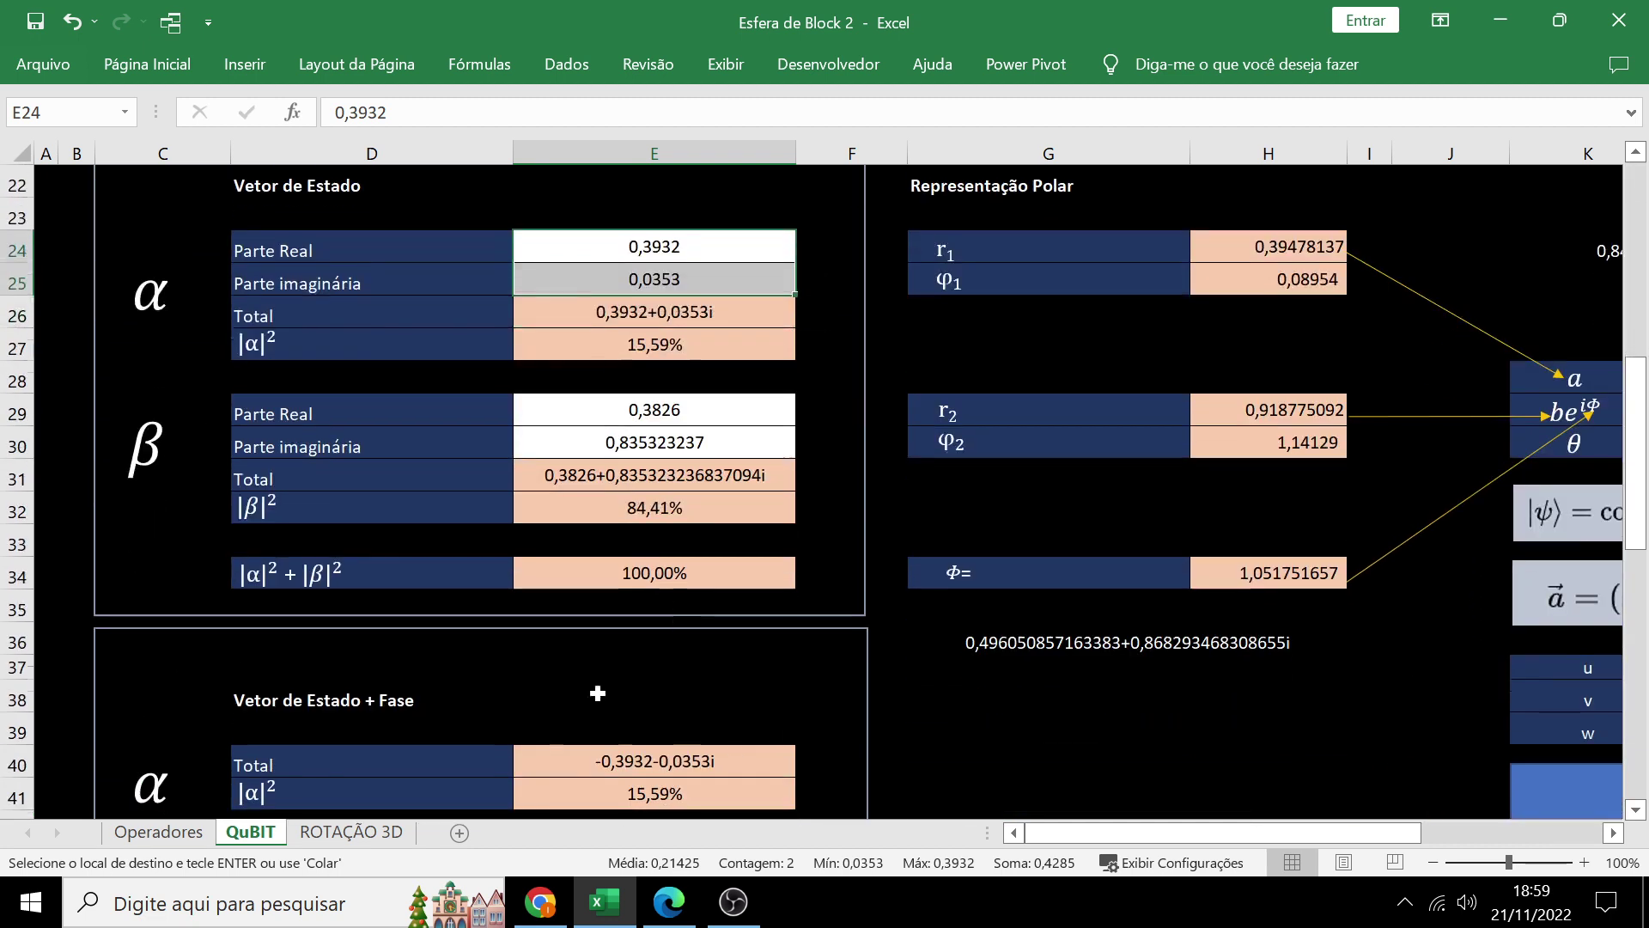
pyautogui.doubleClick(752, 573)
pyautogui.press('Escape')
pyautogui.scroll(-2, 700, 725)
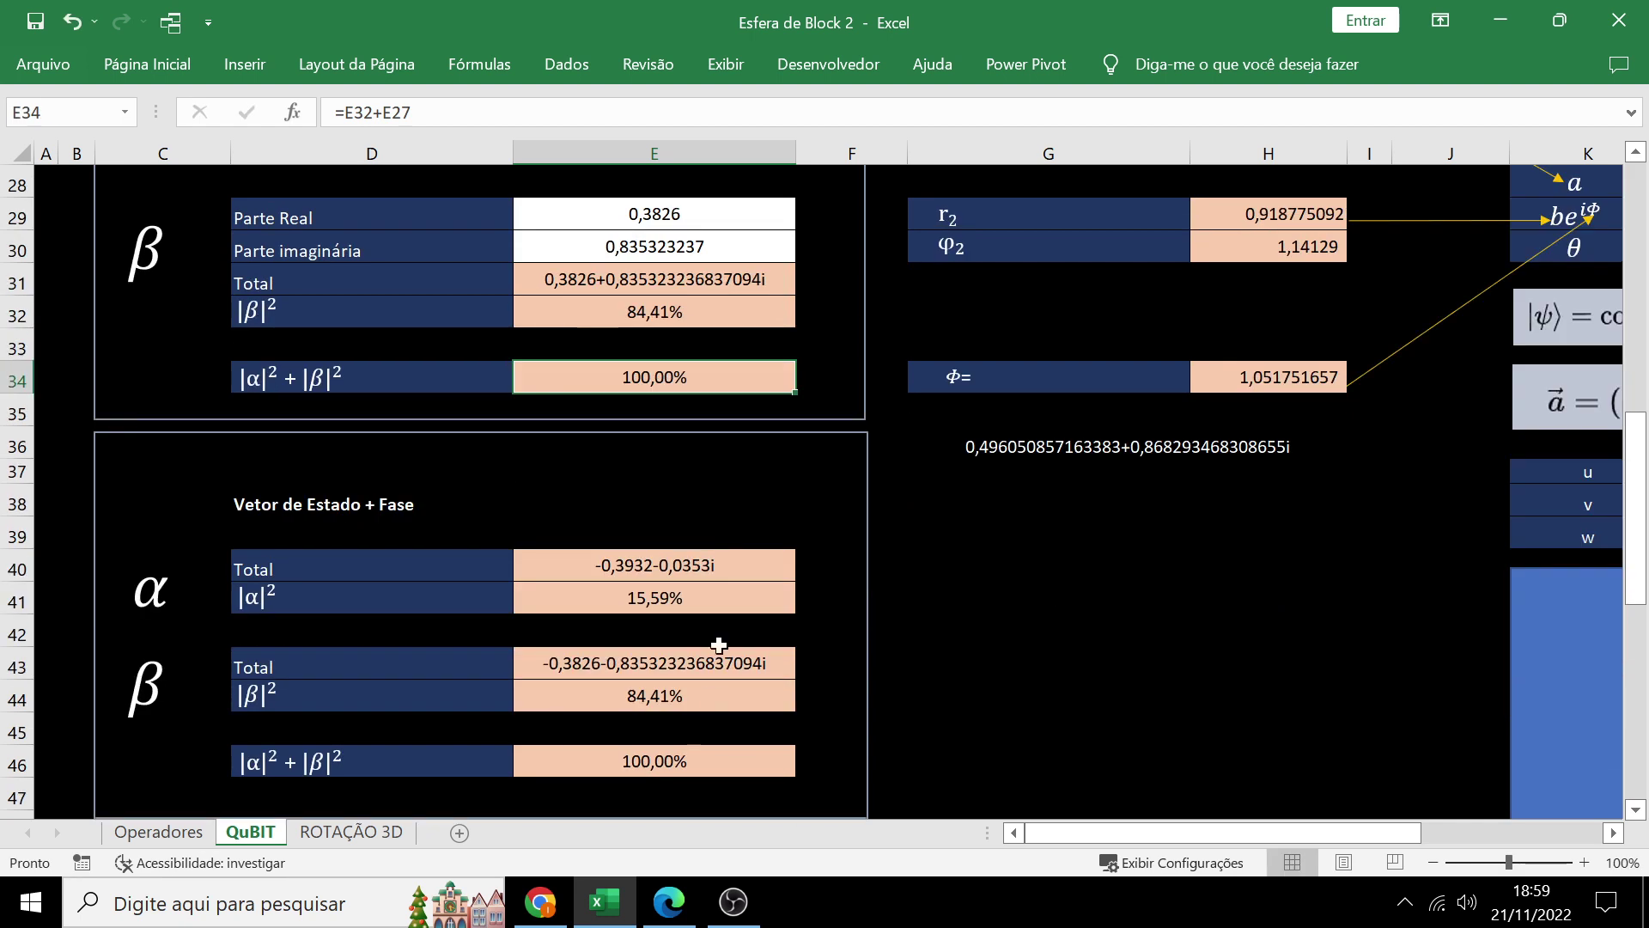
pyautogui.click(718, 539)
pyautogui.click(718, 606)
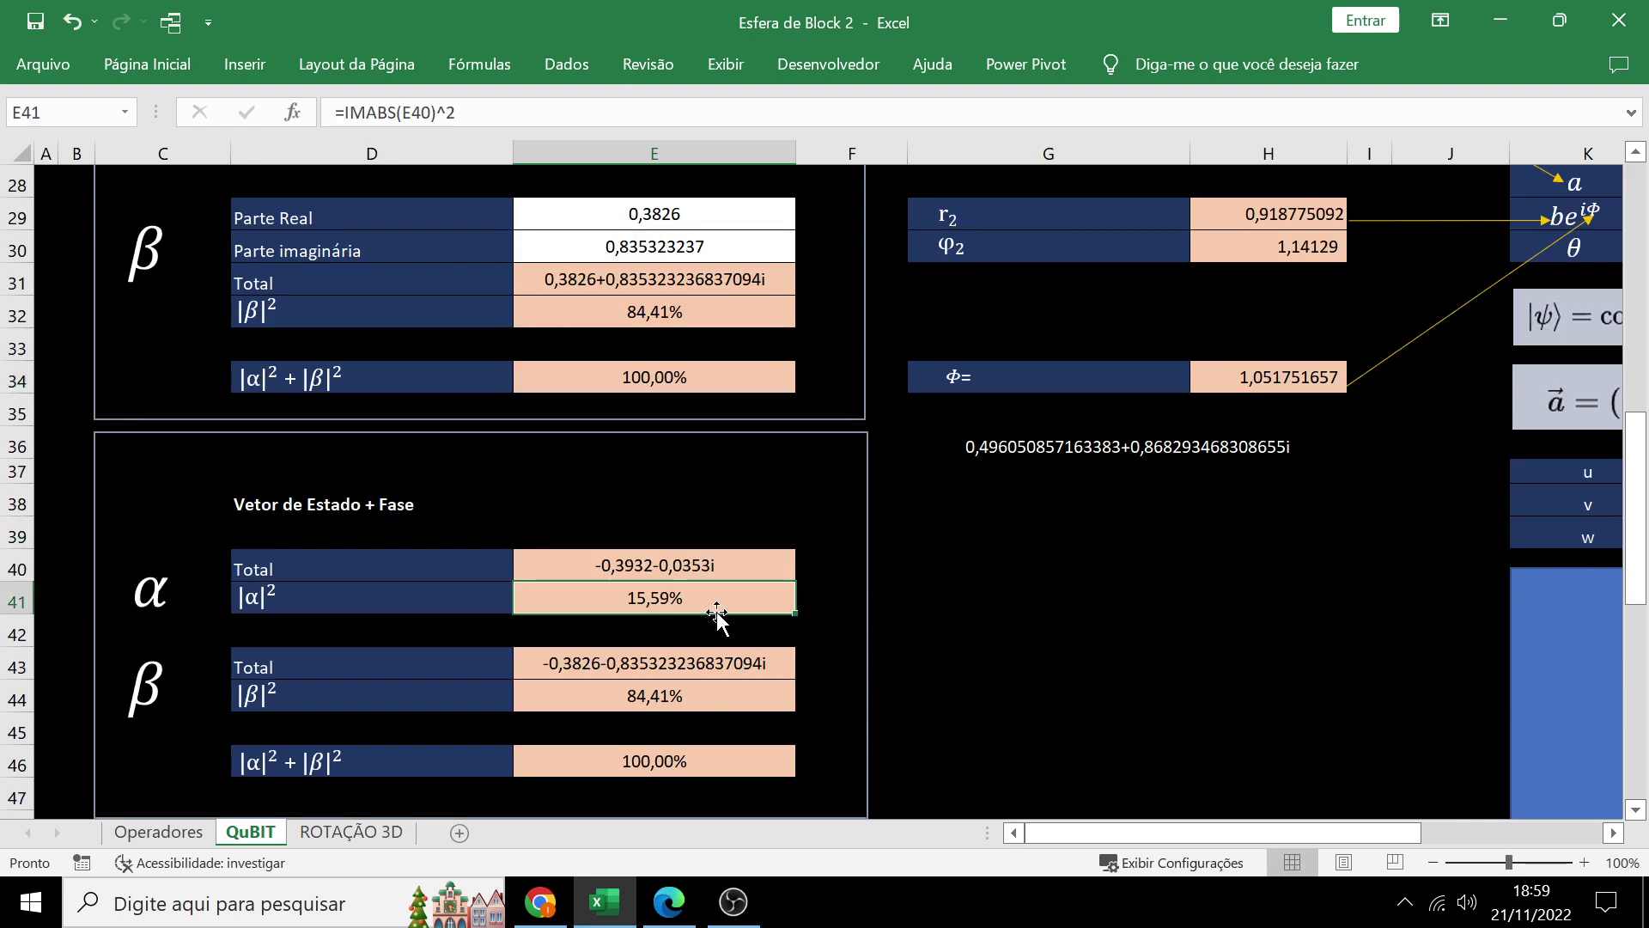
pyautogui.doubleClick(718, 612)
pyautogui.press('Escape')
pyautogui.click(718, 697)
pyautogui.doubleClick(723, 702)
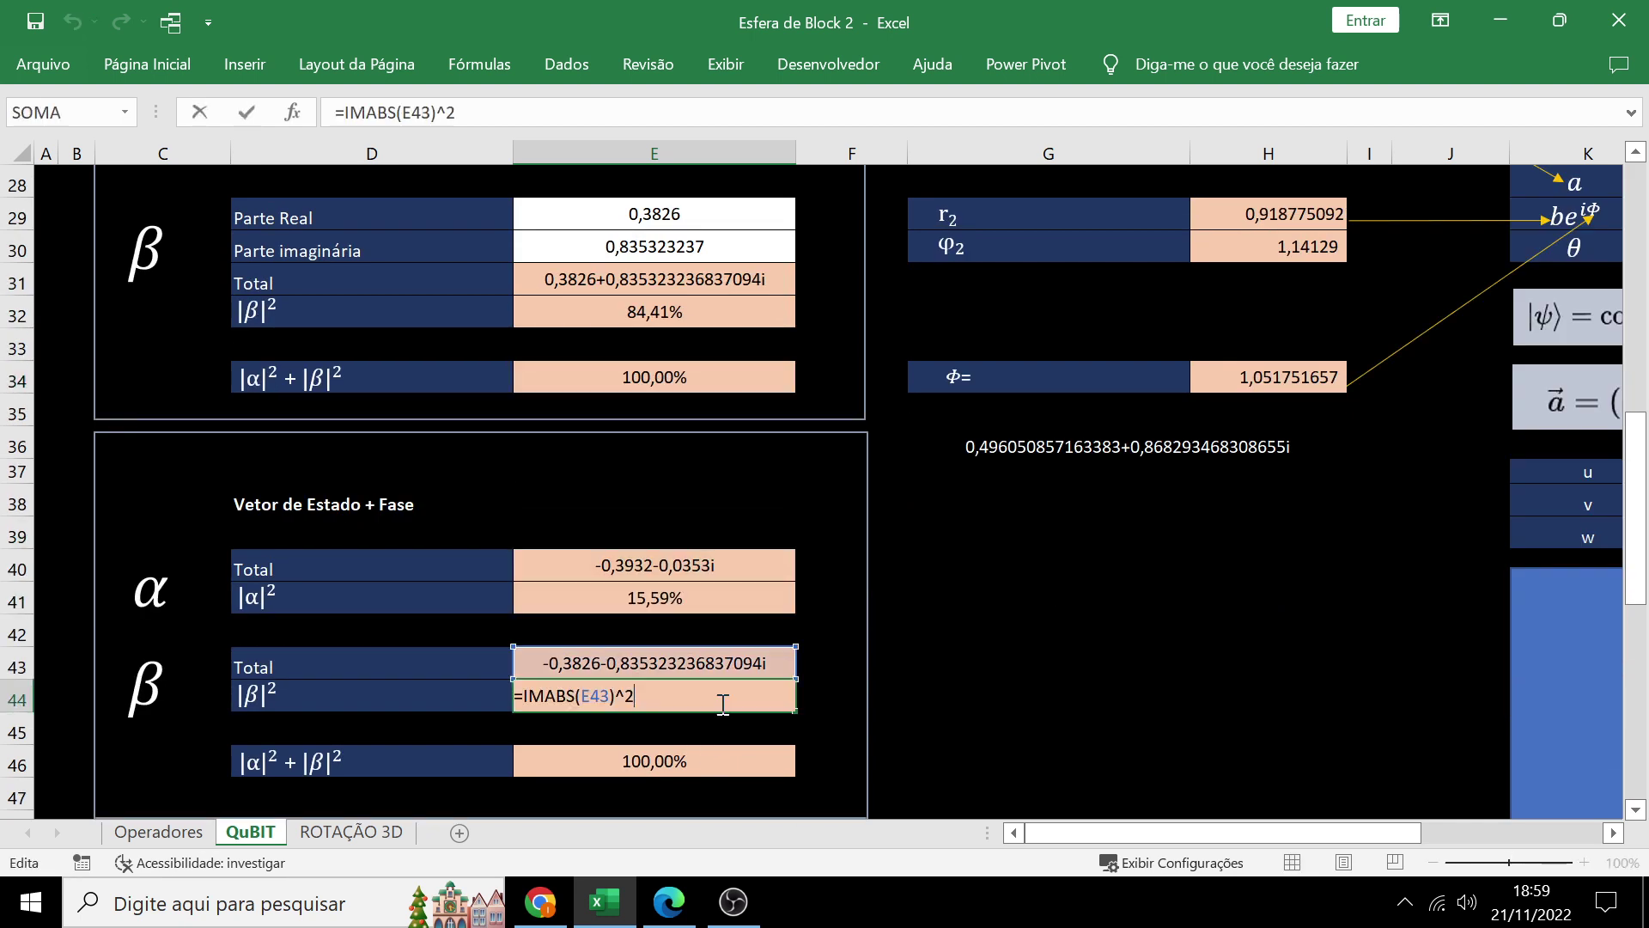
pyautogui.press('Escape')
pyautogui.scroll(-3, 720, 701)
pyautogui.scroll(-2, 720, 701)
pyautogui.scroll(-2, 721, 704)
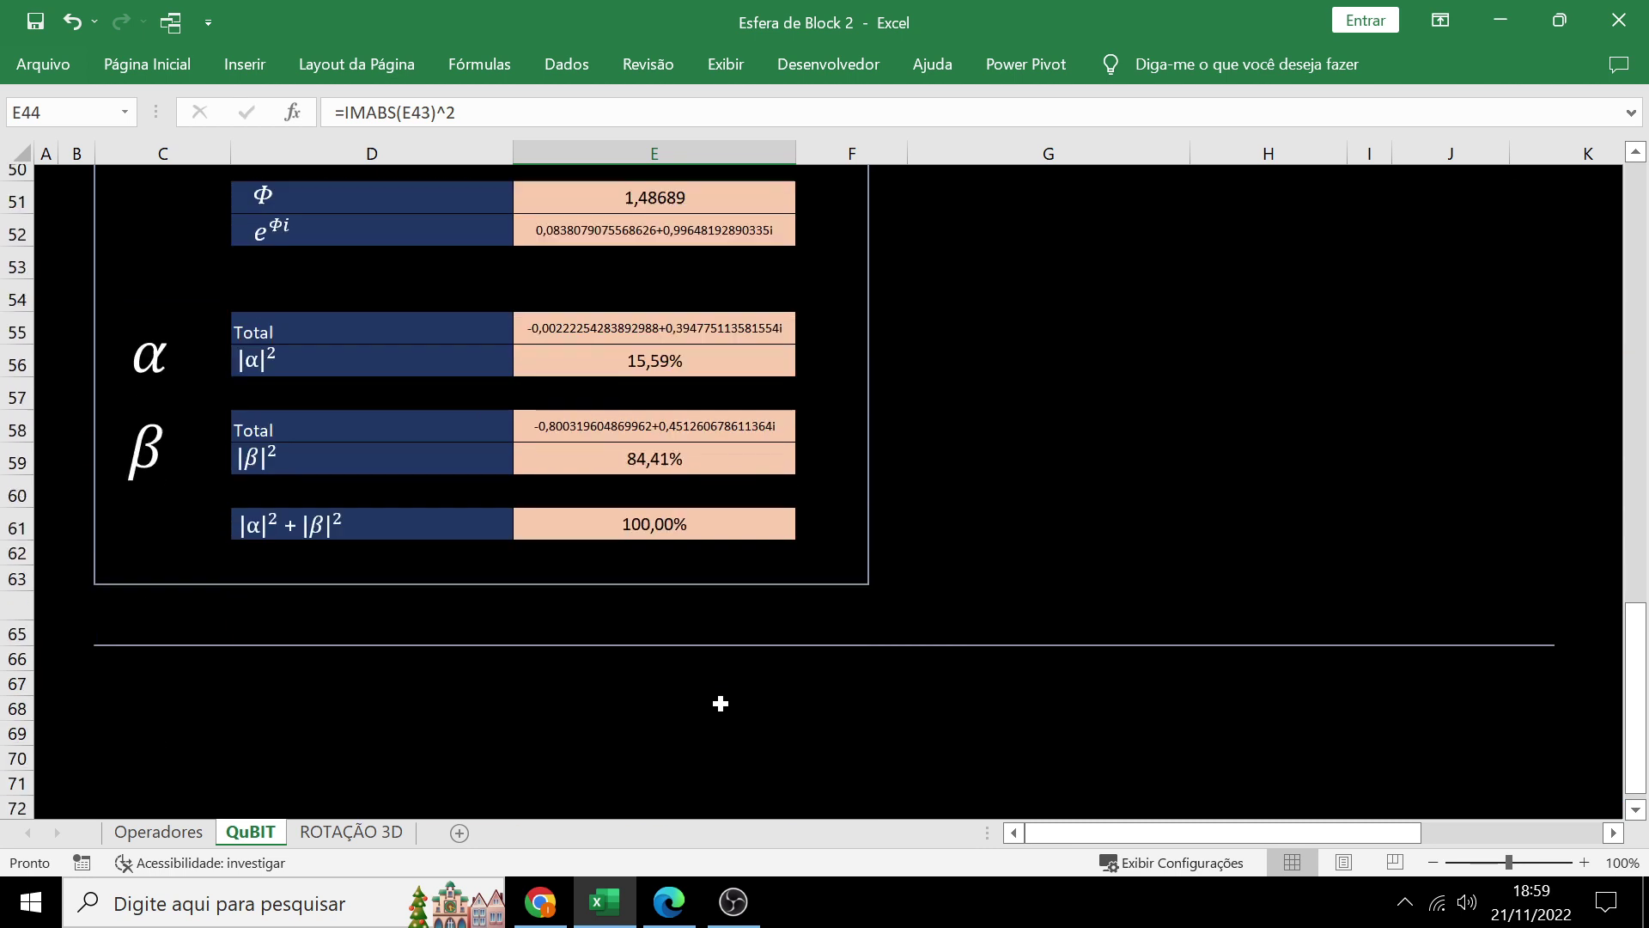
pyautogui.scroll(6, 720, 702)
pyautogui.scroll(2, 722, 703)
pyautogui.scroll(4, 724, 702)
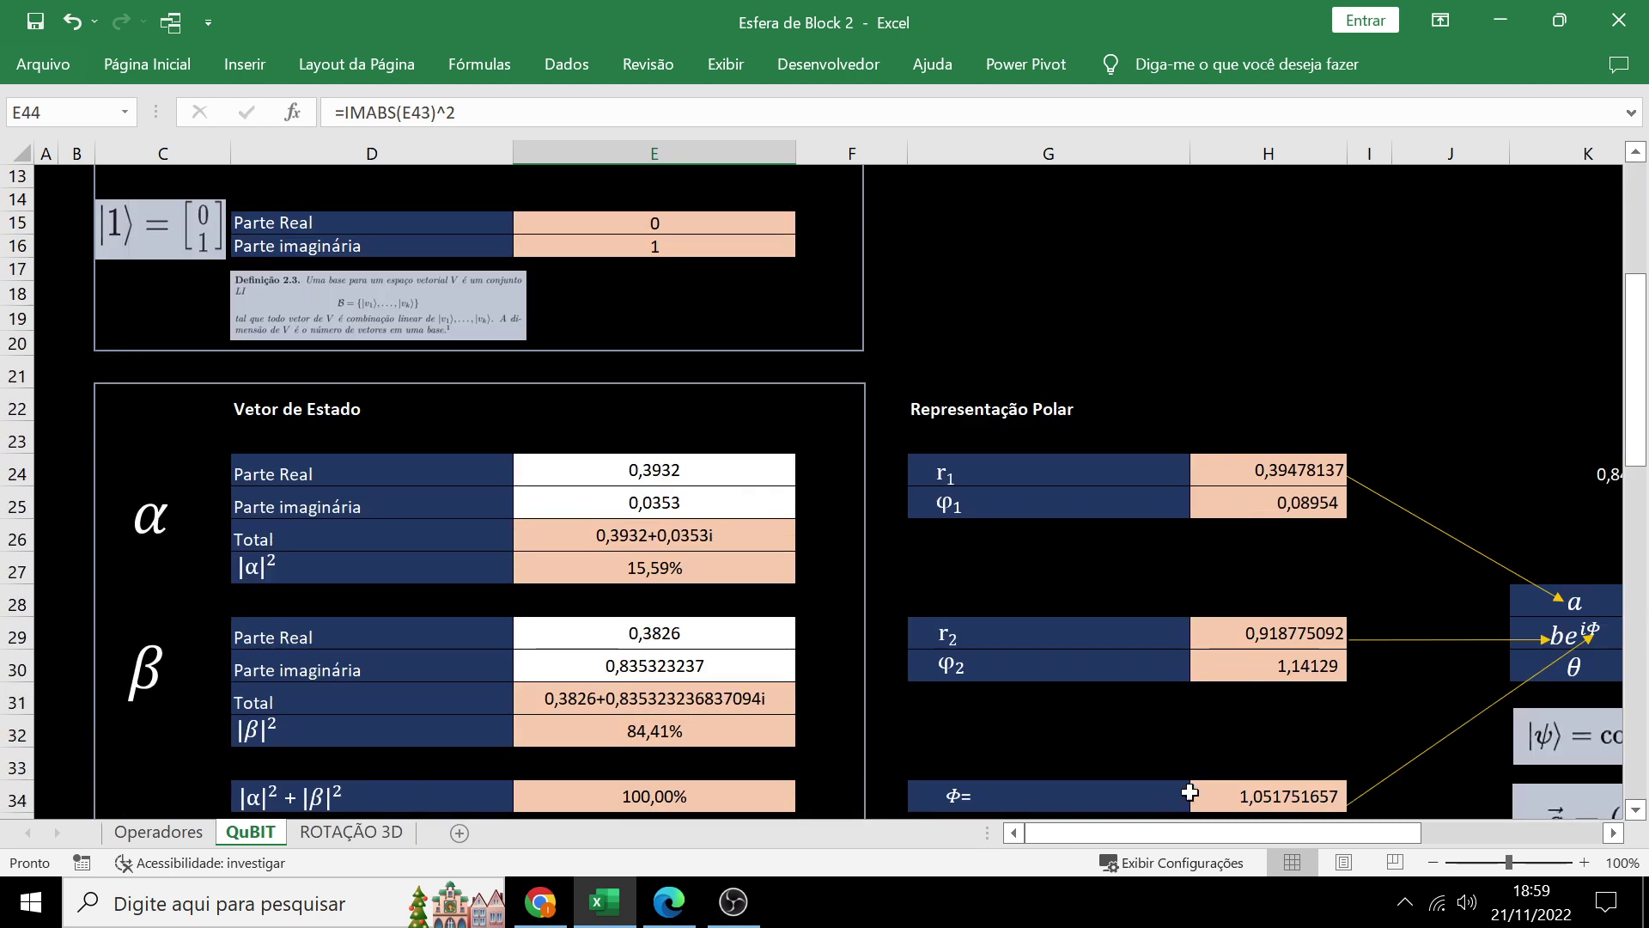
pyautogui.scroll(-2, 1189, 791)
pyautogui.moveTo(1199, 831); pyautogui.dragTo(1374, 832)
pyautogui.scroll(-1, 1410, 677)
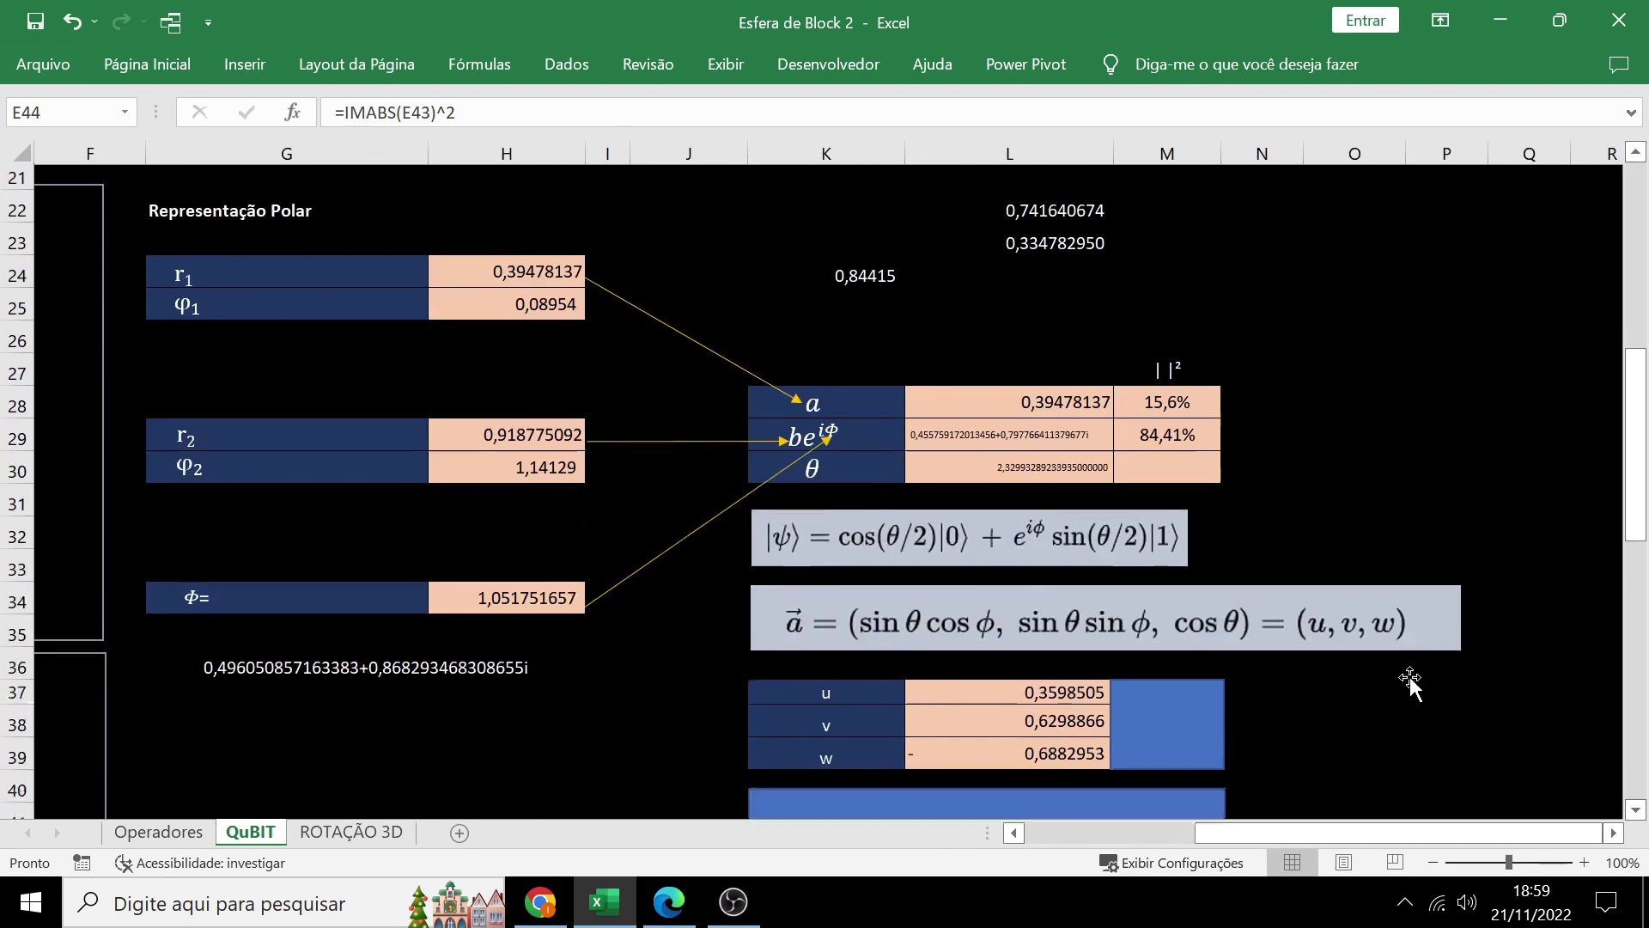
pyautogui.scroll(-4, 1410, 677)
pyautogui.scroll(4, 1409, 676)
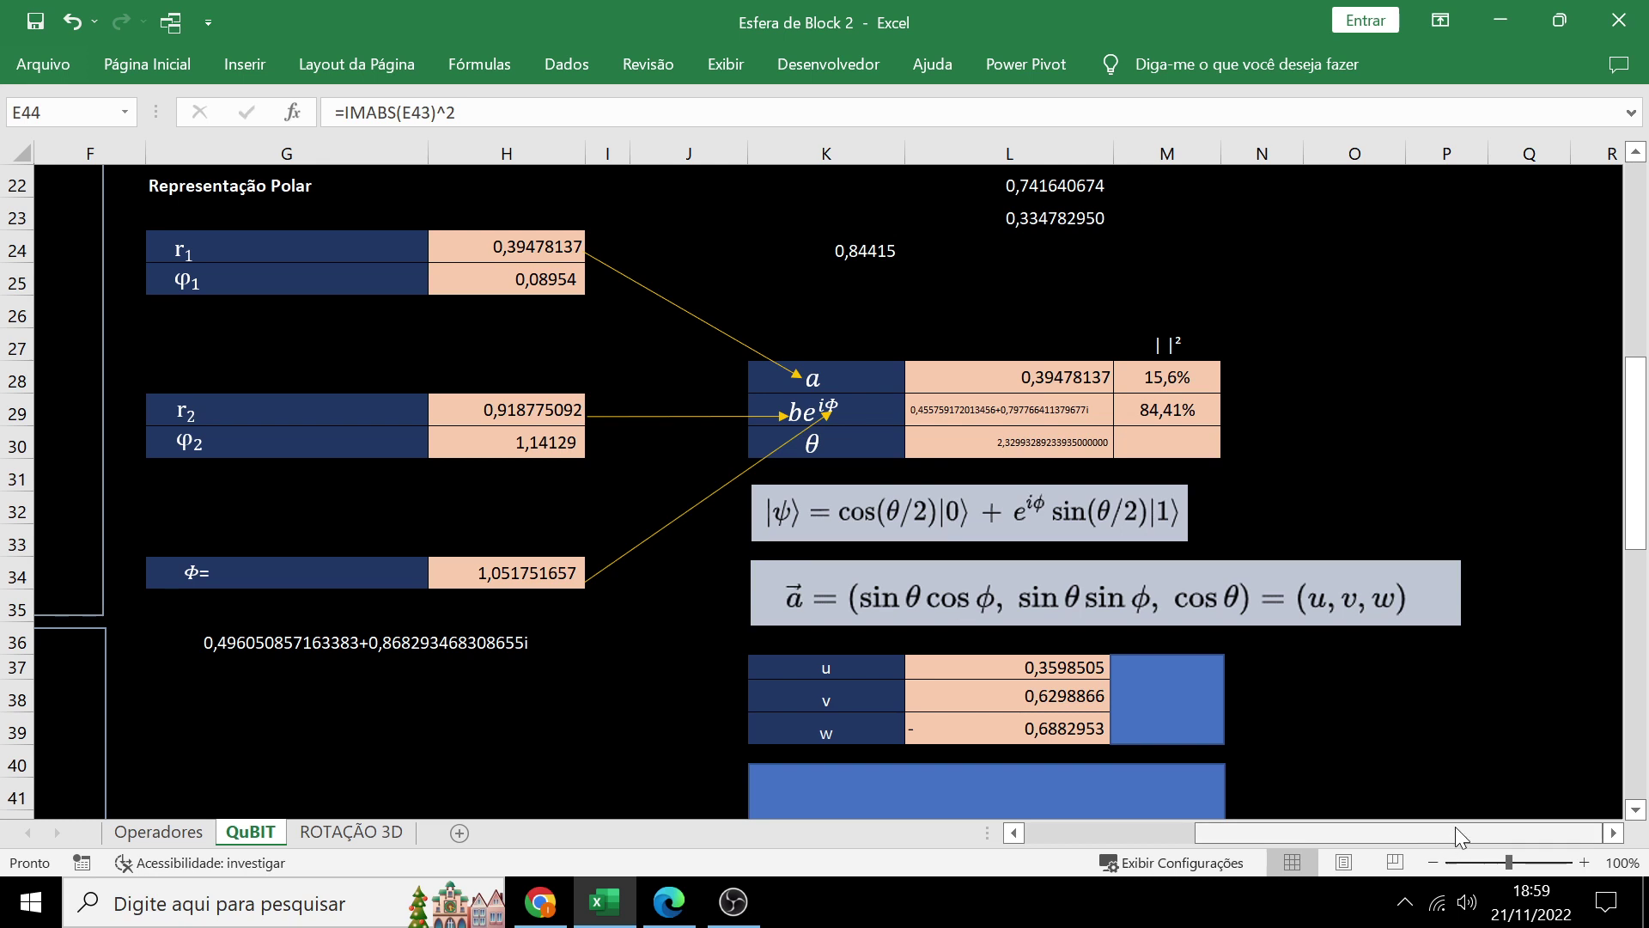
pyautogui.moveTo(1455, 832); pyautogui.dragTo(1286, 831)
pyautogui.scroll(5, 512, 507)
pyautogui.scroll(2, 306, 394)
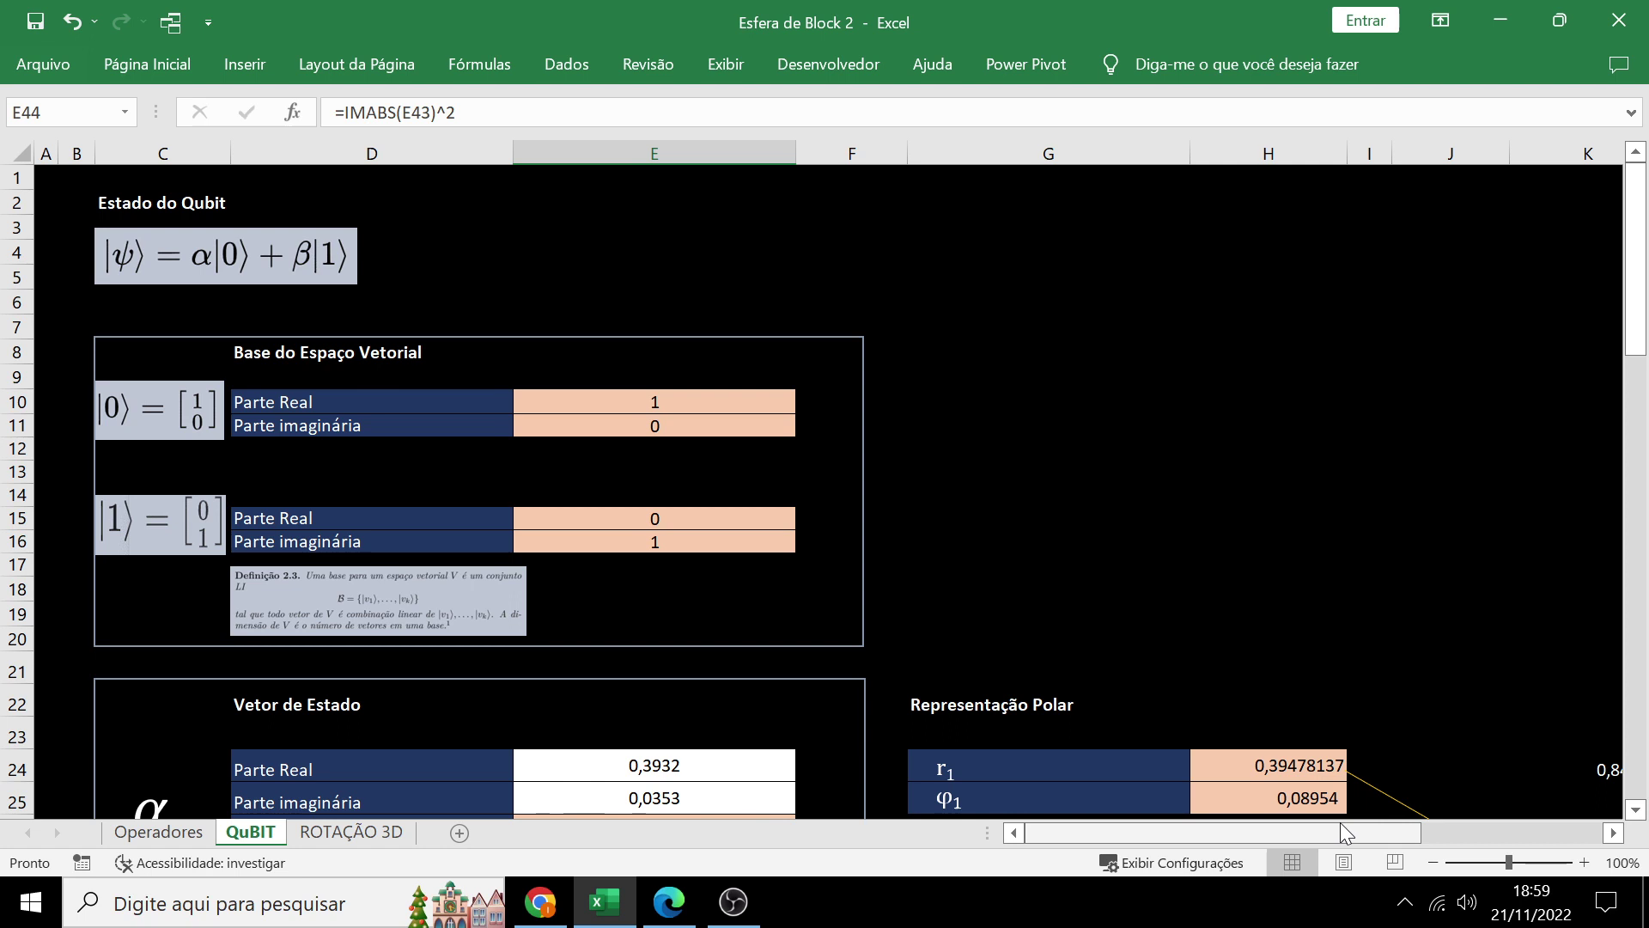
pyautogui.moveTo(1340, 828); pyautogui.dragTo(1520, 820)
pyautogui.scroll(-7, 699, 541)
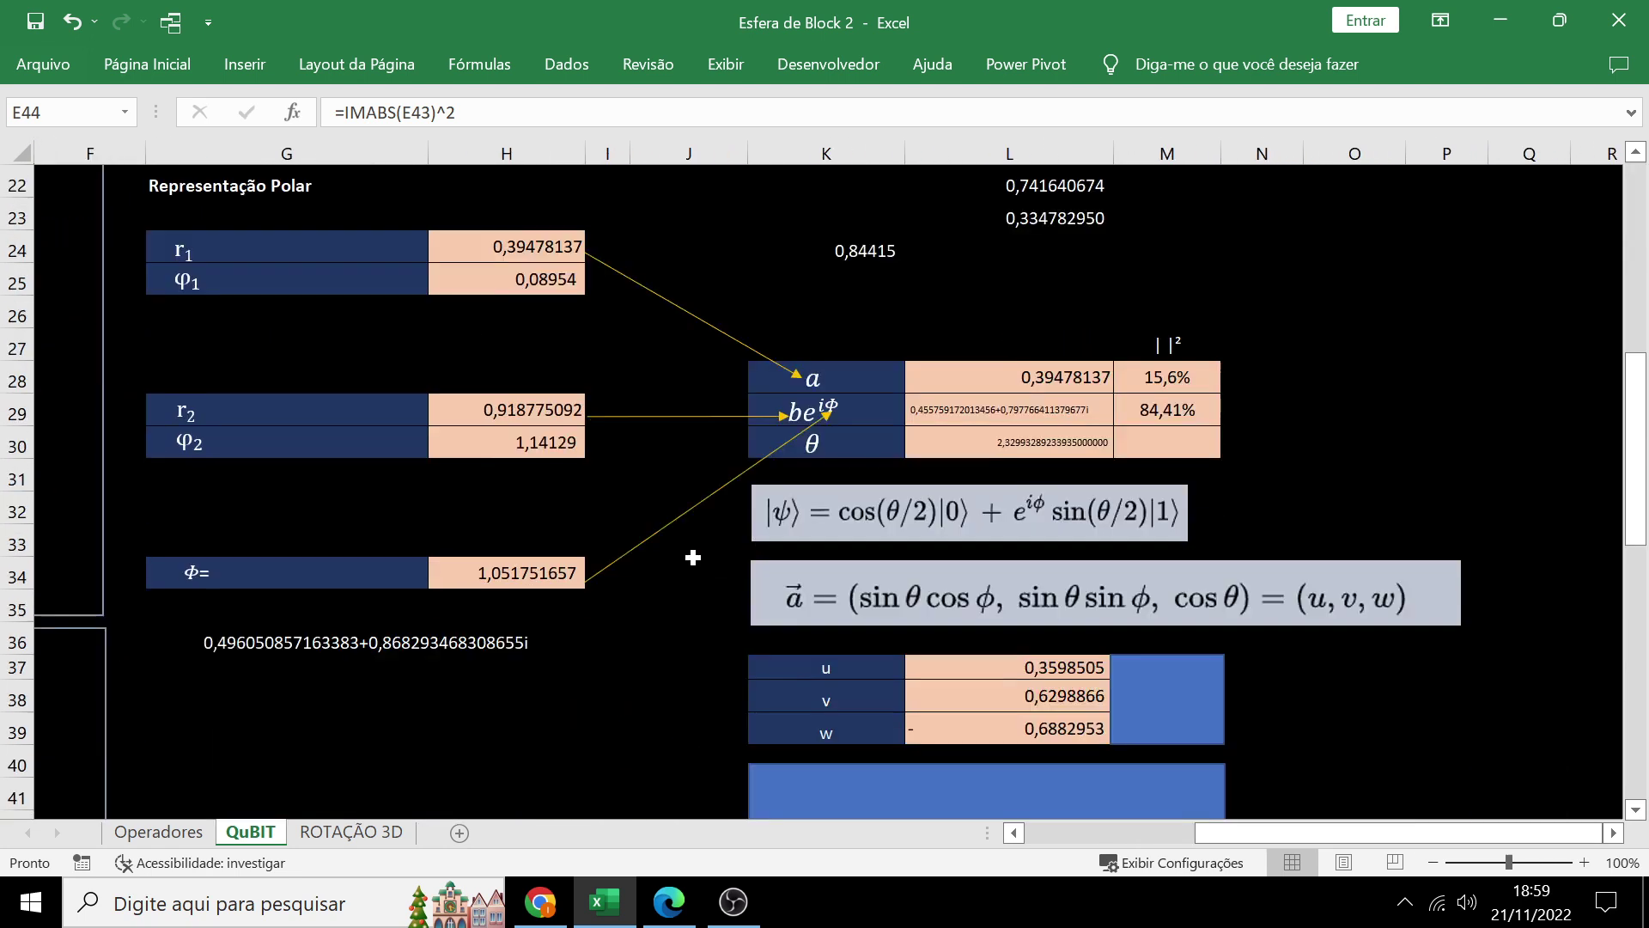
pyautogui.scroll(-2, 692, 559)
# Step: On the ROTAÇÃO 3D sheet, raise the x rotation angle to 114
pyautogui.click(342, 832)
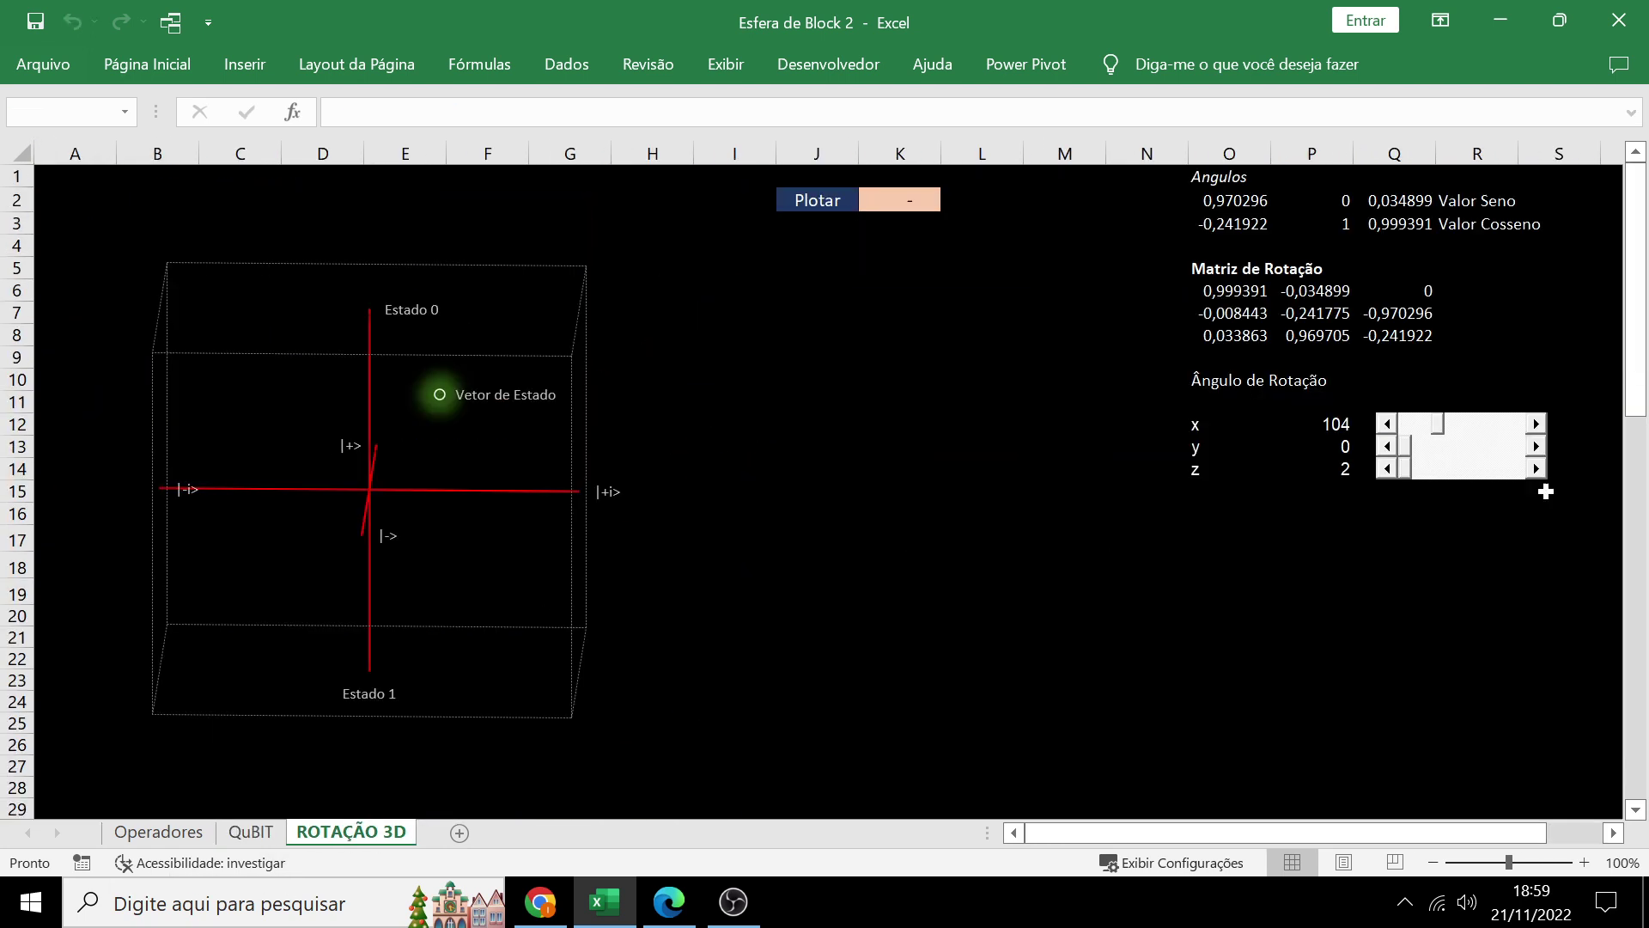
pyautogui.click(1537, 423)
pyautogui.click(1537, 423)
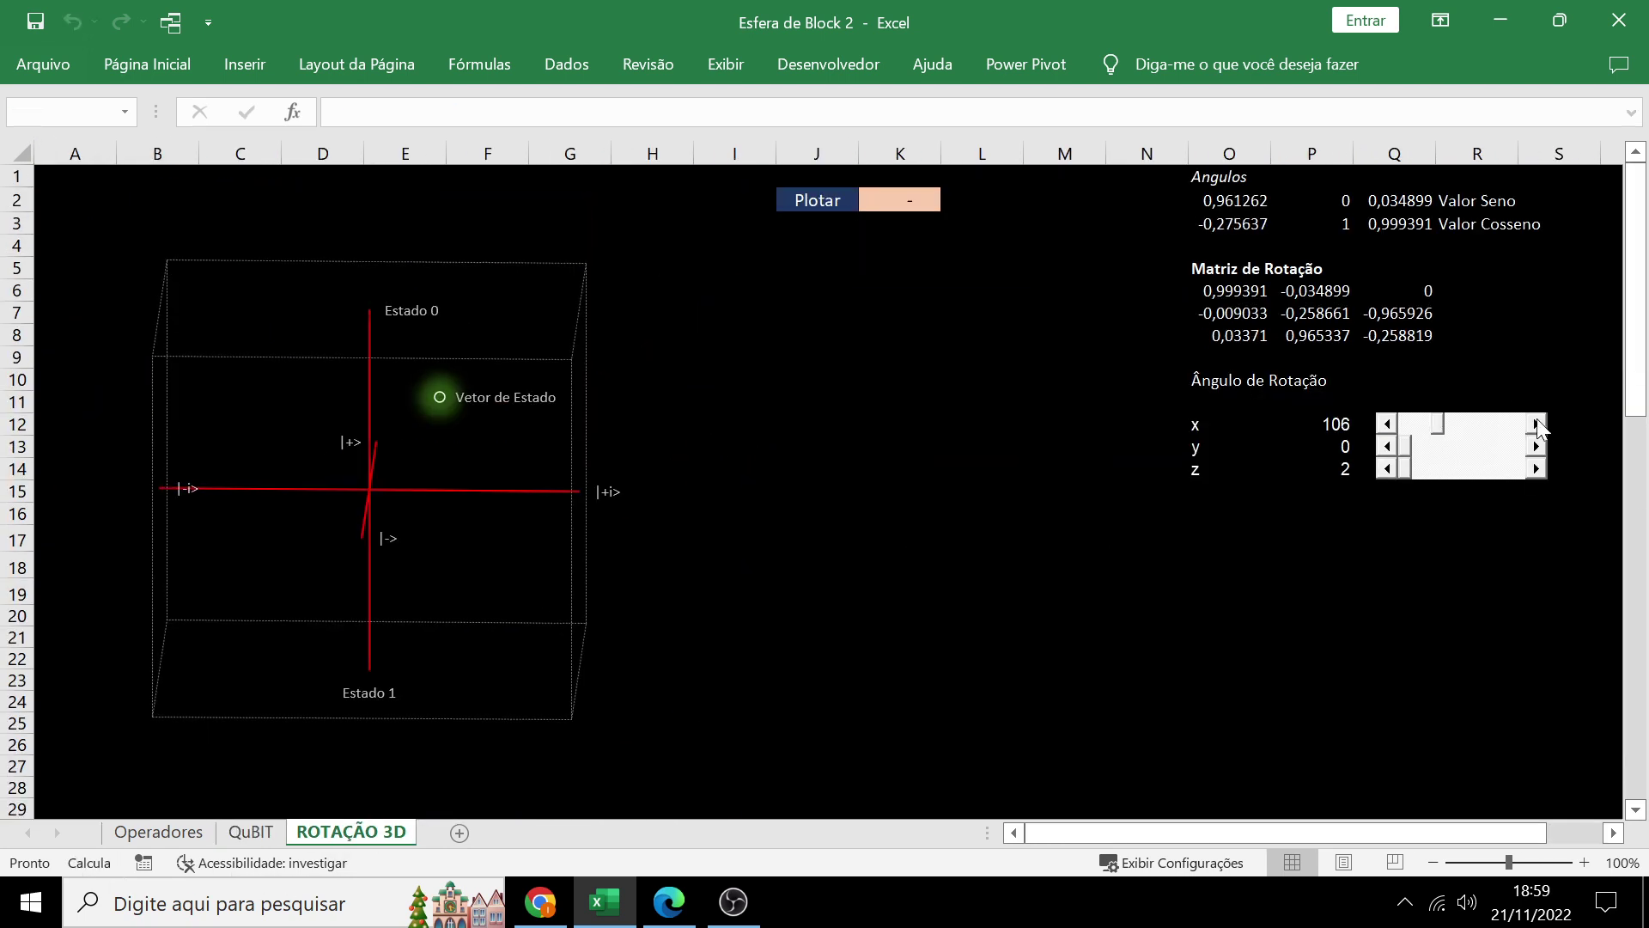
pyautogui.click(1536, 424)
pyautogui.tripleClick(1537, 423)
pyautogui.doubleClick(1537, 423)
pyautogui.doubleClick(1536, 424)
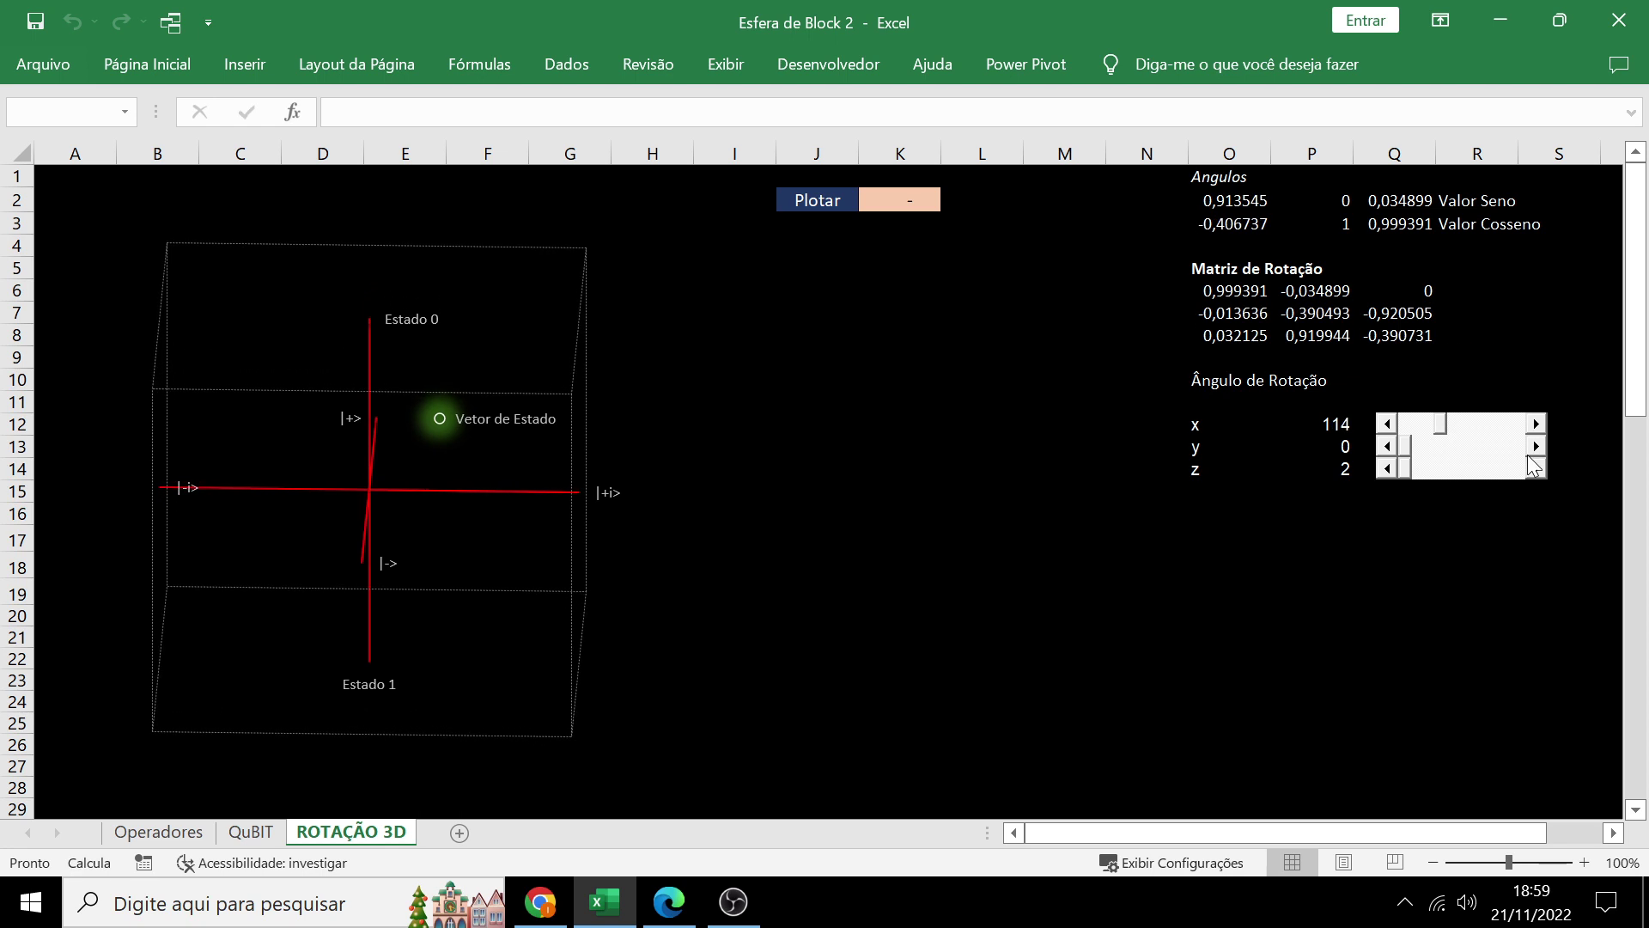
pyautogui.doubleClick(1537, 447)
# Step: Raise the z rotation angle to 14, then bring IBM Quantum Composer to the front
pyautogui.doubleClick(1537, 468)
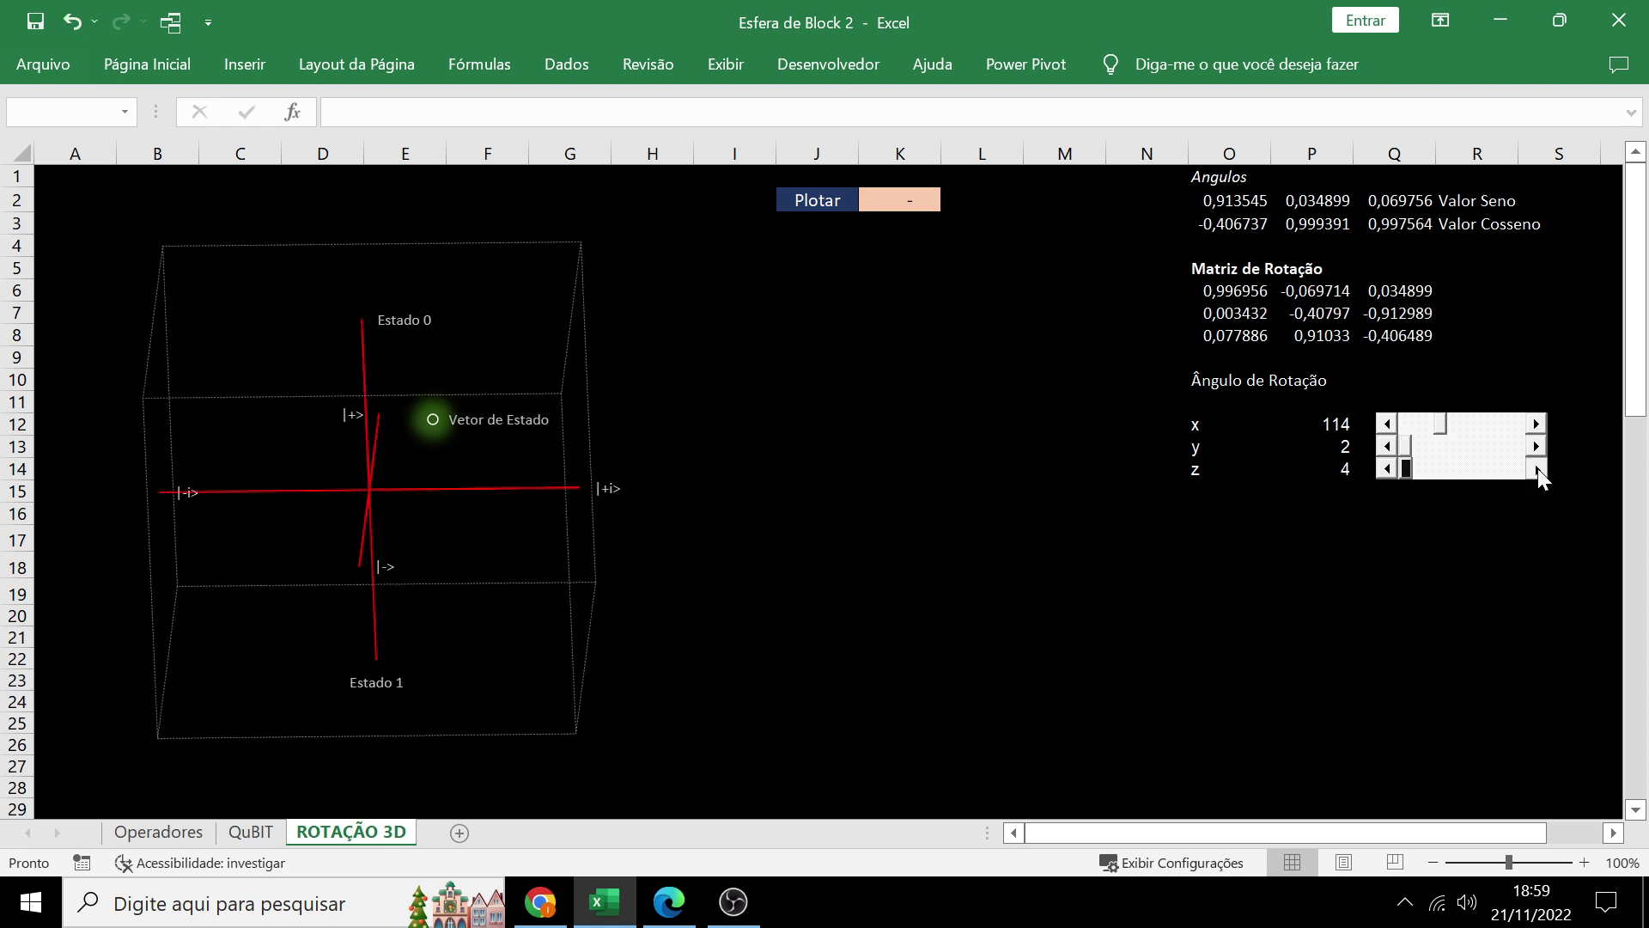
pyautogui.tripleClick(1537, 468)
pyautogui.tripleClick(1537, 468)
pyautogui.doubleClick(1537, 468)
pyautogui.doubleClick(1537, 468)
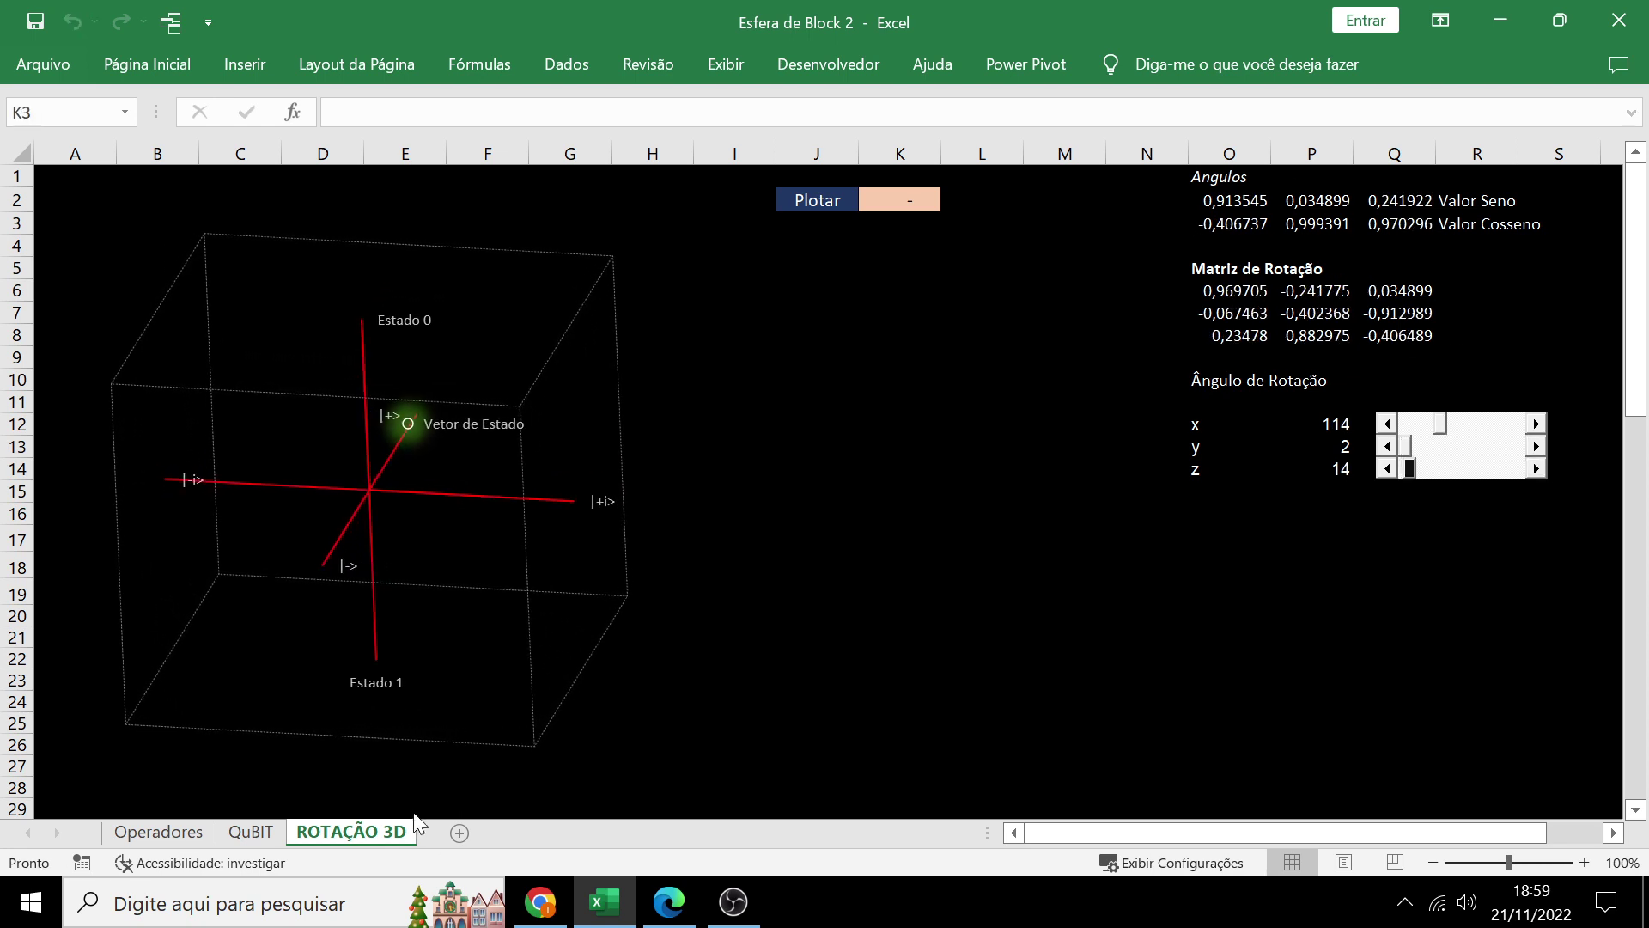
pyautogui.click(542, 909)
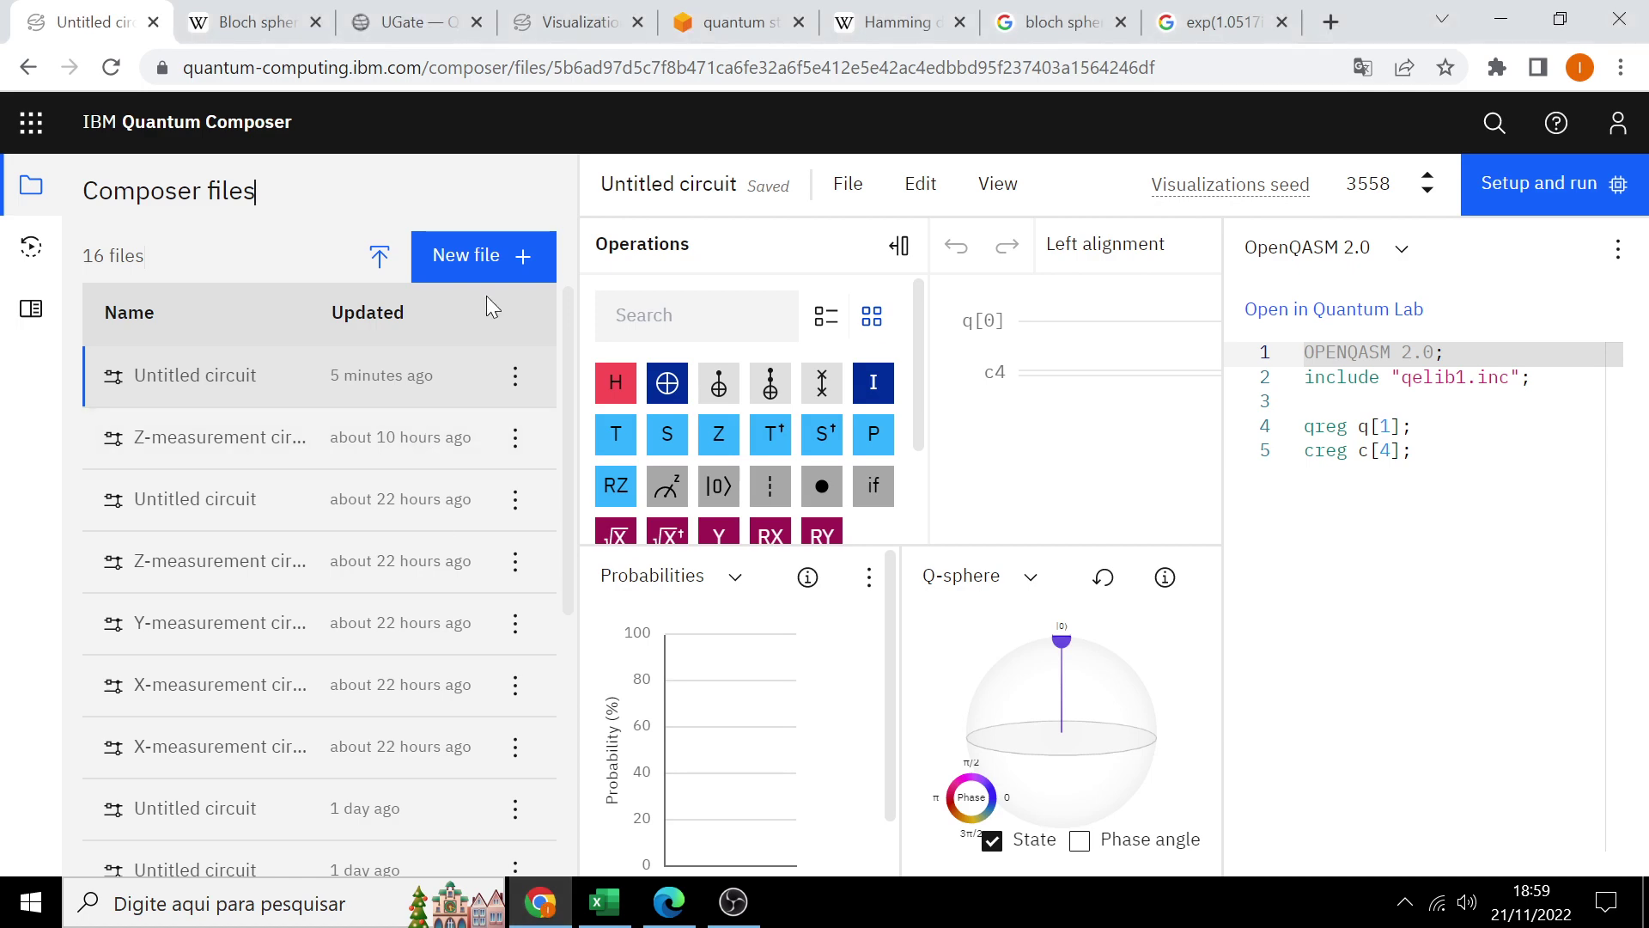
# Step: Hide Composer's saved-files list, then go back to the Esfera de Block 2 workbook
pyautogui.click(26, 191)
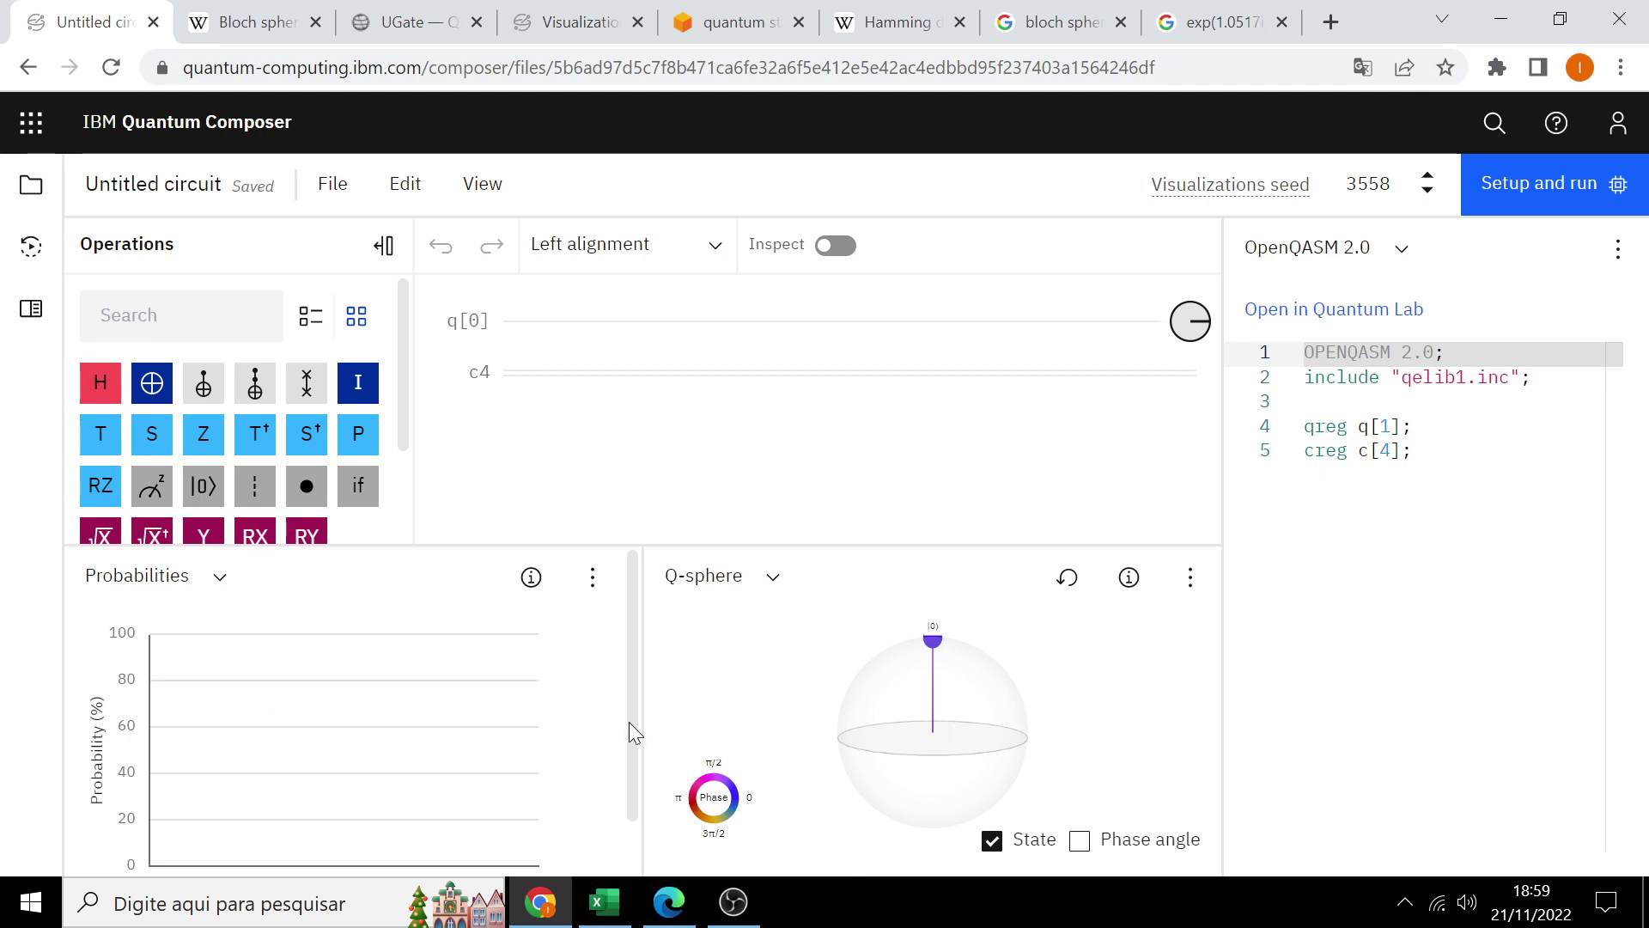
pyautogui.click(606, 901)
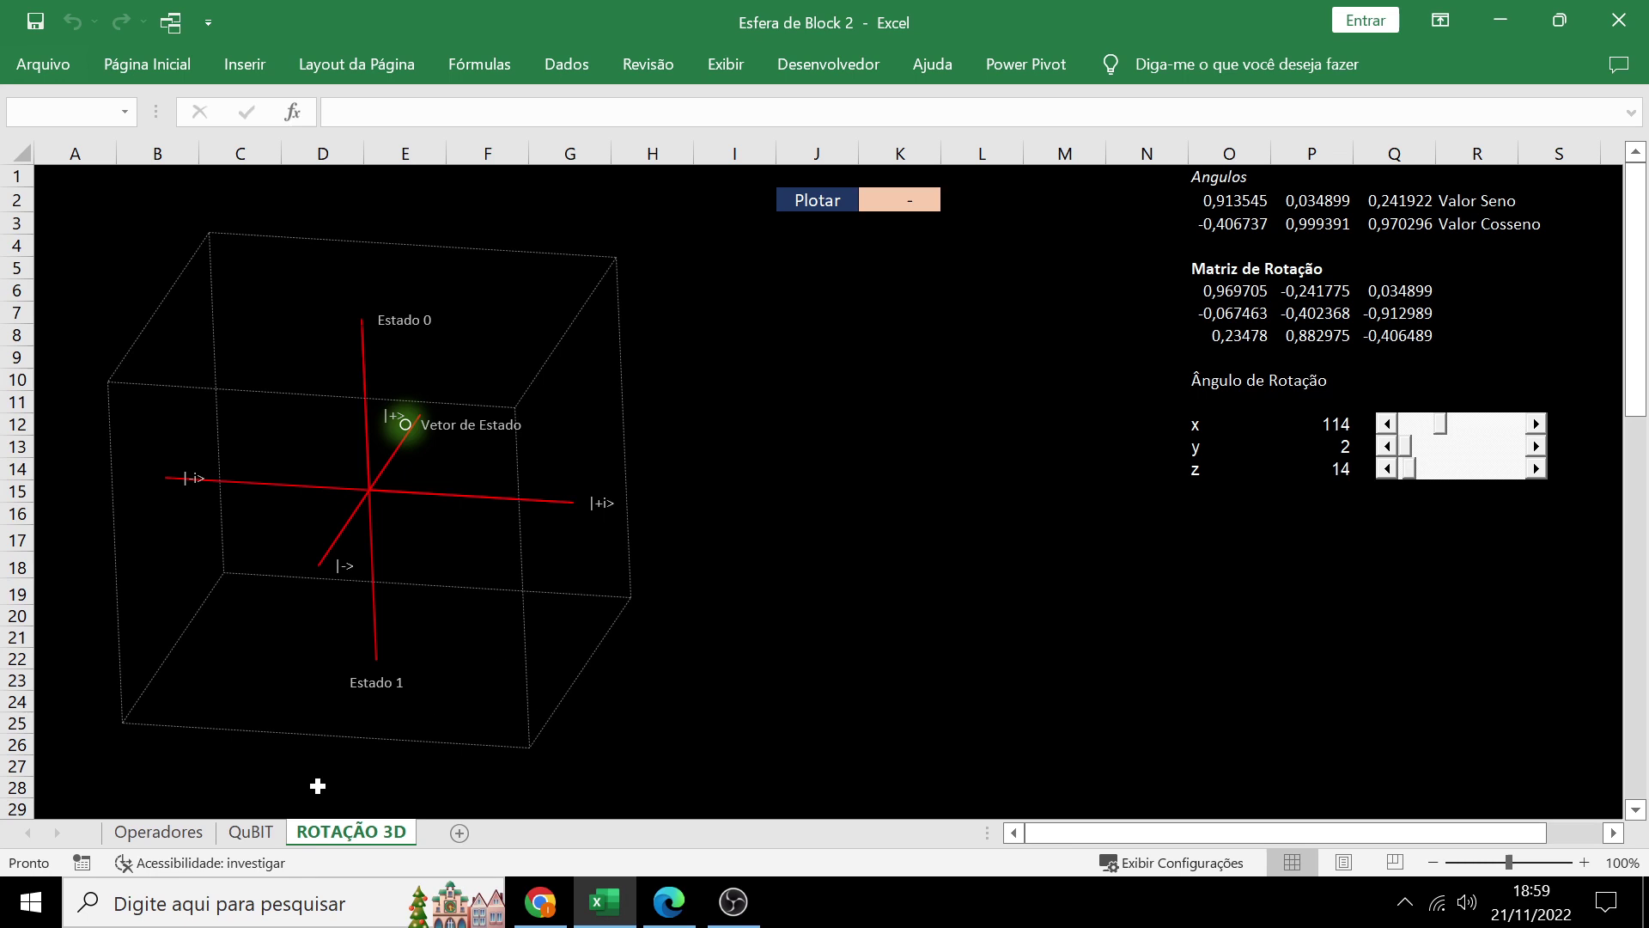
# Step: On the QuBIT sheet, inspect the |α|² probability cell E27
pyautogui.click(249, 831)
pyautogui.scroll(-2, 1130, 732)
pyautogui.scroll(5, 1410, 791)
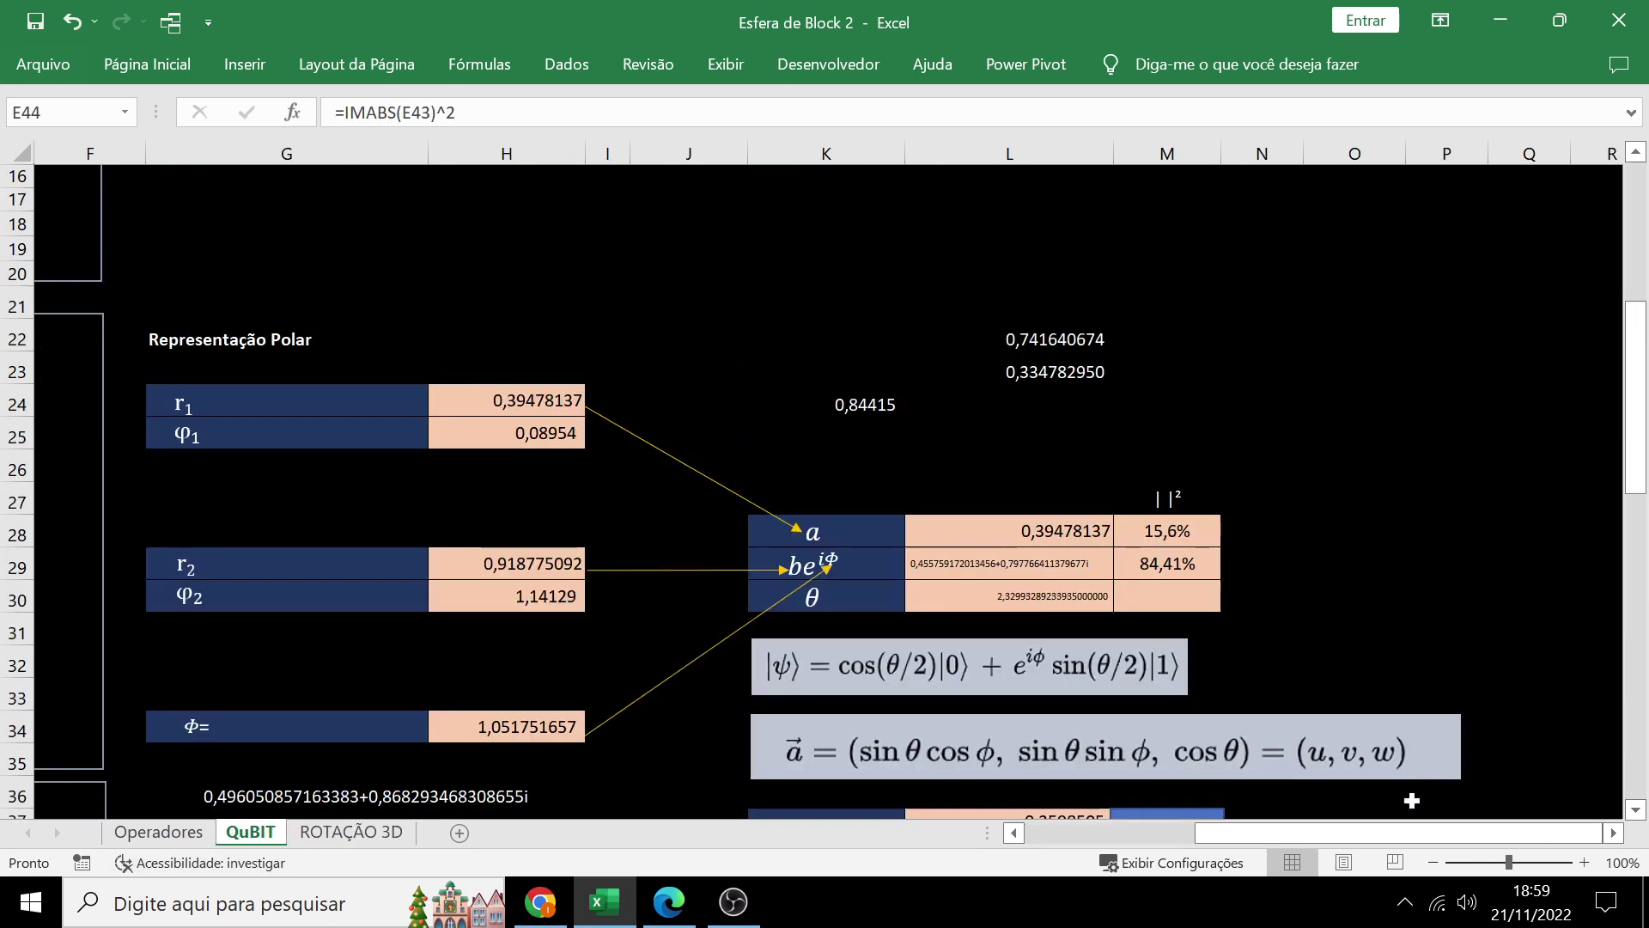
pyautogui.moveTo(1400, 833); pyautogui.dragTo(655, 704)
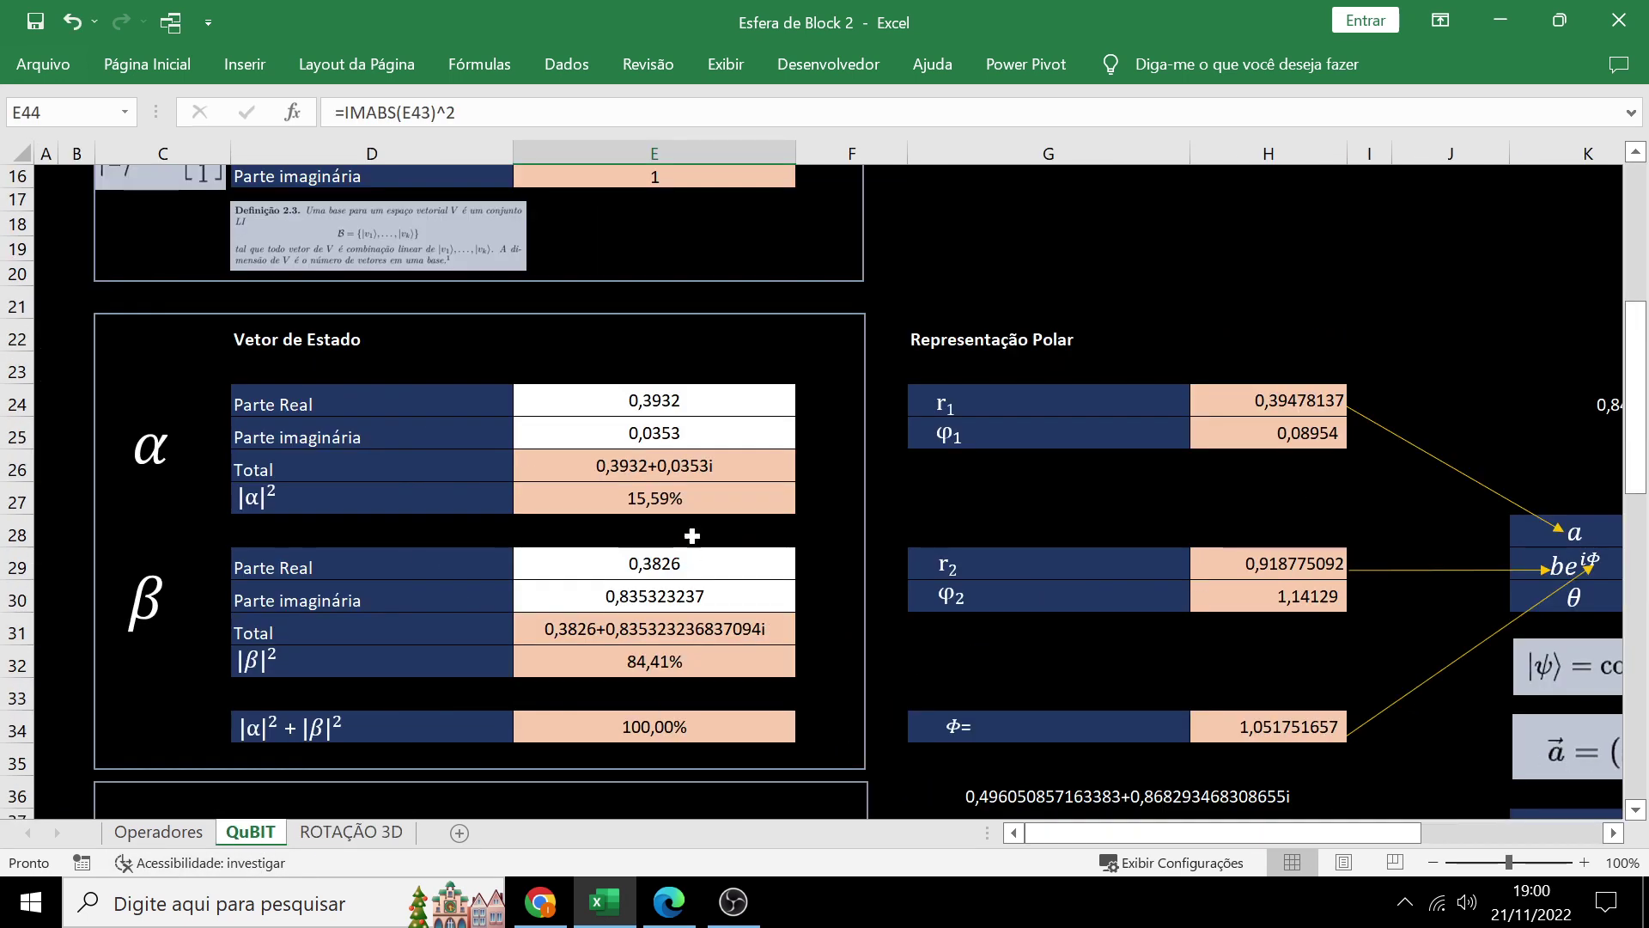
pyautogui.moveTo(684, 527); pyautogui.dragTo(687, 499)
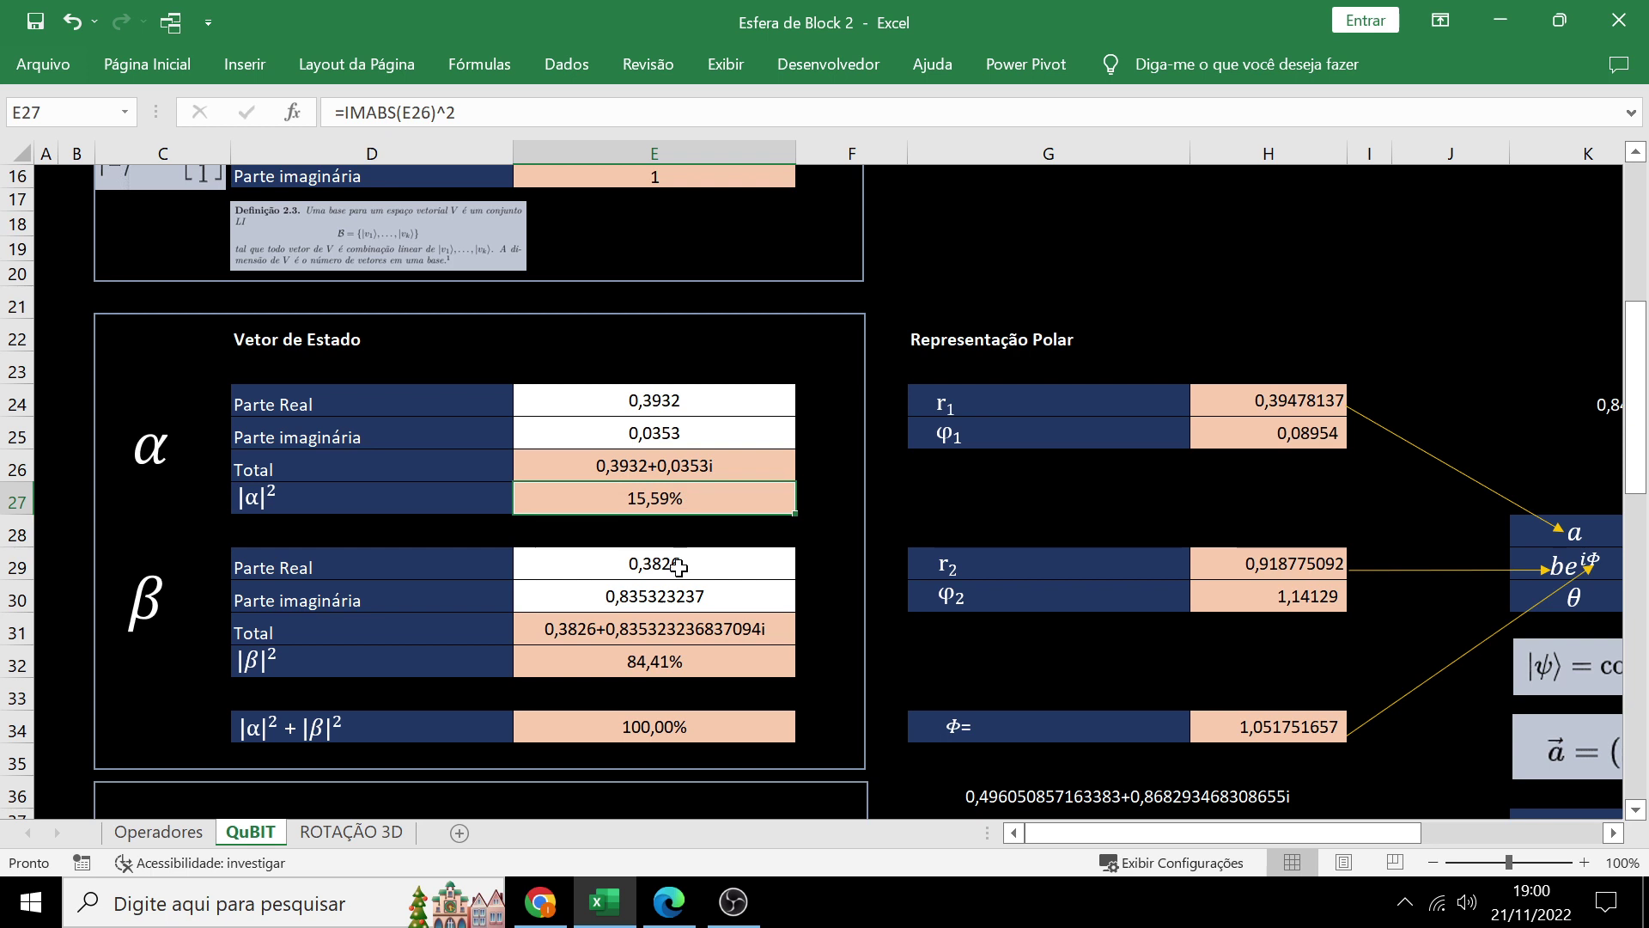
# Step: Check the |β|² probability formula in E32, then return to IBM Quantum Composer
pyautogui.scroll(5, 685, 593)
pyautogui.scroll(-4, 526, 591)
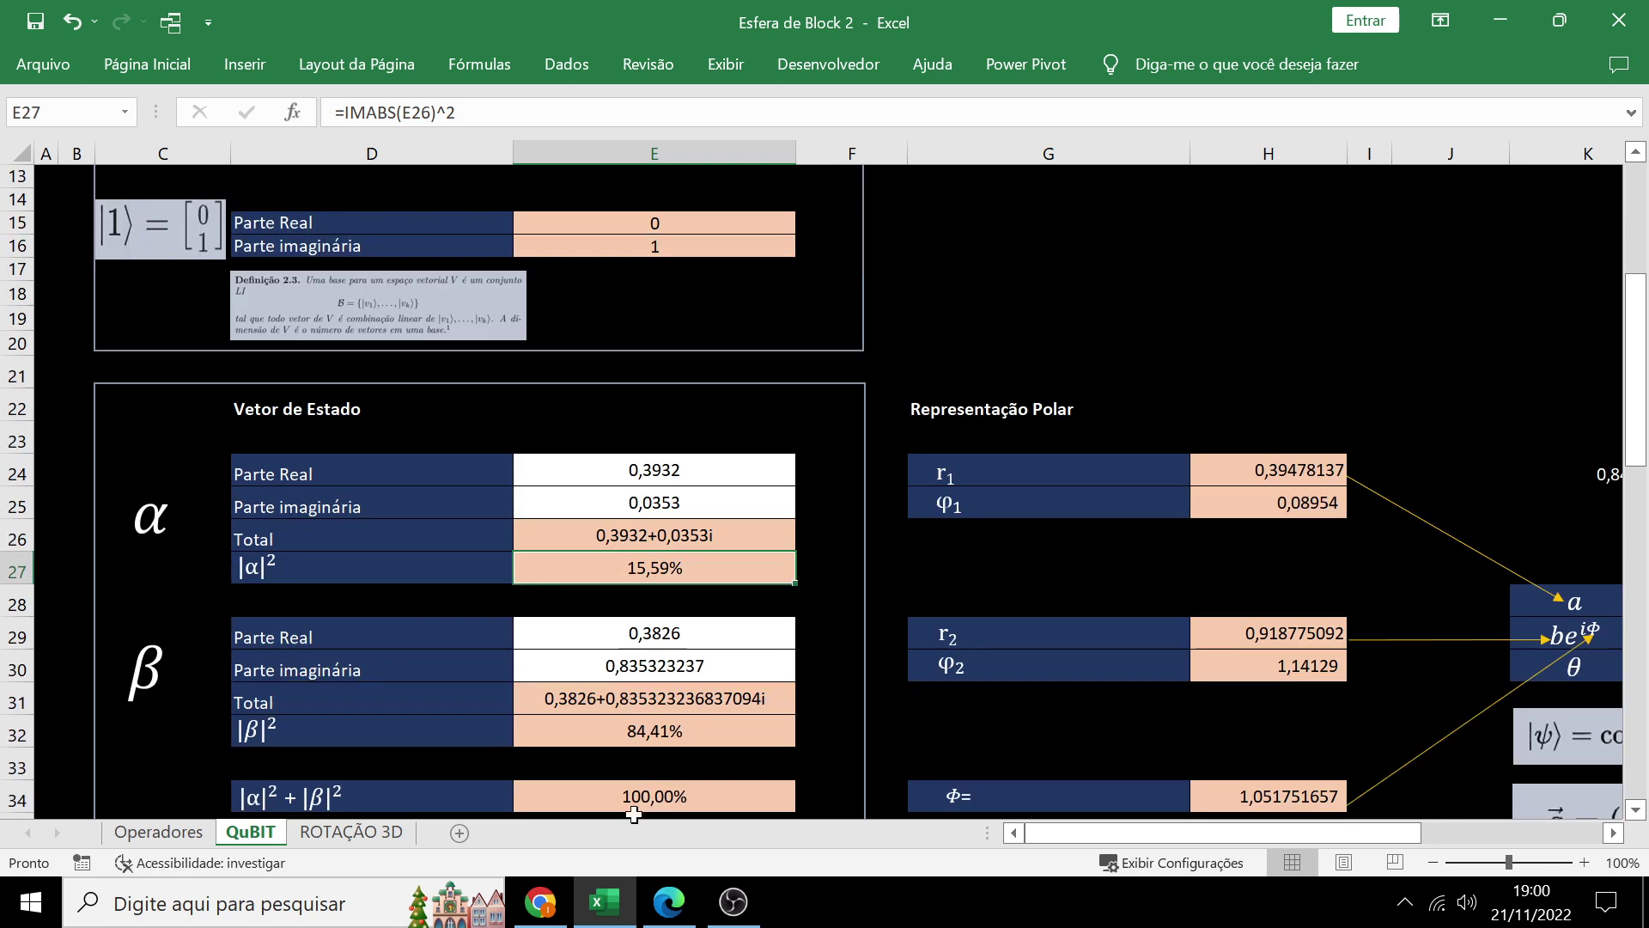
pyautogui.click(714, 727)
pyautogui.scroll(2, 718, 727)
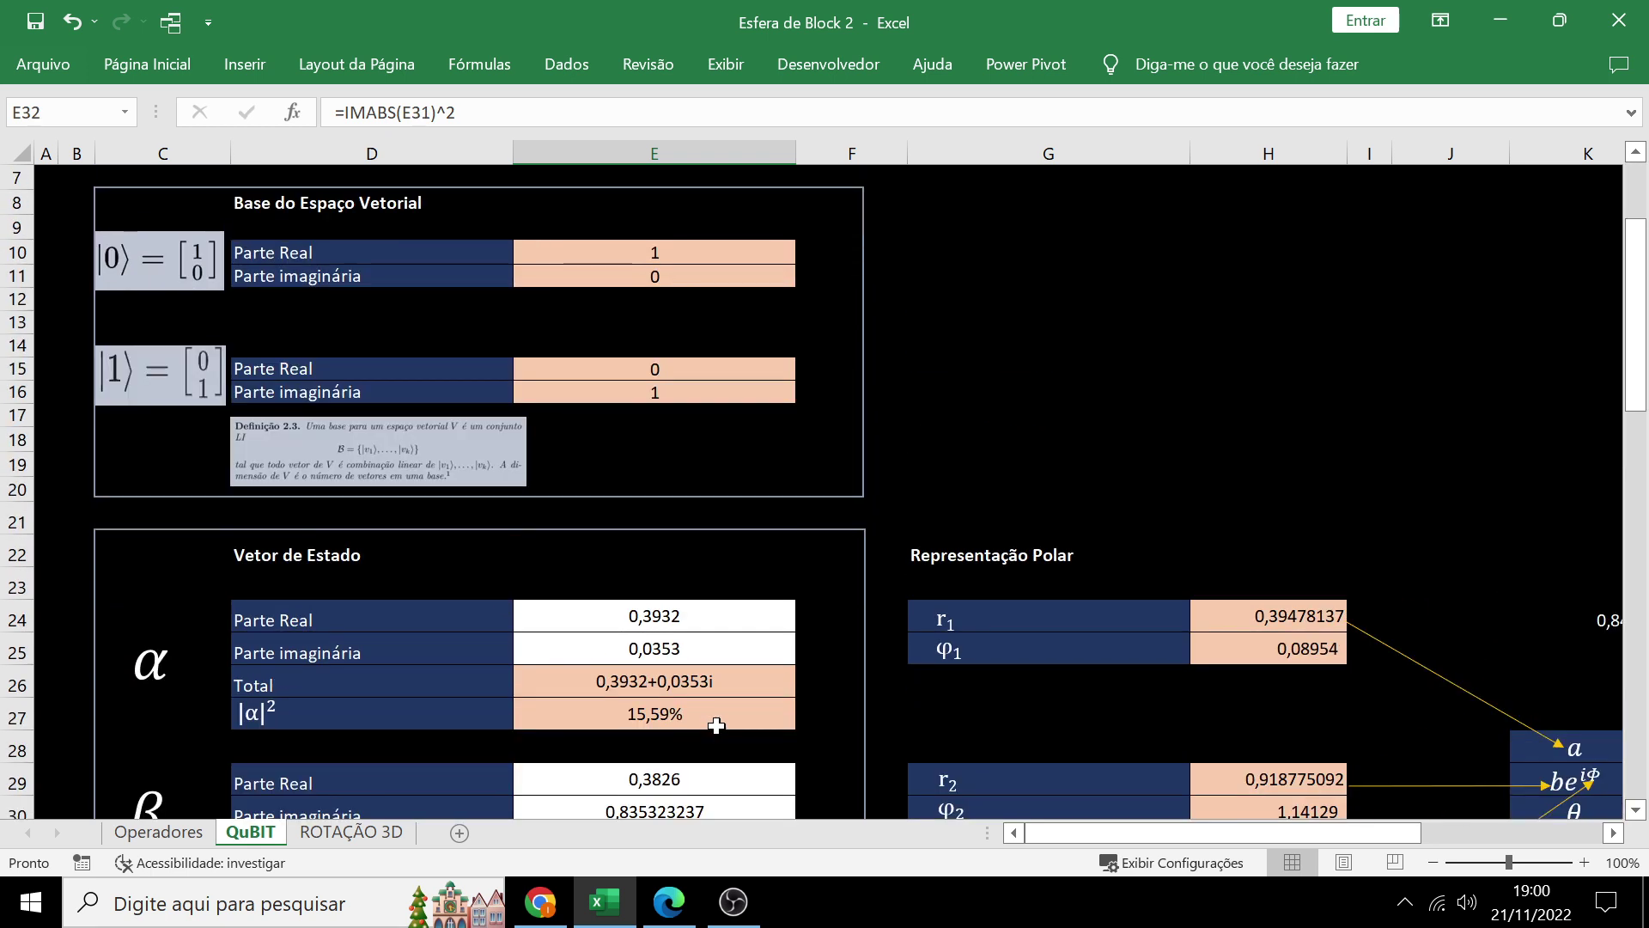
pyautogui.click(540, 902)
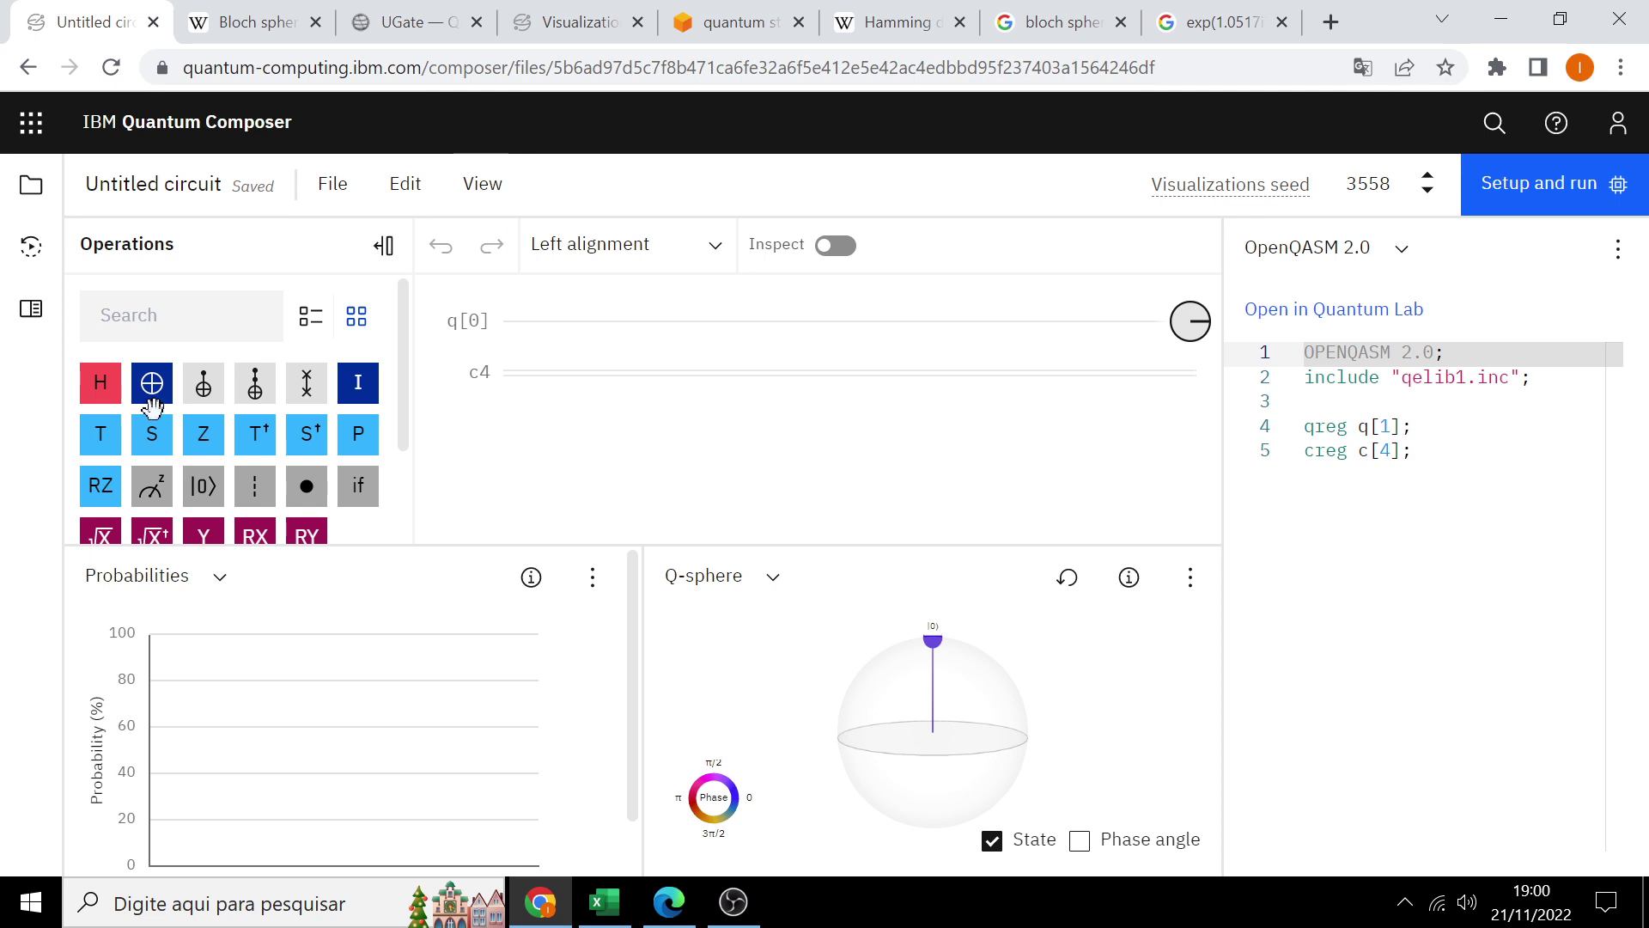
pyautogui.moveTo(140, 388)
pyautogui.mouseDown()
pyautogui.moveTo(544, 320)
pyautogui.moveTo(551, 335)
pyautogui.mouseUp()
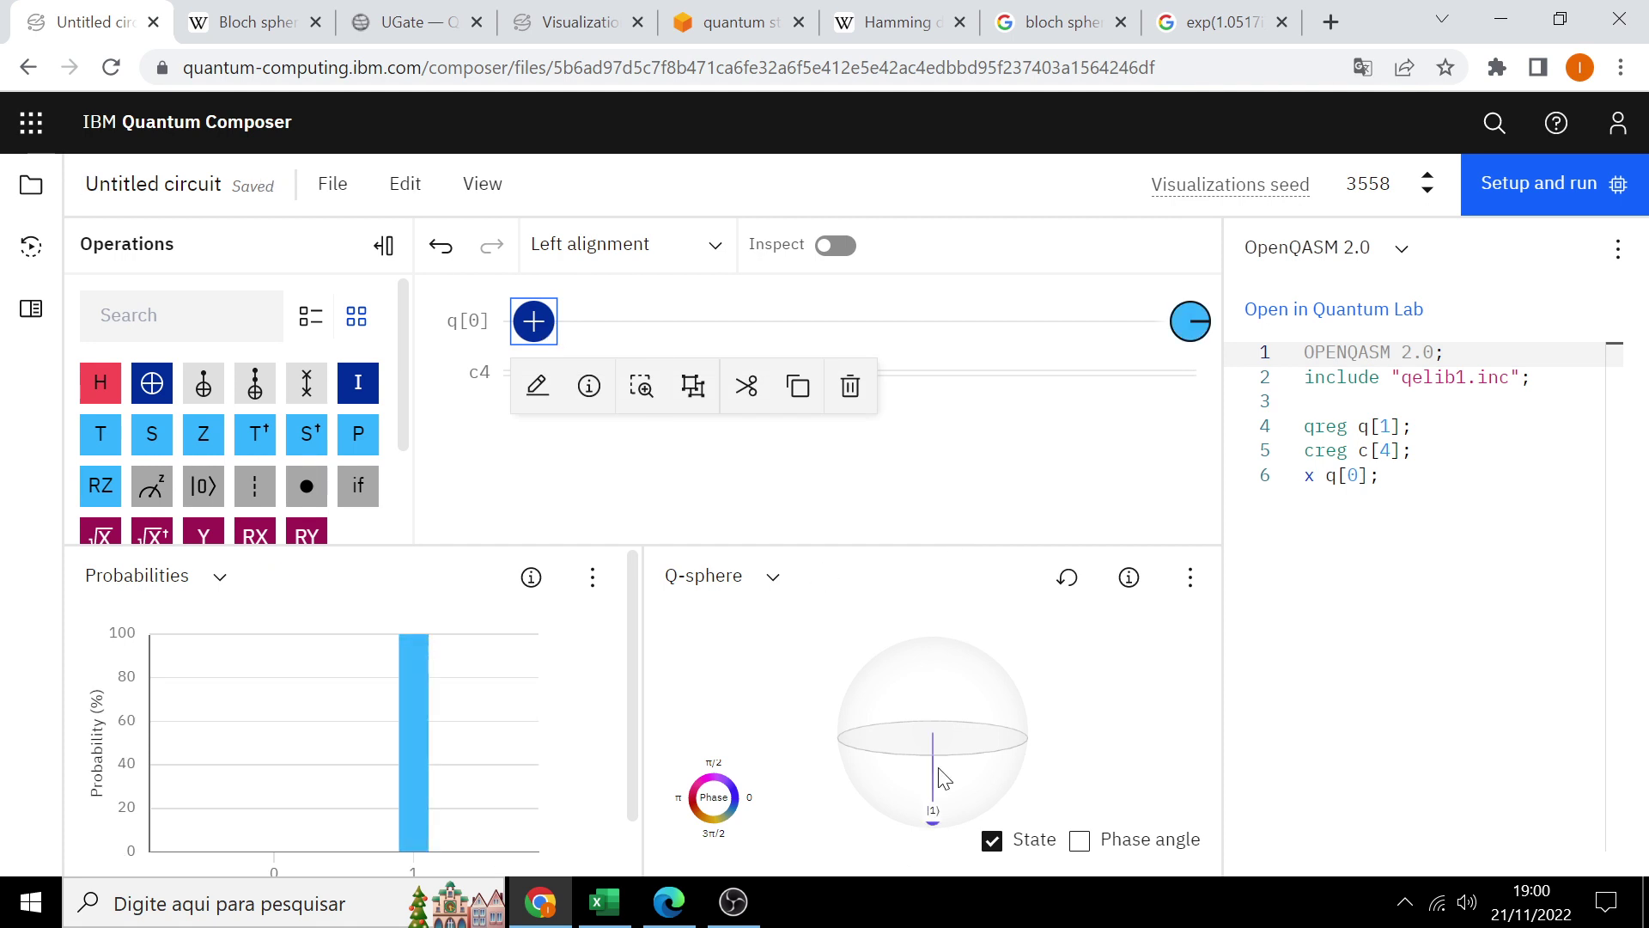
pyautogui.click(850, 388)
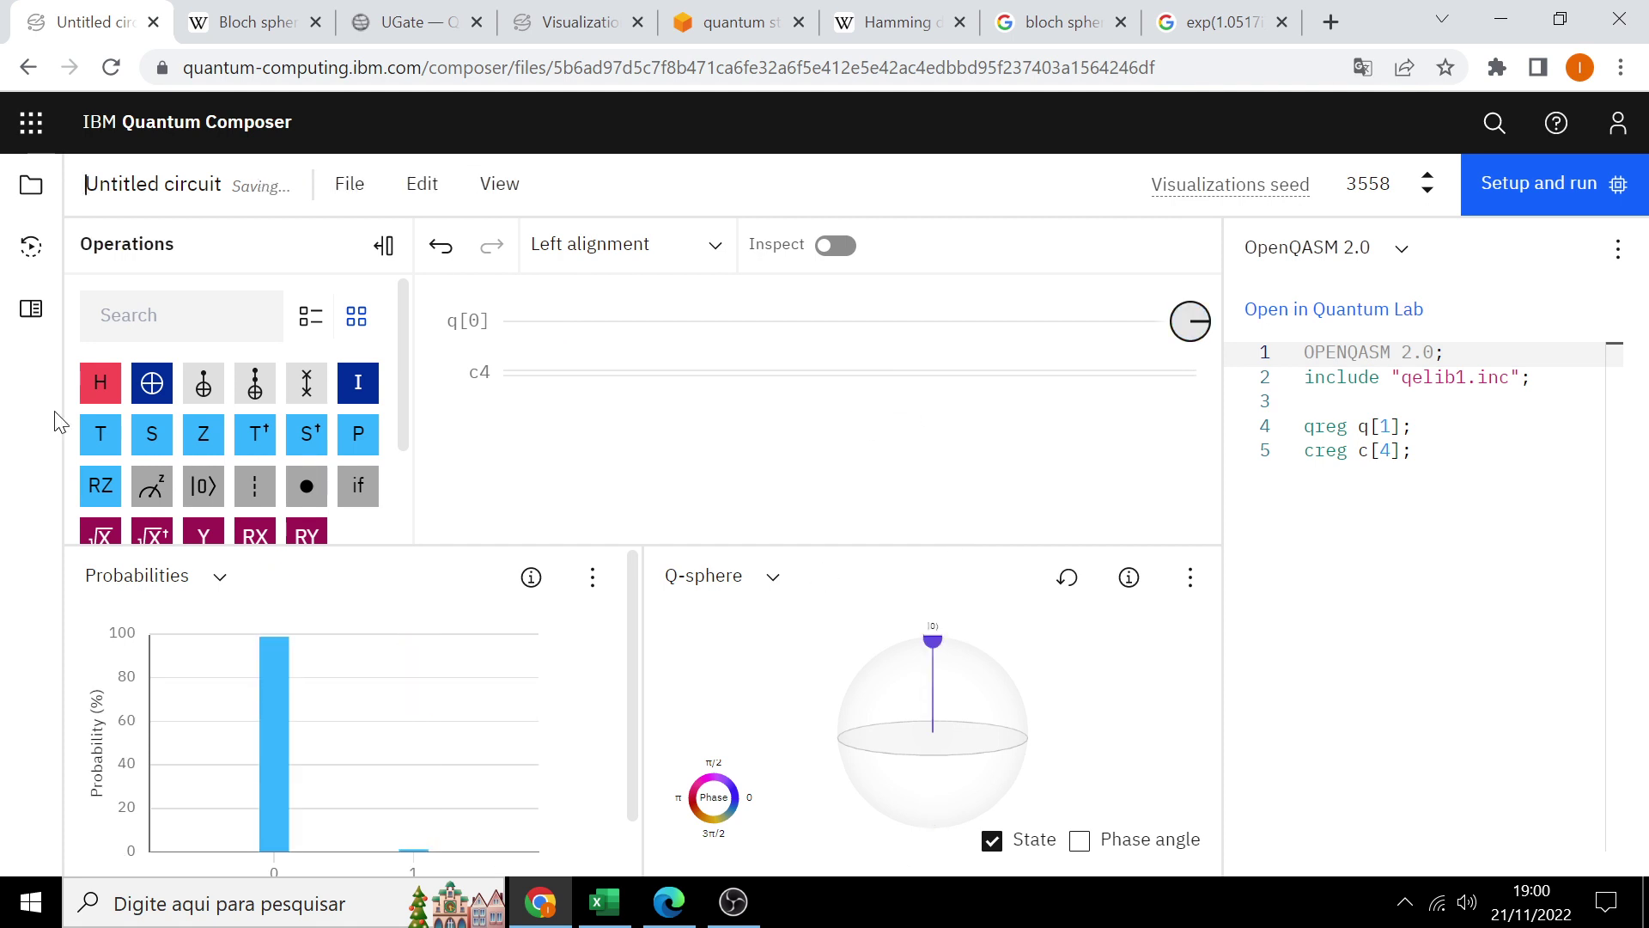
pyautogui.moveTo(92, 379); pyautogui.dragTo(529, 322)
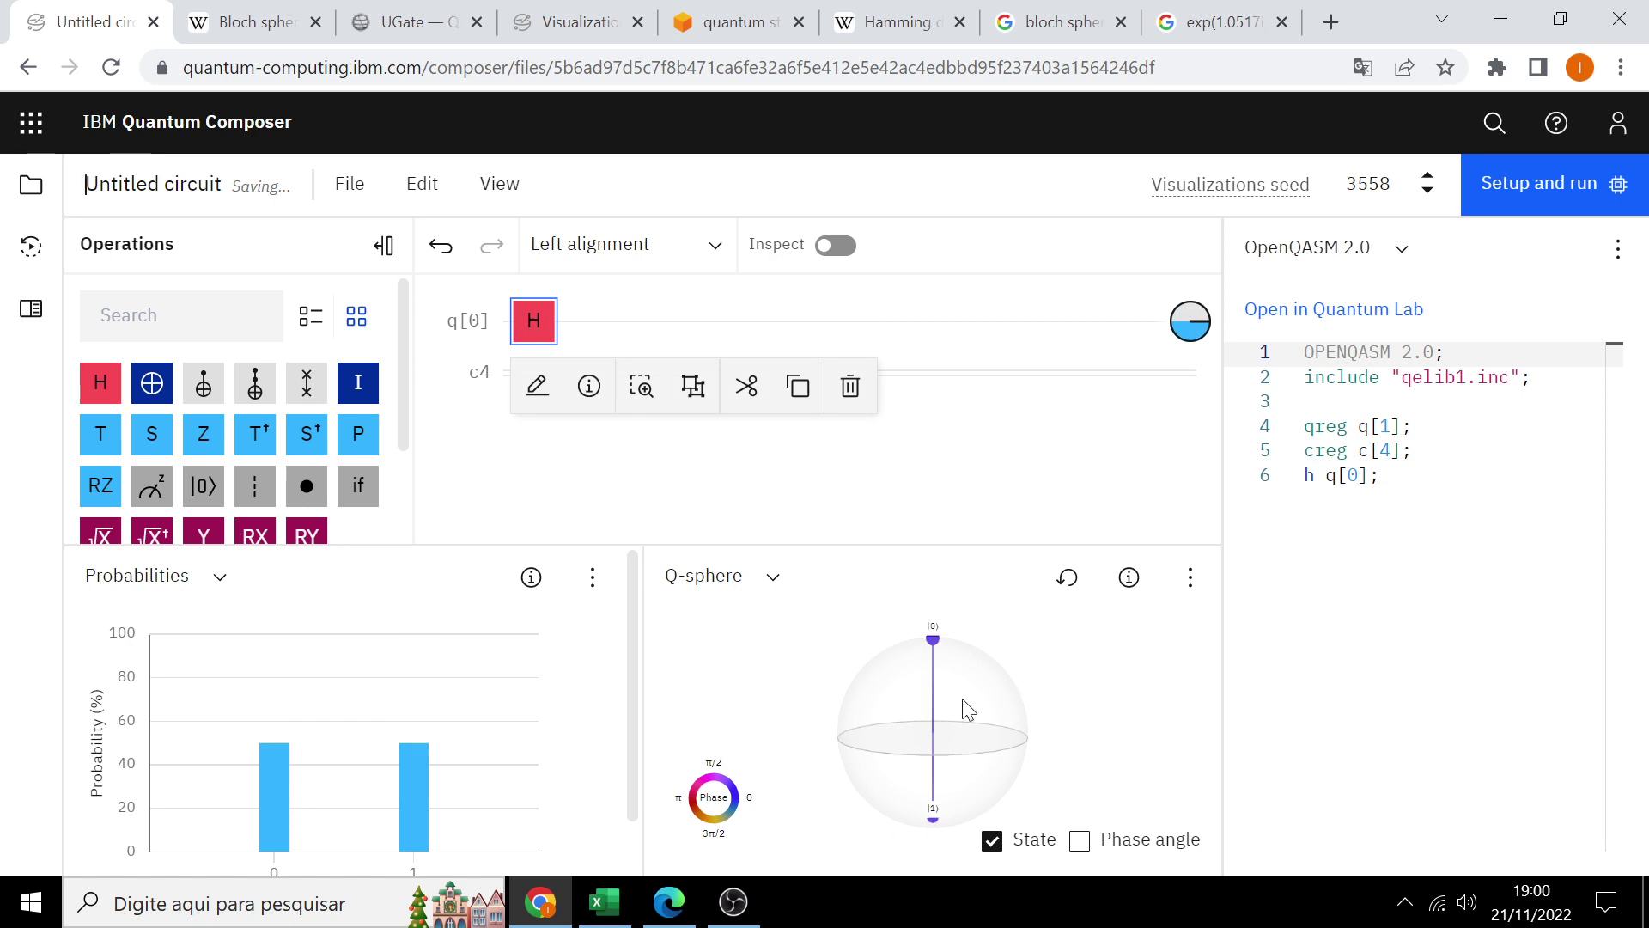
pyautogui.click(850, 388)
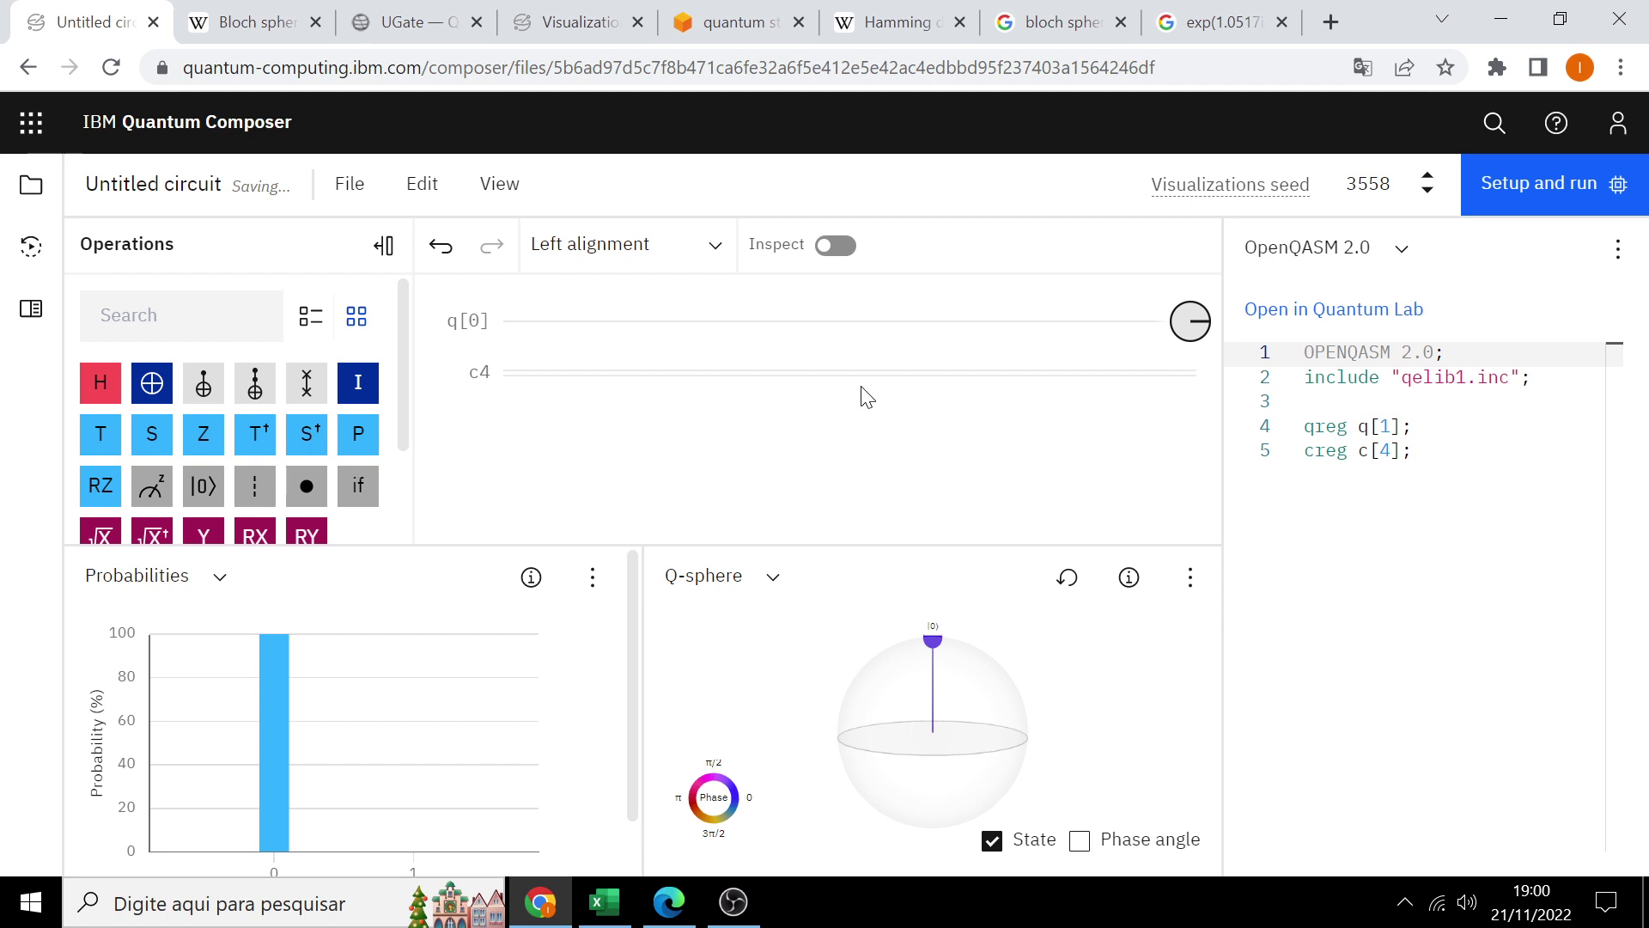
pyautogui.click(605, 901)
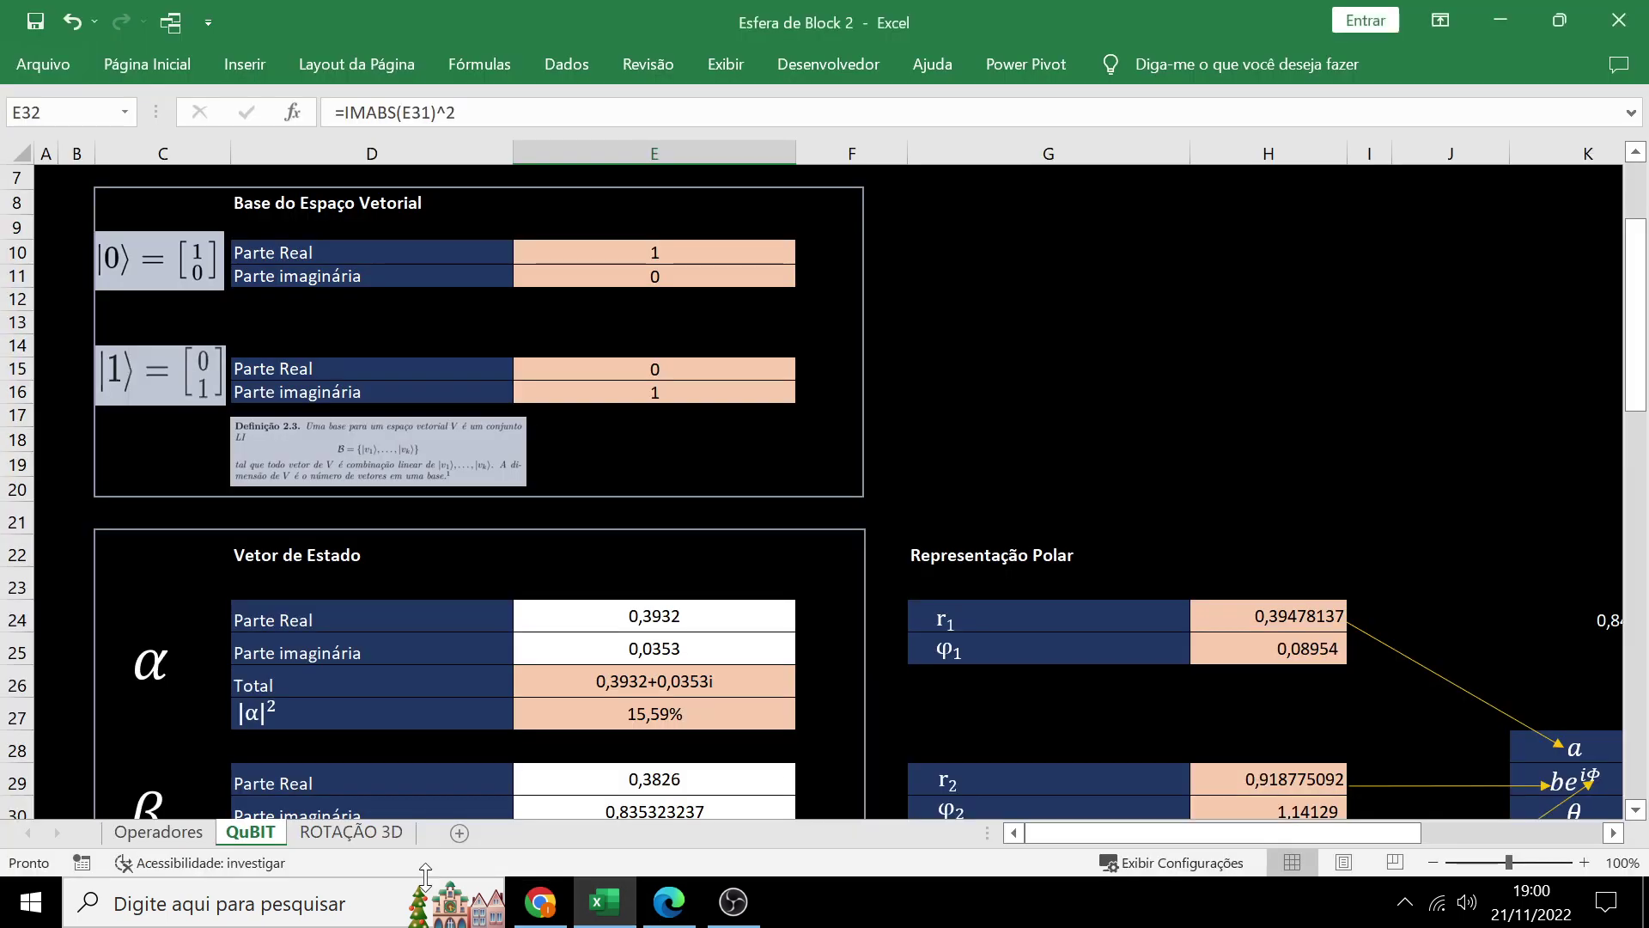
pyautogui.click(411, 835)
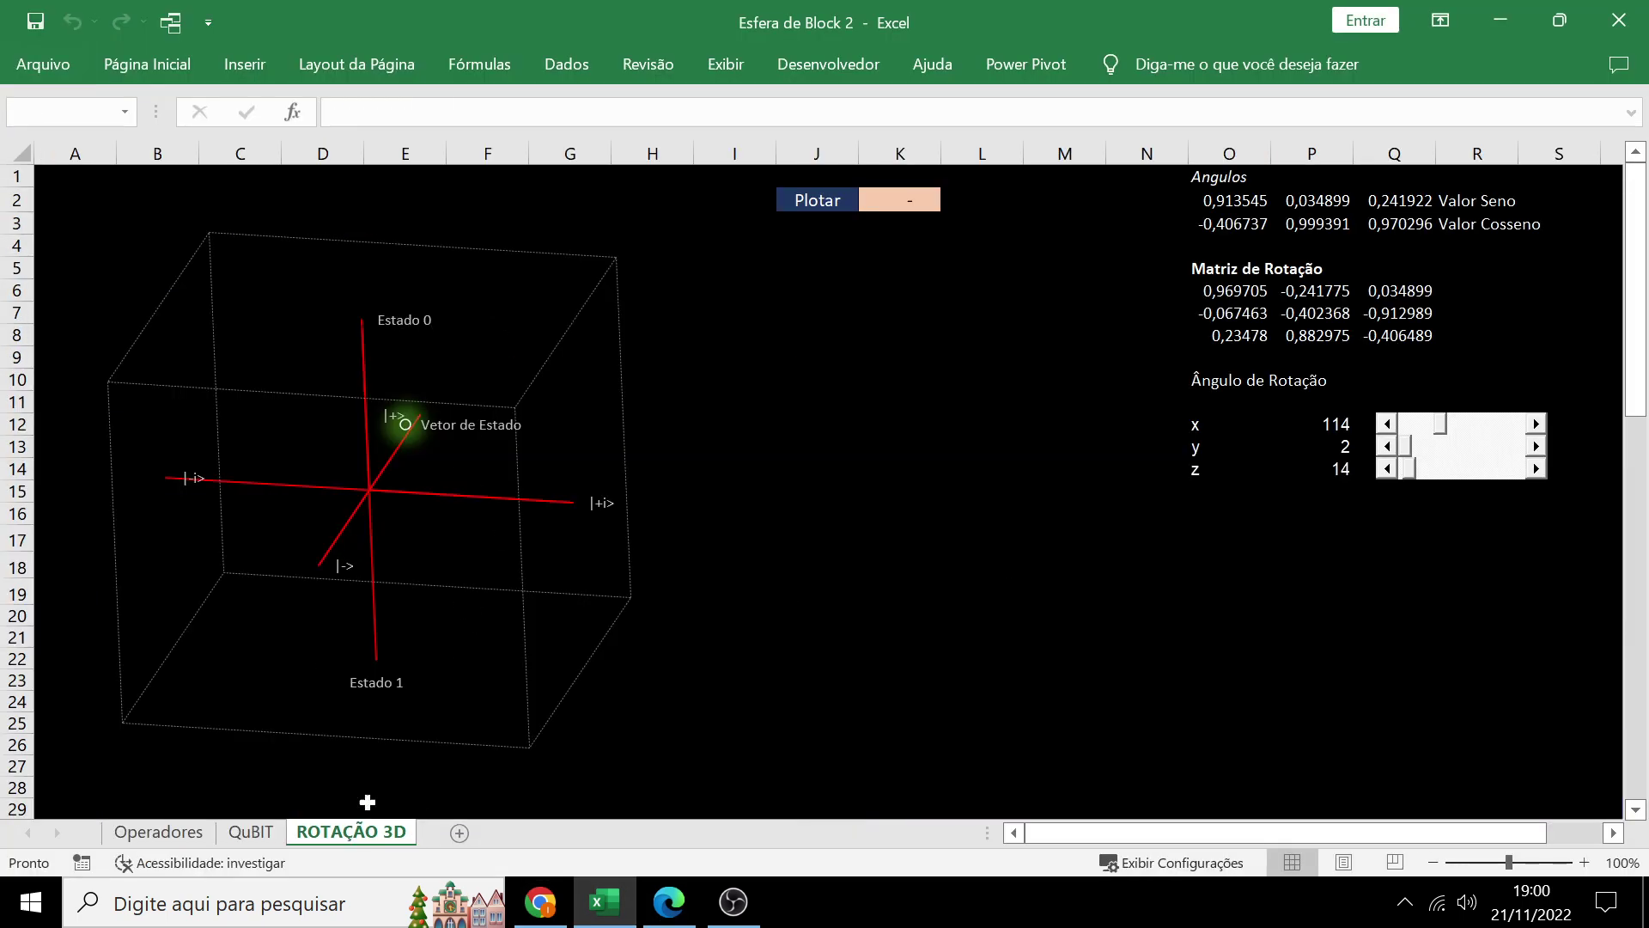
pyautogui.click(541, 902)
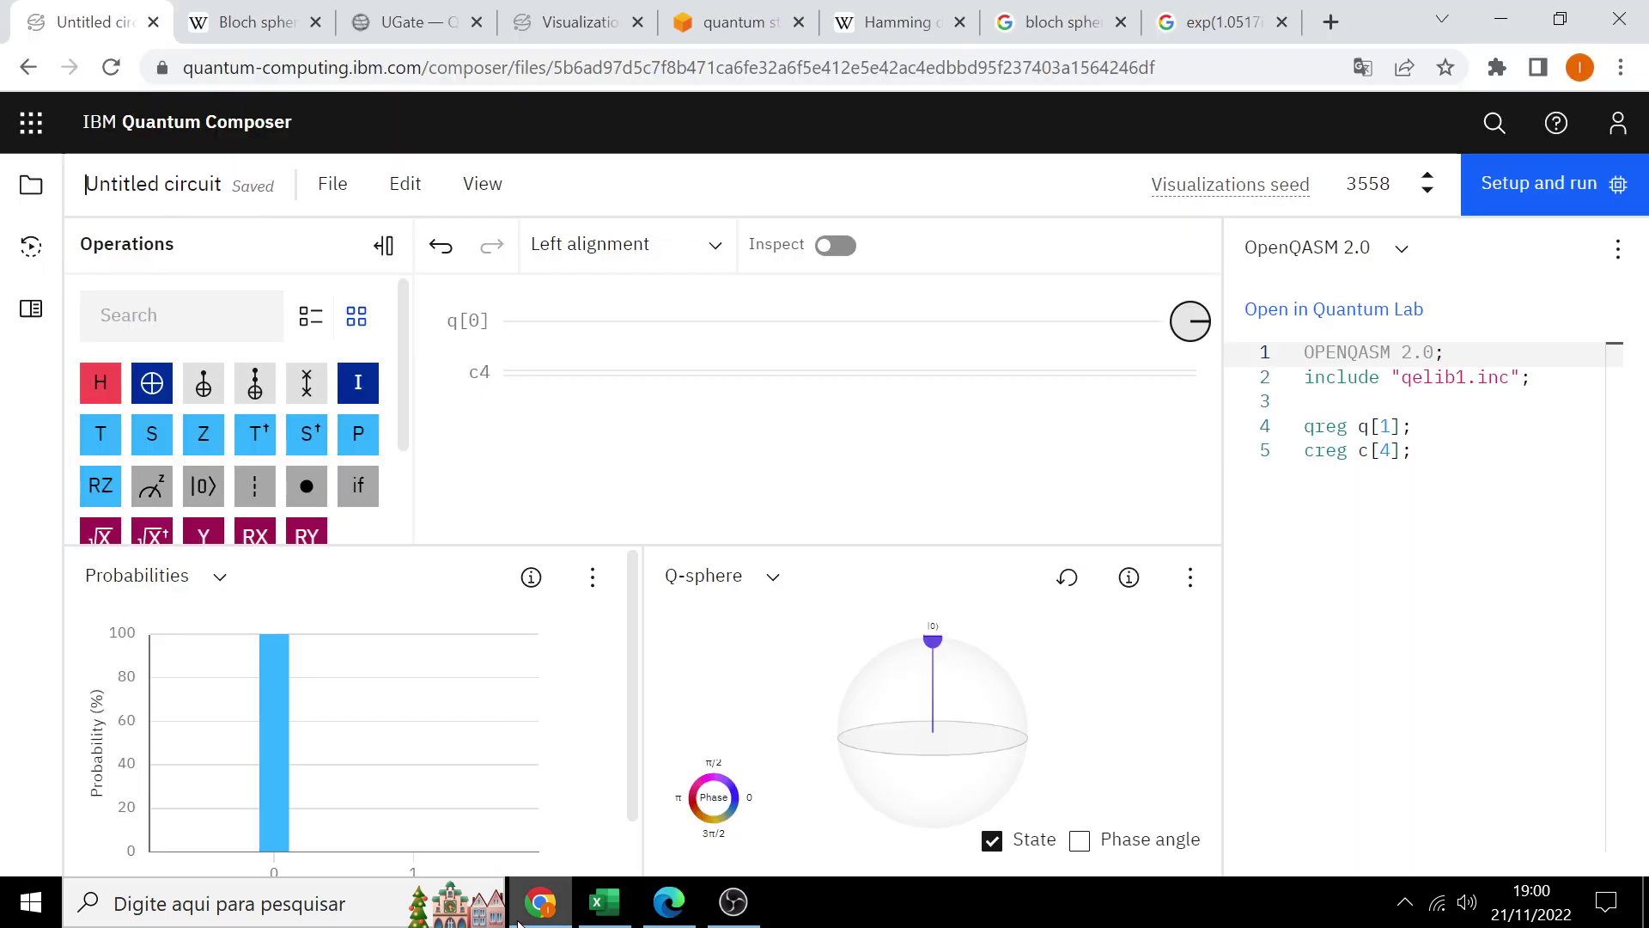
# Step: Open the Wikipedia Bloch sphere article from the image results and close the image viewer
pyautogui.click(1072, 27)
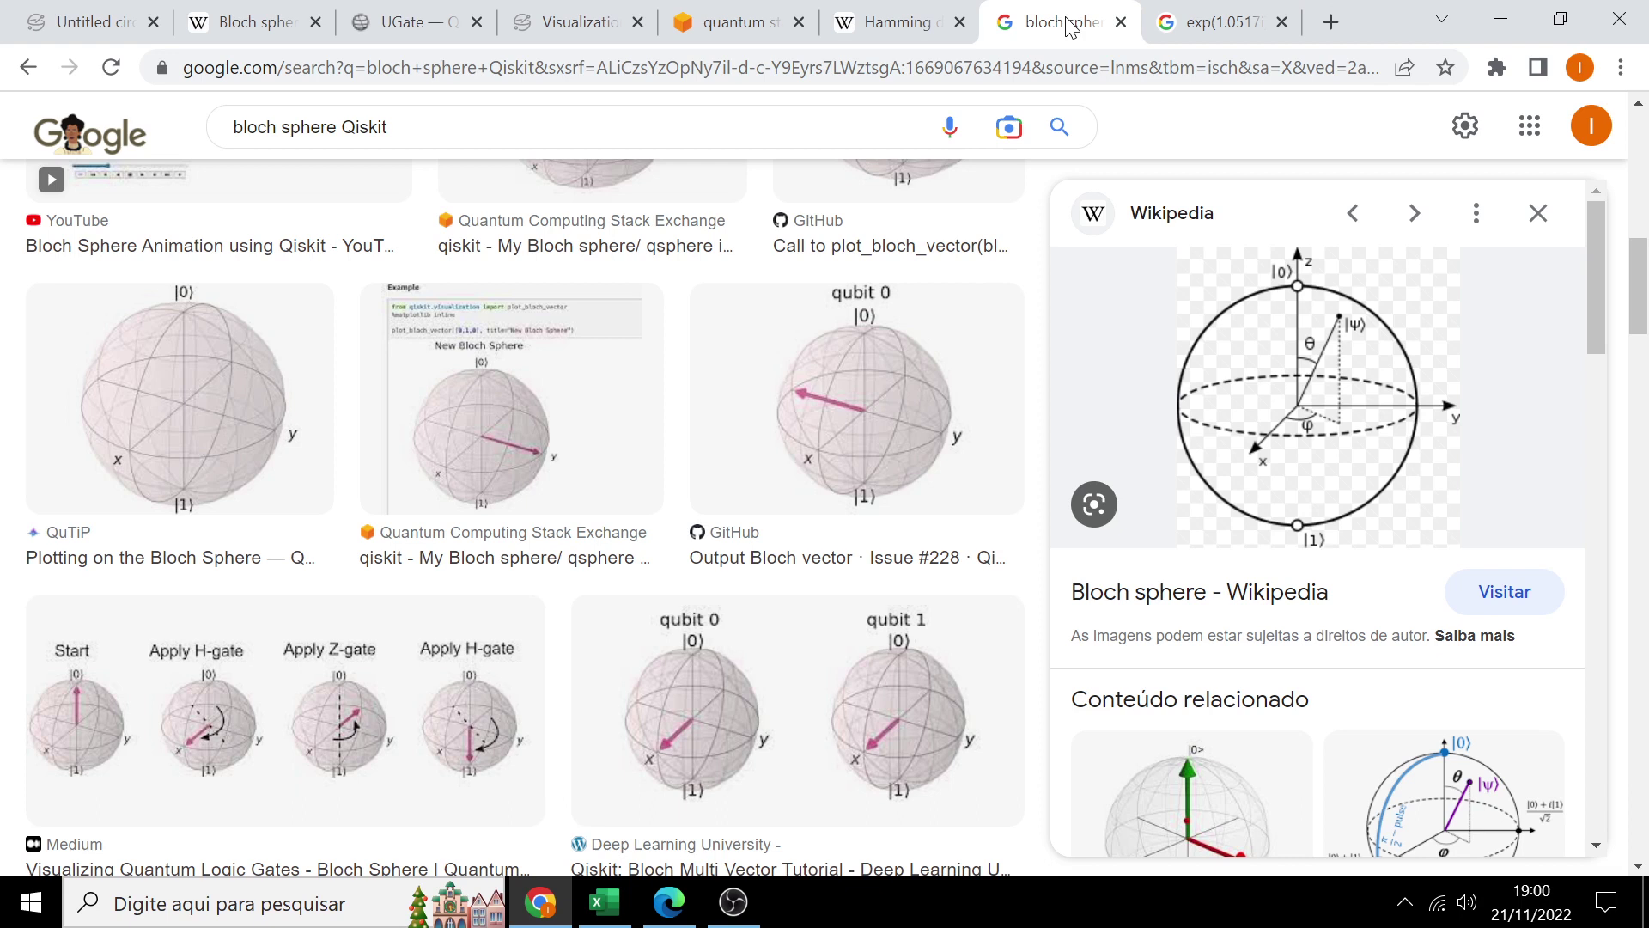
pyautogui.click(1267, 407)
pyautogui.click(214, 25)
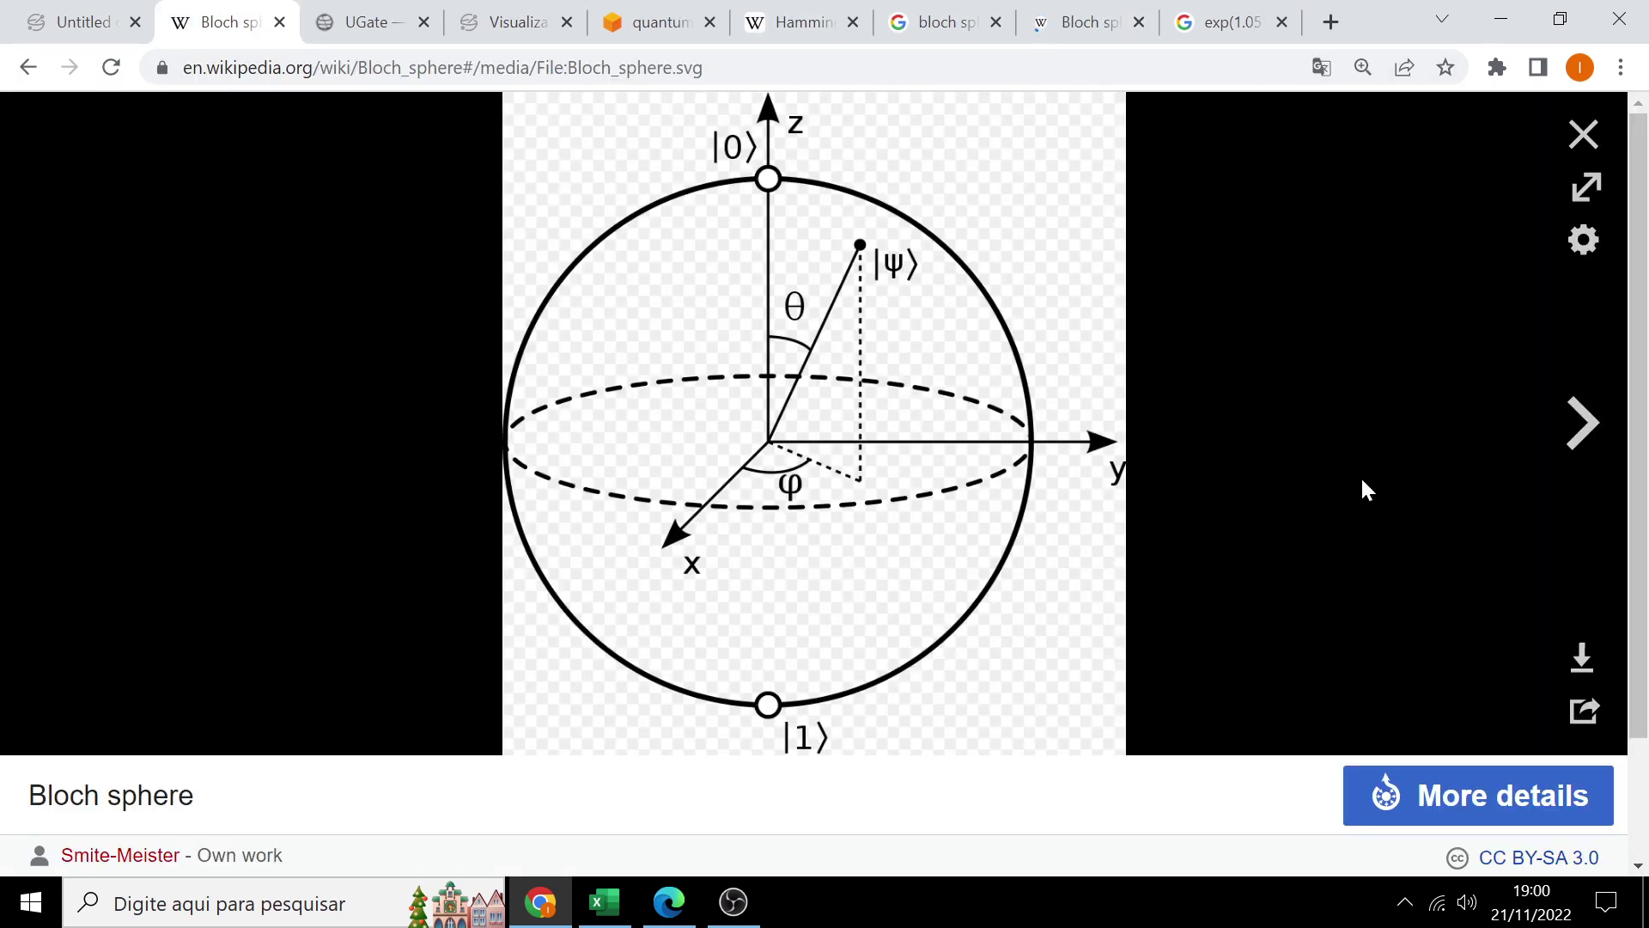
pyautogui.click(1583, 134)
# Step: Scroll through the Bloch sphere article to read its definition formulas
pyautogui.scroll(-5, 1034, 479)
pyautogui.scroll(-2, 1034, 480)
pyautogui.scroll(-6, 1034, 480)
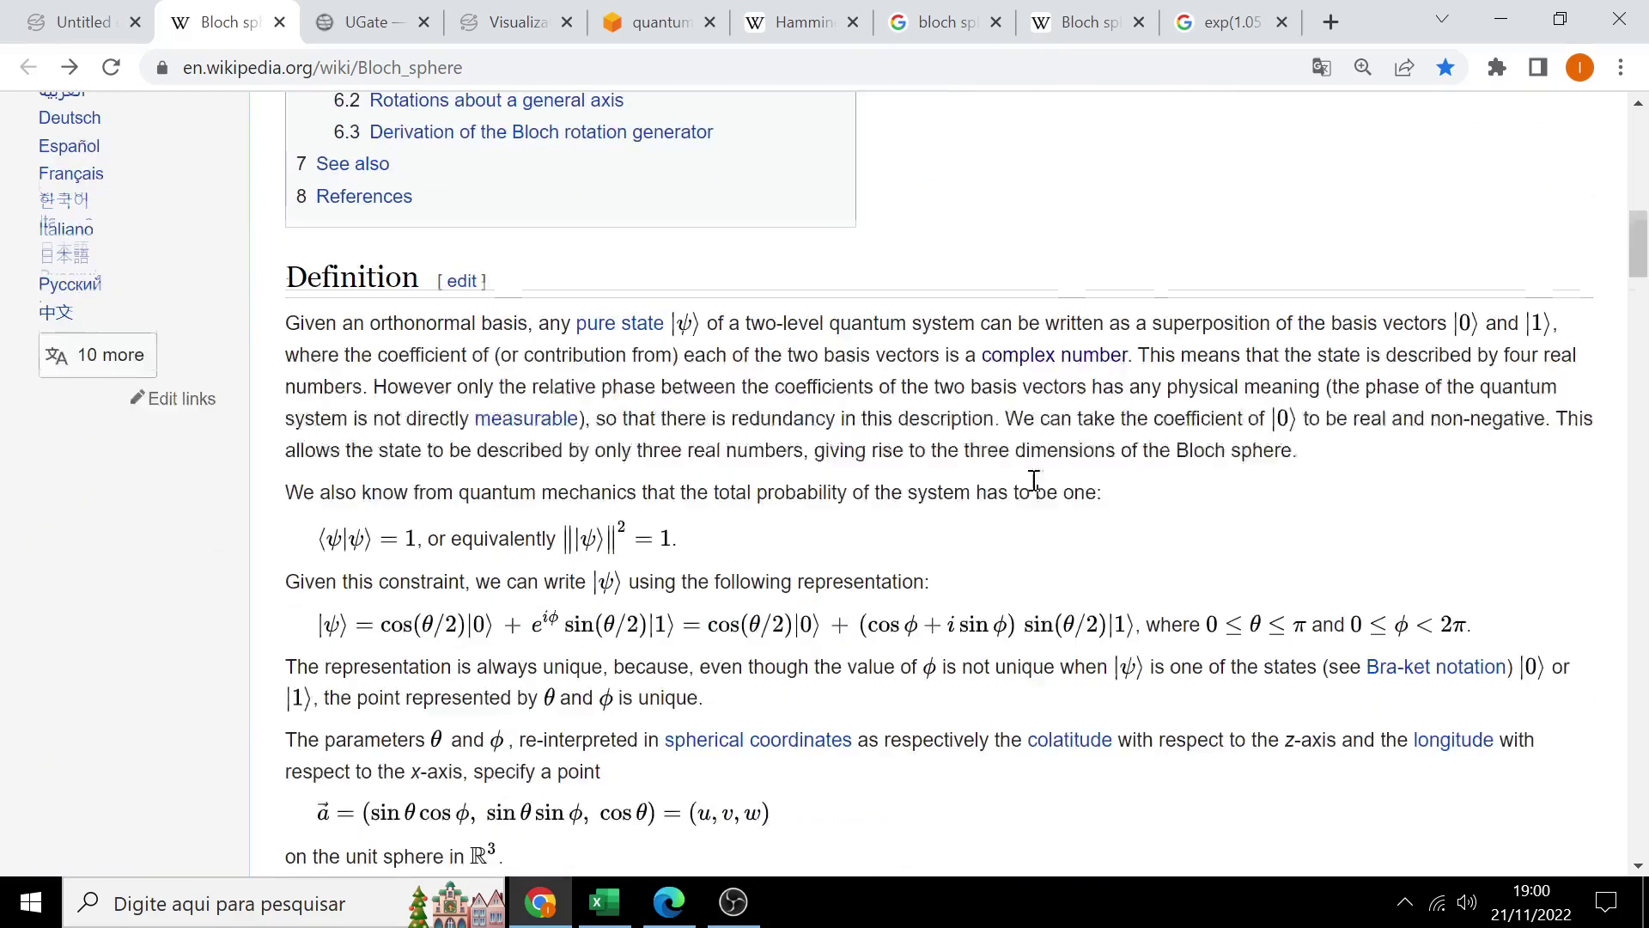
pyautogui.scroll(-3, 815, 541)
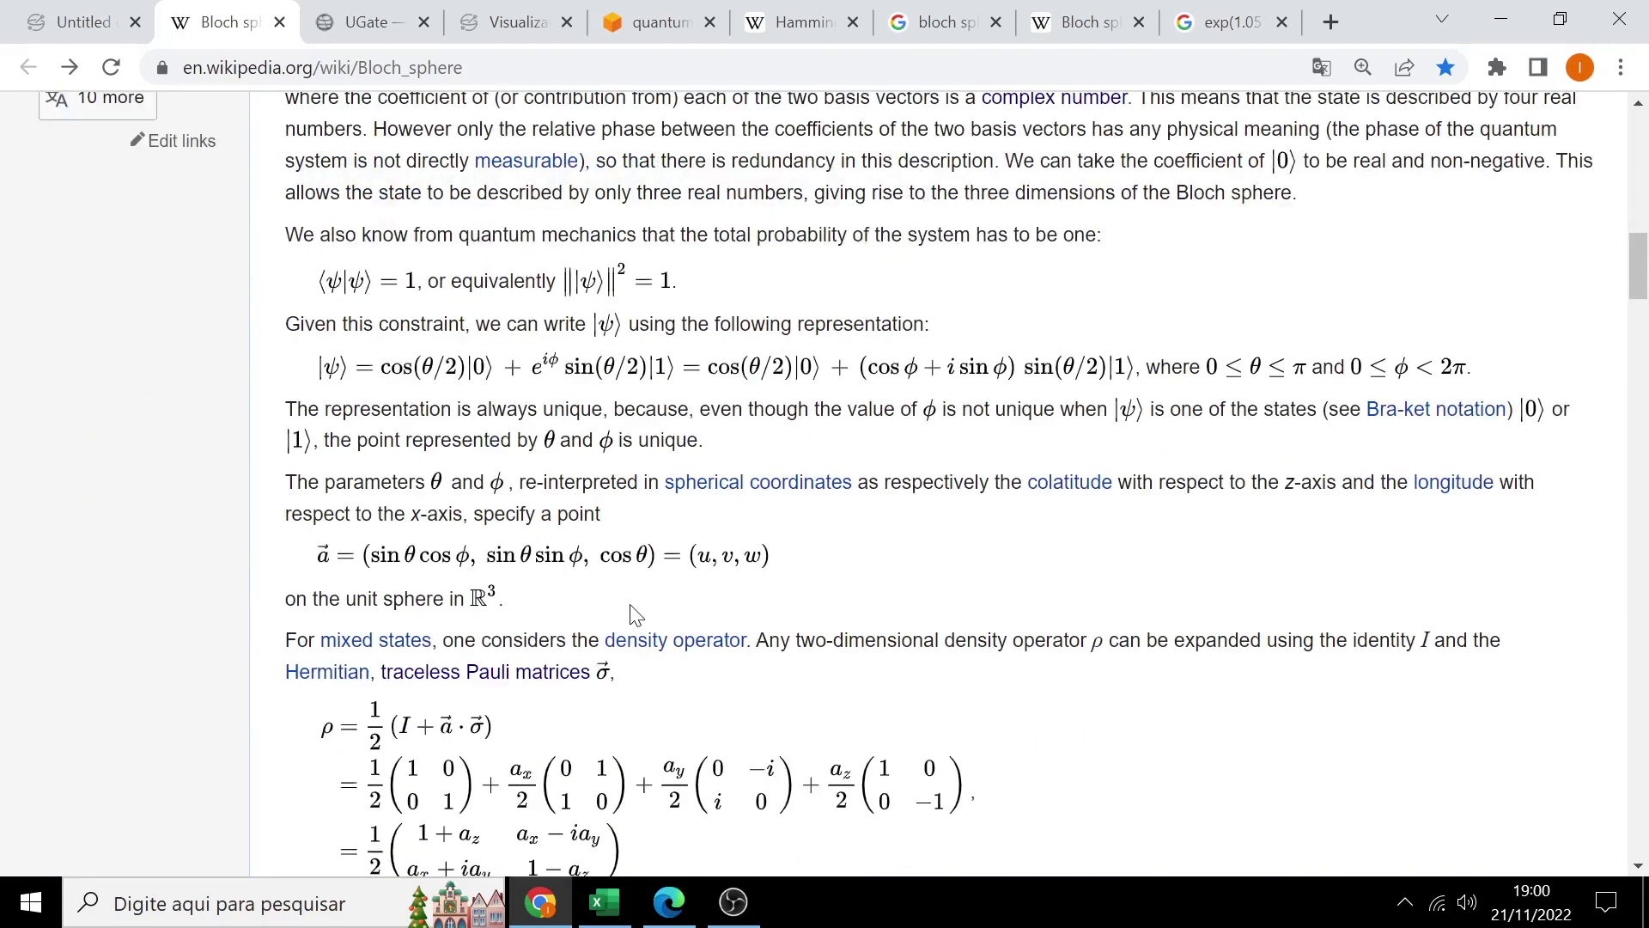
pyautogui.scroll(-4, 636, 615)
pyautogui.scroll(-4, 636, 614)
pyautogui.scroll(-3, 636, 615)
pyautogui.scroll(-7, 633, 615)
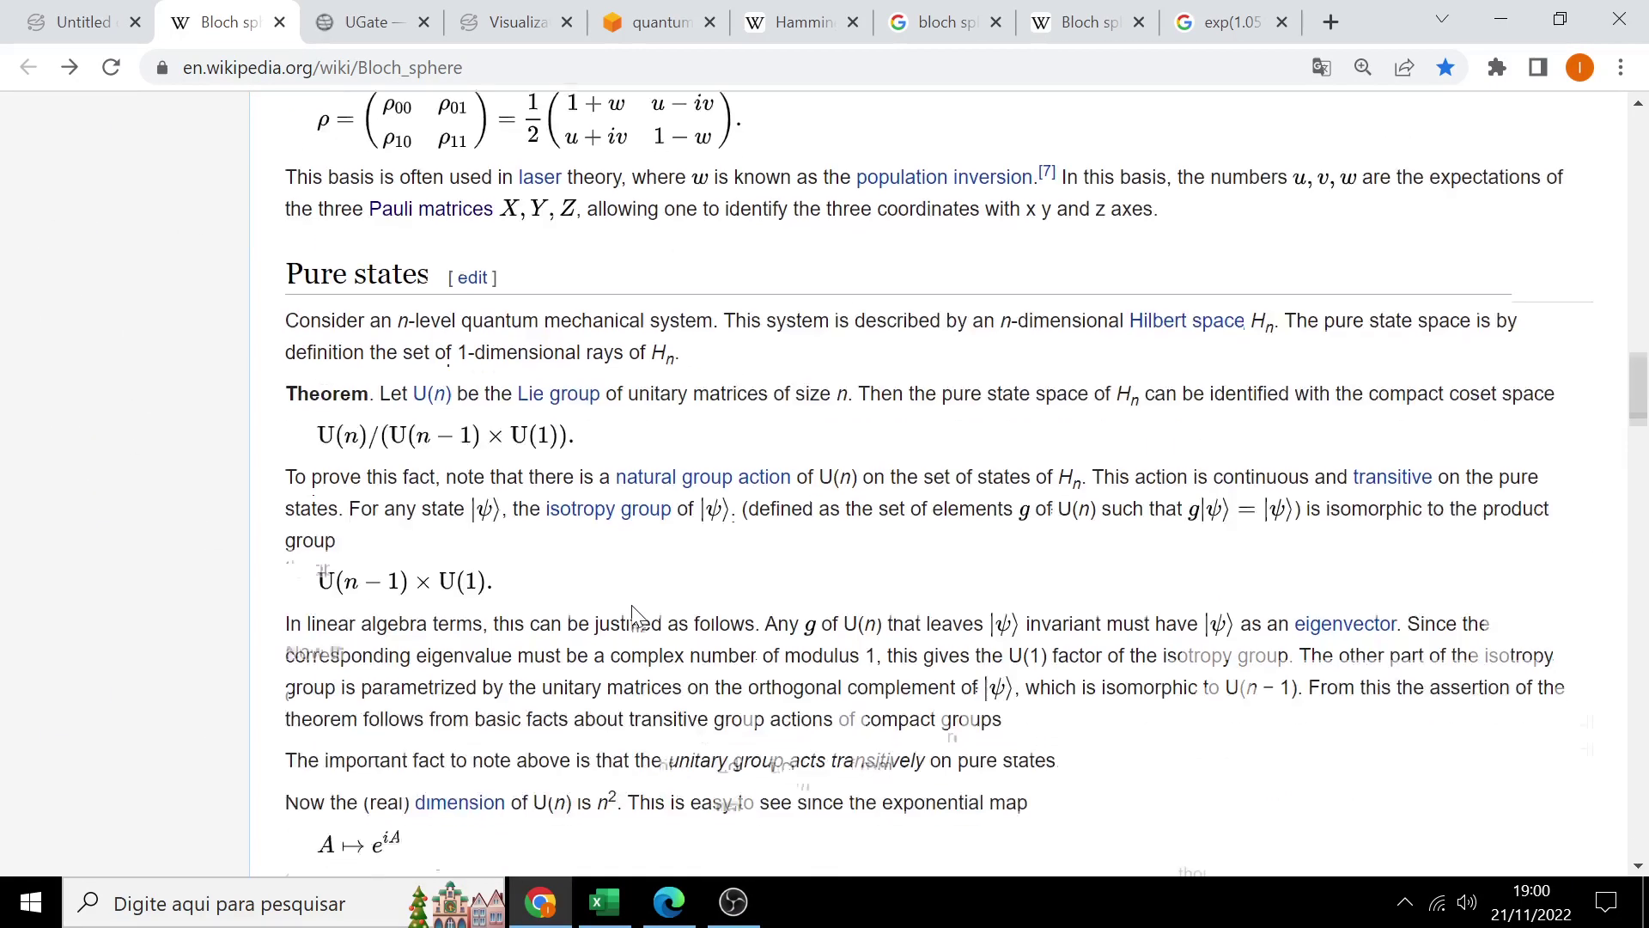
pyautogui.scroll(-8, 633, 615)
pyautogui.scroll(-3, 634, 615)
pyautogui.scroll(-10, 631, 609)
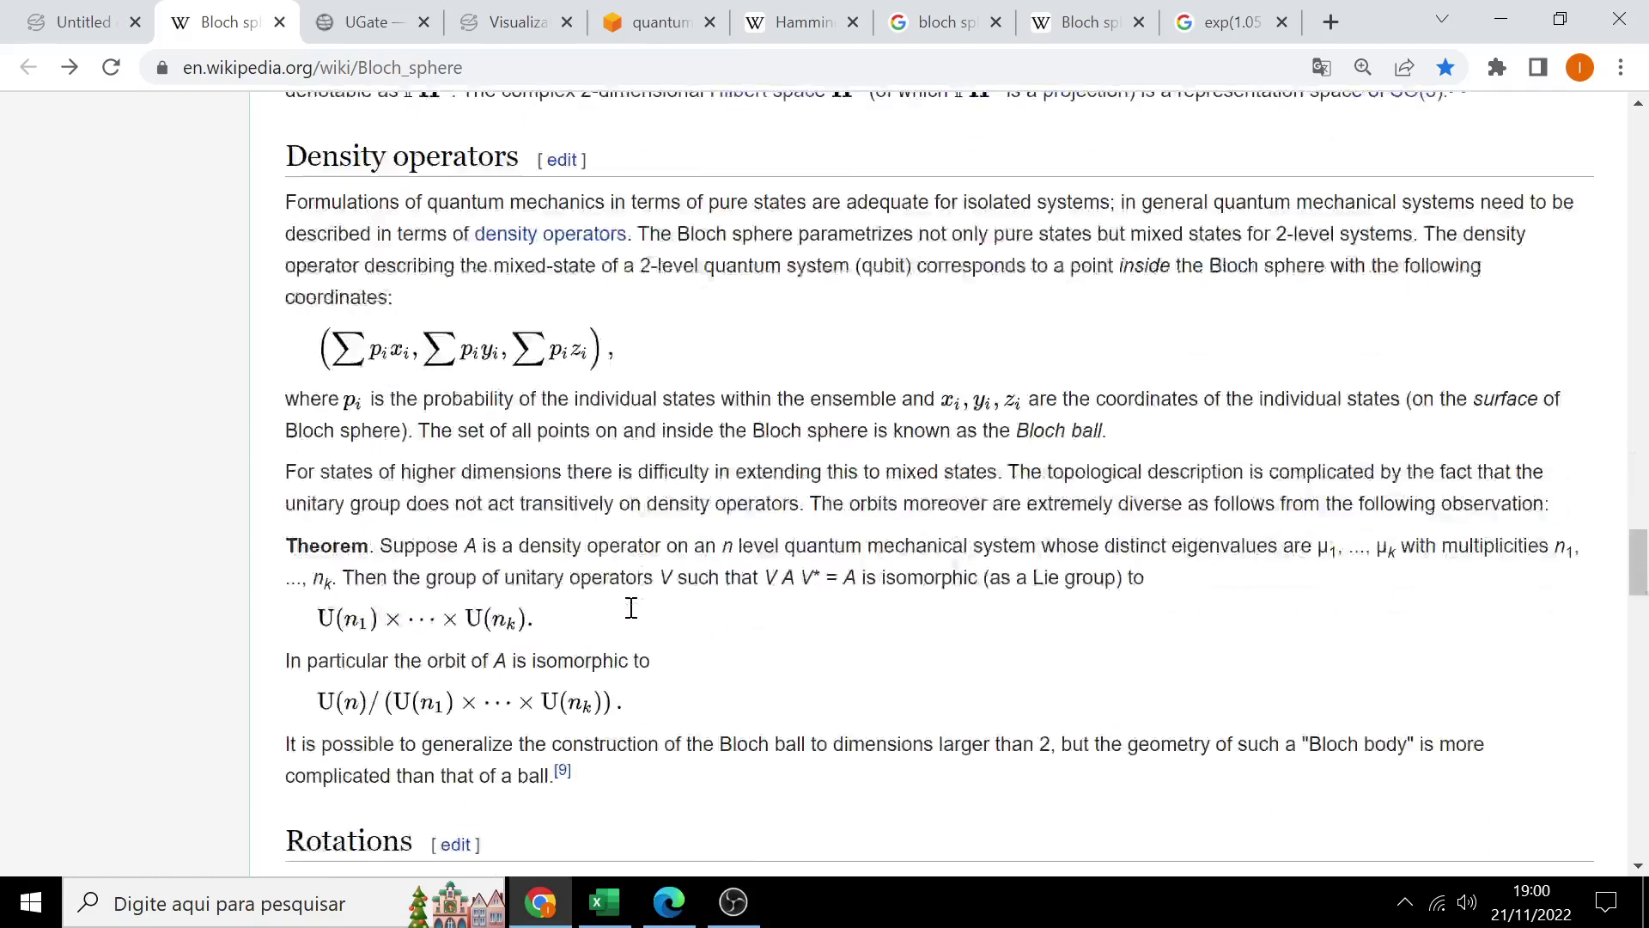
pyautogui.scroll(-9, 631, 608)
pyautogui.scroll(-10, 631, 608)
pyautogui.scroll(15, 631, 608)
pyautogui.scroll(14, 631, 608)
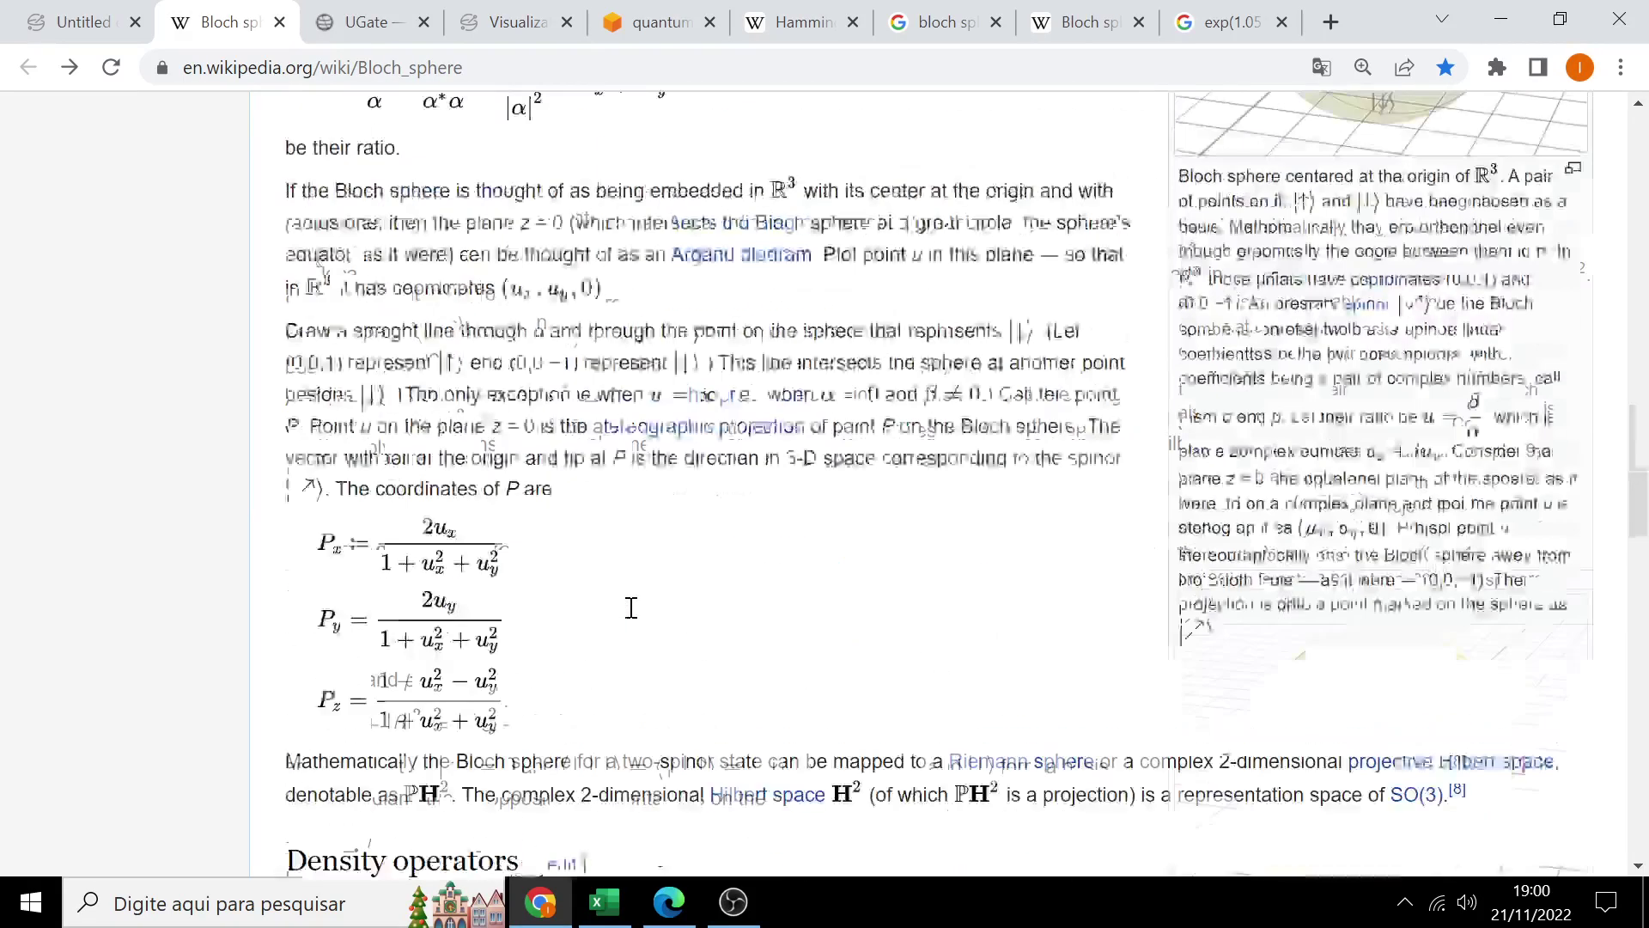
pyautogui.scroll(15, 631, 608)
pyautogui.scroll(10, 631, 608)
pyautogui.scroll(10, 632, 595)
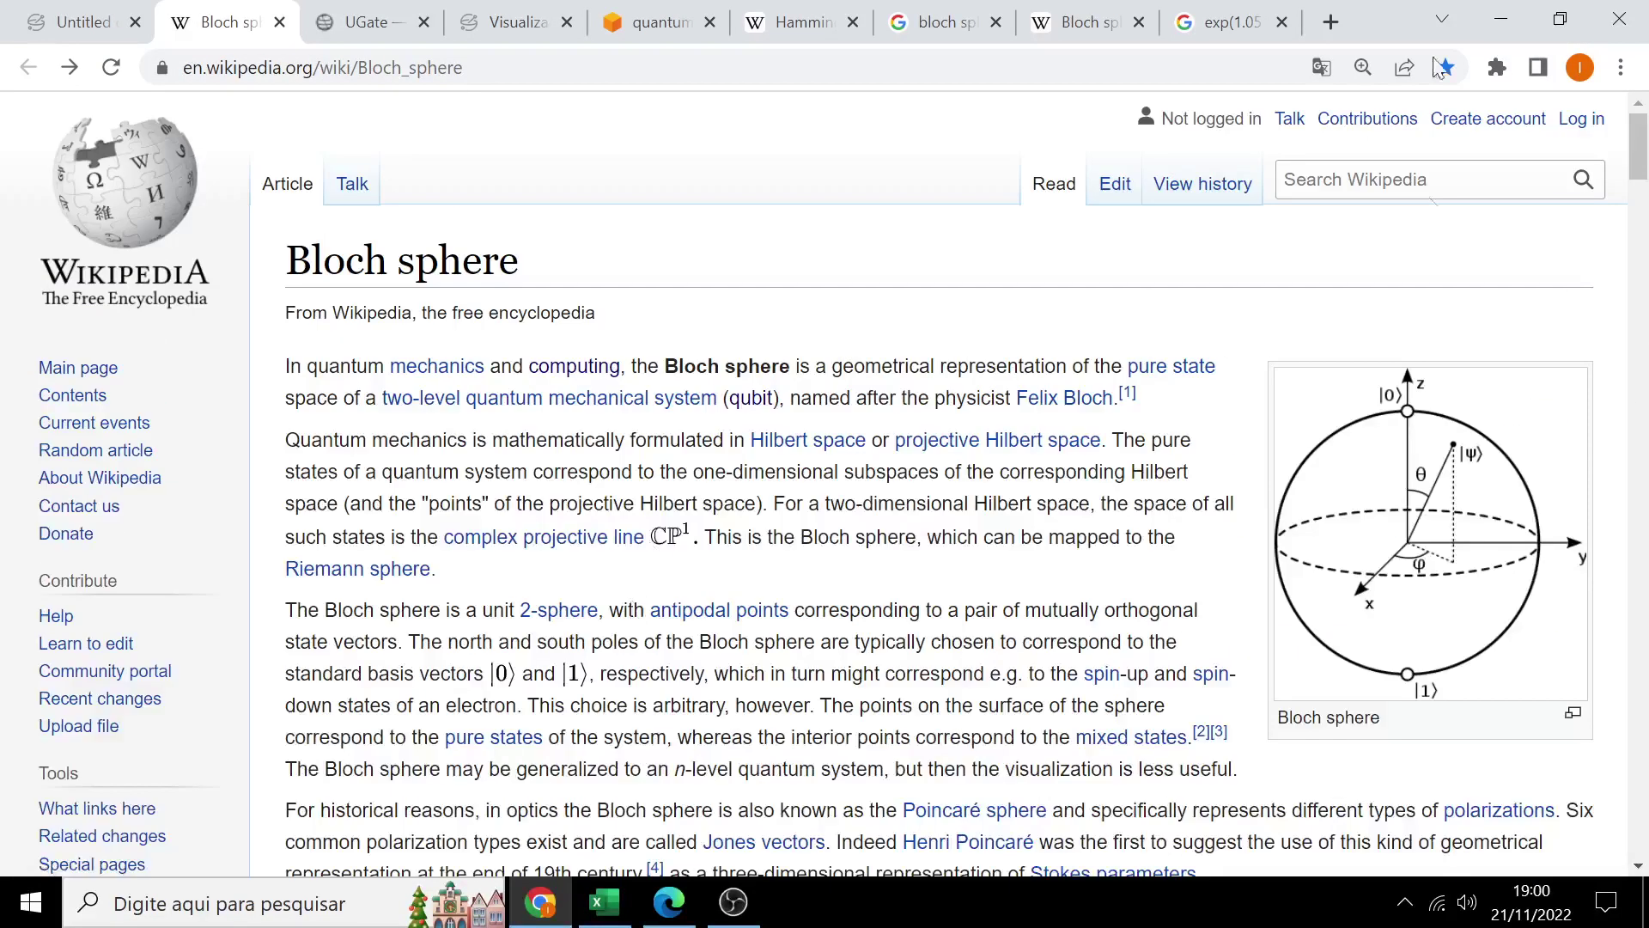
# Step: Minimize Chrome and scroll down Excel's QuBIT sheet to the global phase section
pyautogui.click(1502, 22)
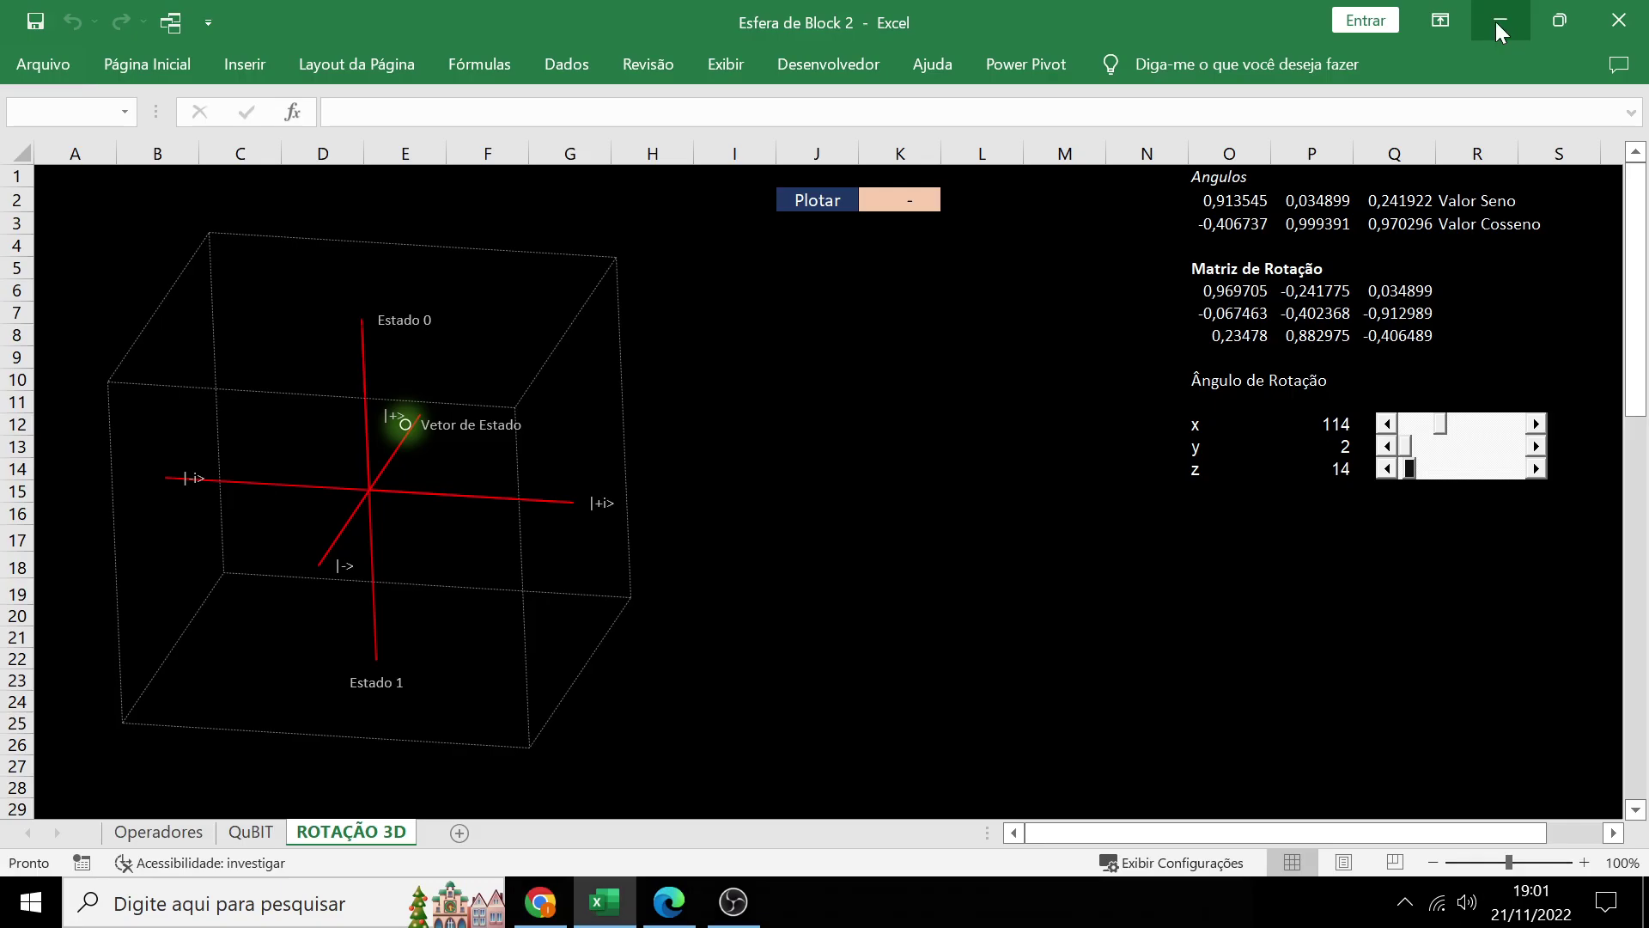
pyautogui.click(251, 832)
pyautogui.scroll(-6, 396, 709)
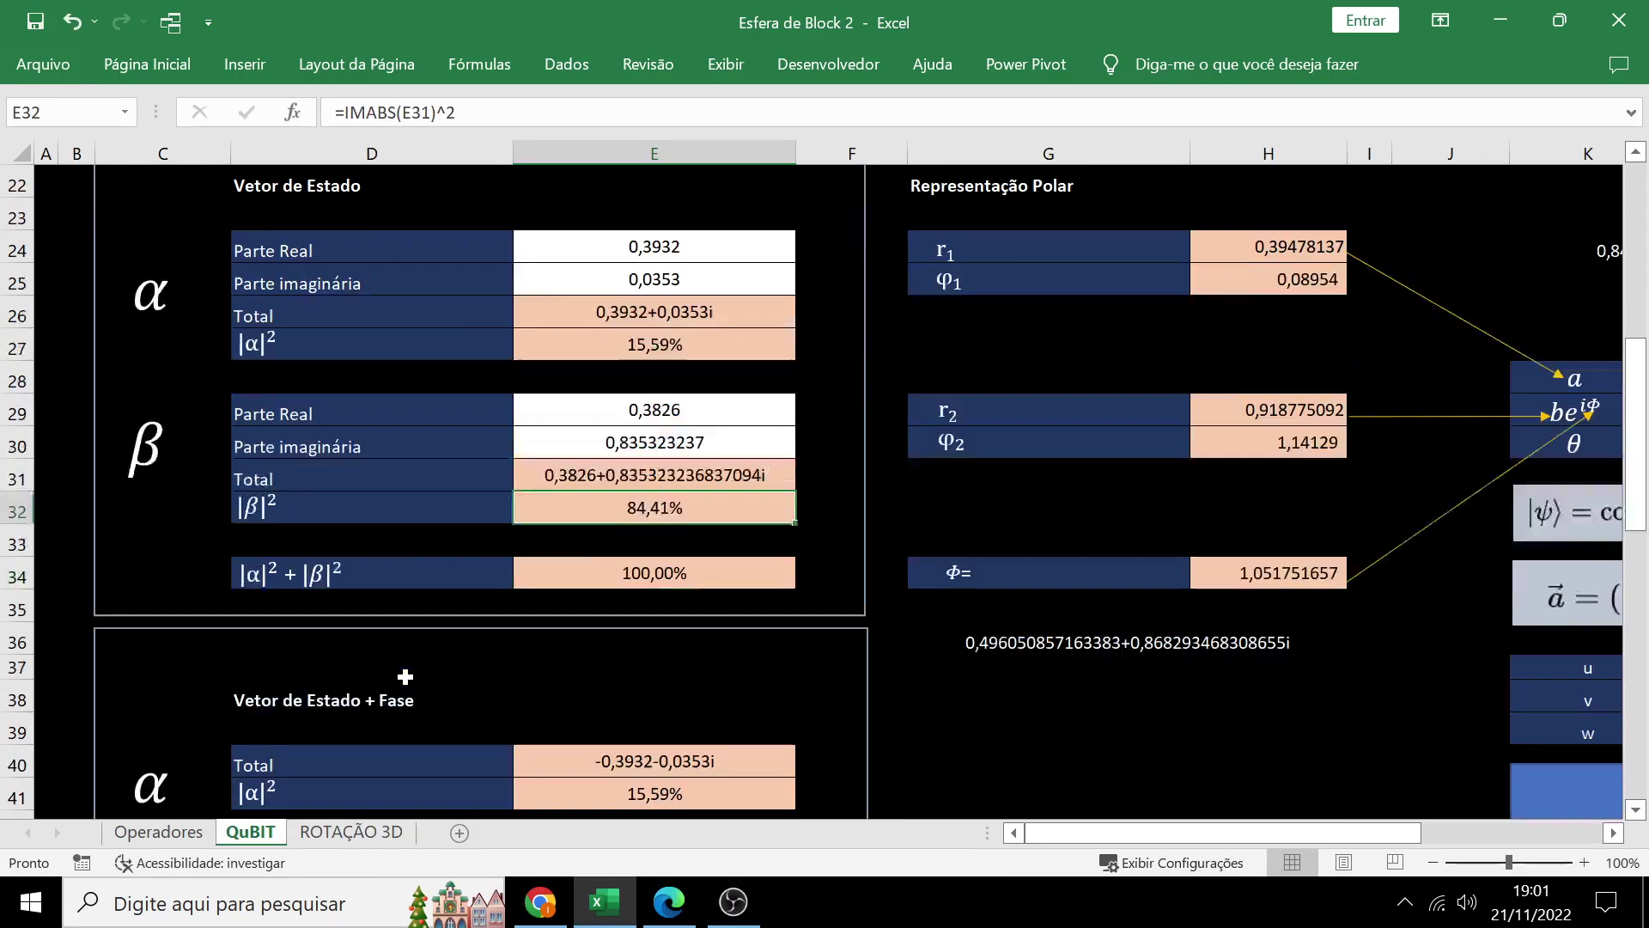
pyautogui.scroll(-4, 396, 704)
pyautogui.scroll(-2, 394, 686)
pyautogui.scroll(-1, 395, 685)
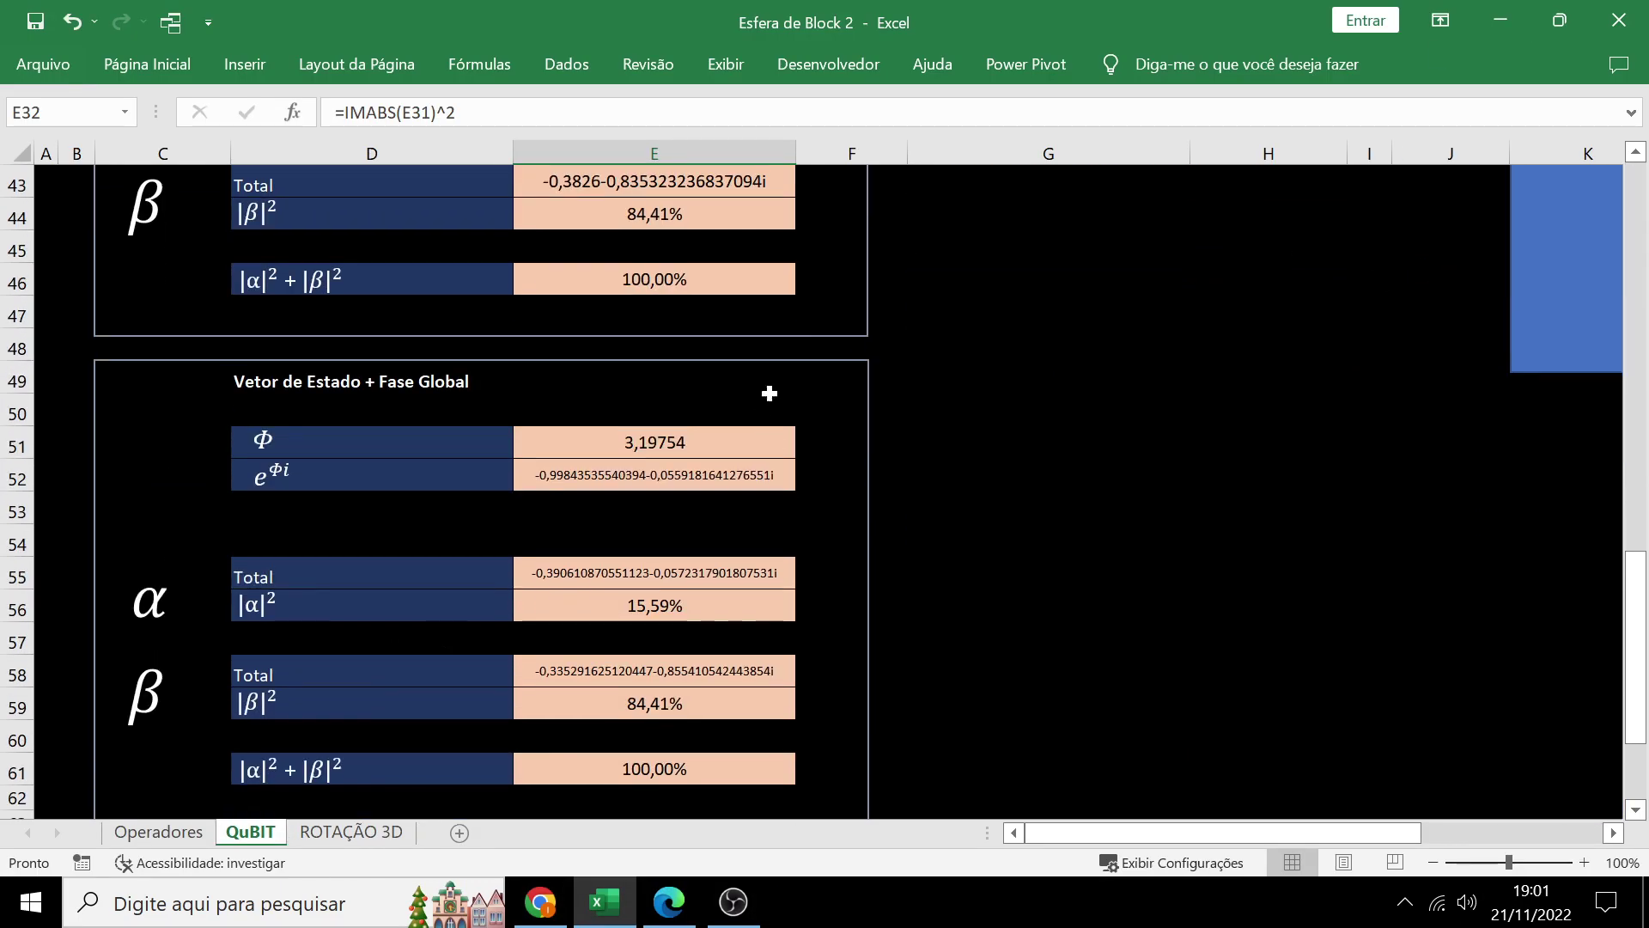
# Step: Regenerate the random phase Φ in E51 twice, yielding u 0,3598505, v 0,6298866, w -0,6882953
pyautogui.click(745, 442)
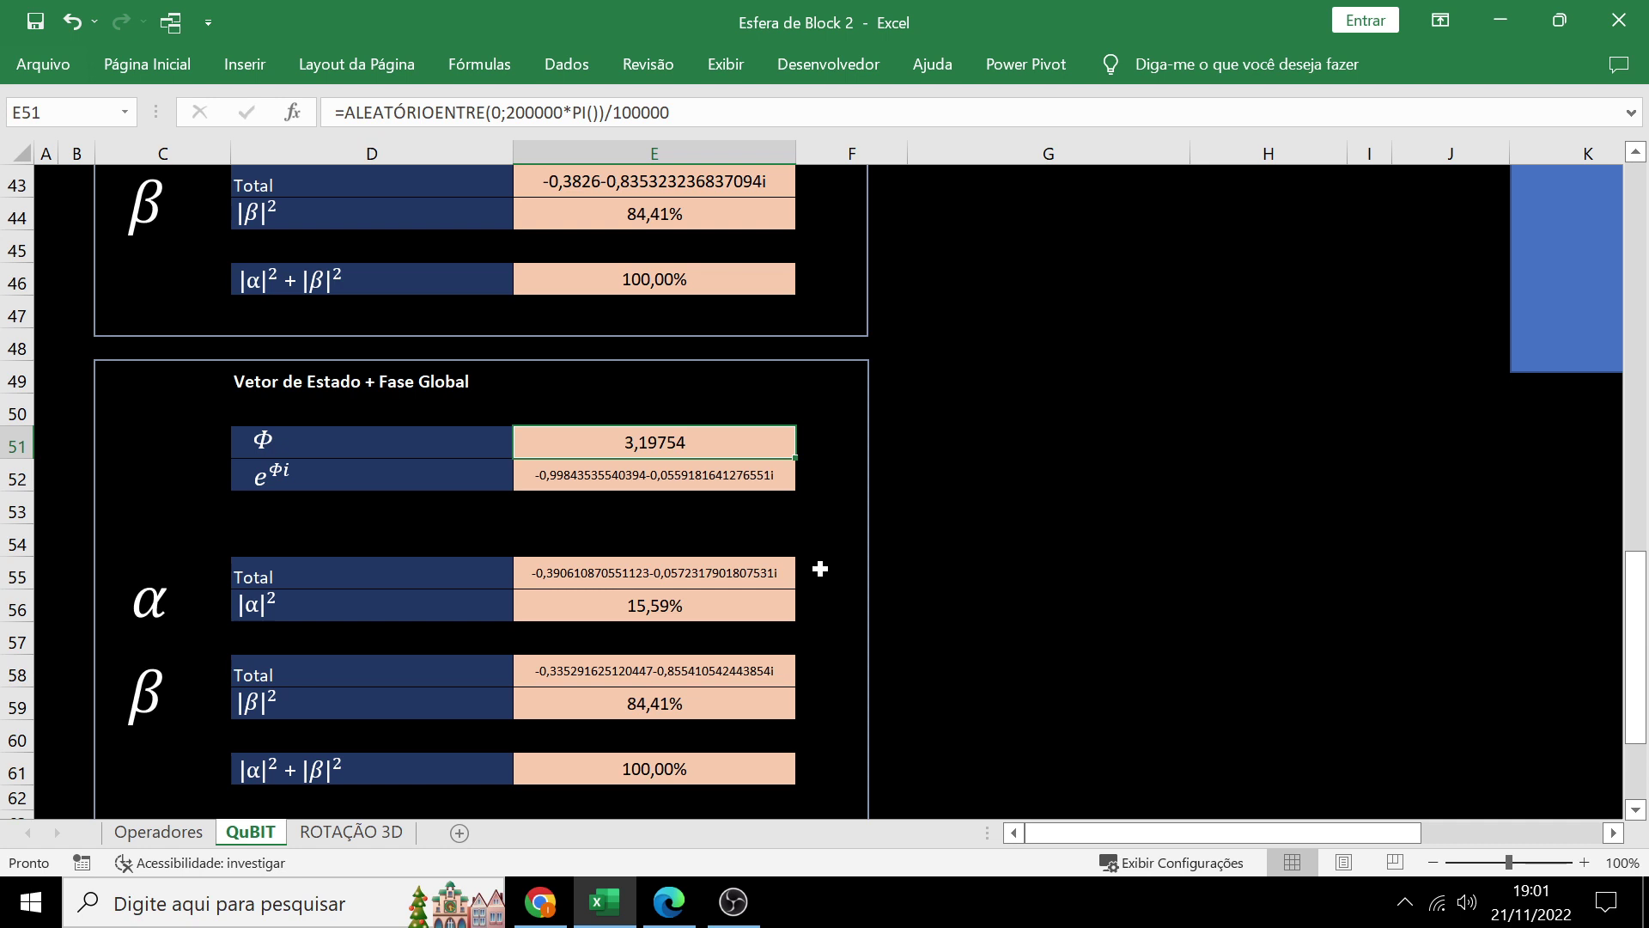
pyautogui.press('F9')
pyautogui.press('F9')
pyautogui.press('F9')
pyautogui.press('F9')
pyautogui.press('F9')
pyautogui.press('F9')
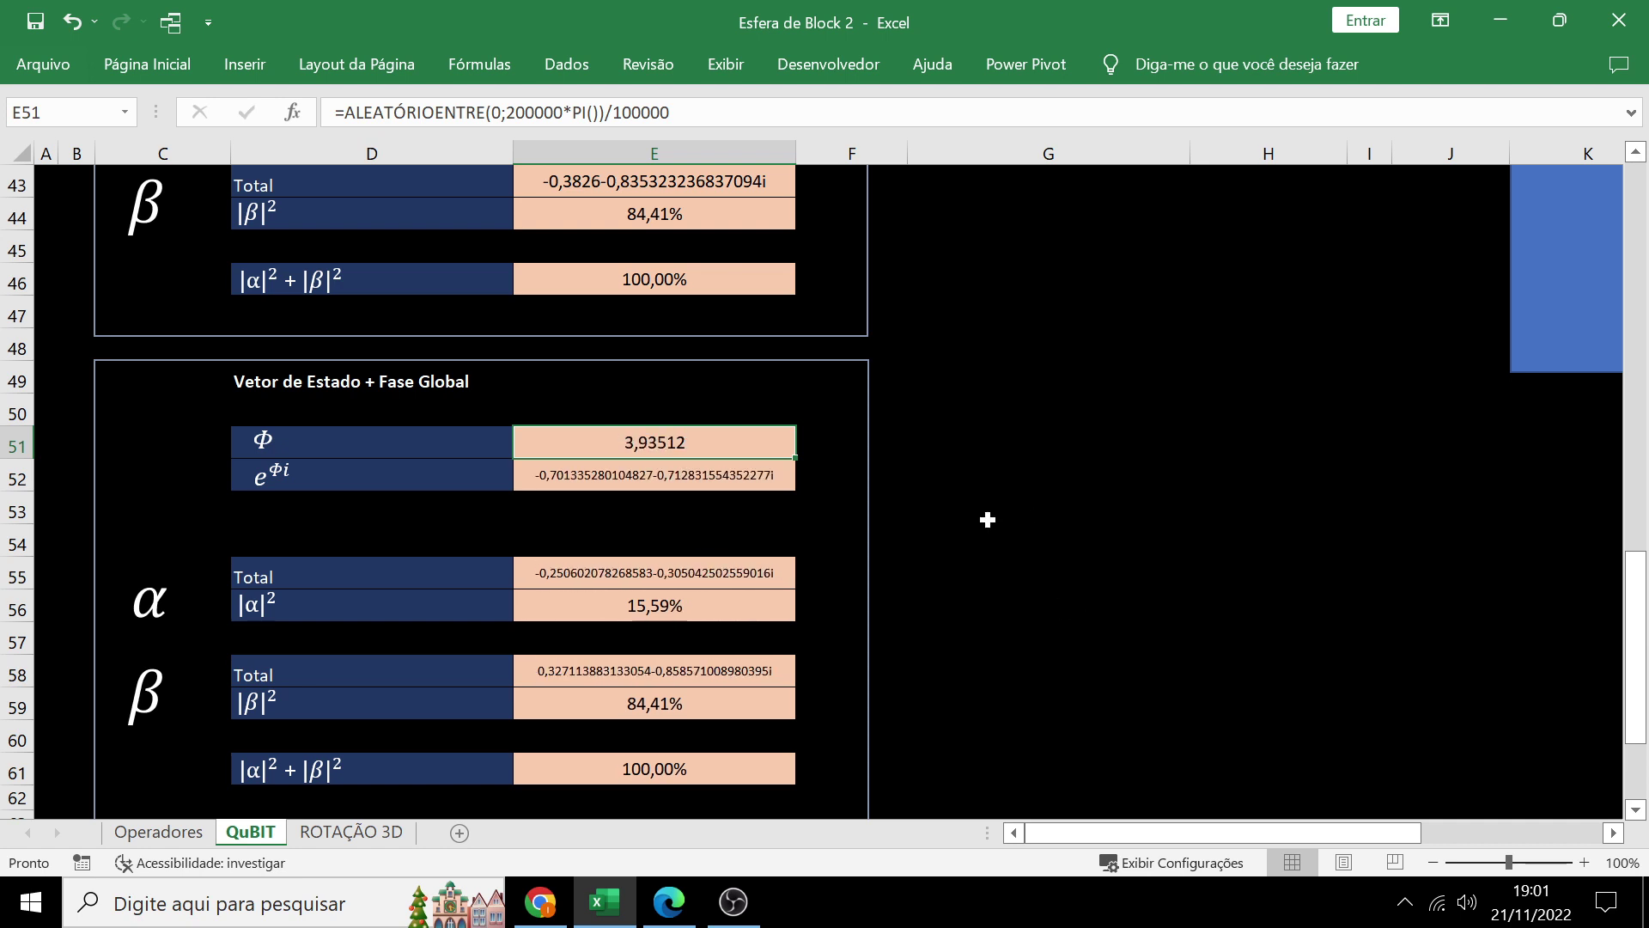
pyautogui.press('F9')
pyautogui.scroll(1, 1177, 636)
pyautogui.scroll(6, 1178, 640)
pyautogui.moveTo(1198, 828); pyautogui.dragTo(1378, 827)
pyautogui.scroll(-1, 1361, 683)
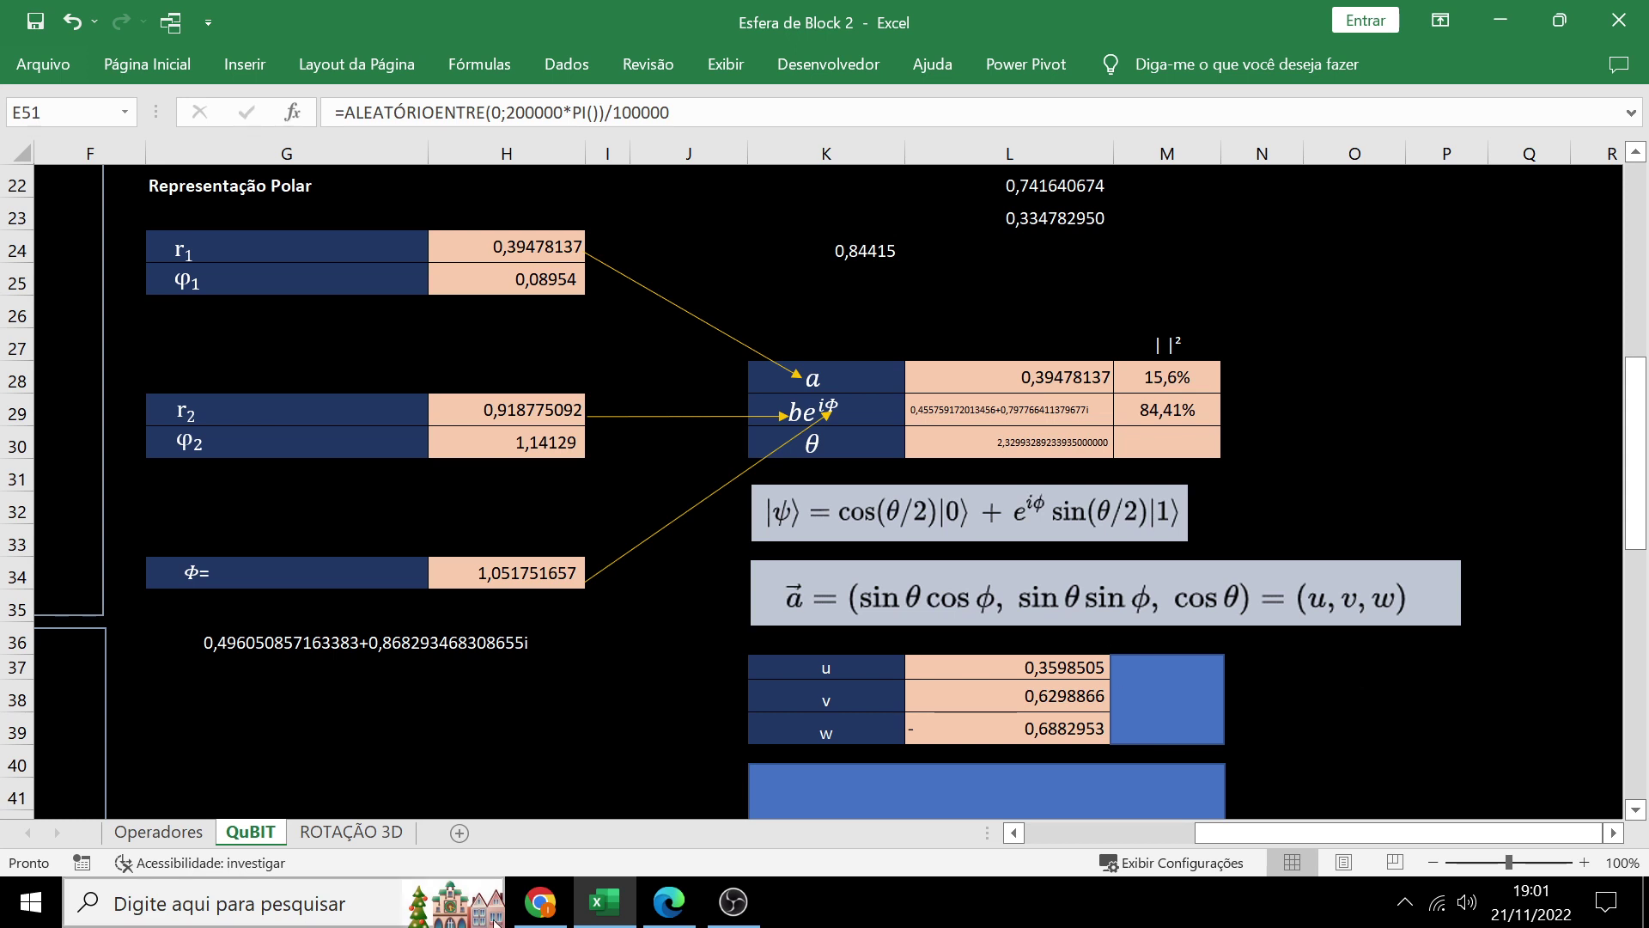
# Step: Bring up the Untitled Quantum Composer circuit in Chrome, then switch to the reference PDF
pyautogui.click(550, 908)
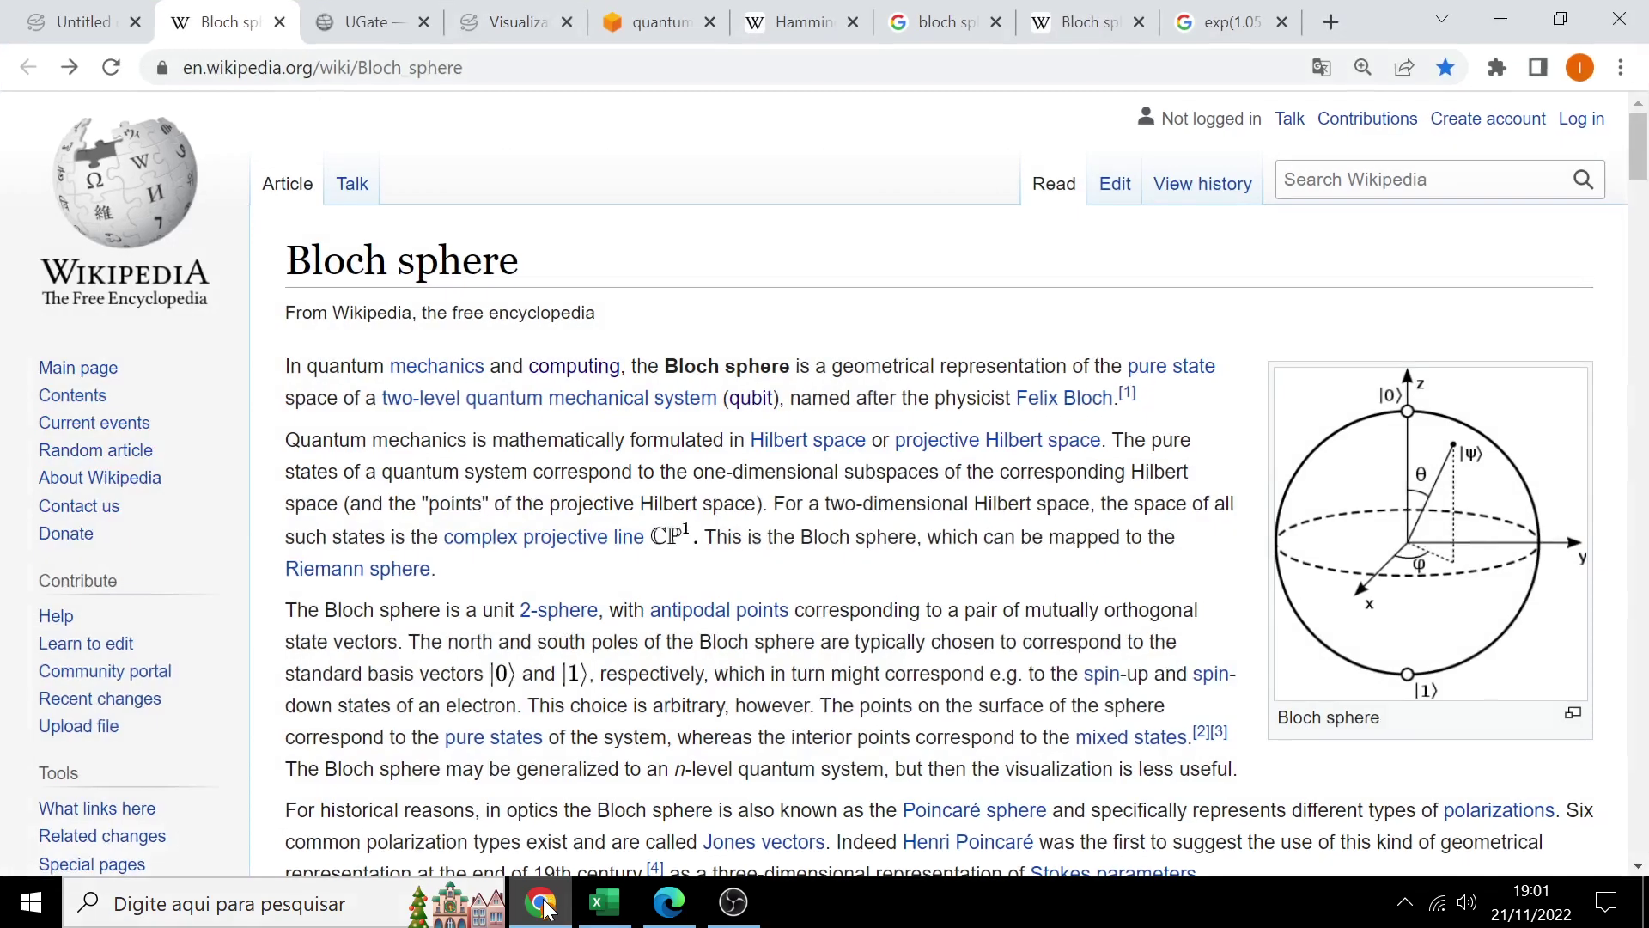
pyautogui.click(82, 21)
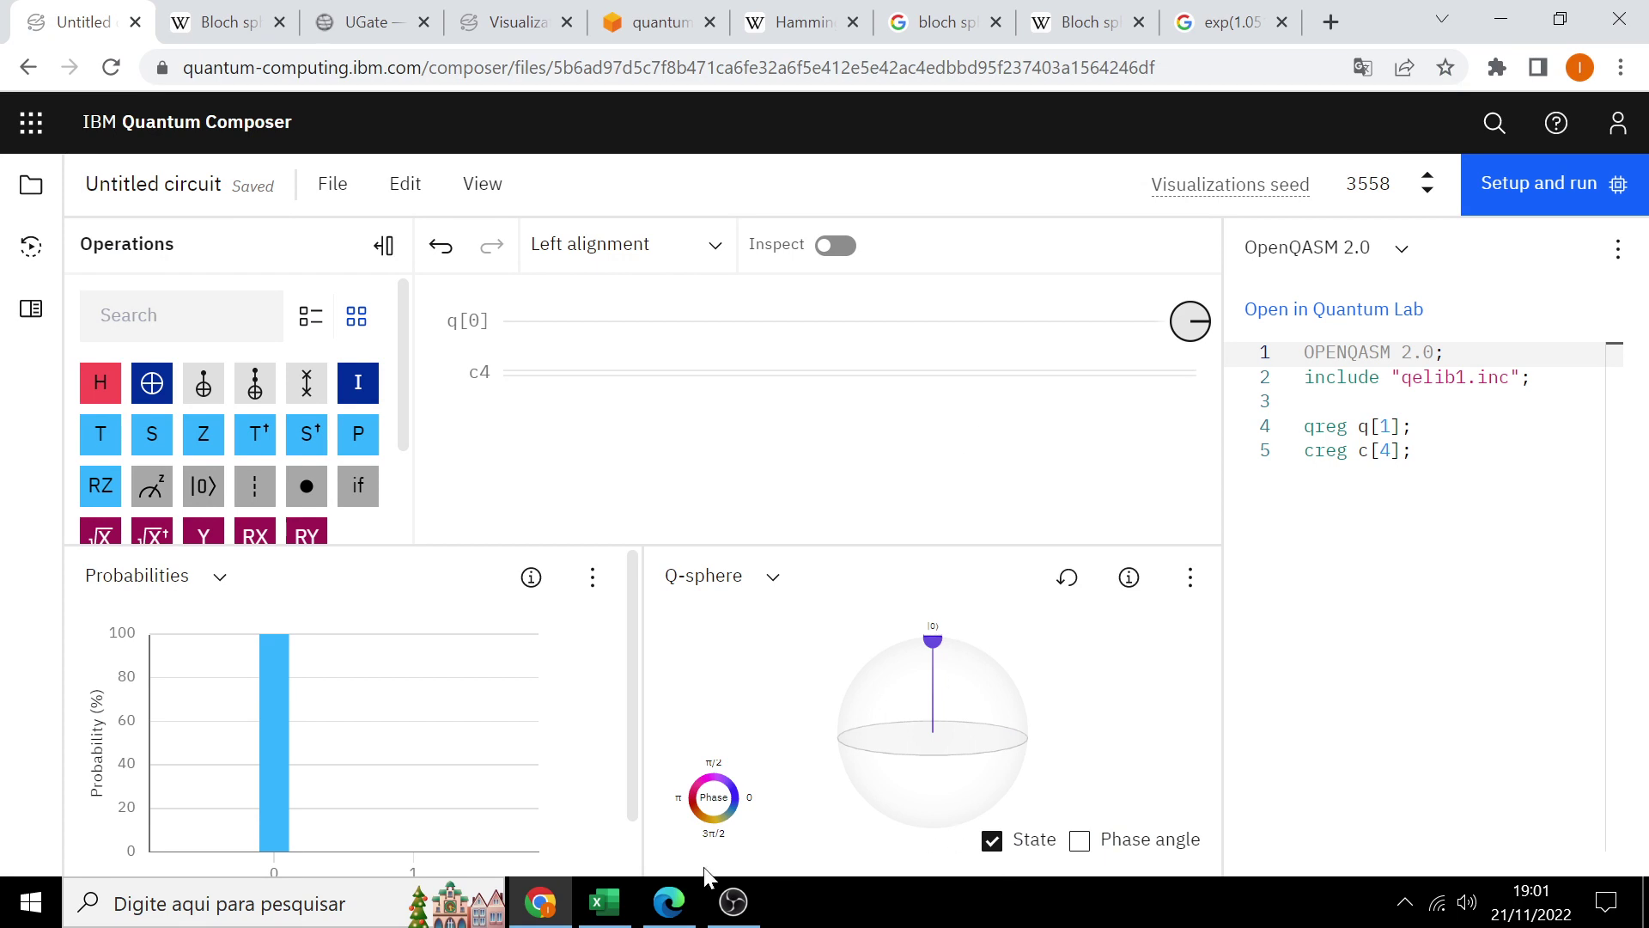
pyautogui.click(669, 902)
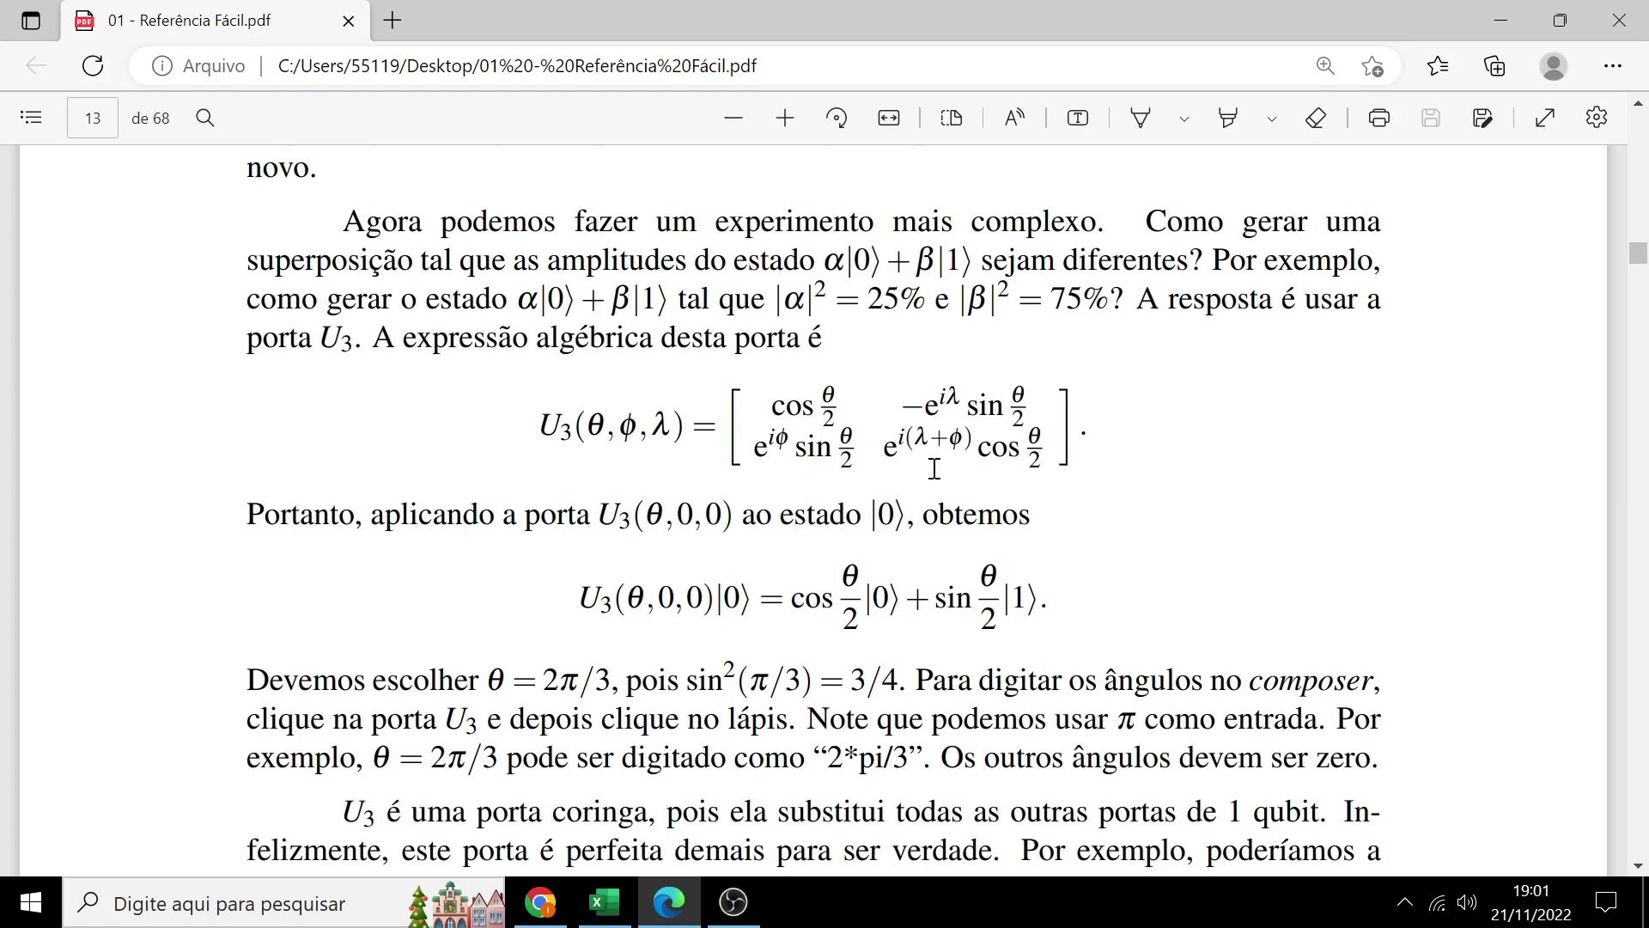
# Step: Highlight parts of the U3 matrix on PDF page 13, including (λ+φ), then minimize Edge
pyautogui.moveTo(544, 424); pyautogui.dragTo(820, 411)
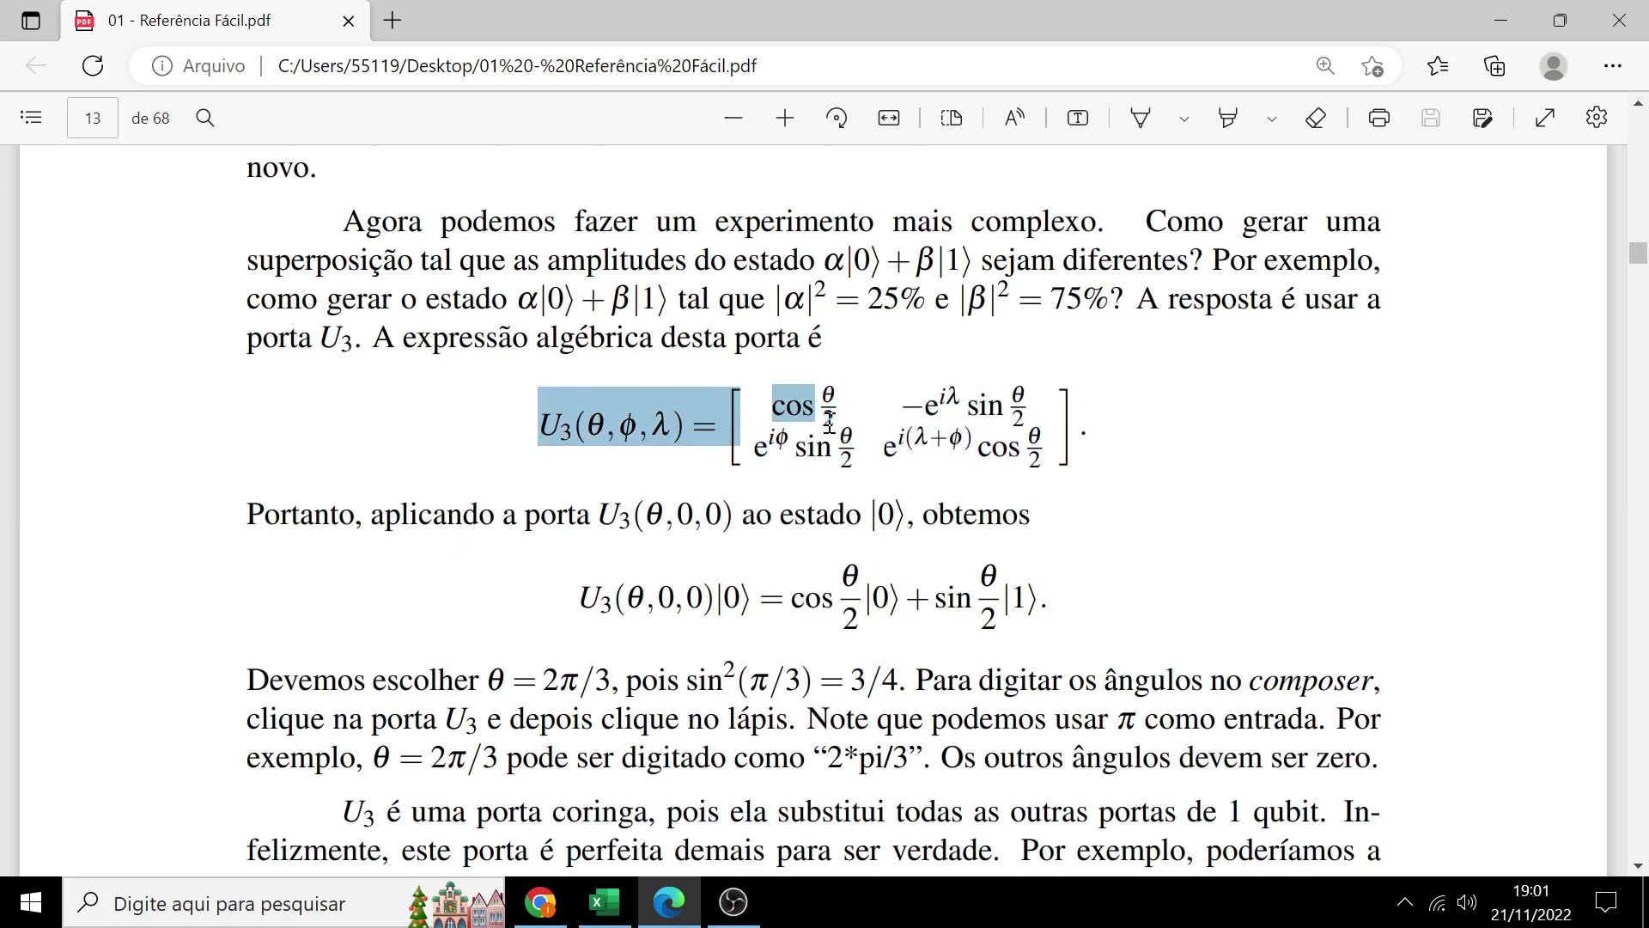
pyautogui.click(741, 468)
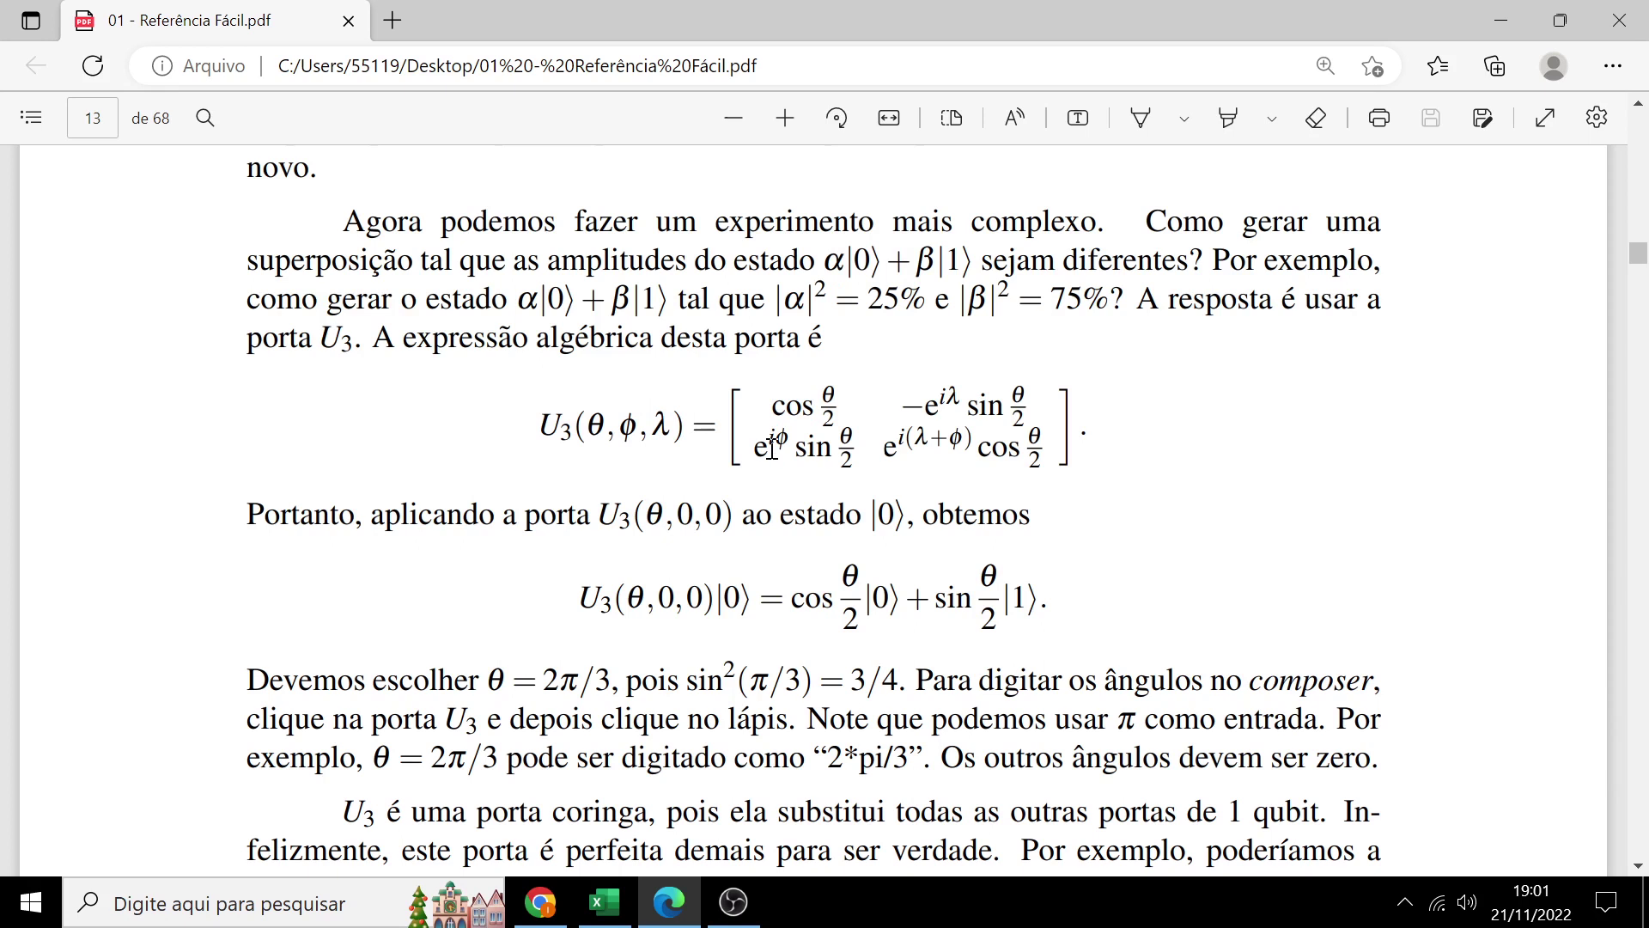
pyautogui.moveTo(756, 445); pyautogui.dragTo(781, 403)
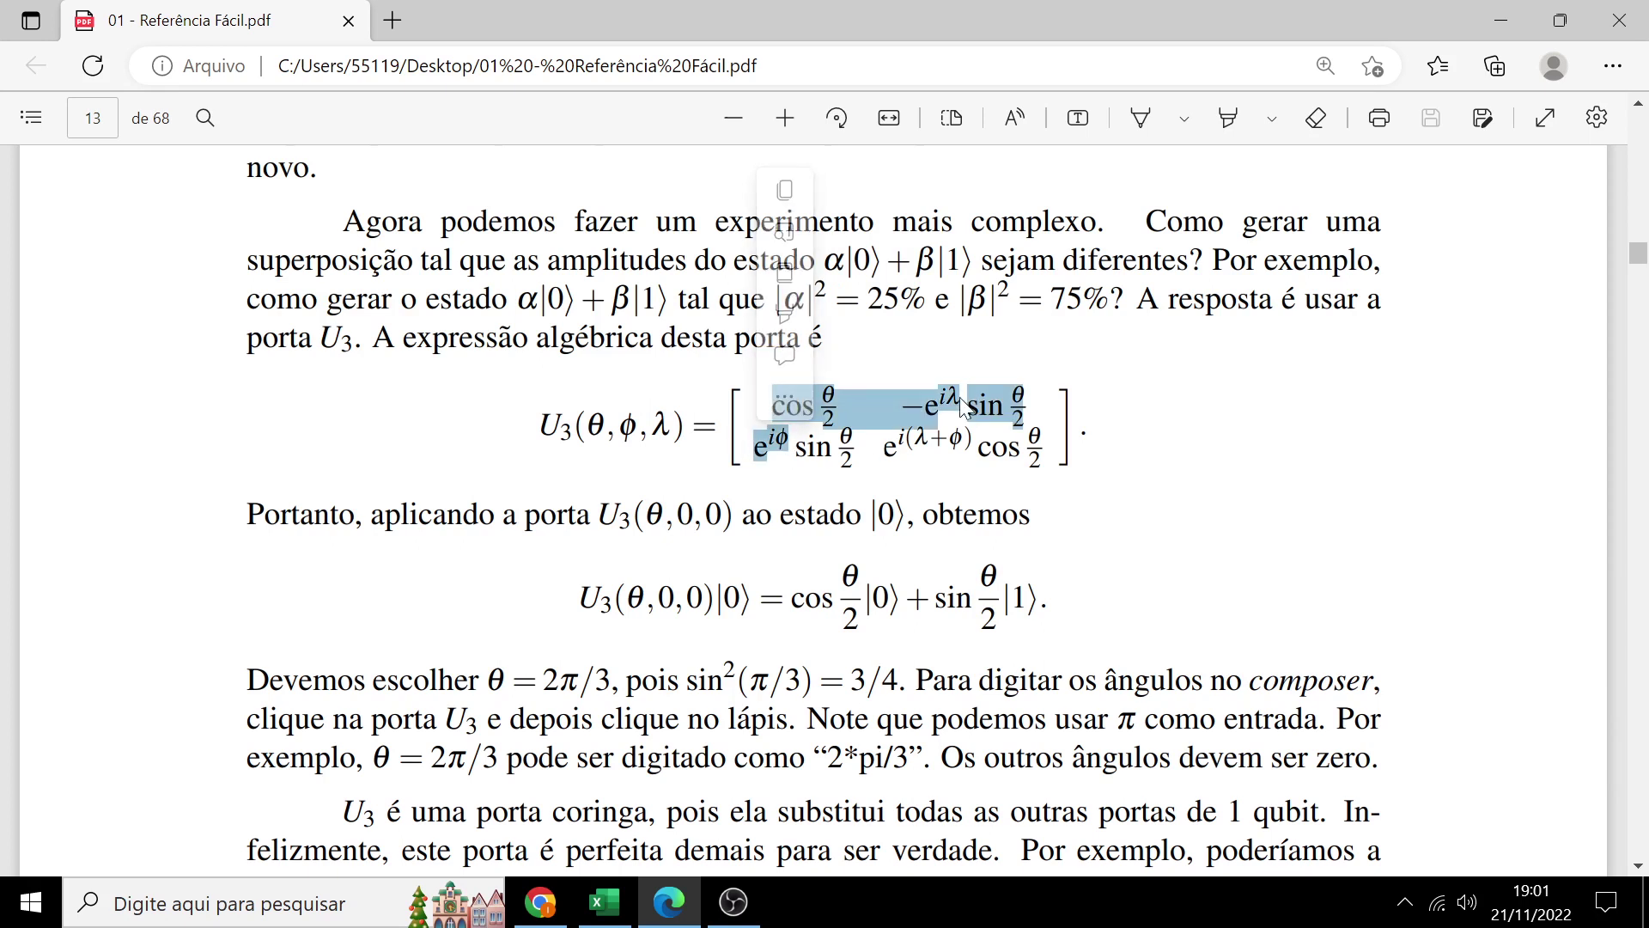
pyautogui.moveTo(959, 397); pyautogui.dragTo(927, 455)
pyautogui.doubleClick(928, 456)
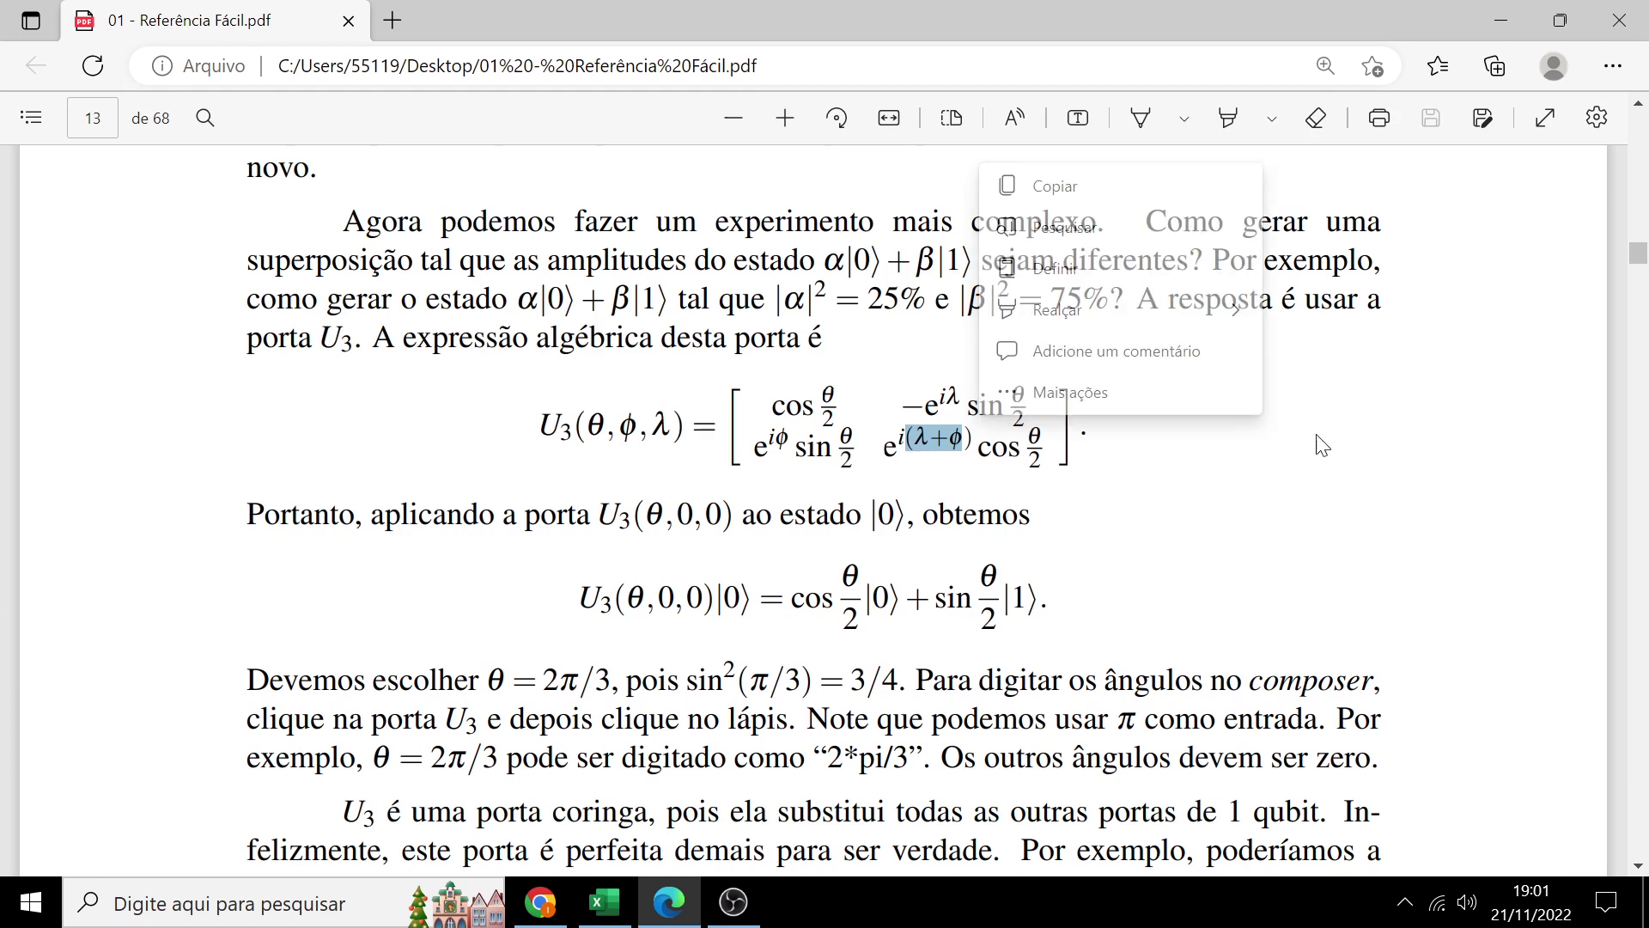
pyautogui.click(1320, 455)
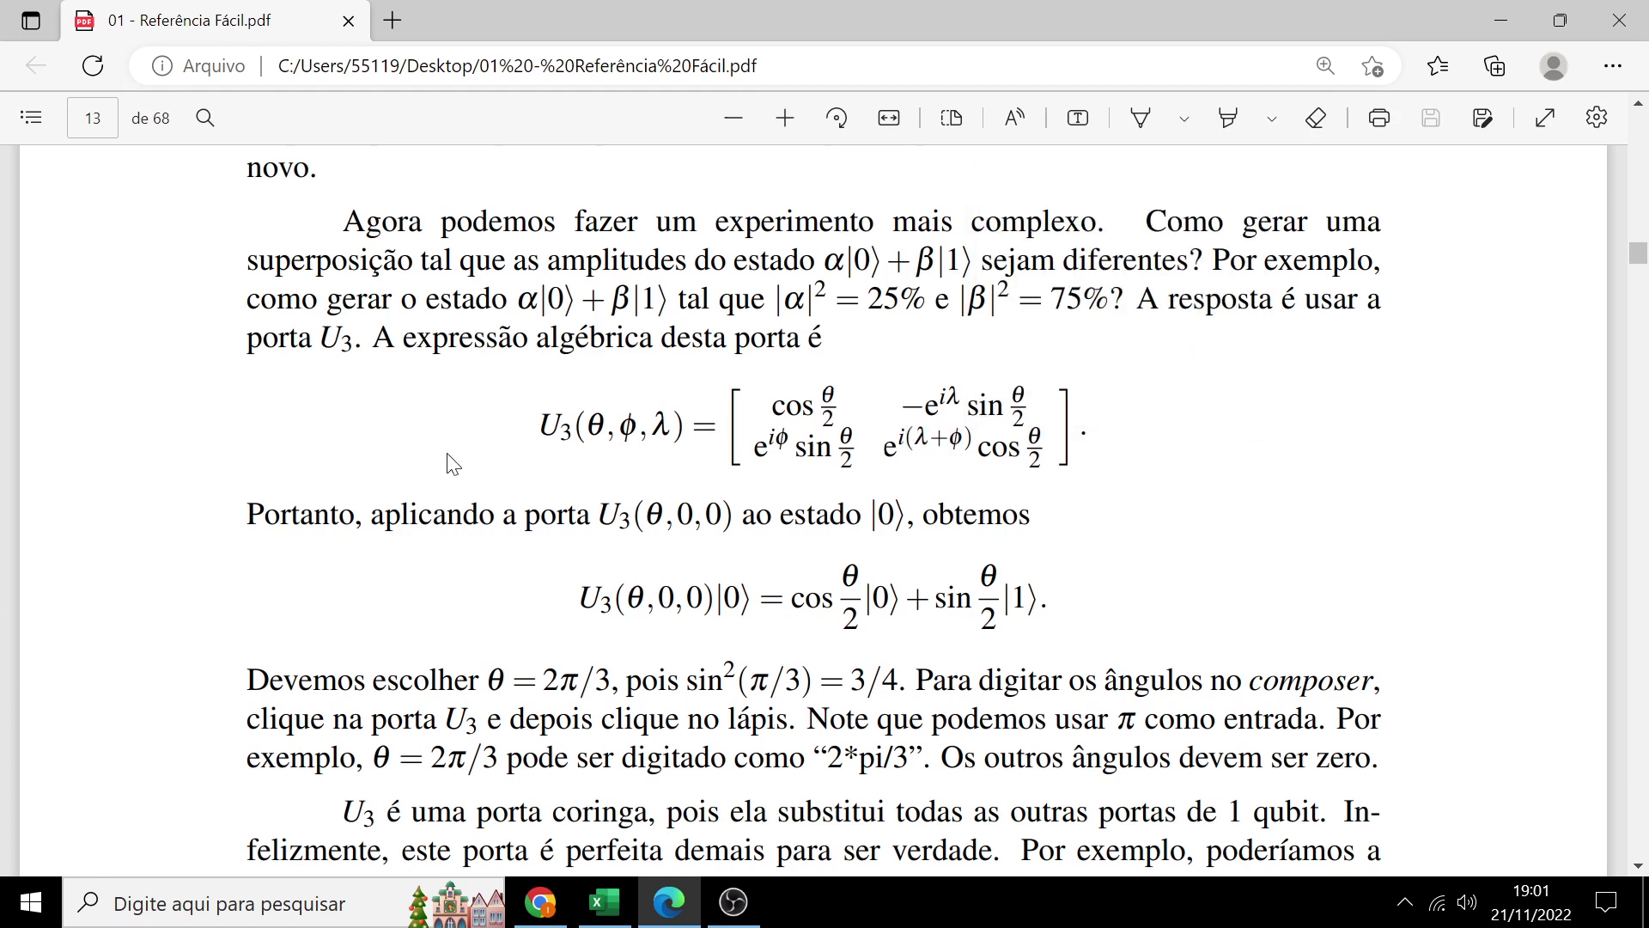
pyautogui.moveTo(533, 443); pyautogui.dragTo(1065, 438)
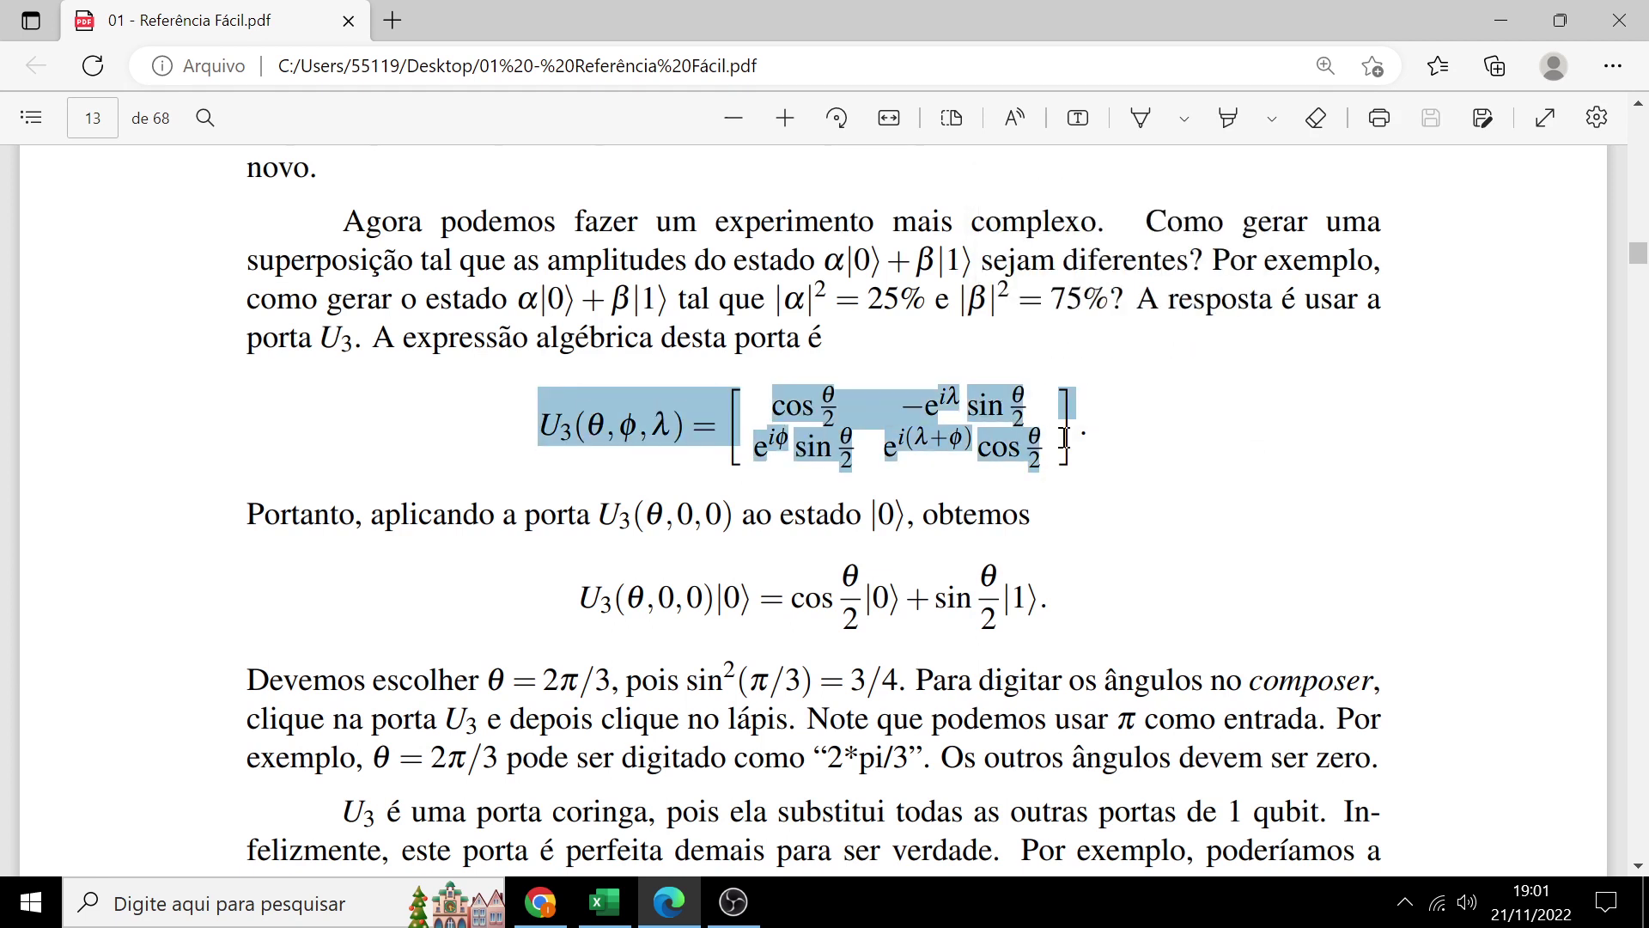
pyautogui.click(1214, 422)
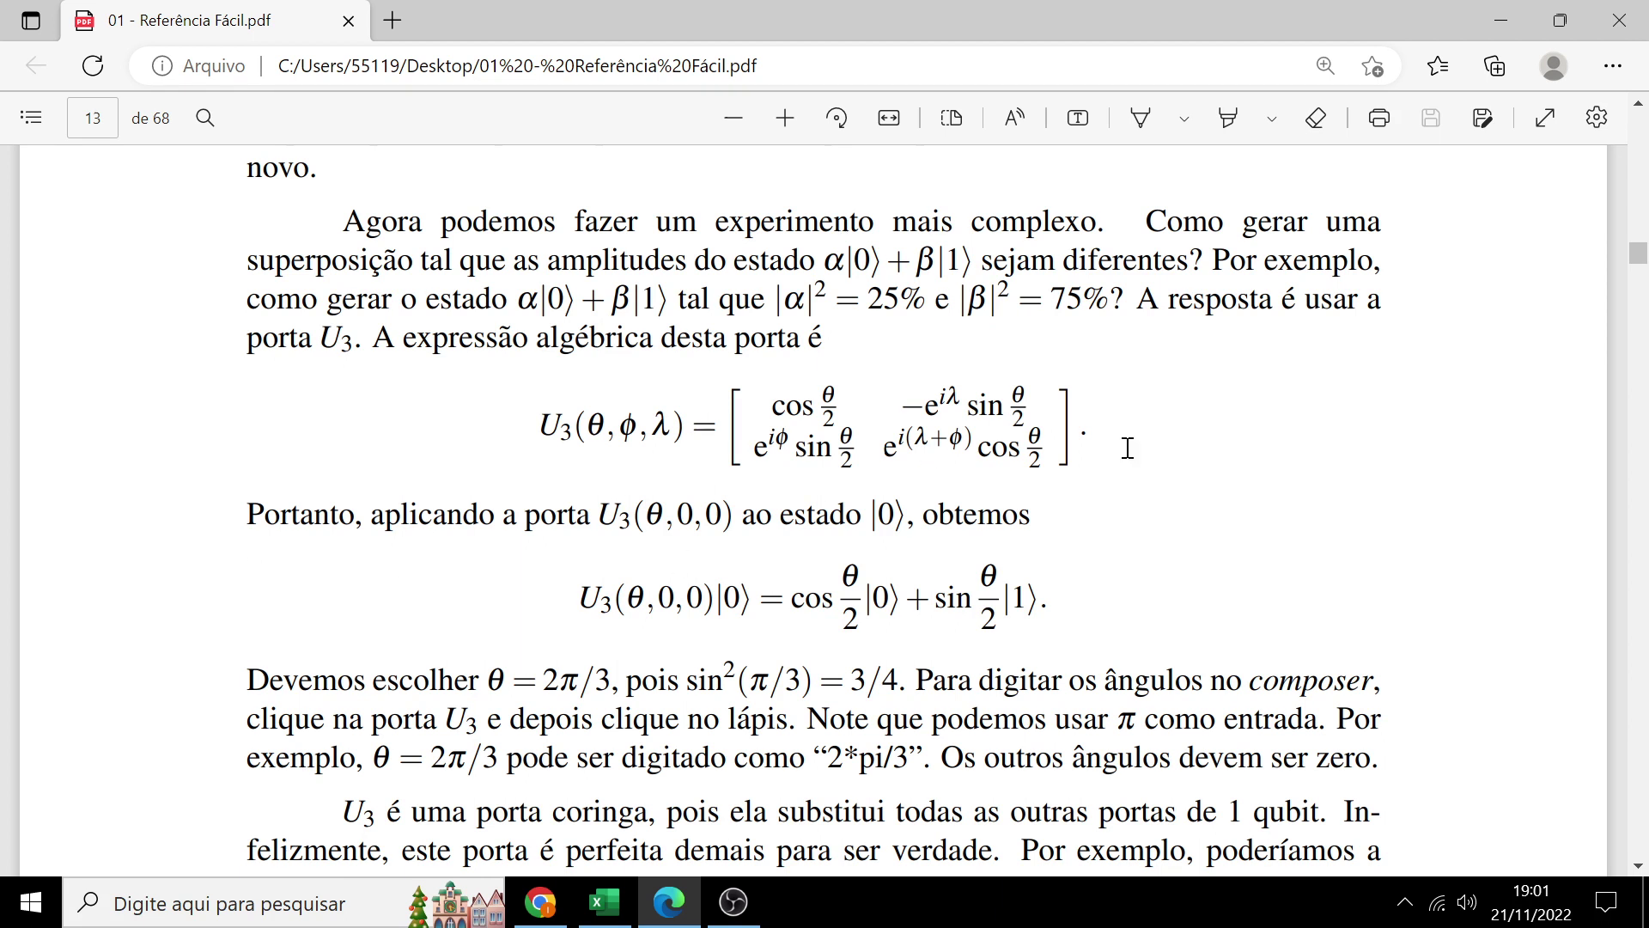
pyautogui.click(1511, 29)
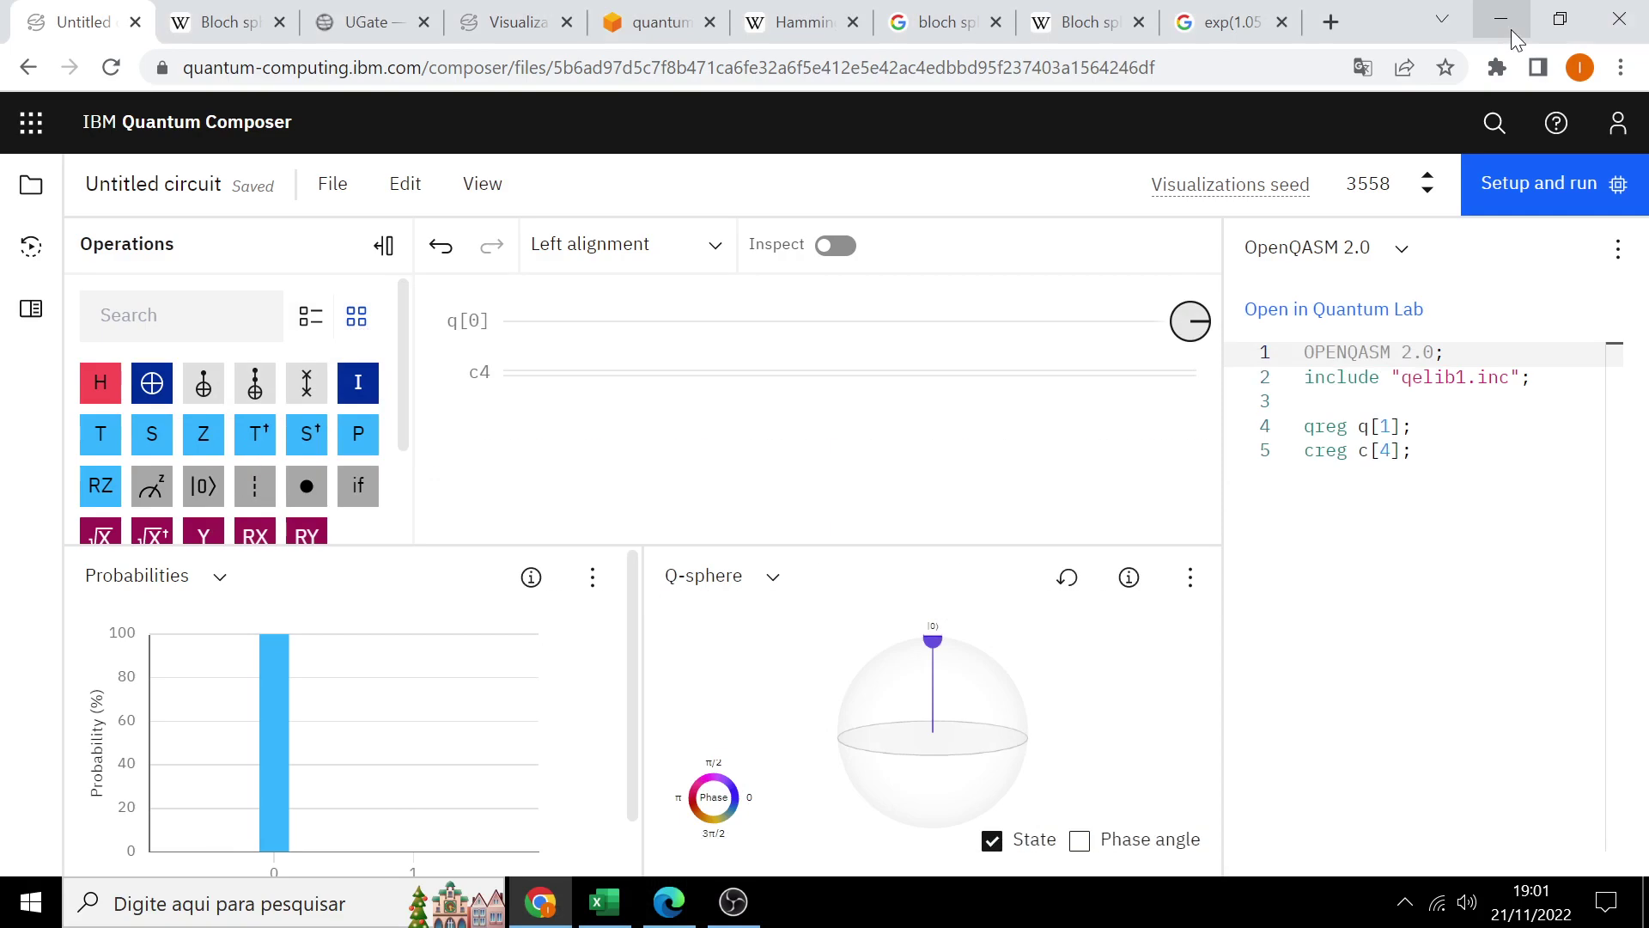
# Step: Open the Qiskit UGate page and compare it against the PDF's U3 matrix
pyautogui.click(362, 28)
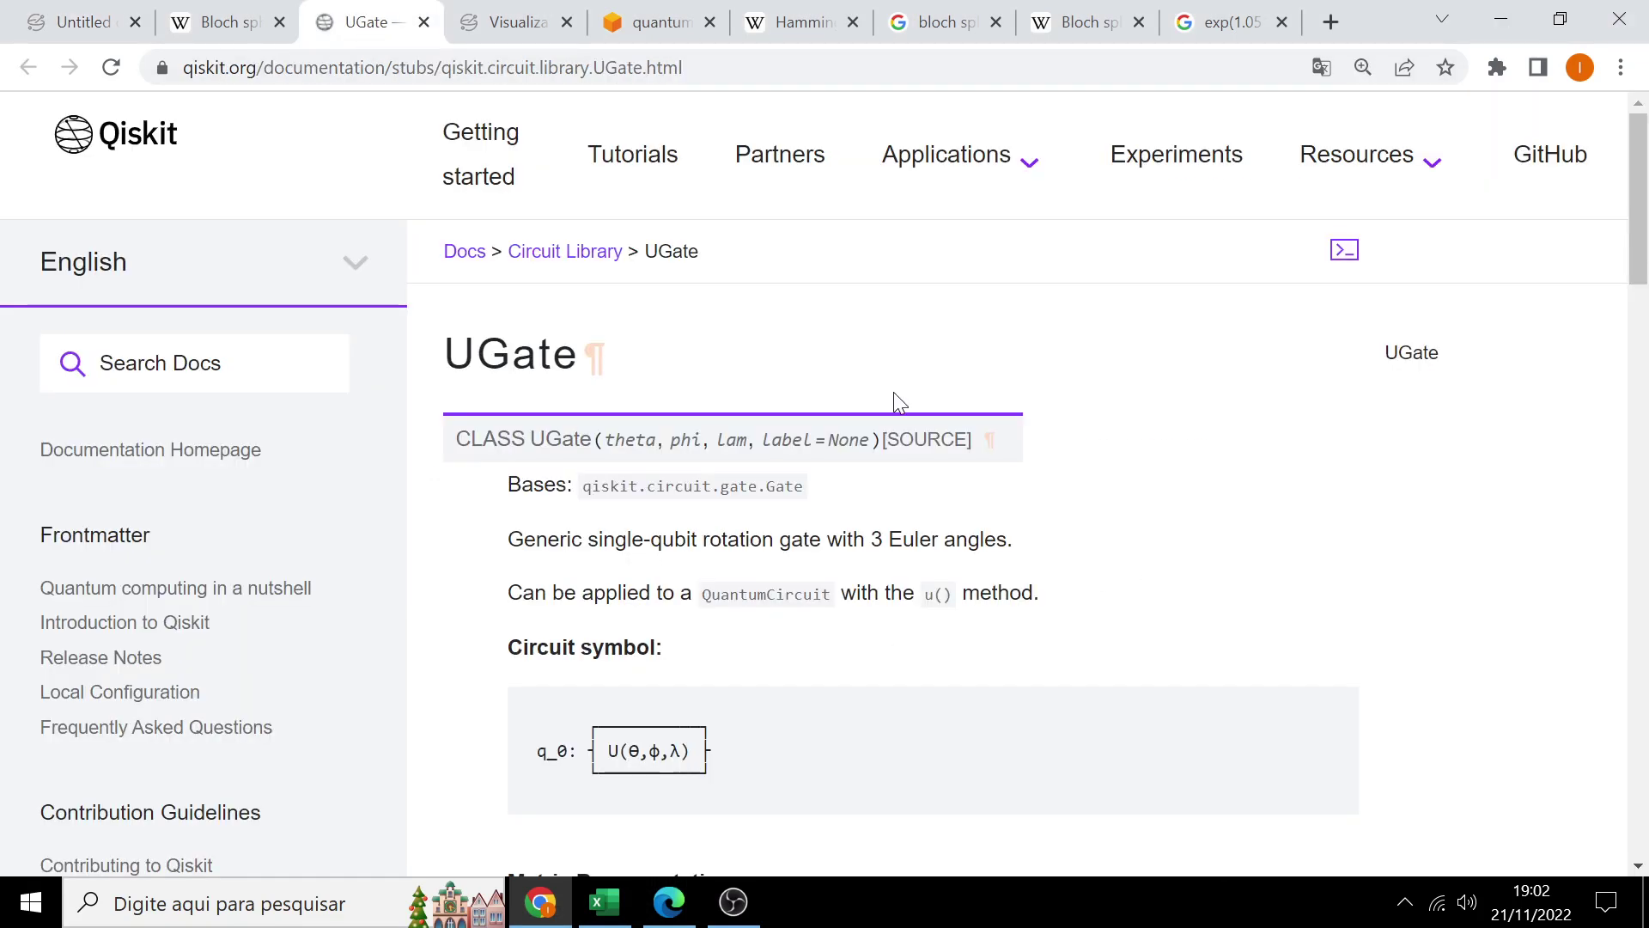
pyautogui.scroll(-2, 954, 596)
pyautogui.scroll(-5, 951, 494)
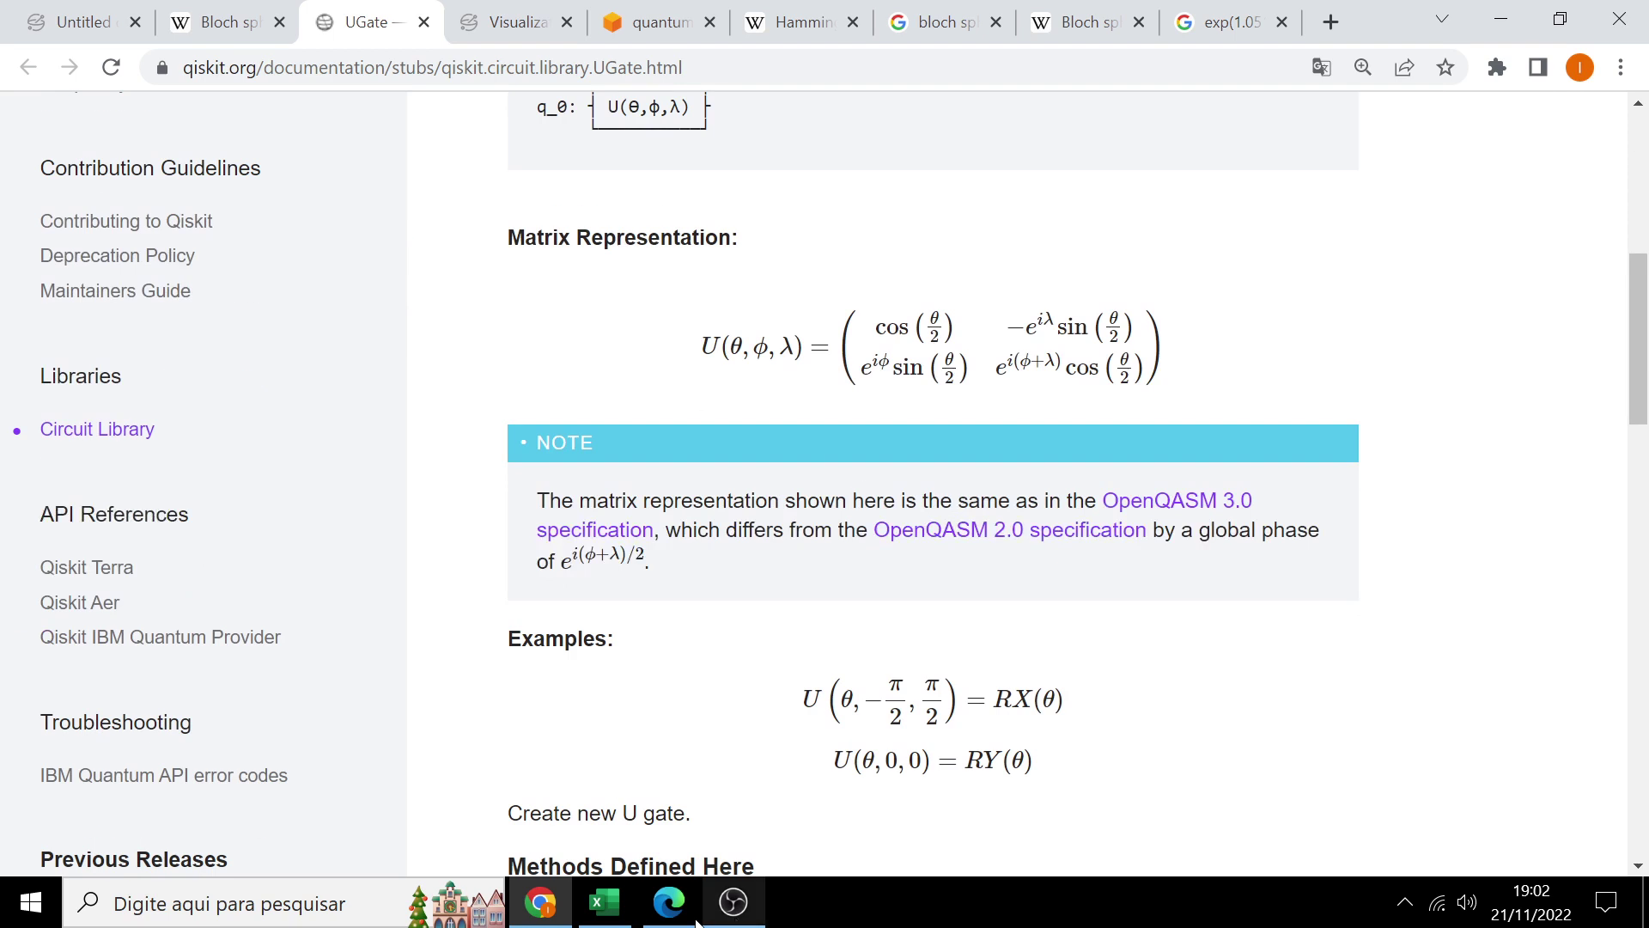
pyautogui.click(669, 919)
pyautogui.click(669, 920)
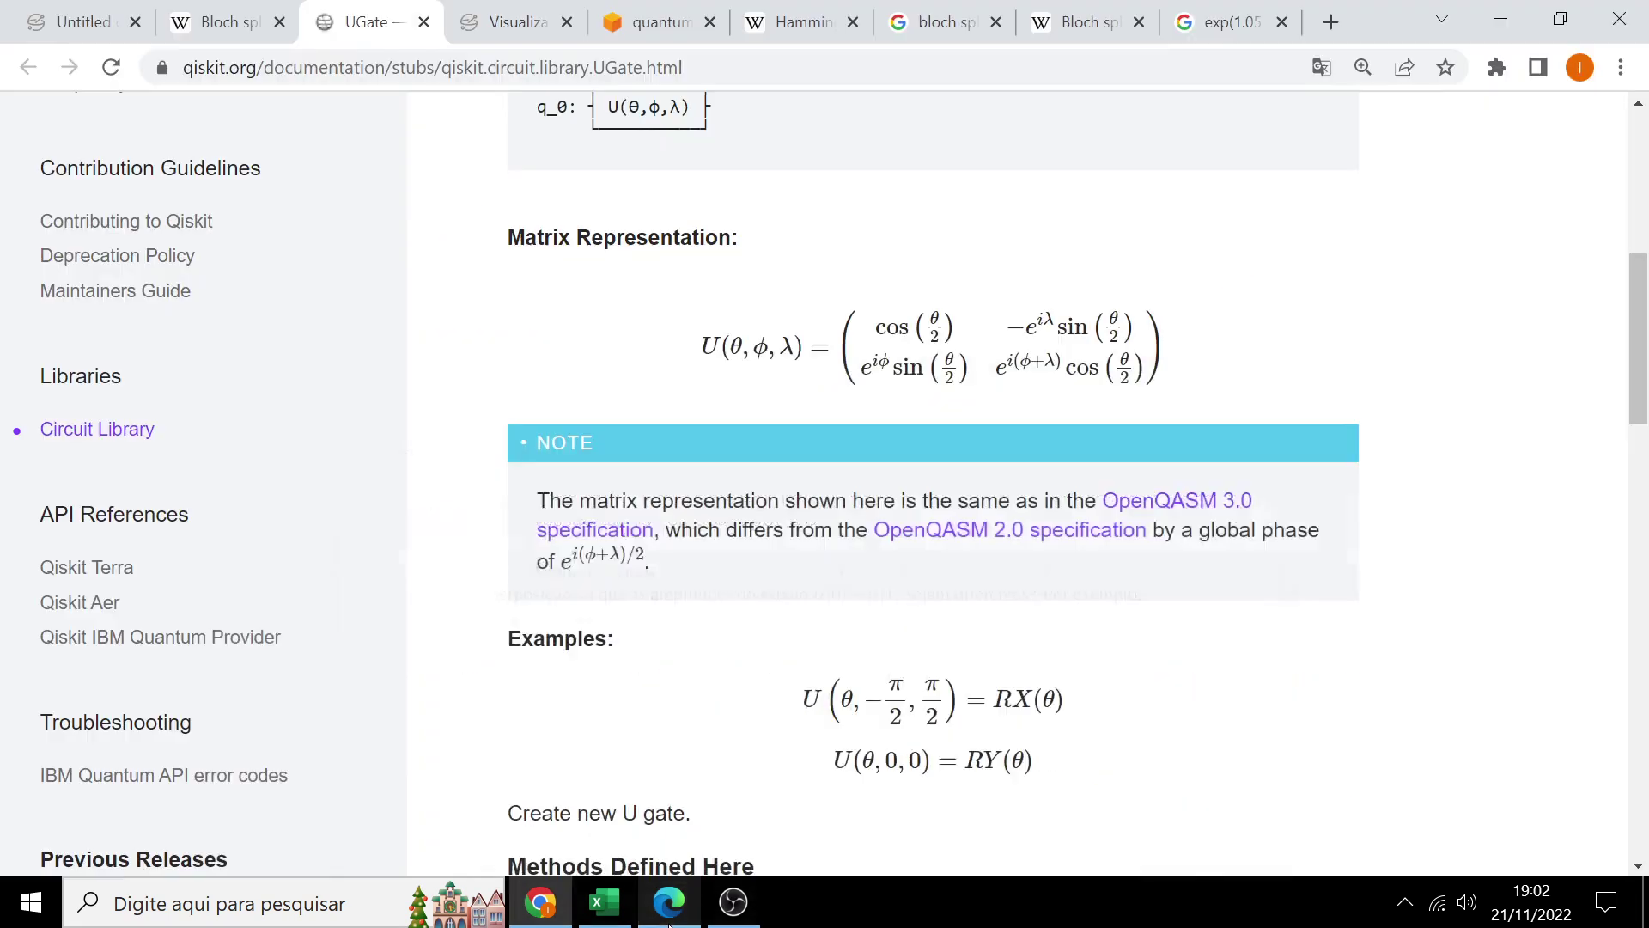
pyautogui.click(669, 919)
pyautogui.click(669, 919)
# Step: Review the UGate Matrix Representation section, then return to the Untitled Composer circuit
pyautogui.scroll(-5, 1169, 284)
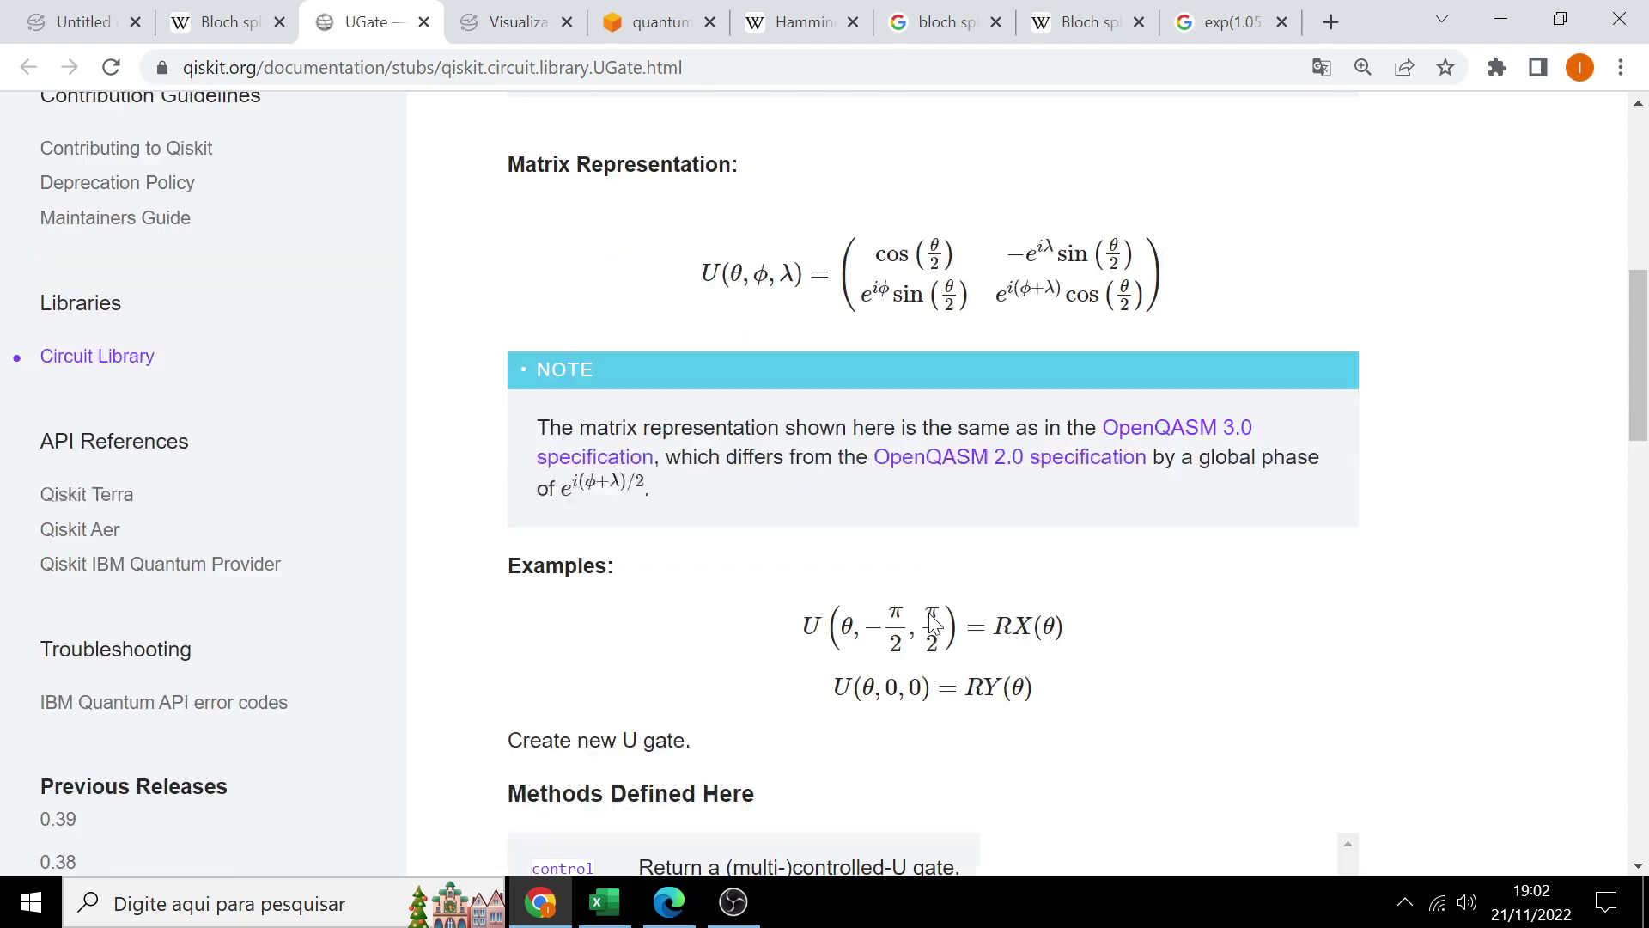
pyautogui.scroll(5, 931, 626)
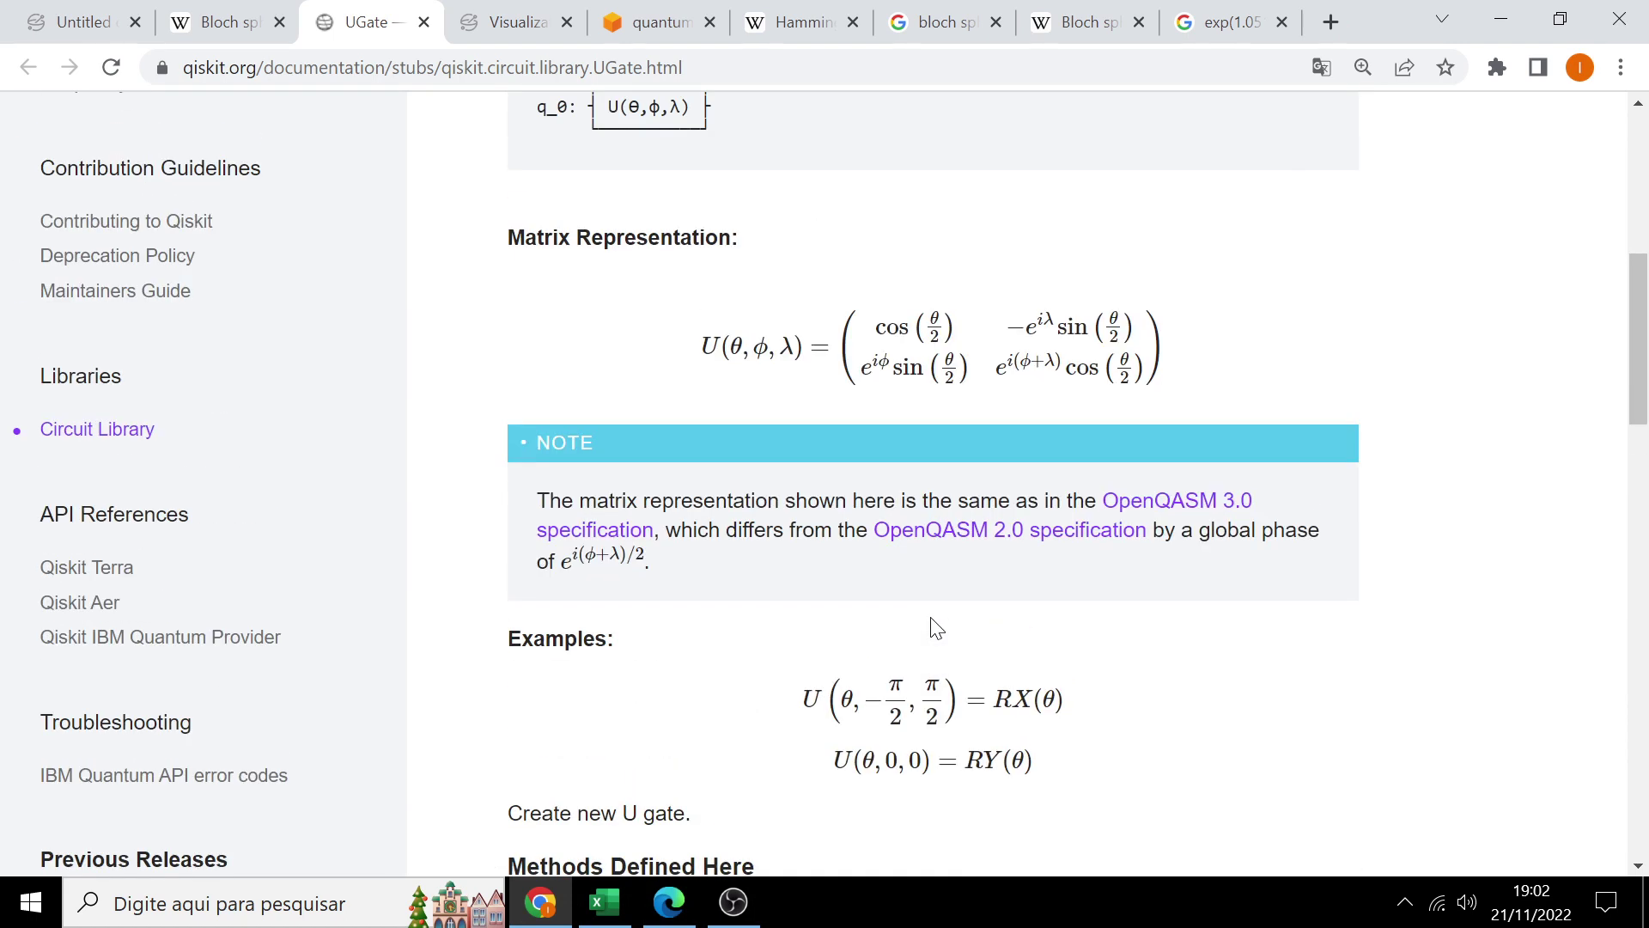
pyautogui.scroll(5, 937, 627)
pyautogui.scroll(2, 936, 627)
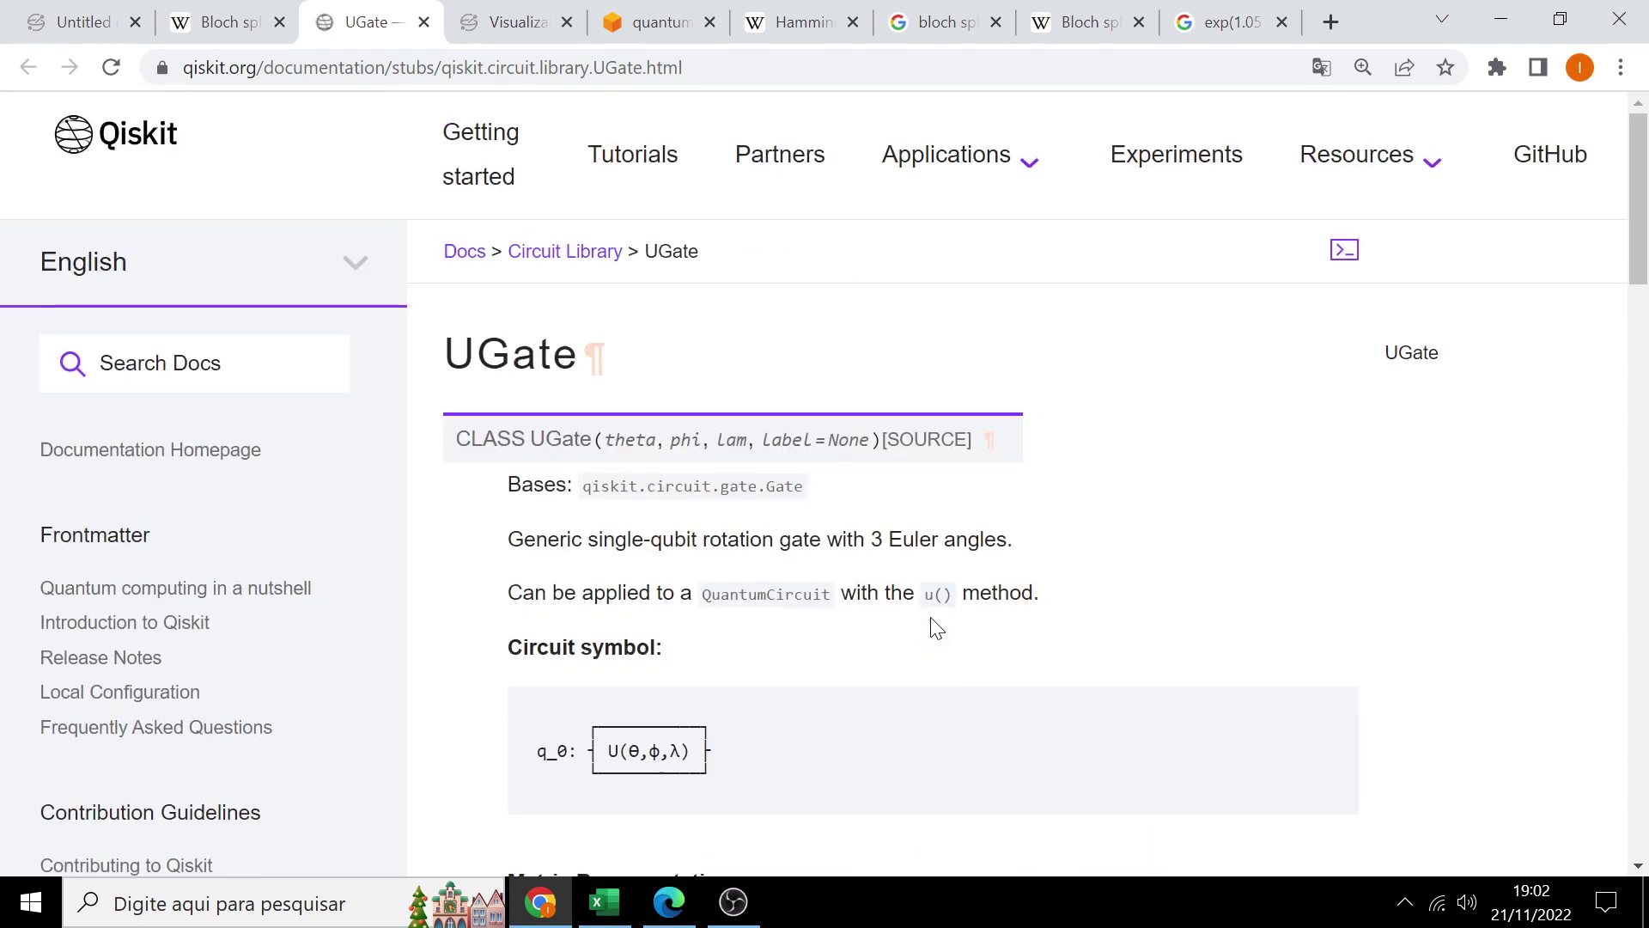
pyautogui.scroll(-5, 936, 627)
pyautogui.scroll(4, 936, 627)
pyautogui.scroll(2, 936, 627)
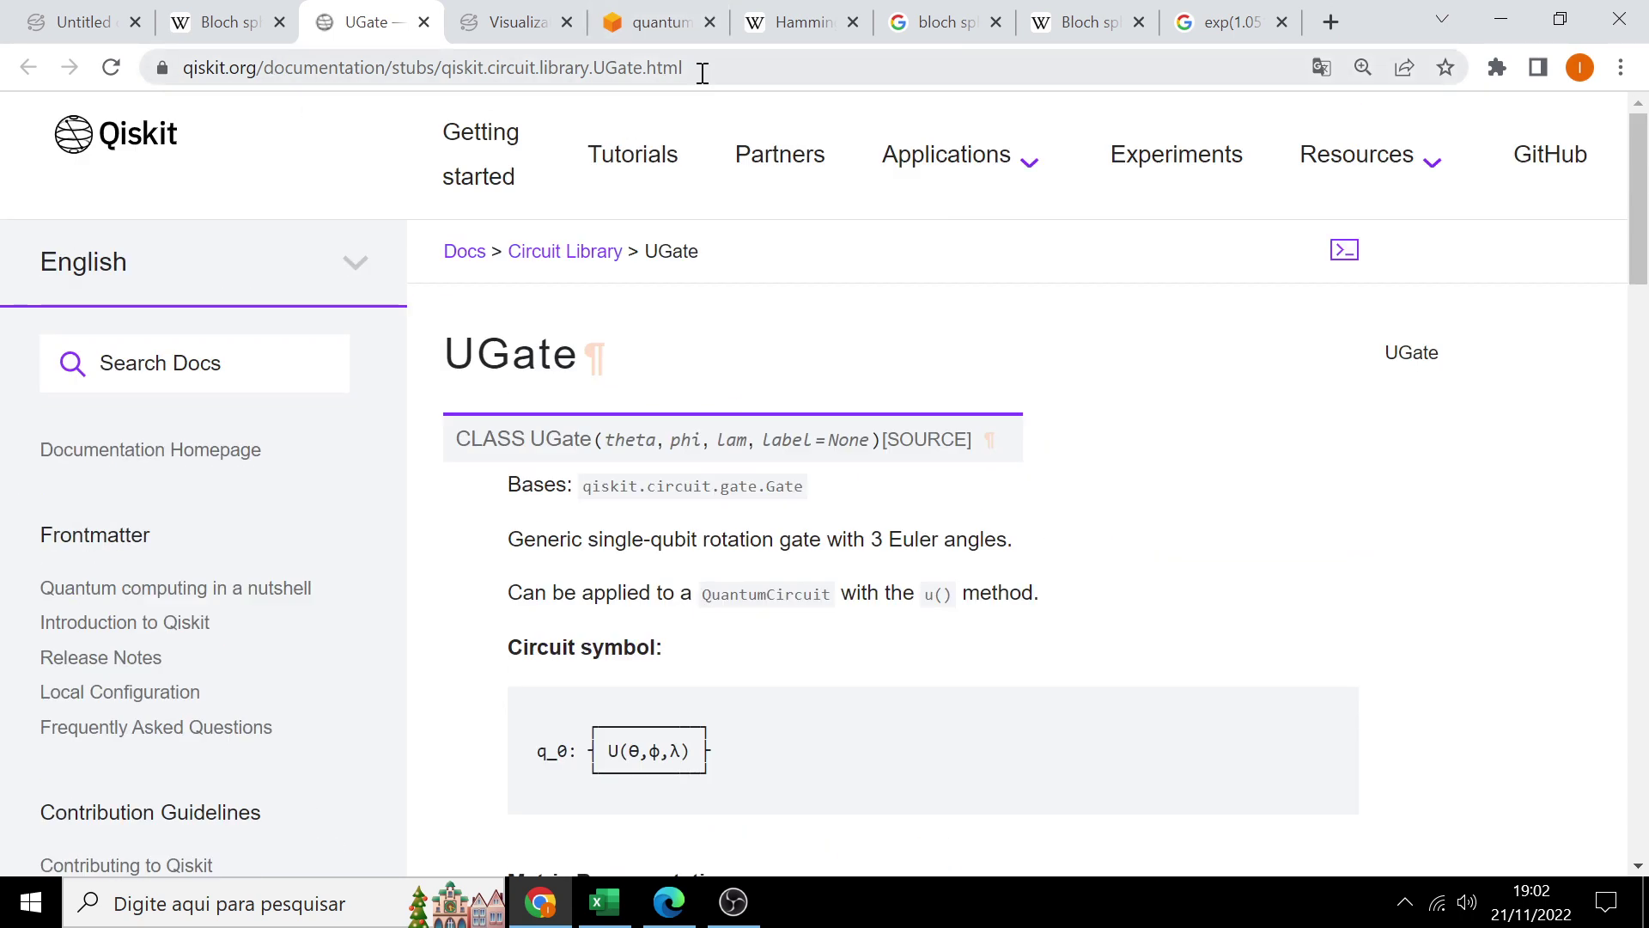
pyautogui.scroll(-6, 633, 615)
pyautogui.scroll(-6, 633, 615)
pyautogui.scroll(-5, 635, 617)
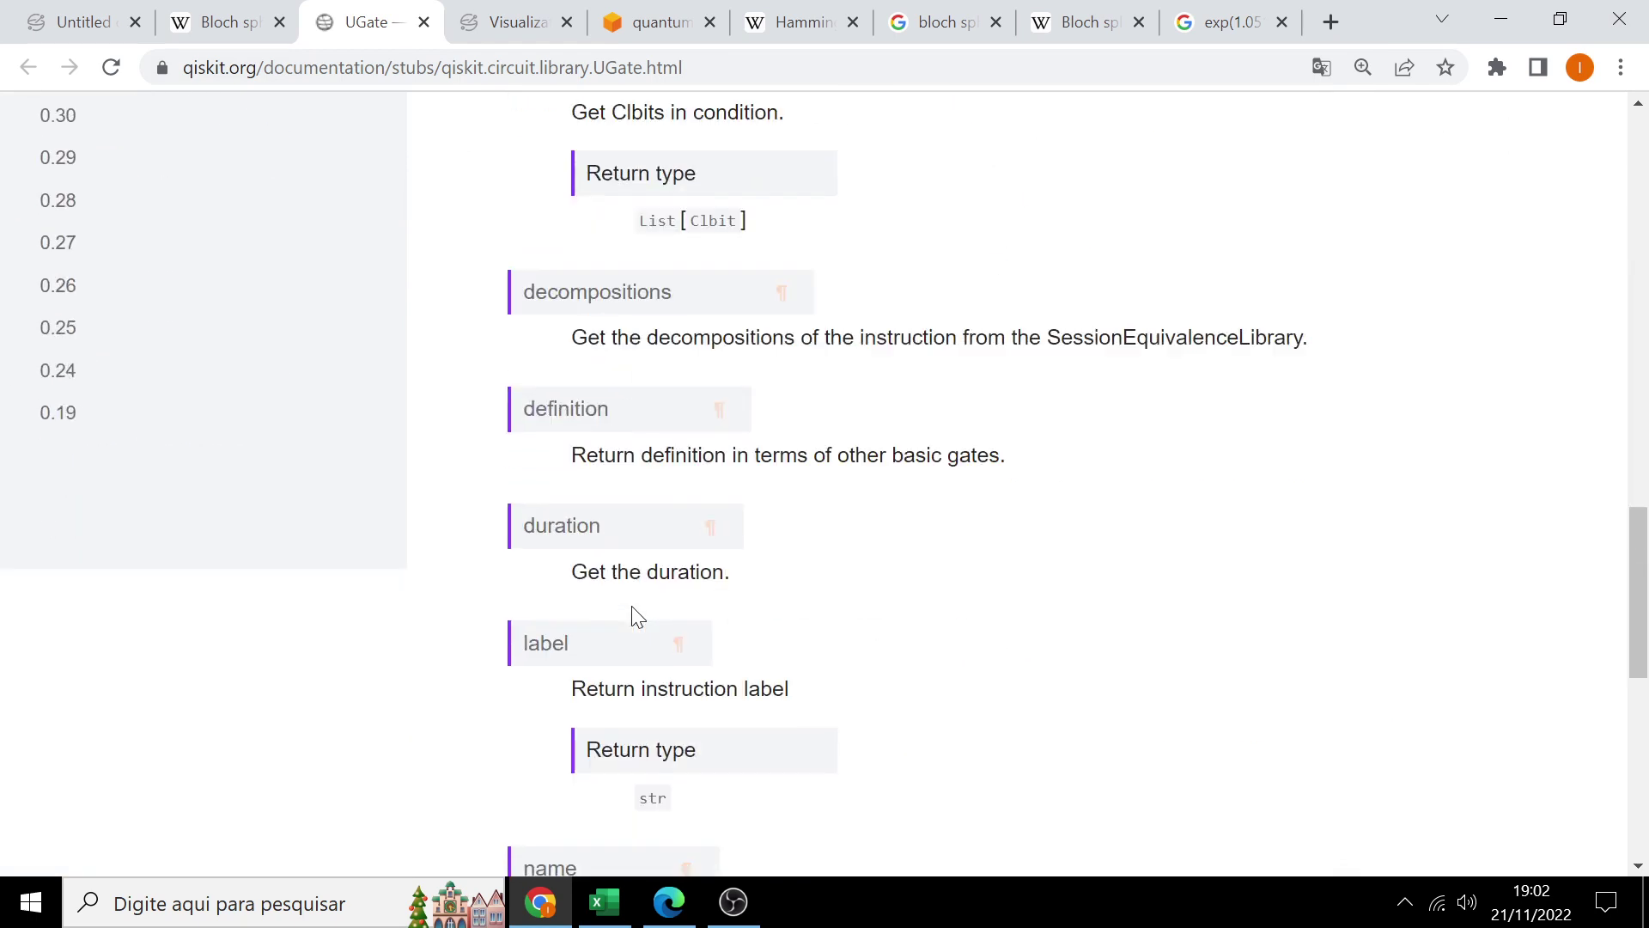
pyautogui.scroll(-9, 637, 617)
pyautogui.scroll(12, 635, 617)
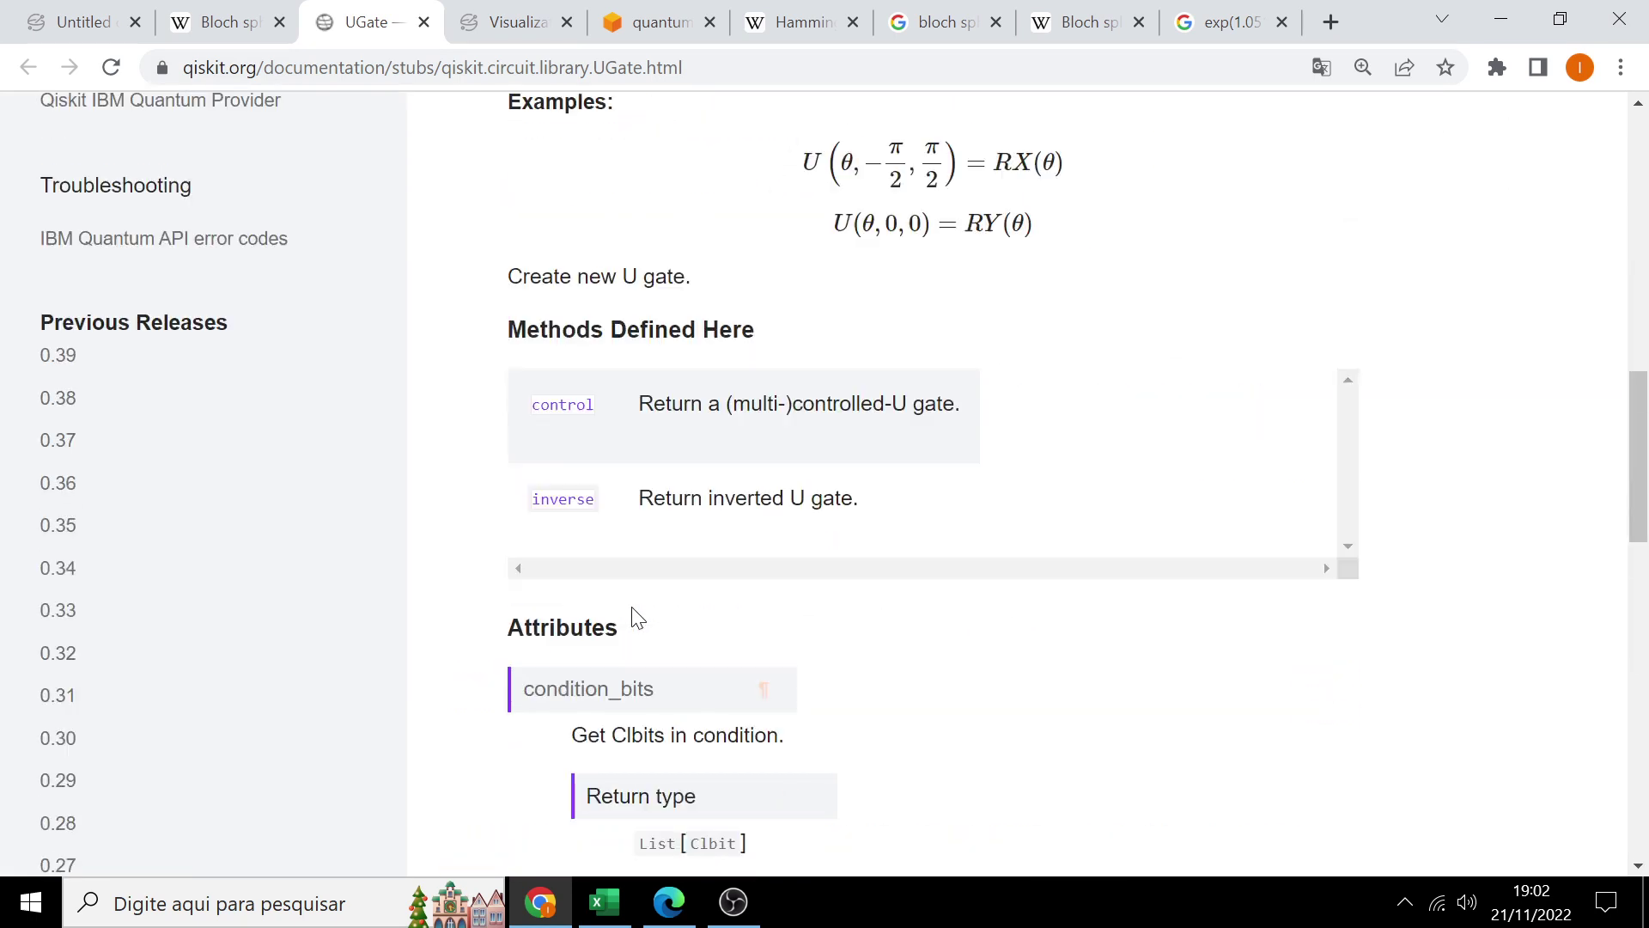
pyautogui.scroll(14, 633, 617)
pyautogui.click(104, 32)
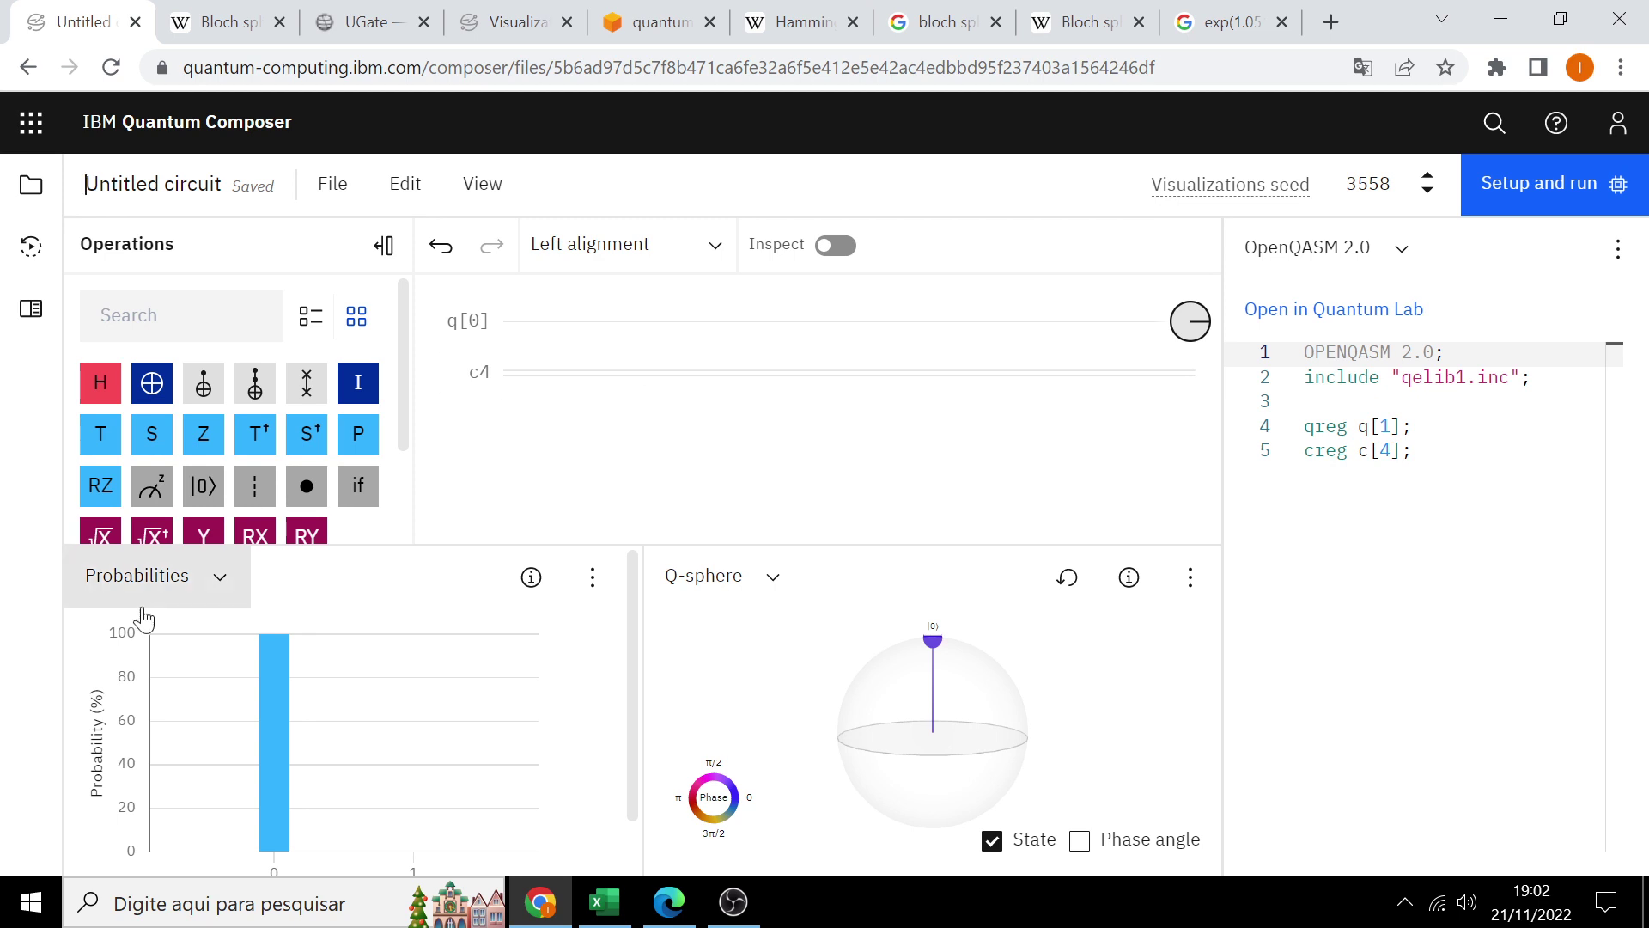
# Step: Place a U gate on the q[0] wire and look through its parameter editor
pyautogui.scroll(-2, 174, 462)
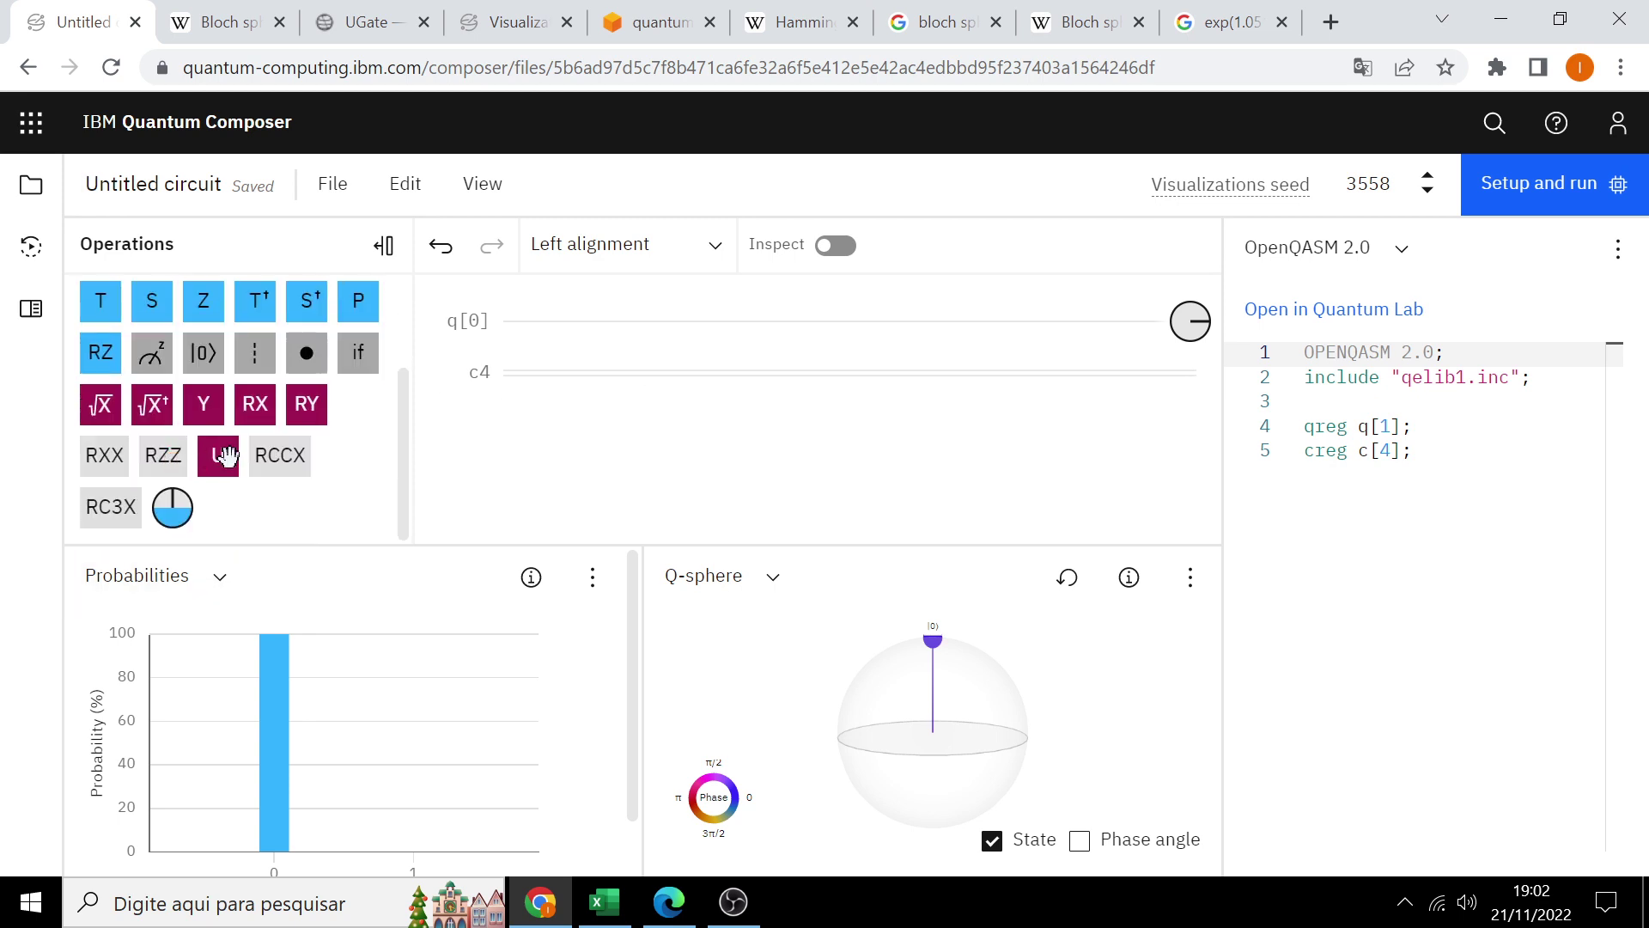
pyautogui.moveTo(218, 455); pyautogui.dragTo(531, 313)
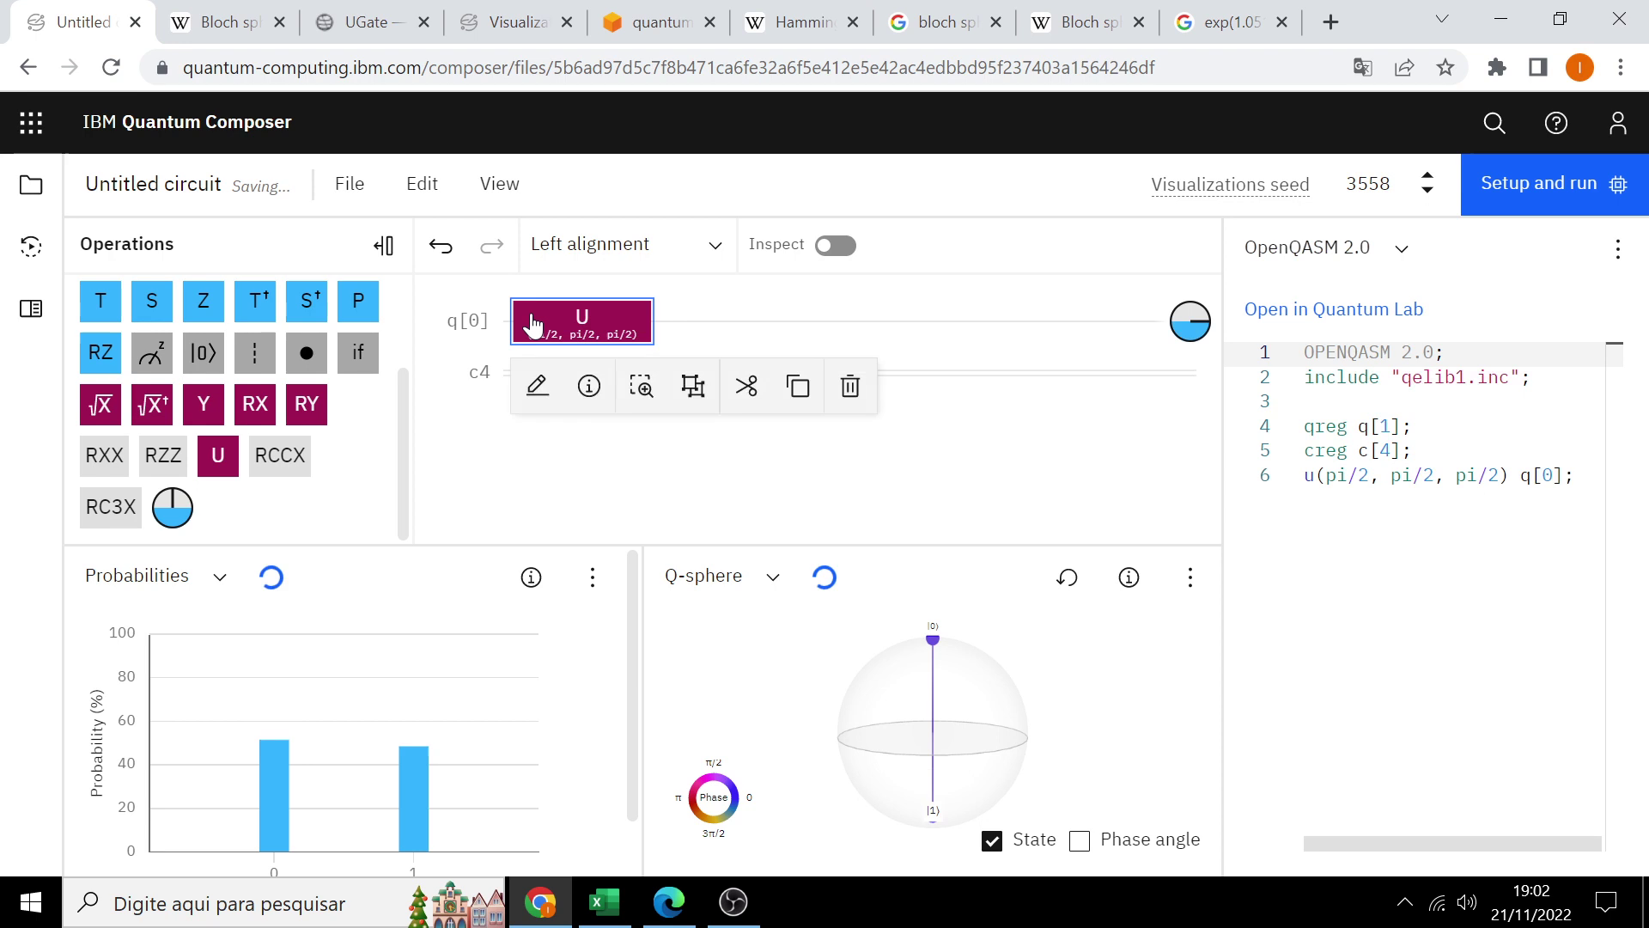
pyautogui.click(538, 386)
pyautogui.scroll(-2, 286, 481)
pyautogui.scroll(-3, 285, 481)
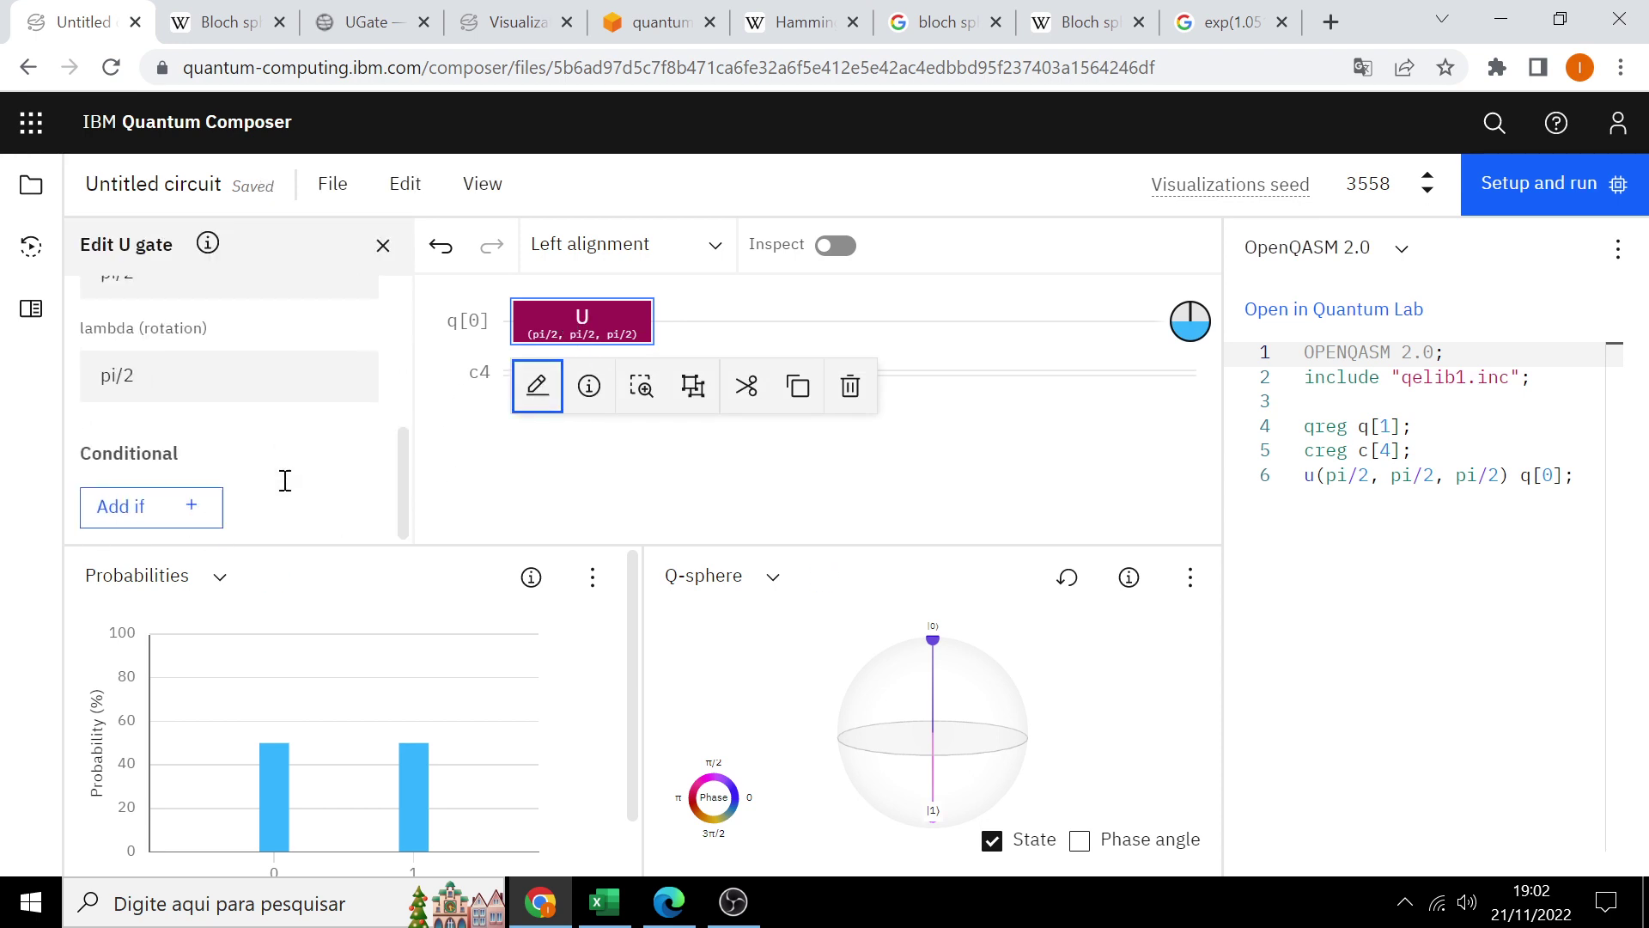
pyautogui.scroll(3, 280, 464)
pyautogui.scroll(2, 273, 424)
pyautogui.click(383, 246)
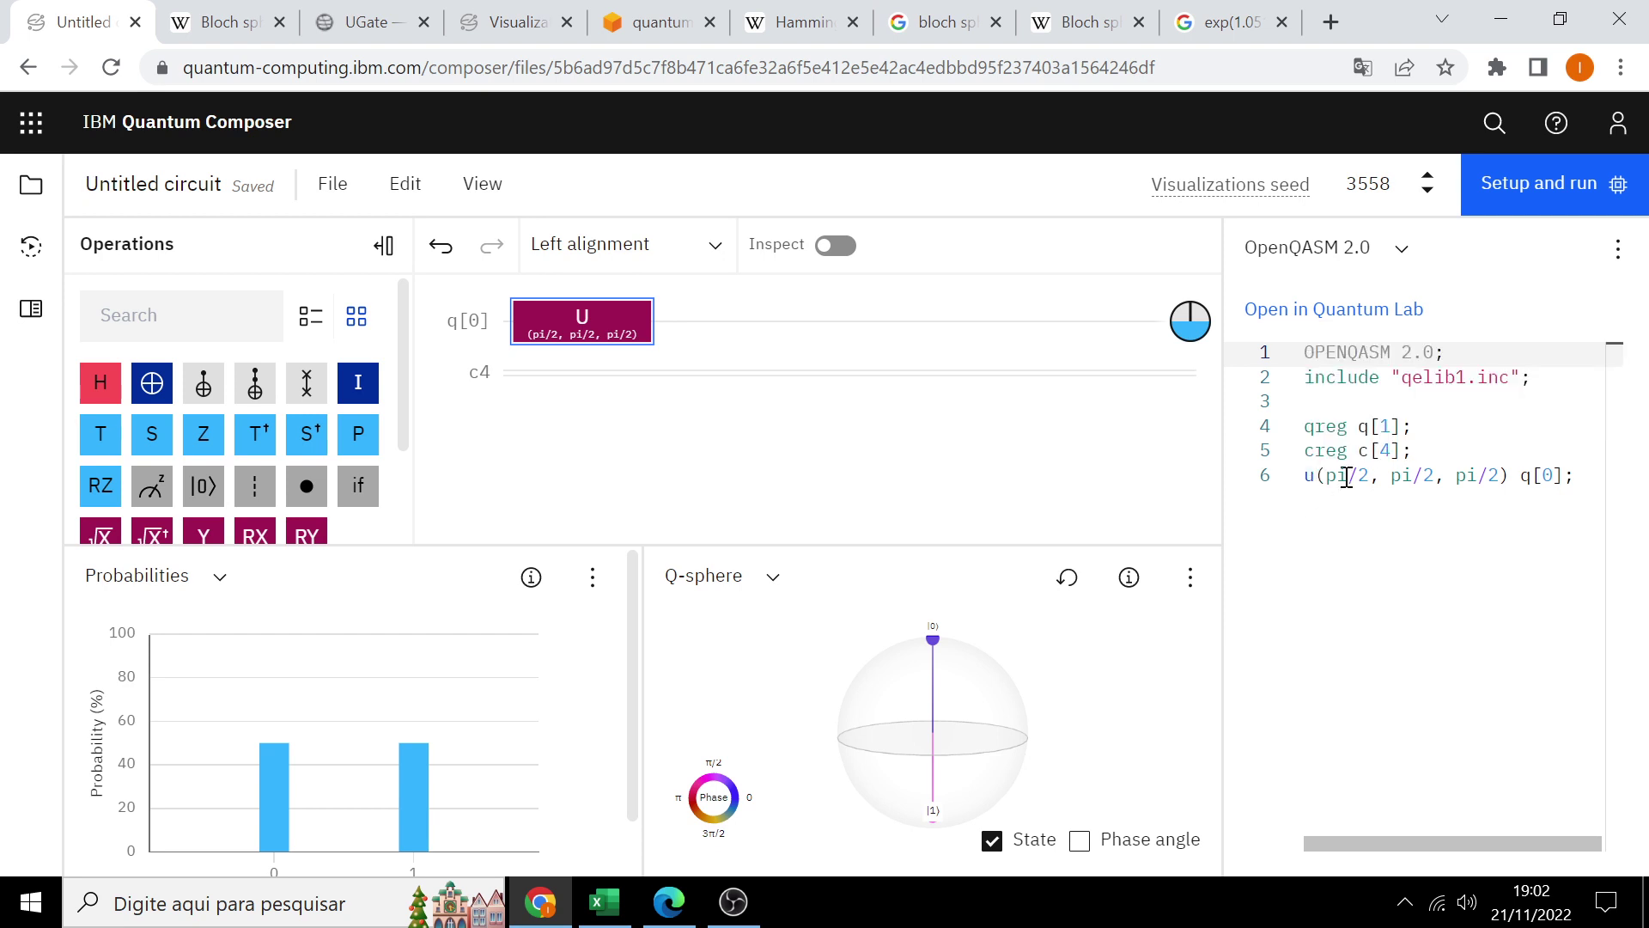
# Step: Set the U gate's lambda to 0, giving U(pi/2, pi/2, 0)
pyautogui.click(562, 330)
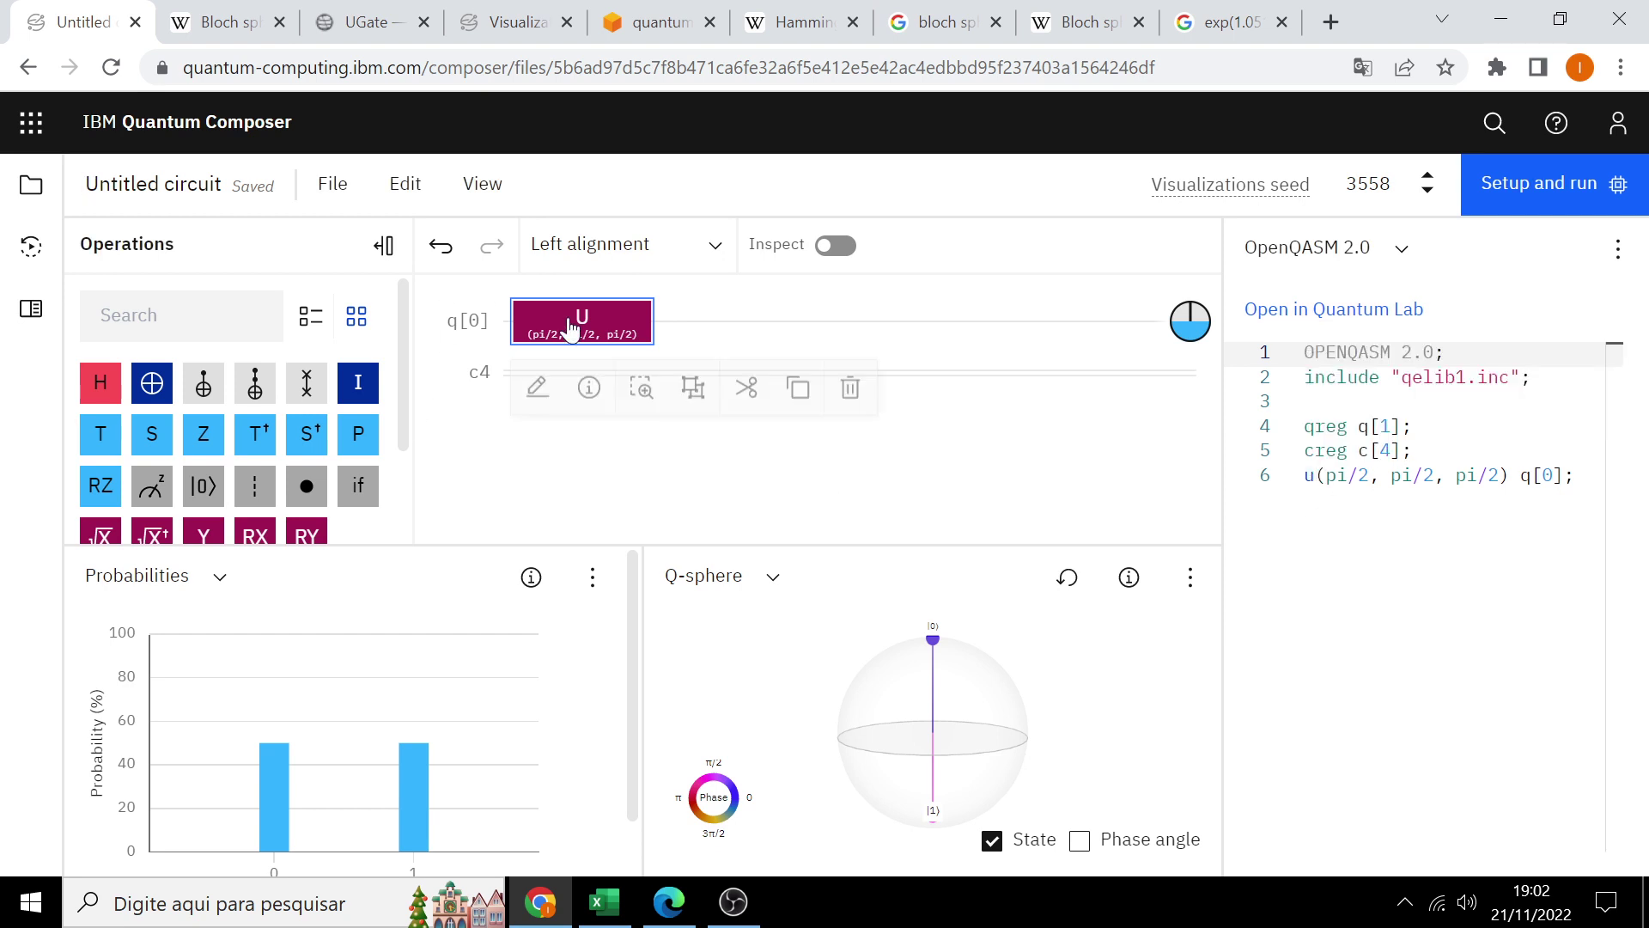
pyautogui.click(537, 394)
pyautogui.scroll(-2, 204, 464)
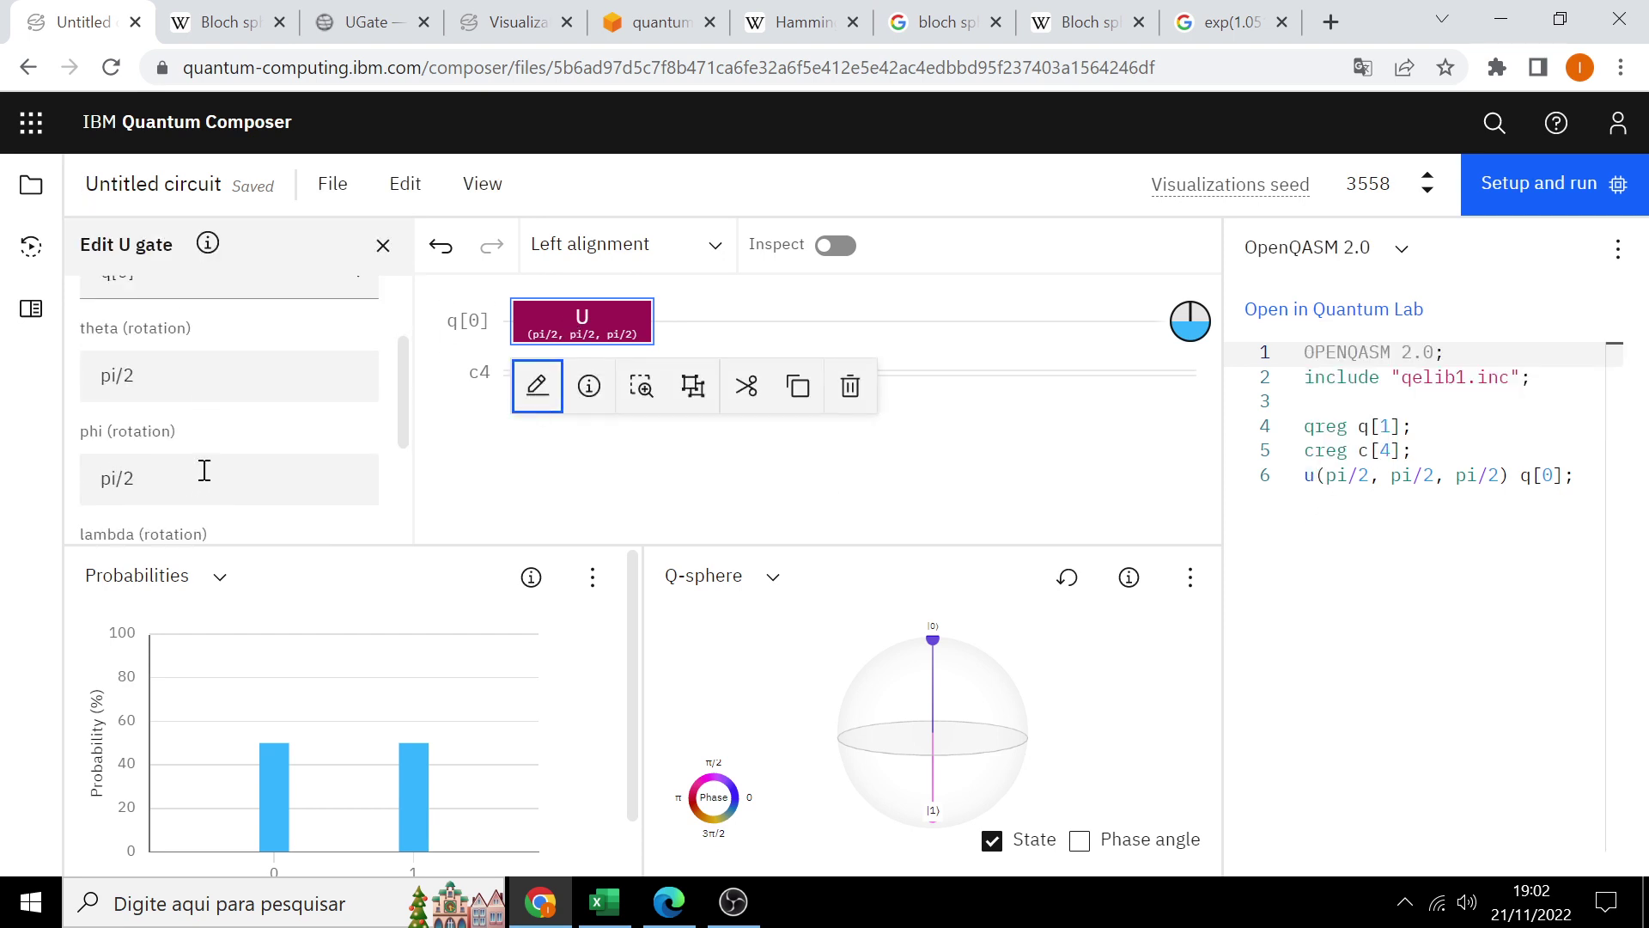
pyautogui.scroll(-1, 205, 470)
pyautogui.scroll(3, 257, 386)
pyautogui.scroll(-3, 250, 415)
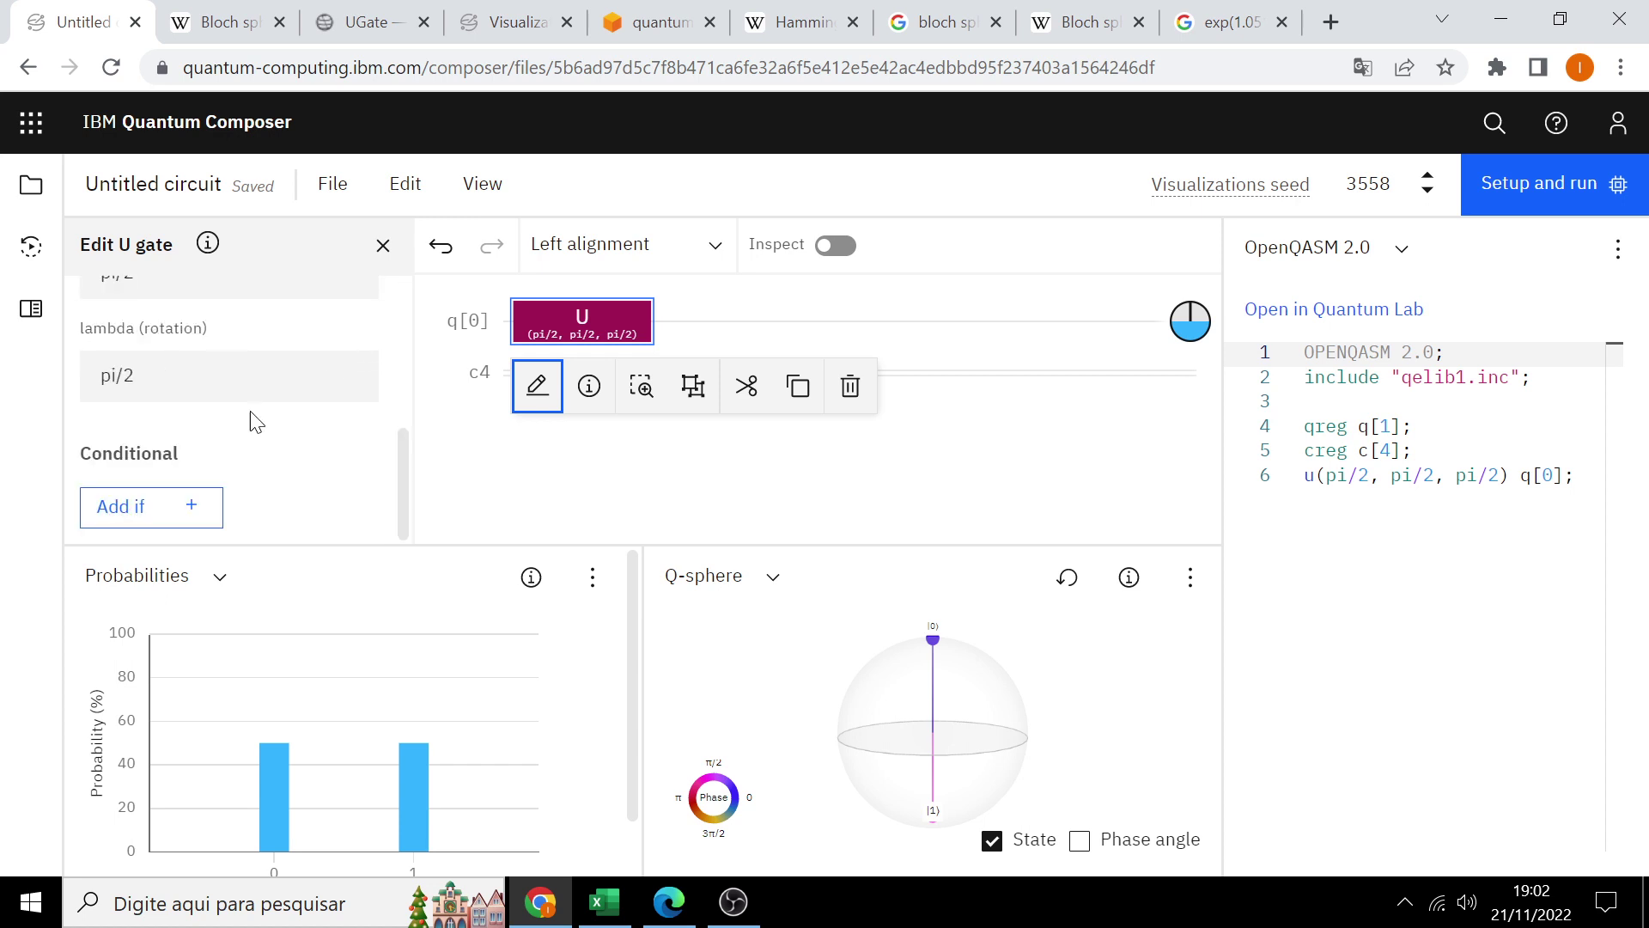
pyautogui.click(232, 377)
pyautogui.write('0')
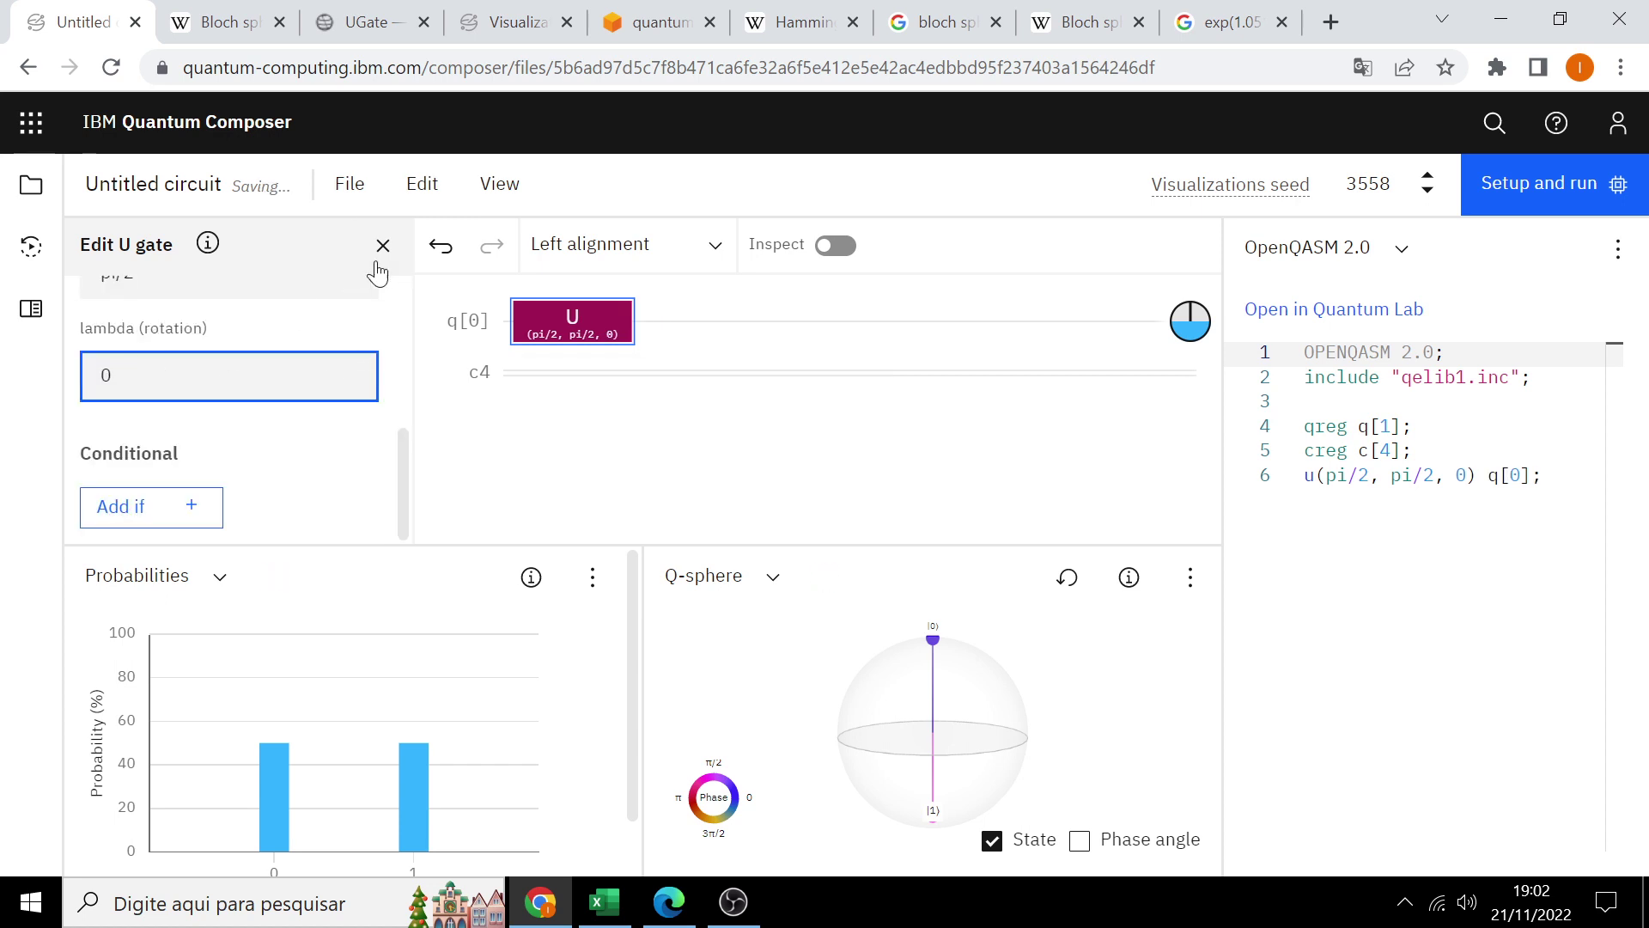
pyautogui.click(383, 258)
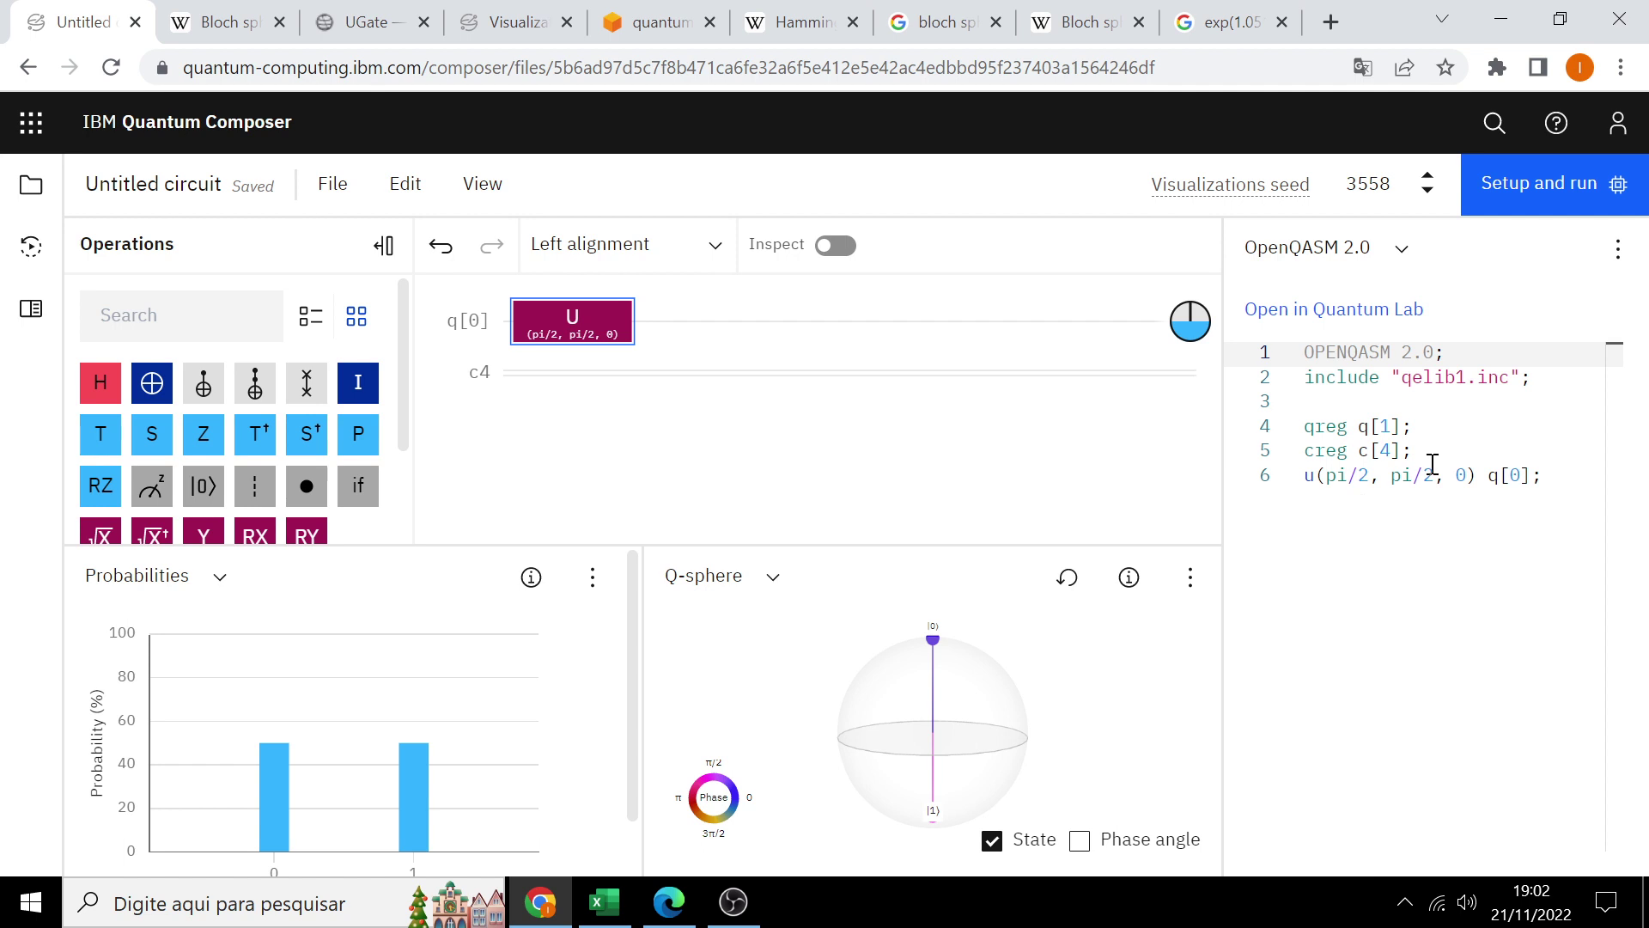
# Step: Put the caret before the first pi in the OpenQASM gate line and bring up Esfera de Block 2
pyautogui.click(1330, 475)
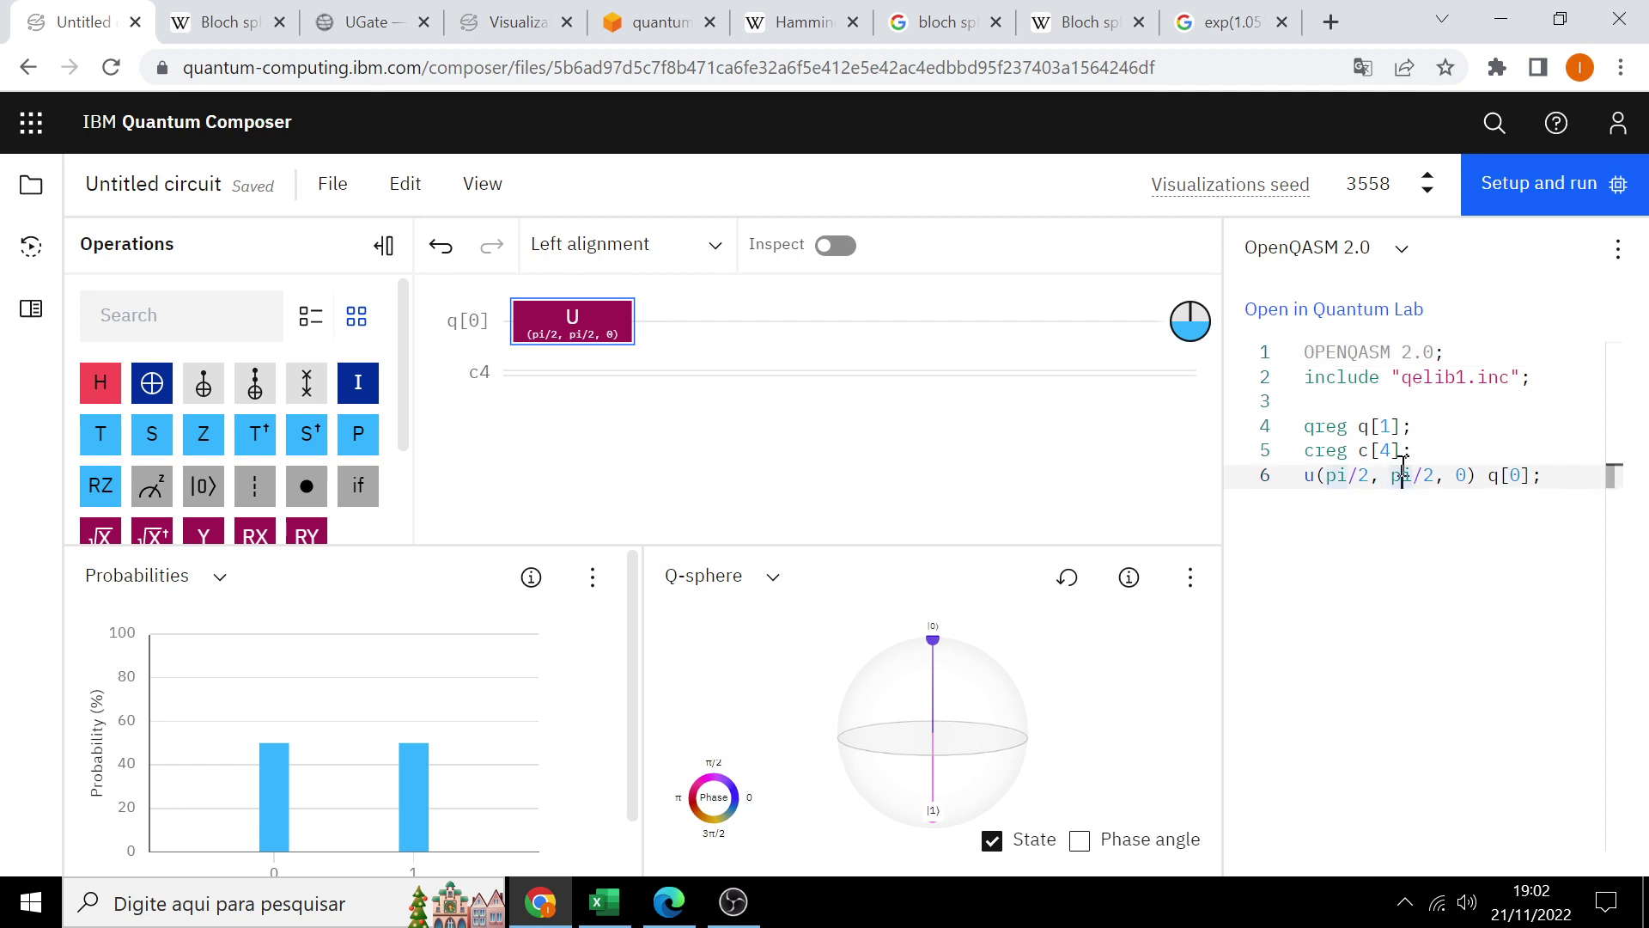
pyautogui.click(1331, 475)
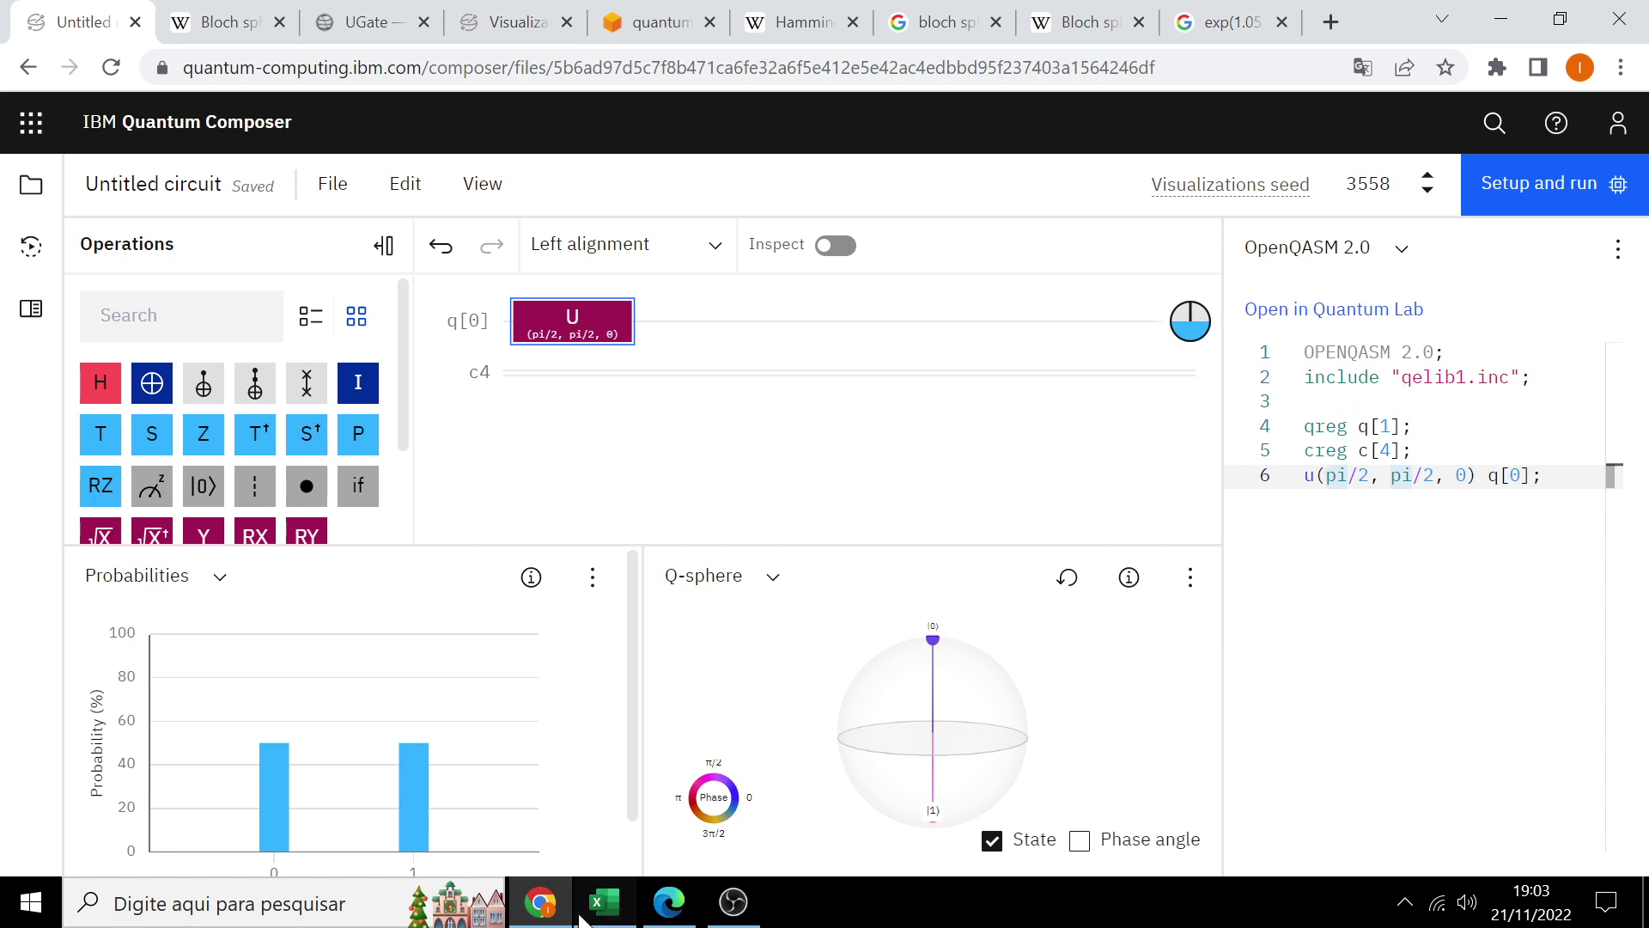
pyautogui.click(605, 902)
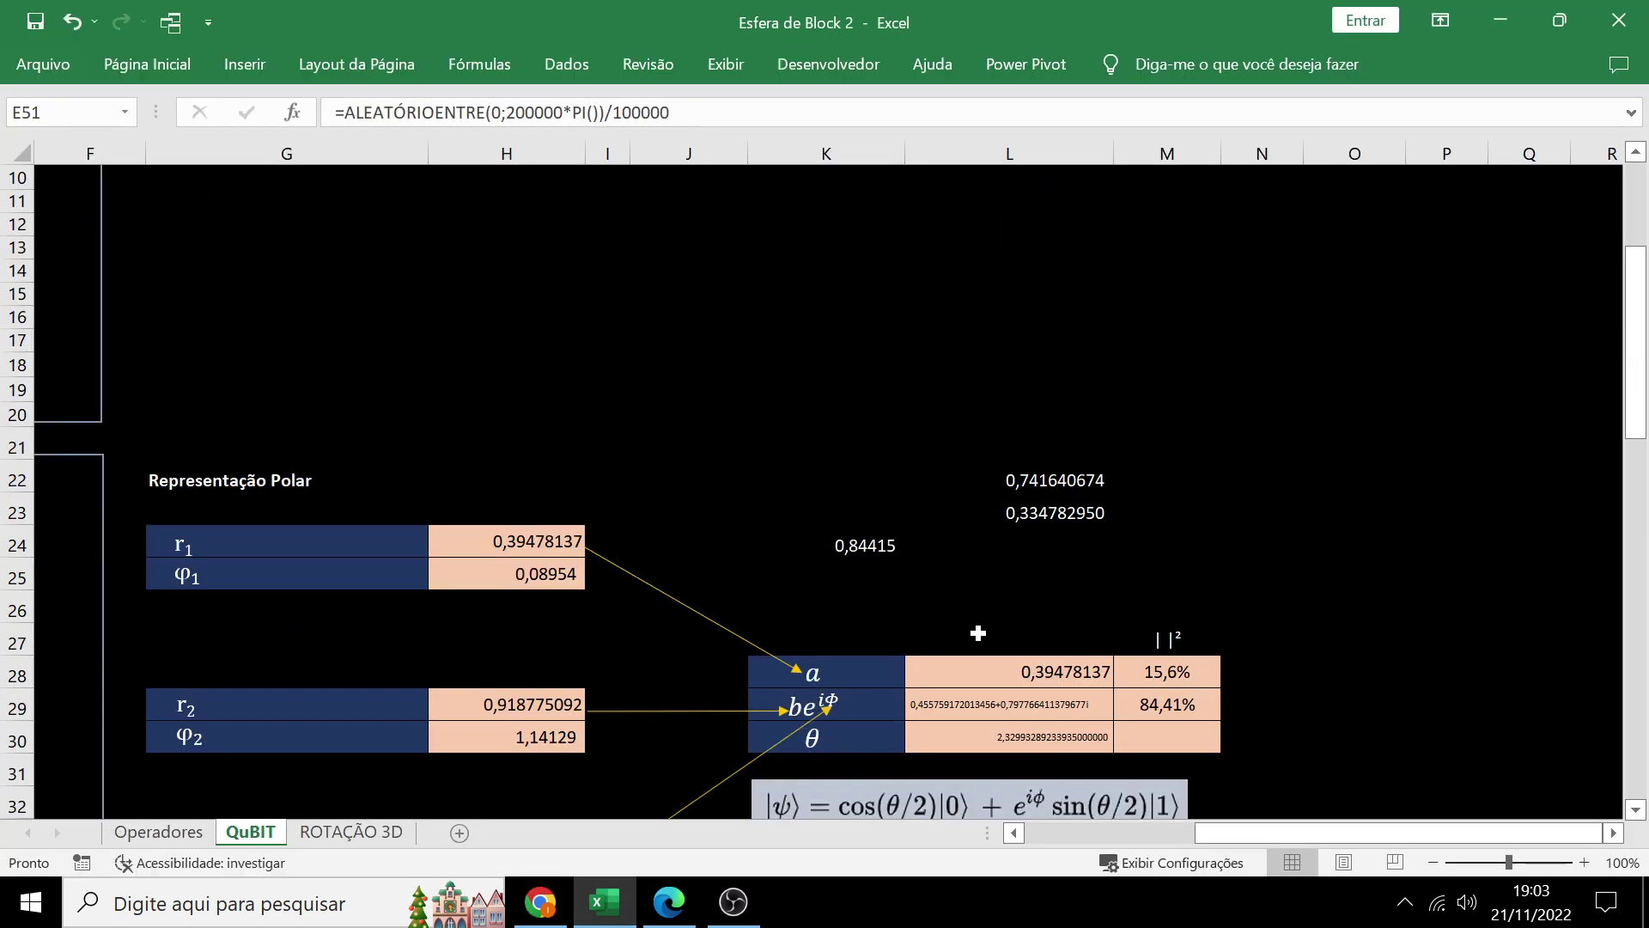
# Step: Copy the θ value from cell L30 (=ACOS(H24)*2) on the QuBIT sheet
pyautogui.scroll(-1, 979, 635)
pyautogui.scroll(-1, 975, 640)
pyautogui.scroll(-2, 1012, 523)
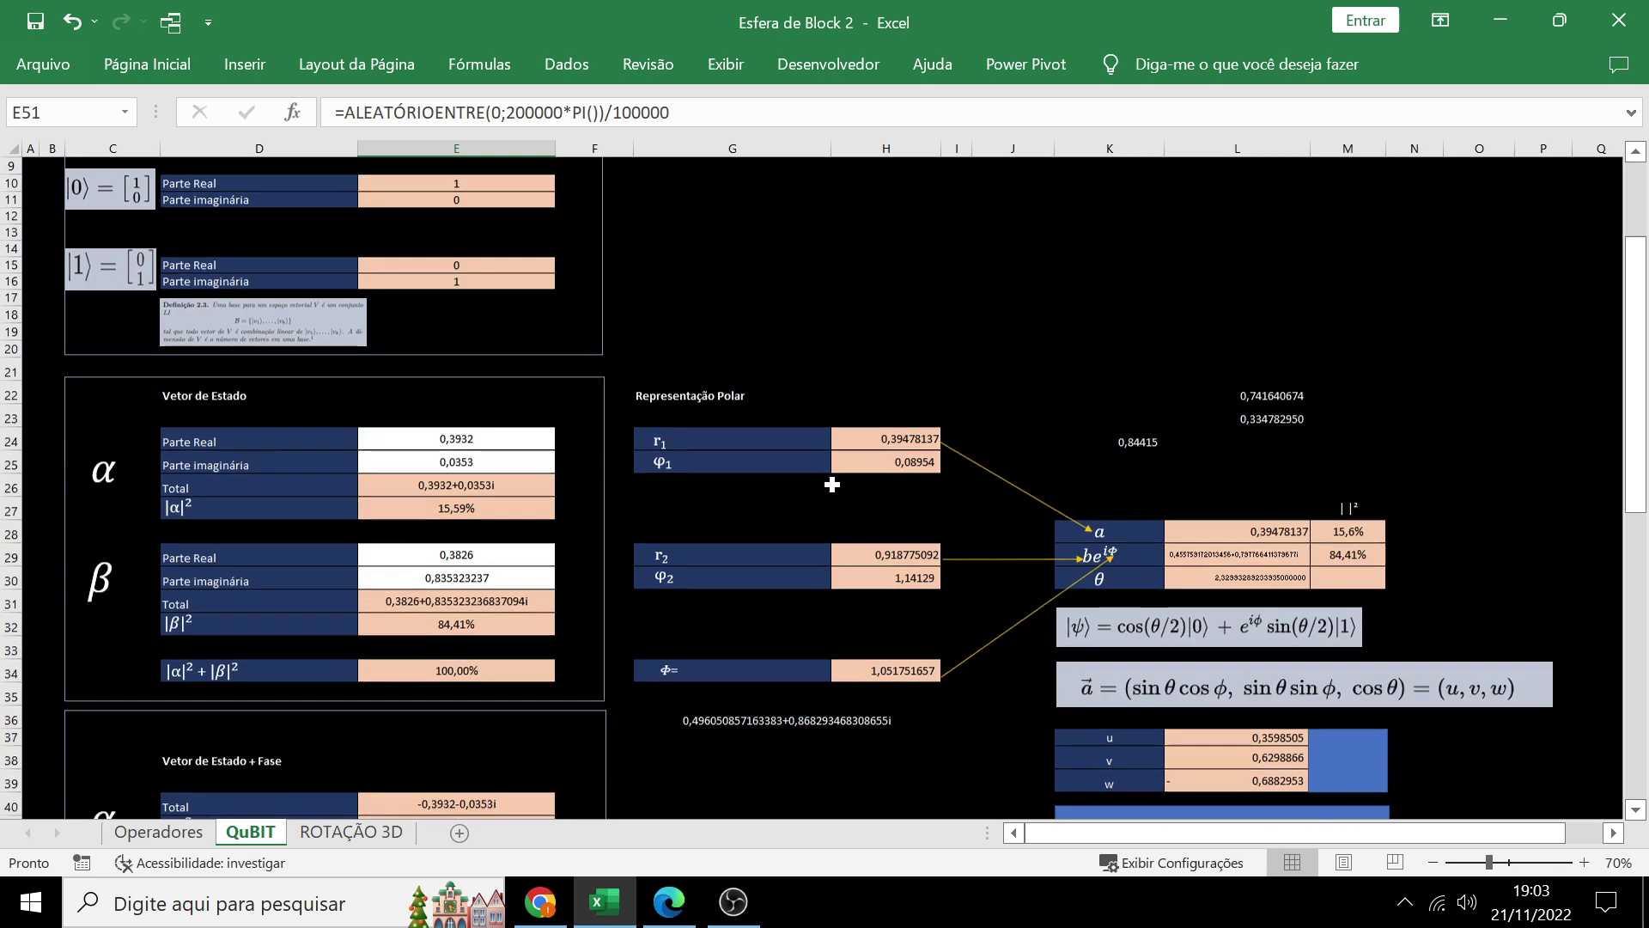
pyautogui.moveTo(854, 442)
pyautogui.mouseDown()
pyautogui.moveTo(1038, 573)
pyautogui.moveTo(1374, 558)
pyautogui.mouseUp()
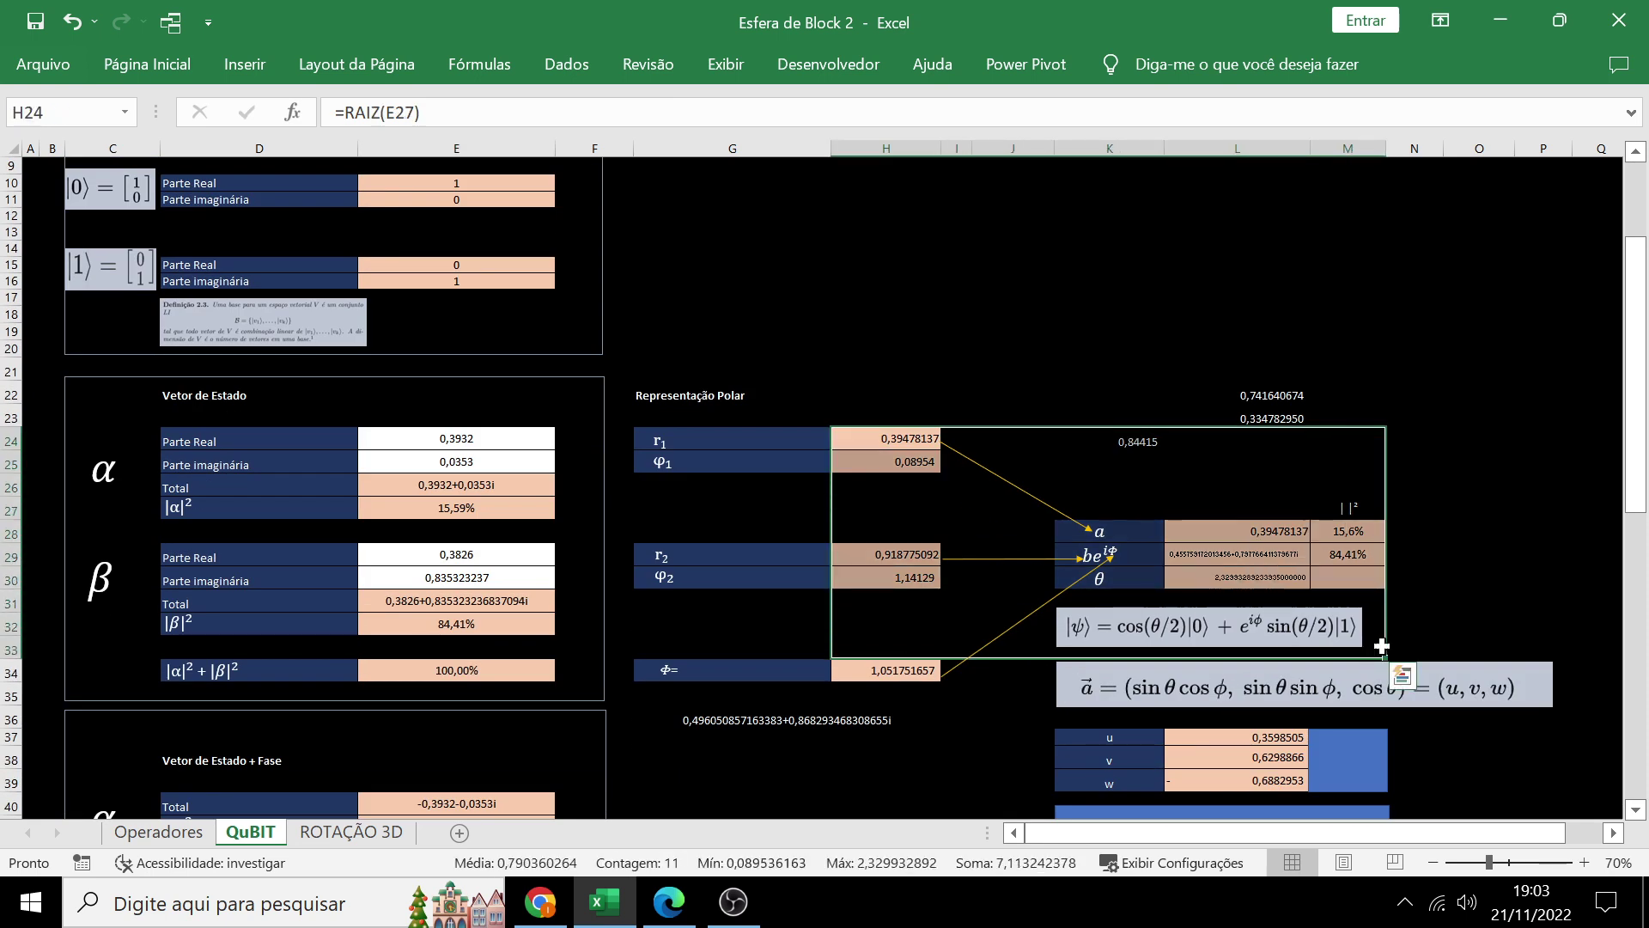
pyautogui.click(1478, 599)
pyautogui.click(1295, 574)
pyautogui.scroll(2, 1278, 670)
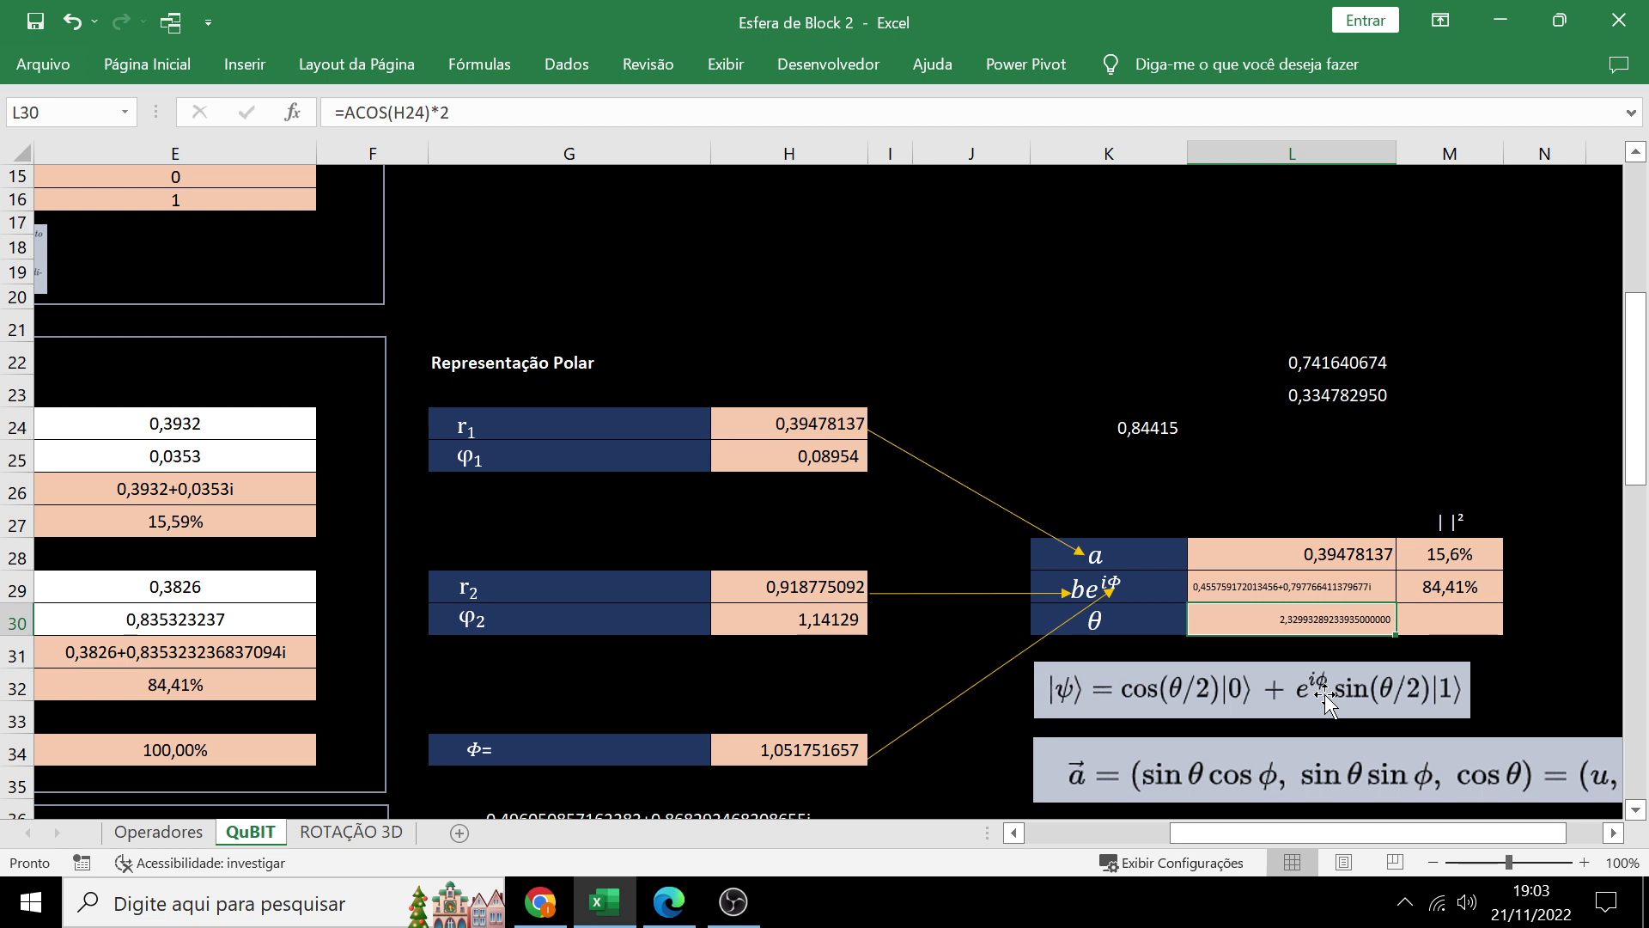
pyautogui.hotkey('ctrl', 'c')
# Step: Replace the first pi/2 in the gate code with θ 2.32993289233935, using a period as the decimal separator
pyautogui.click(539, 902)
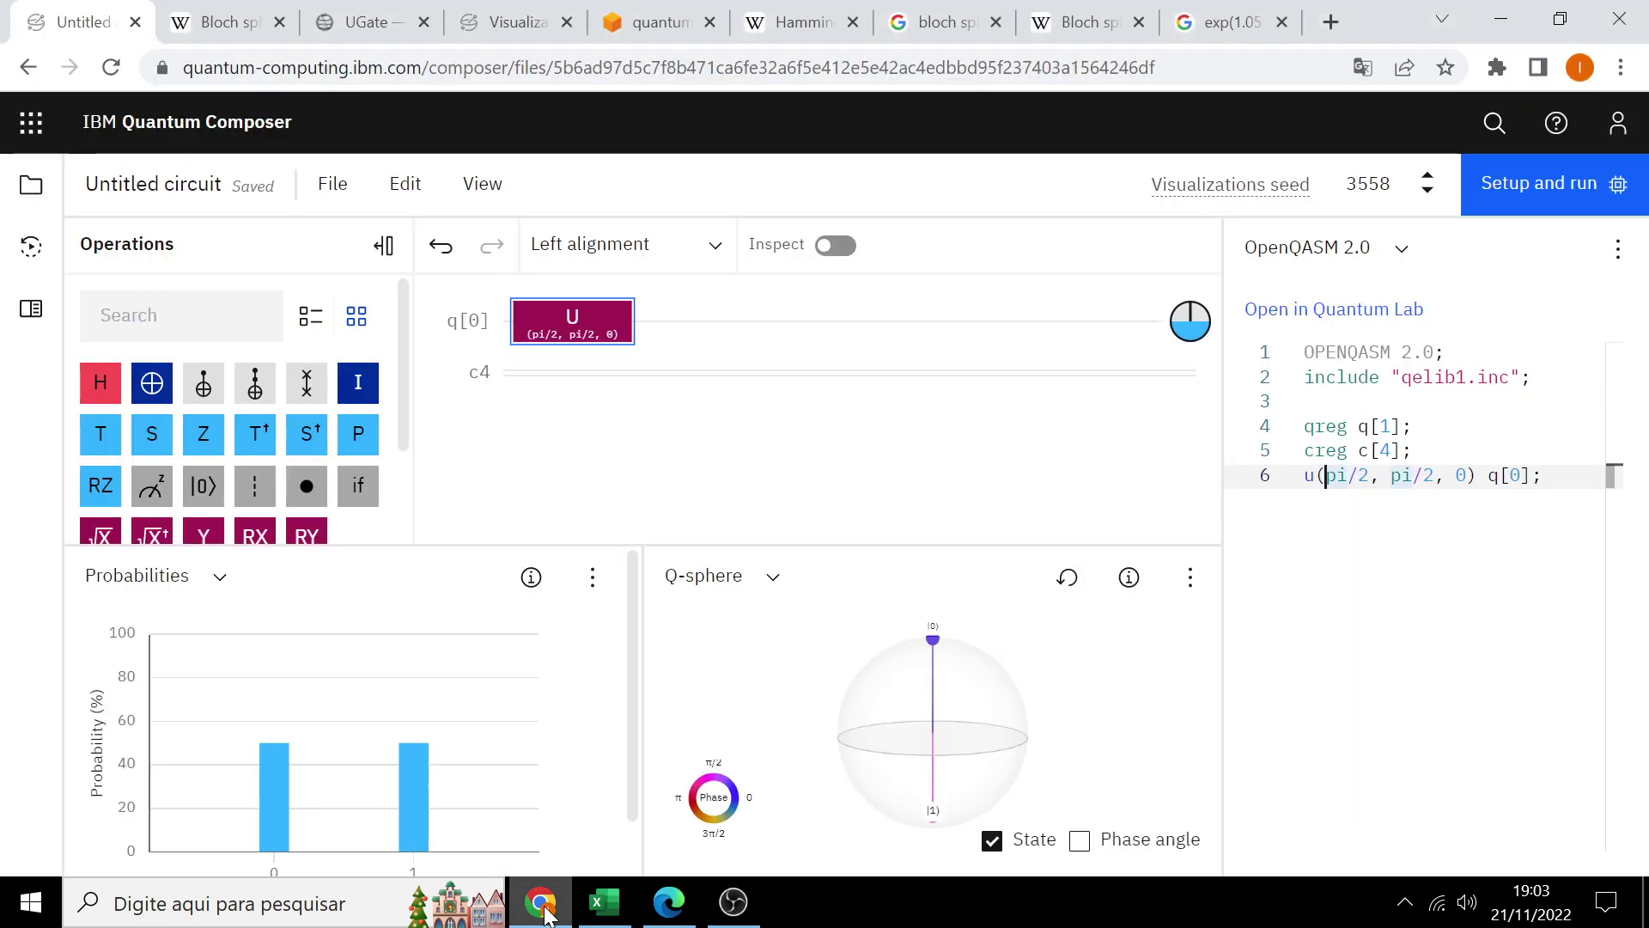
pyautogui.moveTo(1367, 483); pyautogui.dragTo(1332, 483)
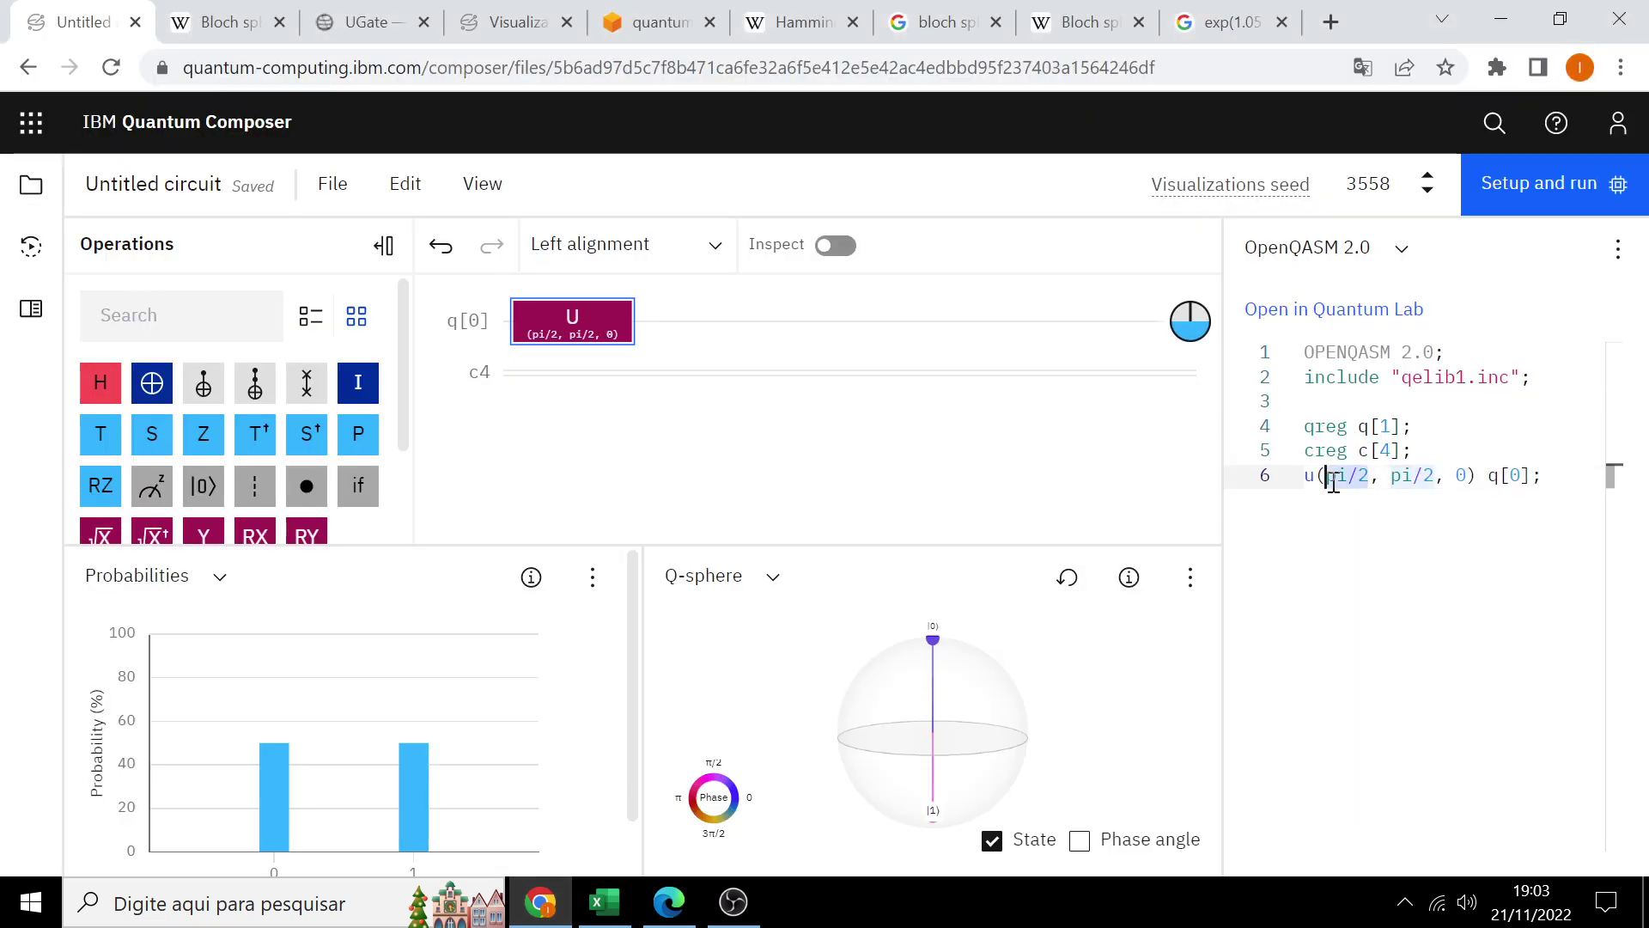
pyautogui.hotkey('ctrl', 'v')
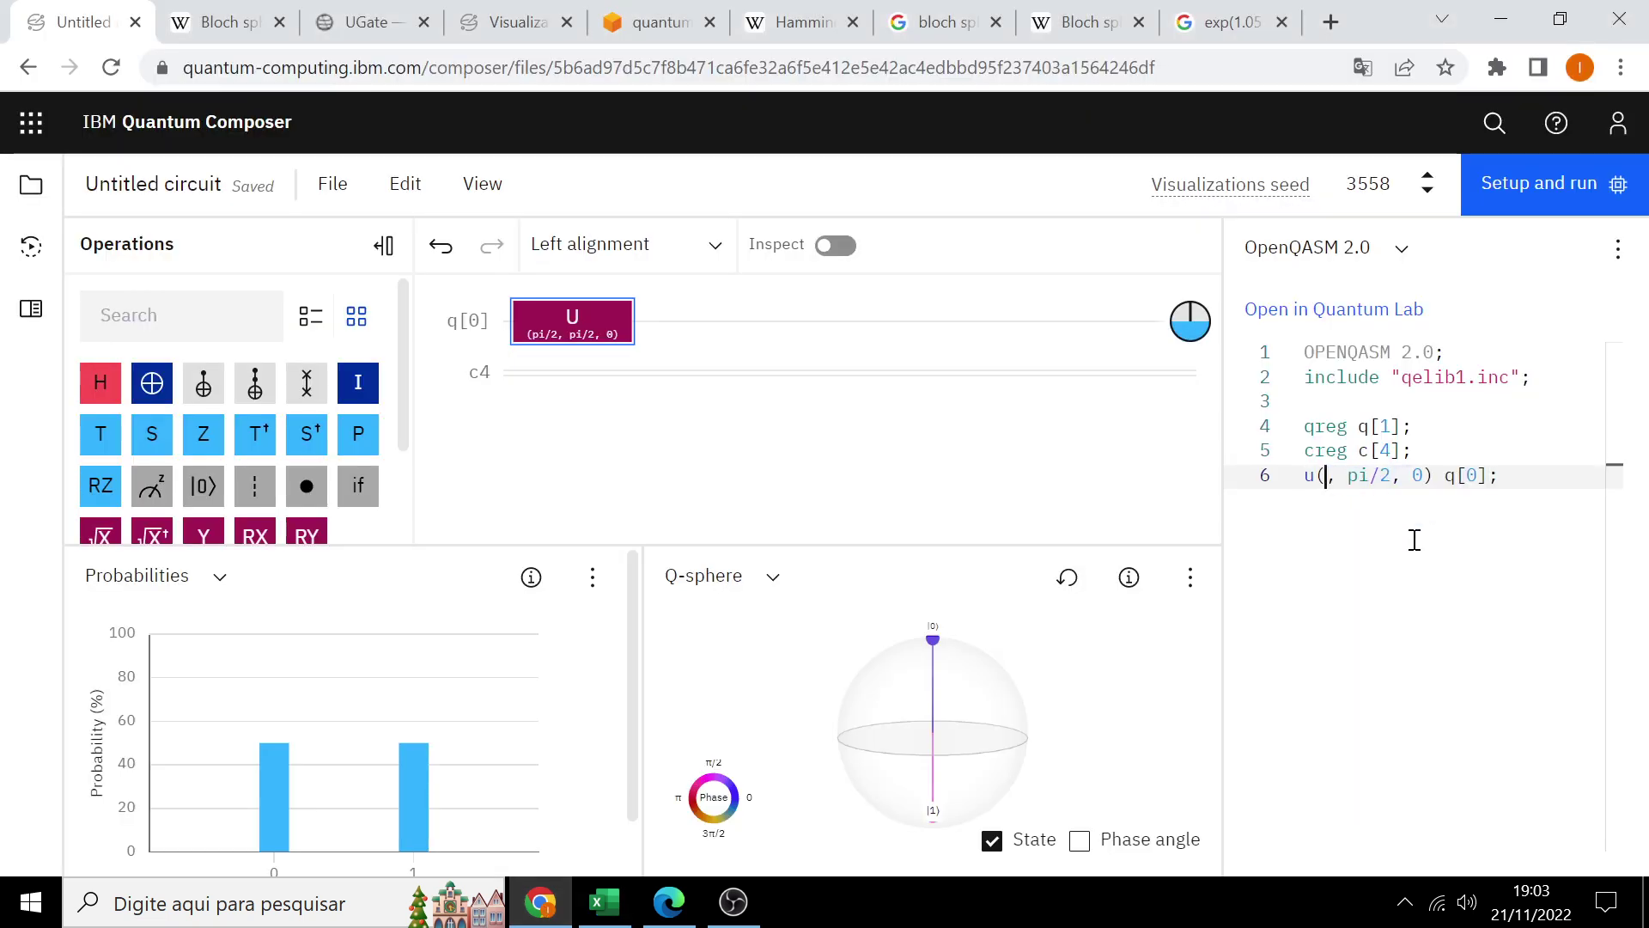
pyautogui.click(1356, 475)
pyautogui.press('BackSpace')
pyautogui.write('.')
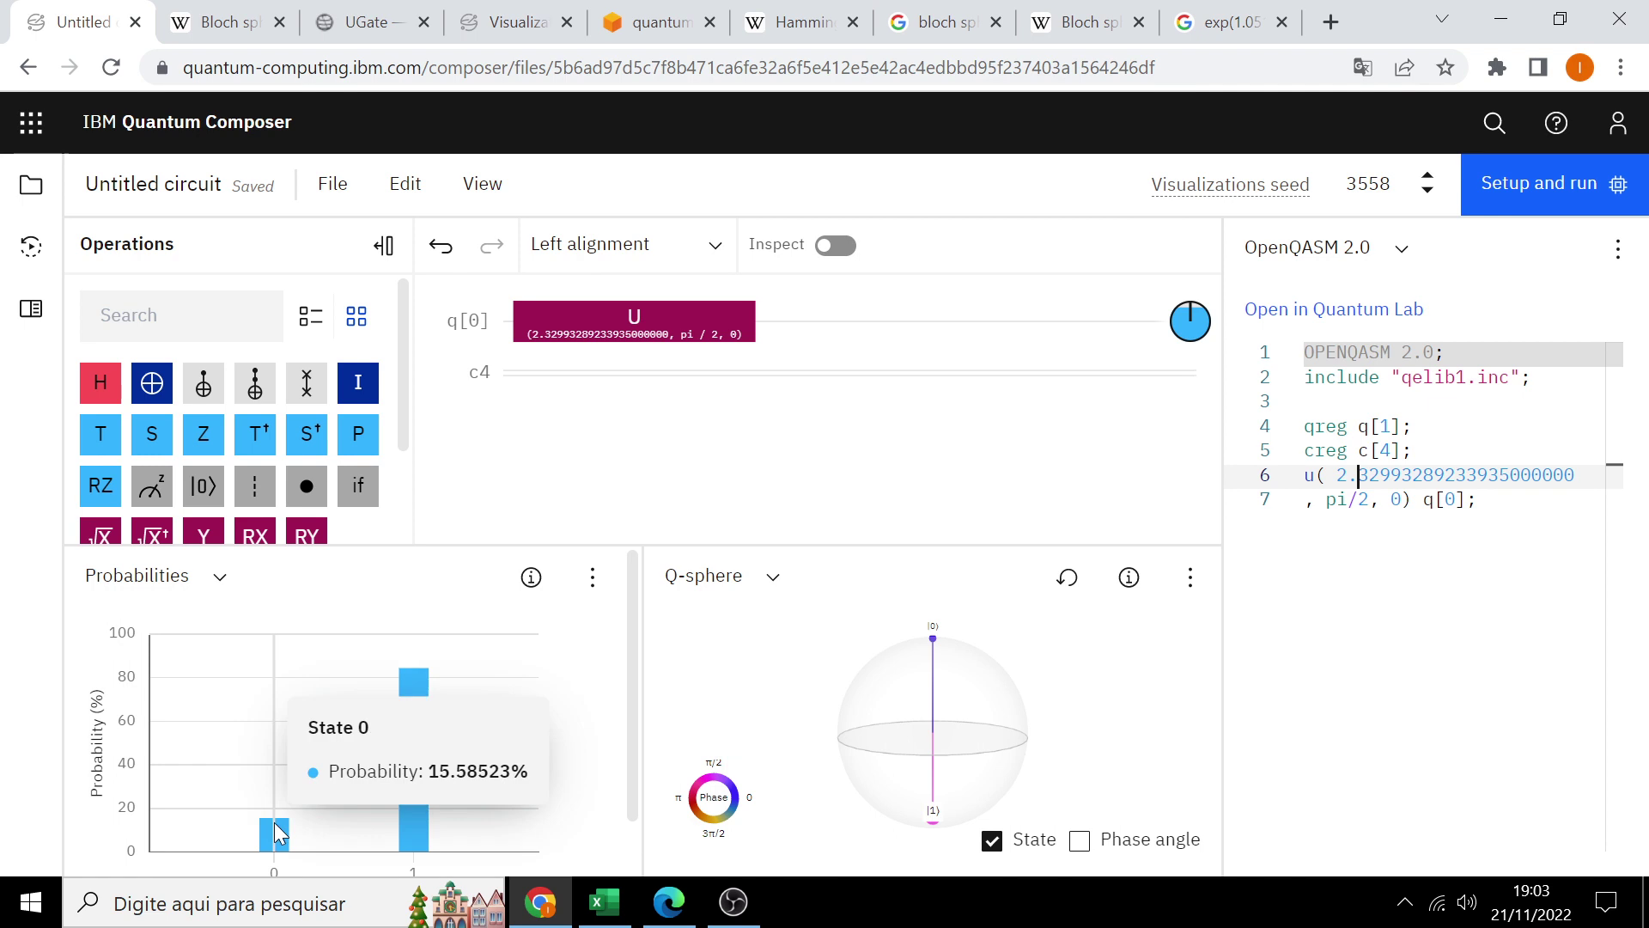
pyautogui.moveTo(413, 760)
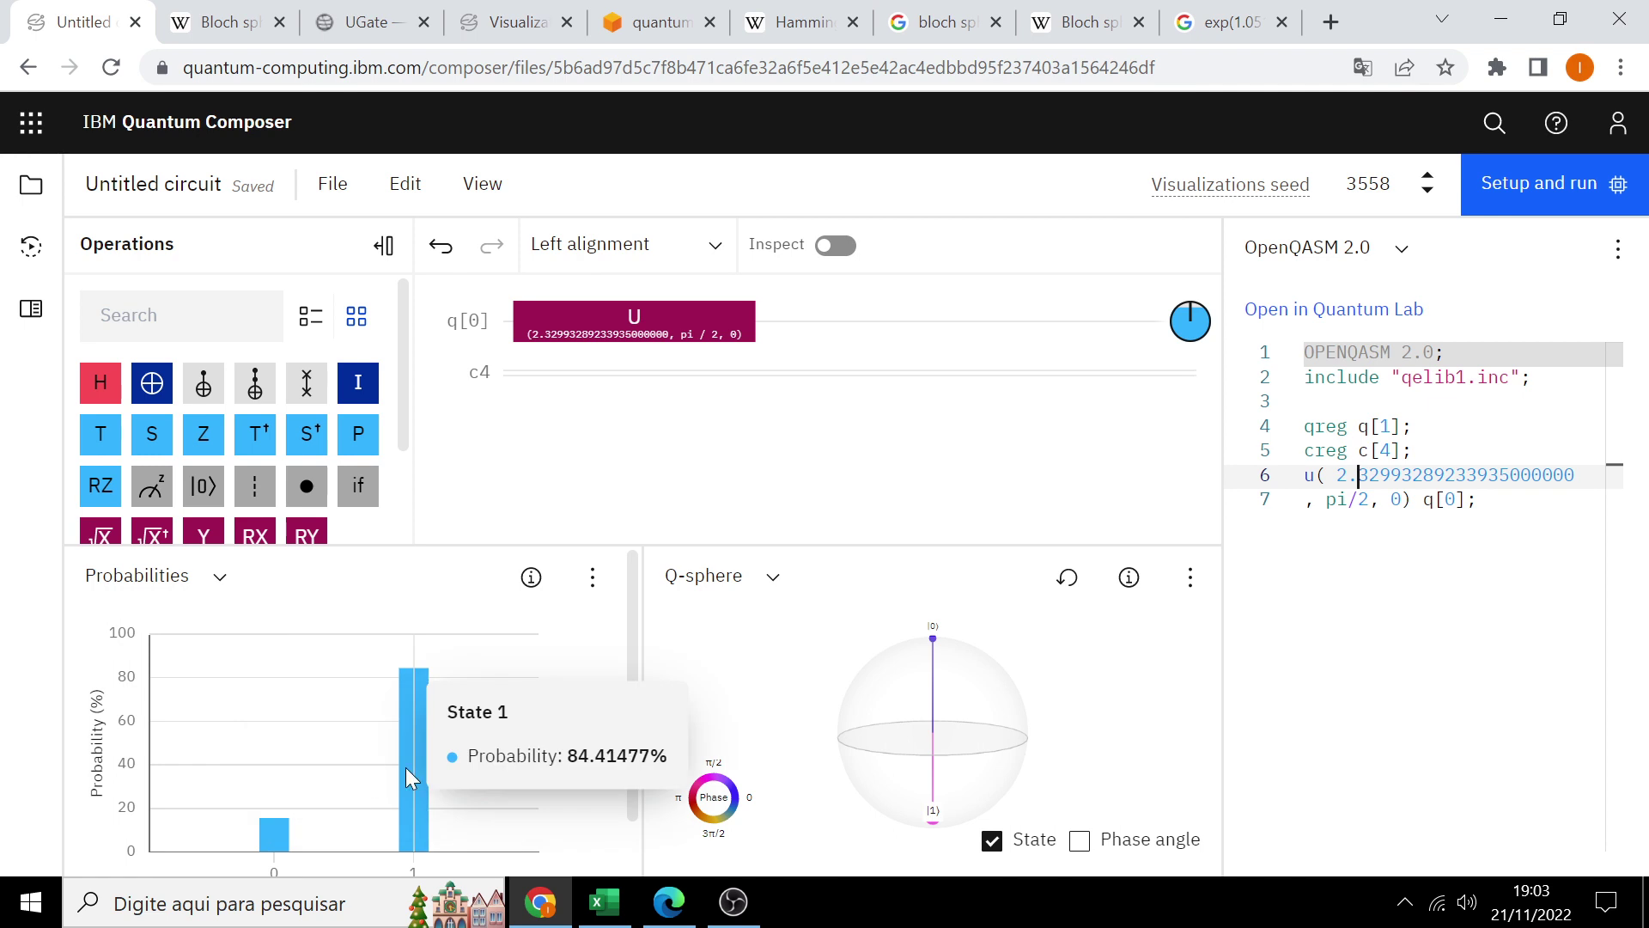
pyautogui.scroll(-1, 406, 766)
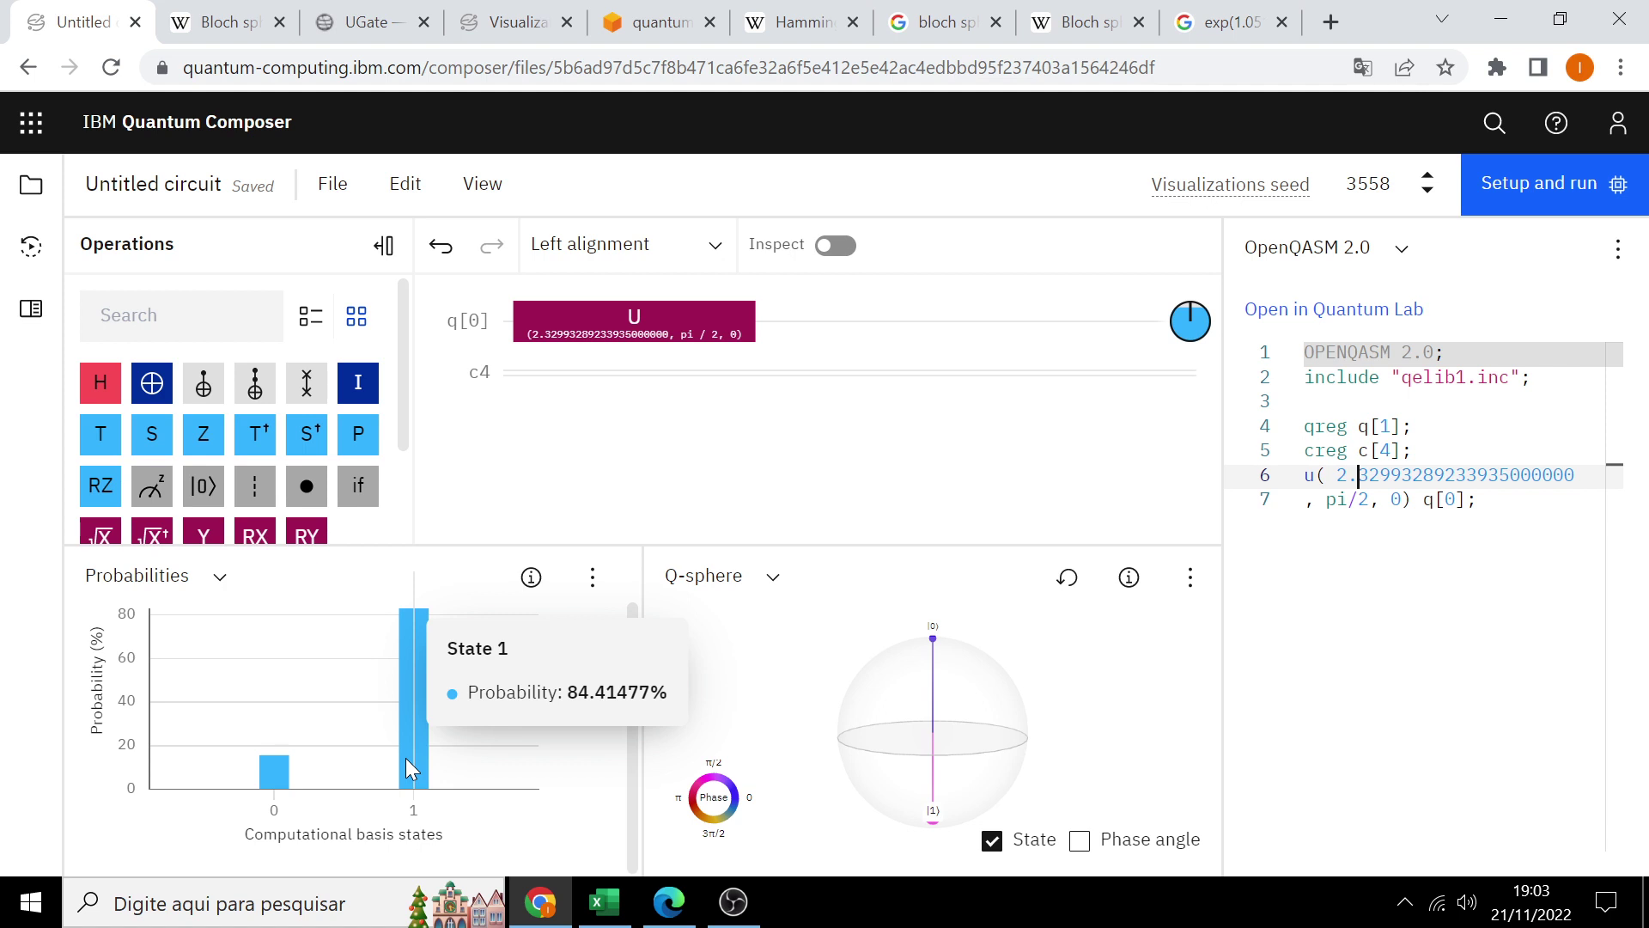
pyautogui.click(604, 902)
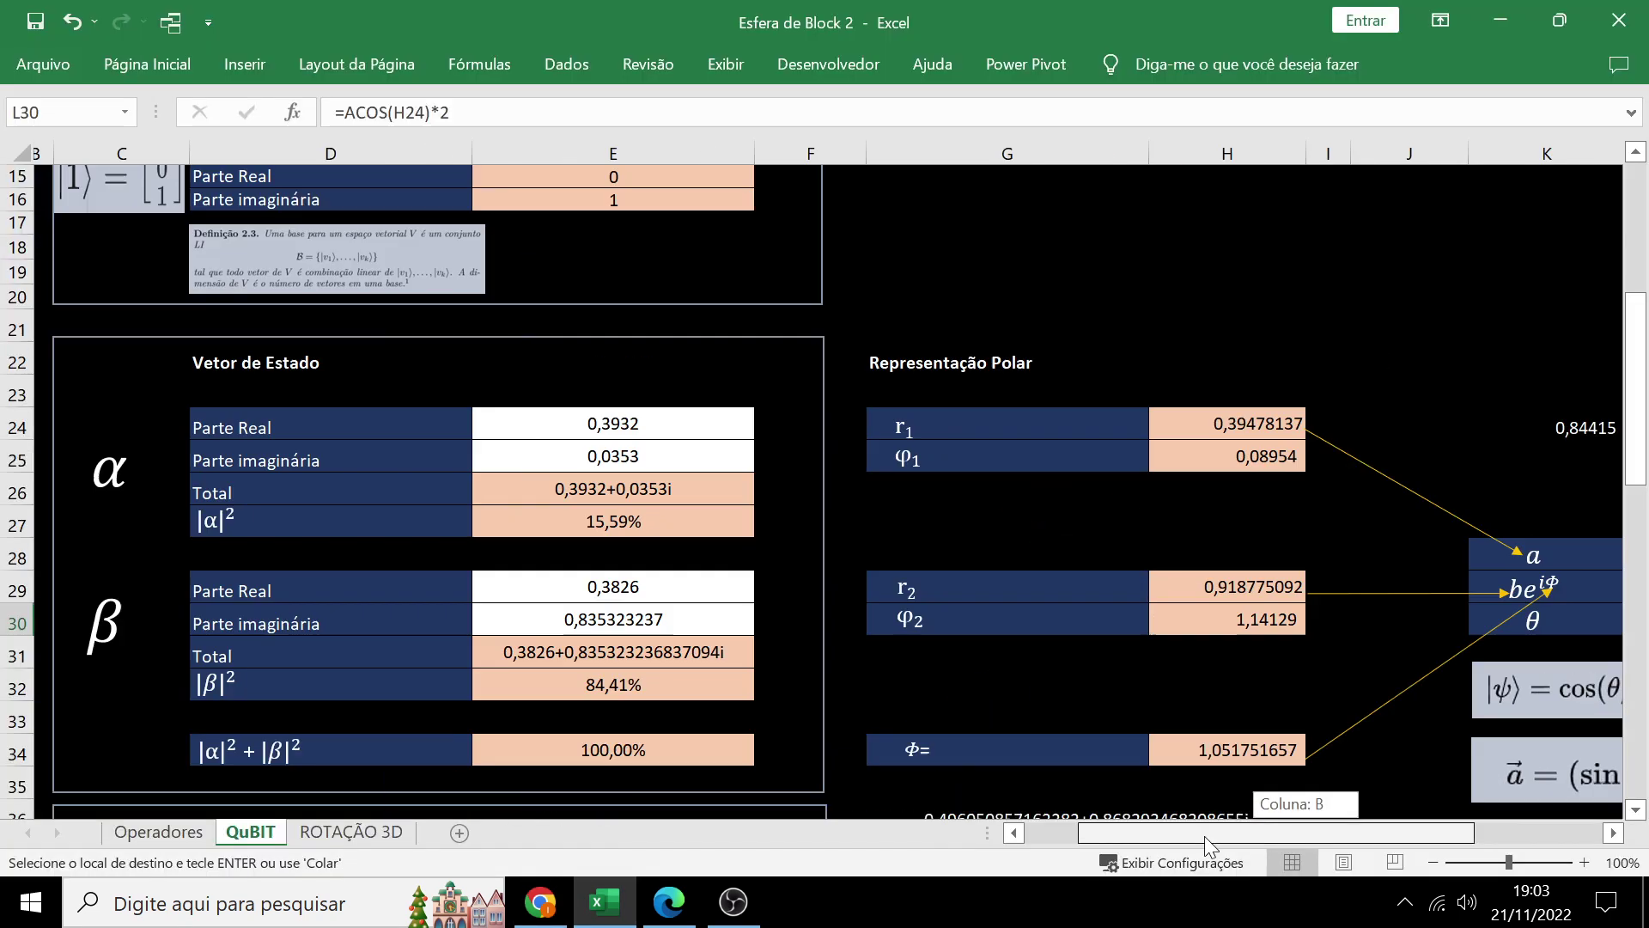
# Step: Select the |β|² cell E32 and pin the ribbon open on the Home commands
pyautogui.moveTo(1304, 833); pyautogui.dragTo(1159, 837)
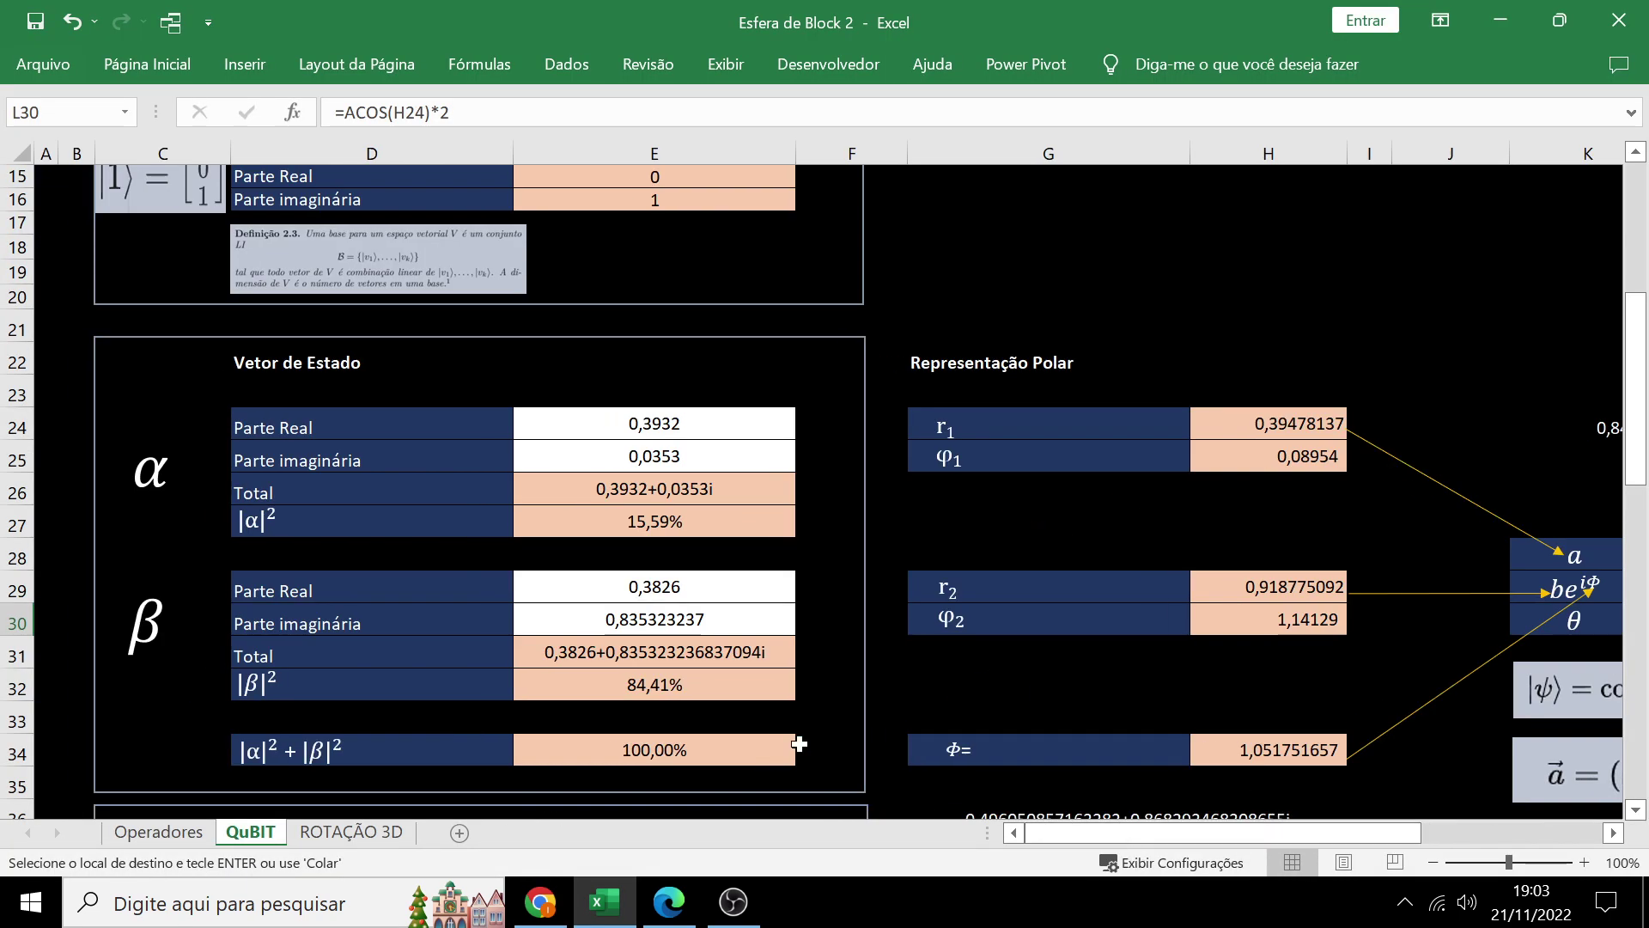
pyautogui.scroll(1, 595, 791)
pyautogui.scroll(4, 594, 789)
pyautogui.scroll(-4, 597, 787)
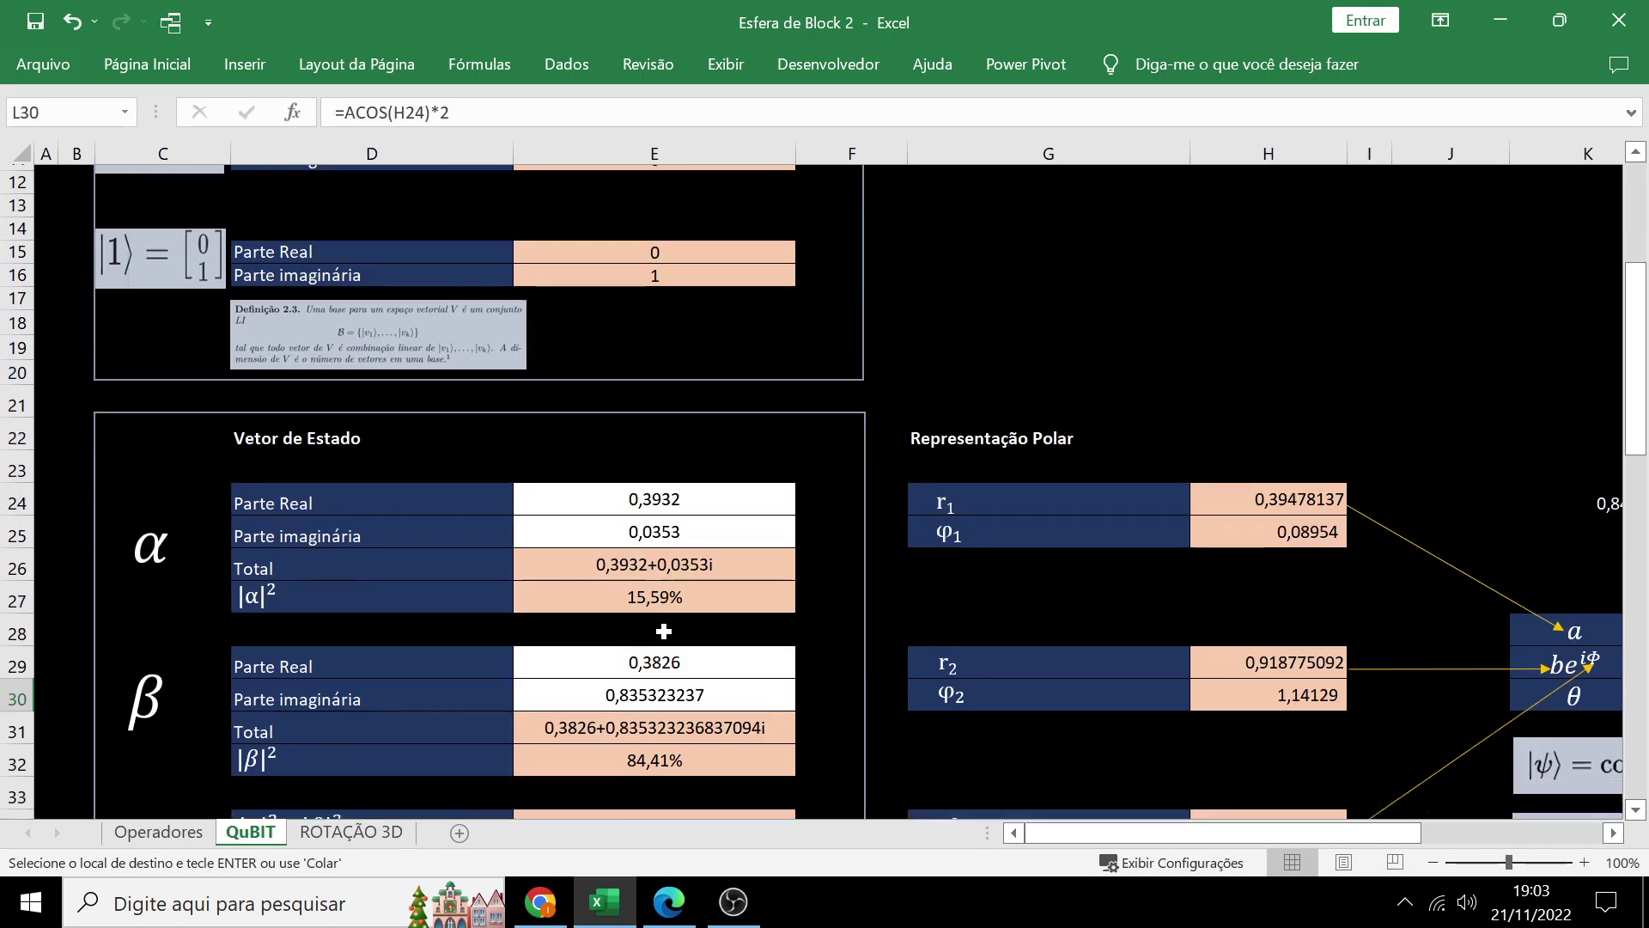
pyautogui.click(676, 728)
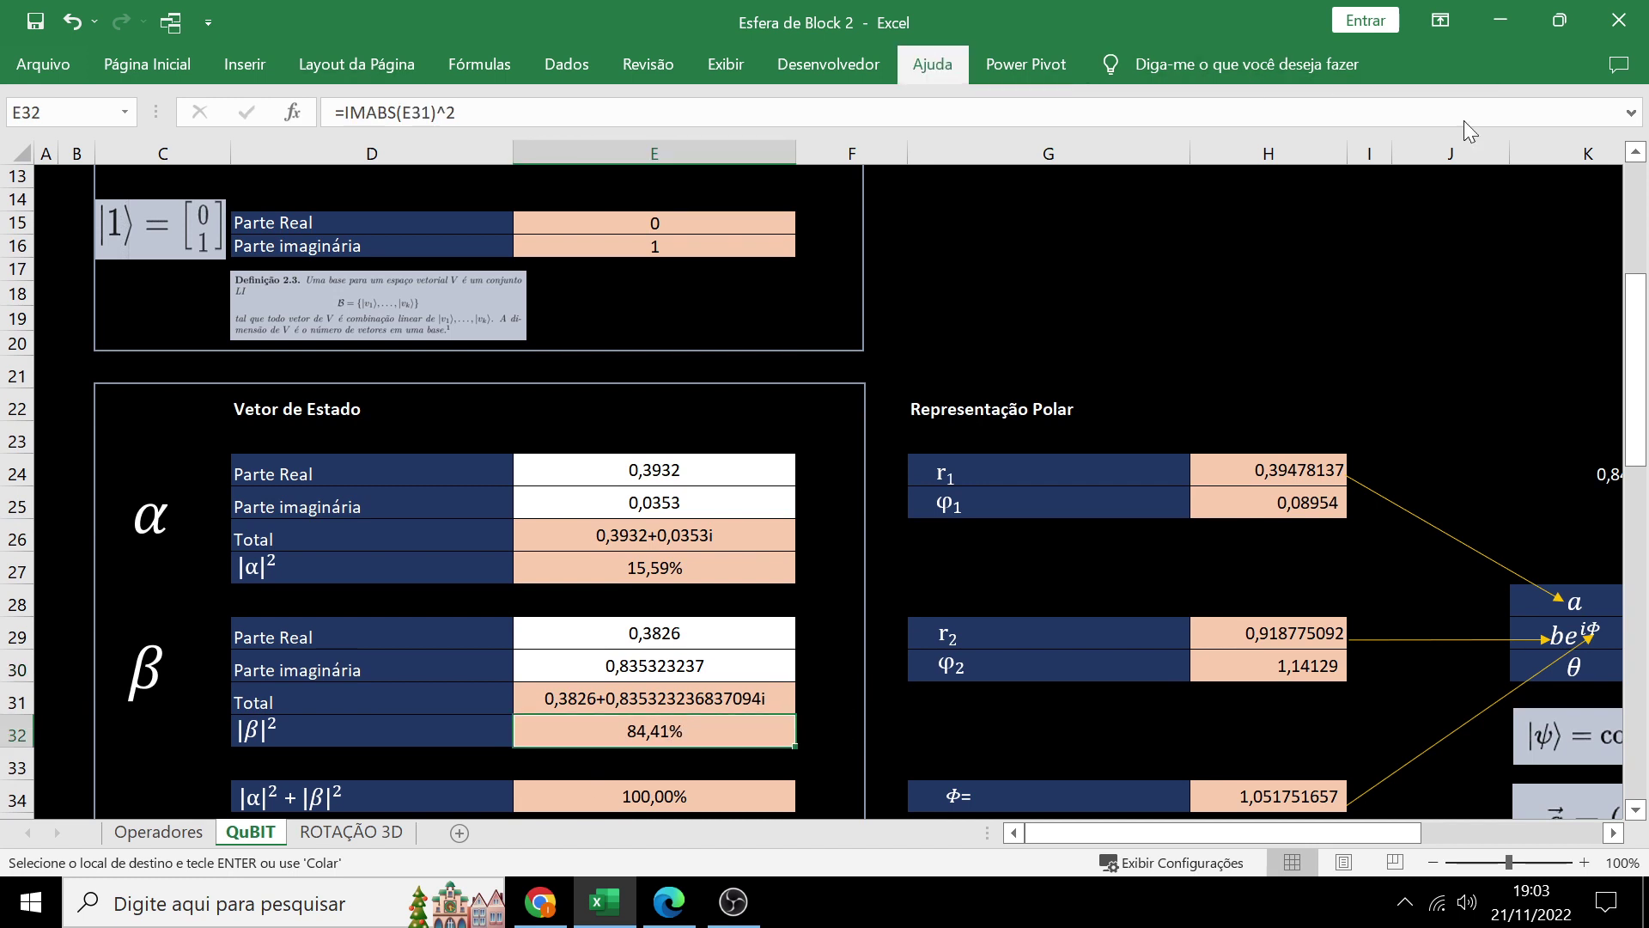
pyautogui.click(932, 64)
pyautogui.doubleClick(931, 64)
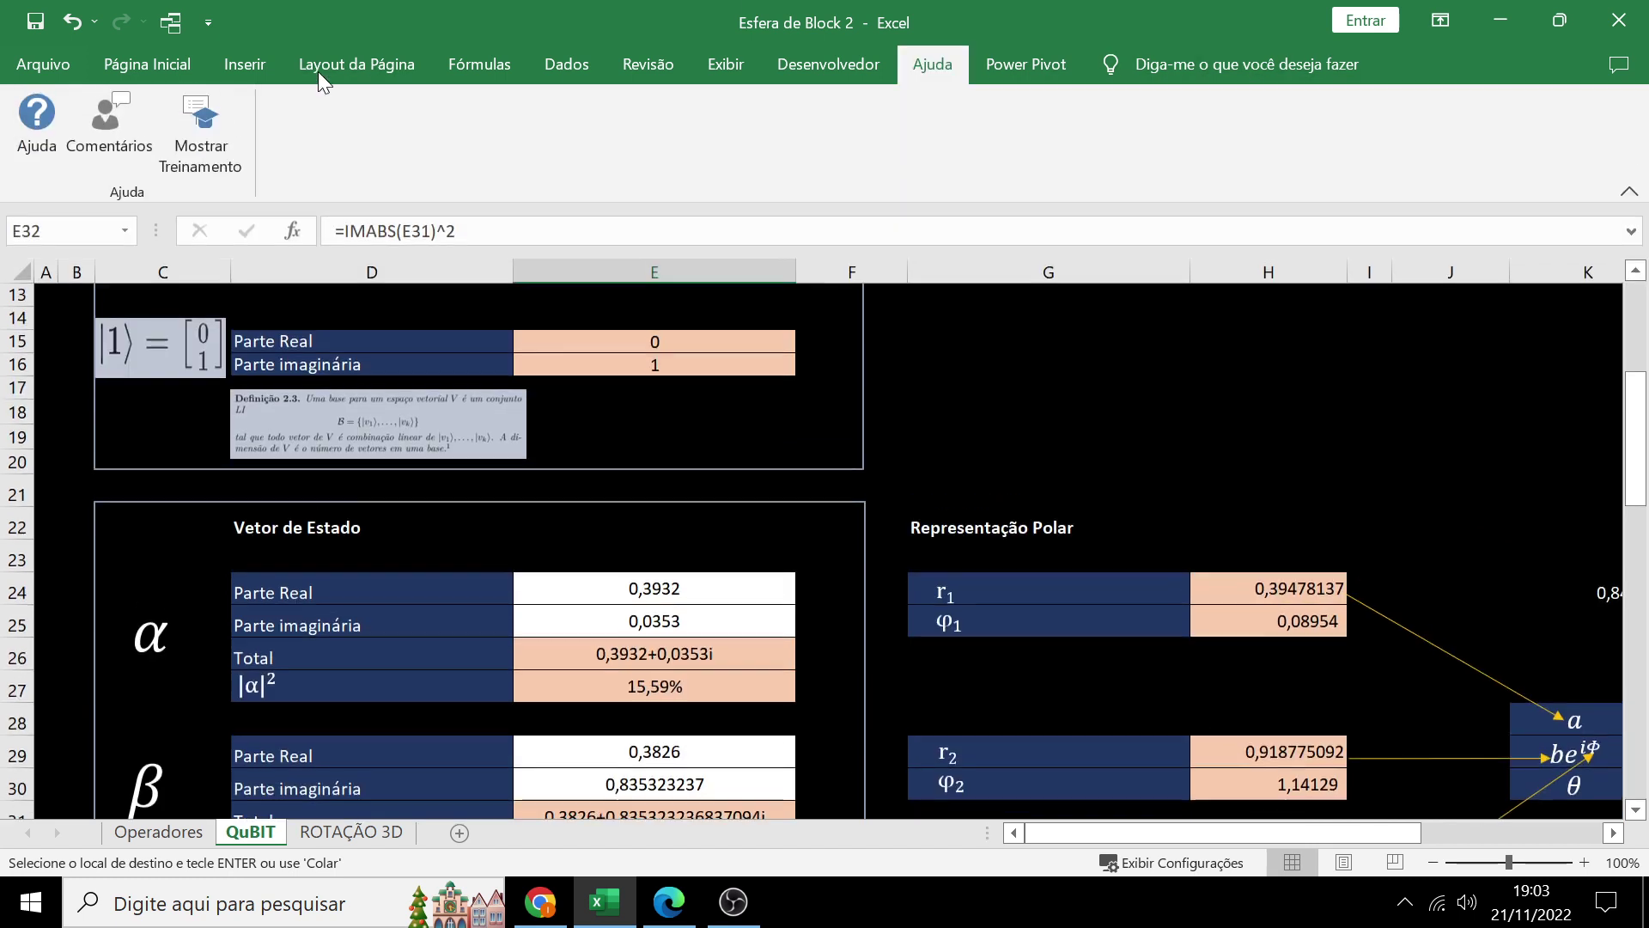
pyautogui.click(176, 73)
pyautogui.click(803, 155)
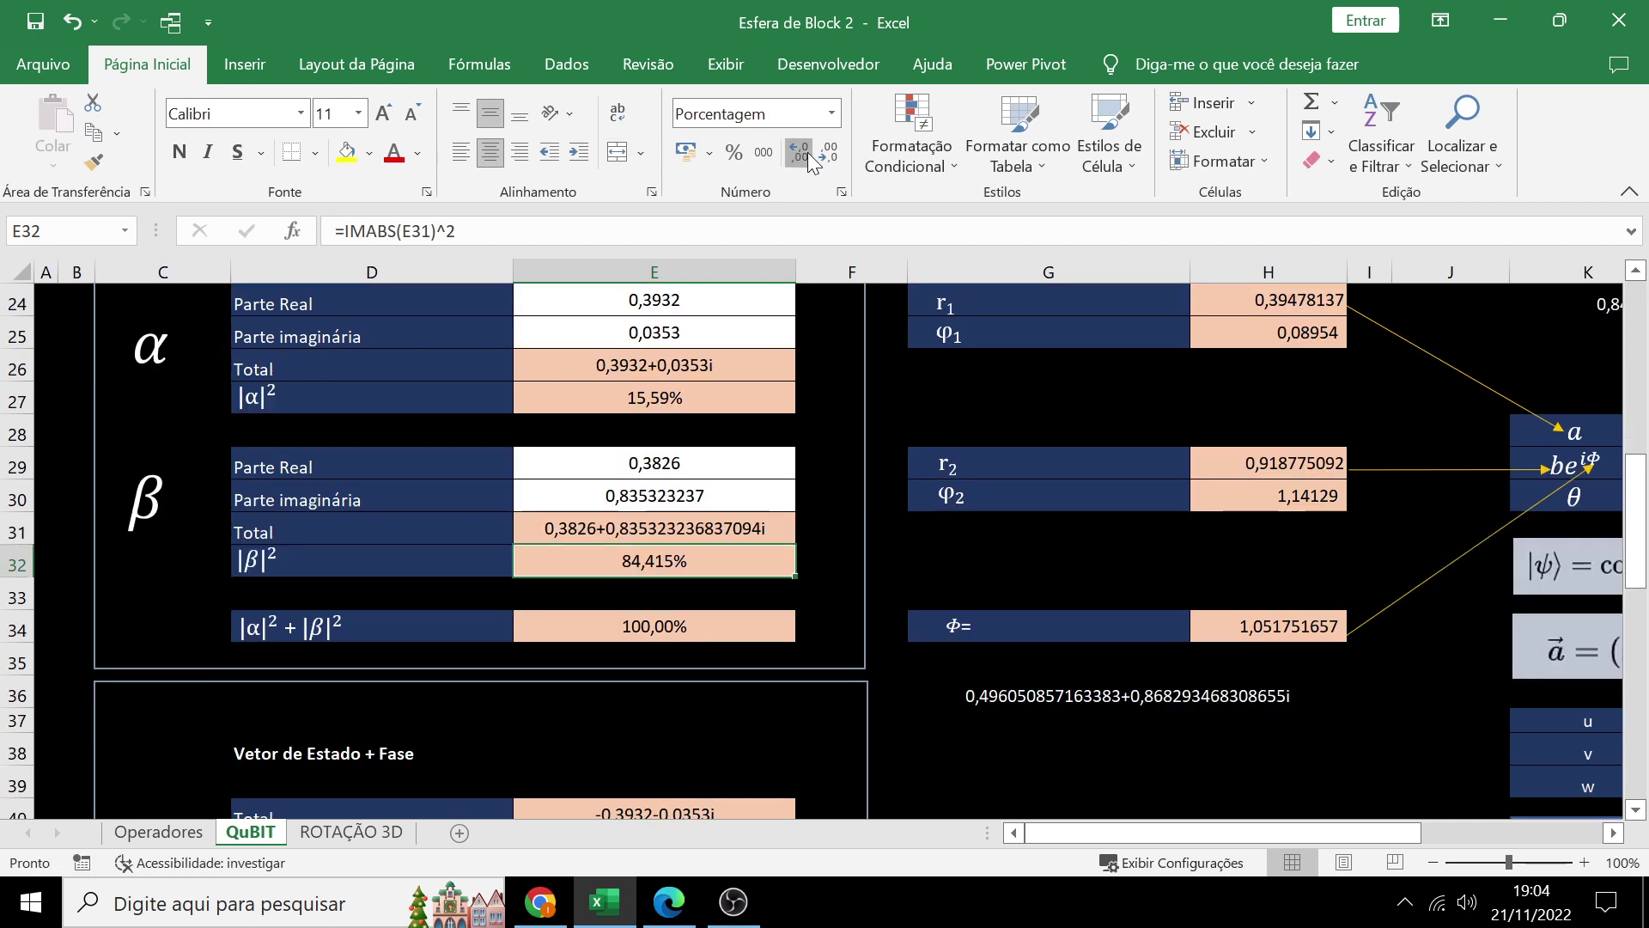
pyautogui.click(807, 157)
pyautogui.click(807, 158)
pyautogui.click(807, 157)
pyautogui.click(808, 157)
pyautogui.click(807, 157)
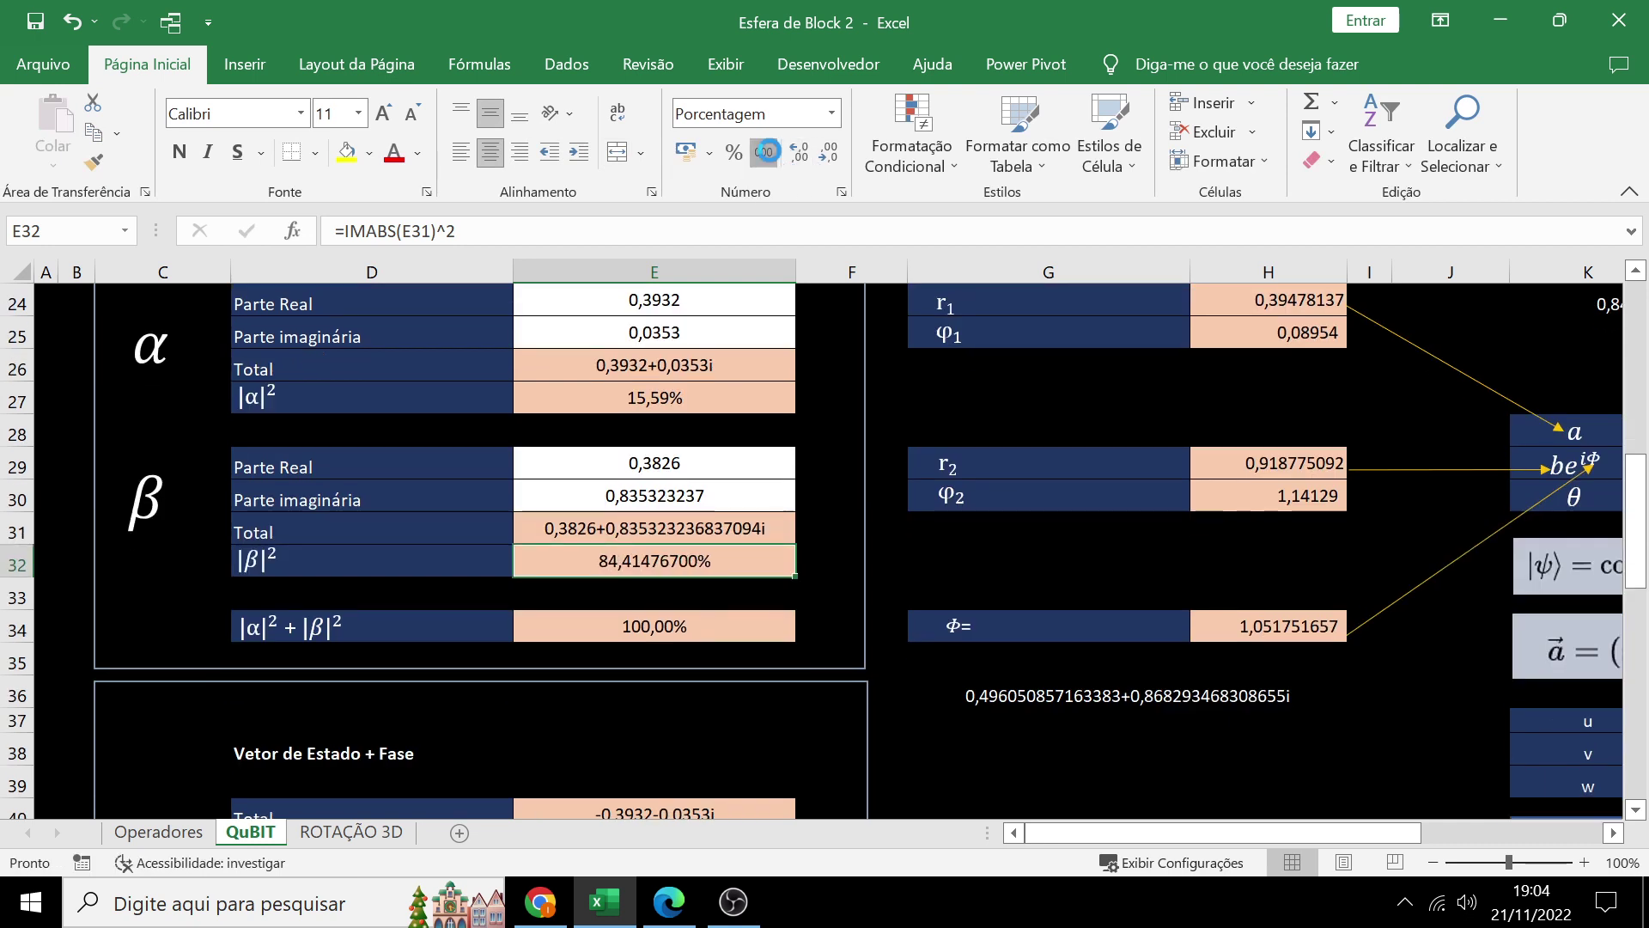
pyautogui.click(766, 152)
pyautogui.doubleClick(807, 157)
pyautogui.click(807, 158)
pyautogui.doubleClick(808, 158)
pyautogui.doubleClick(807, 157)
pyautogui.doubleClick(808, 157)
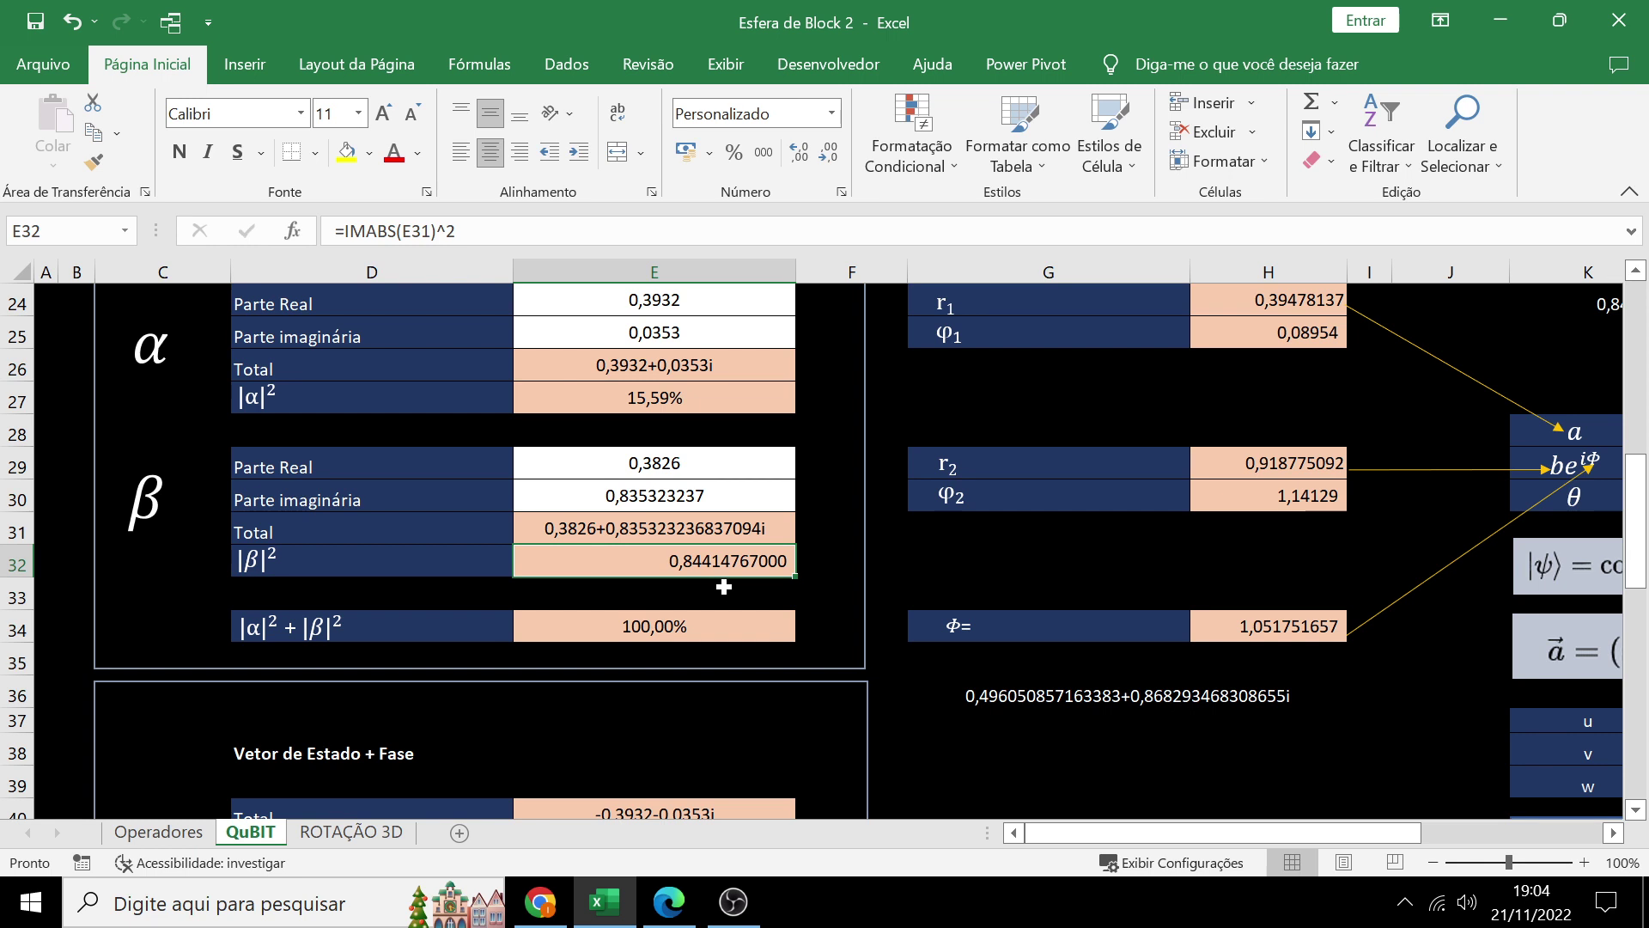
pyautogui.click(540, 902)
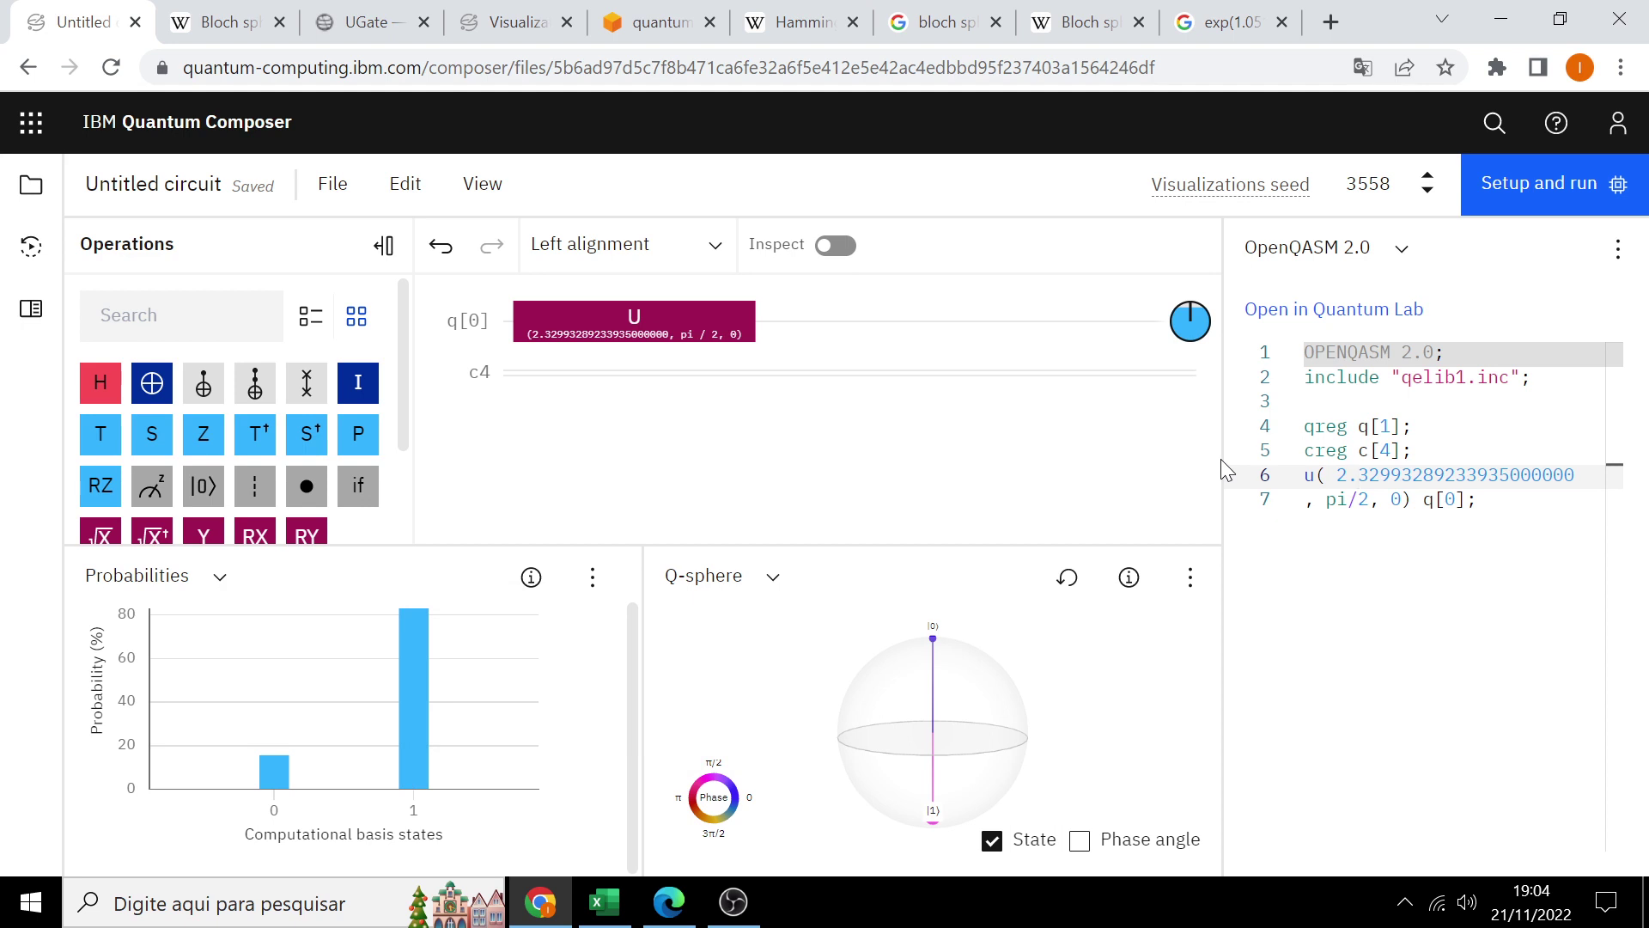
pyautogui.moveTo(596, 902)
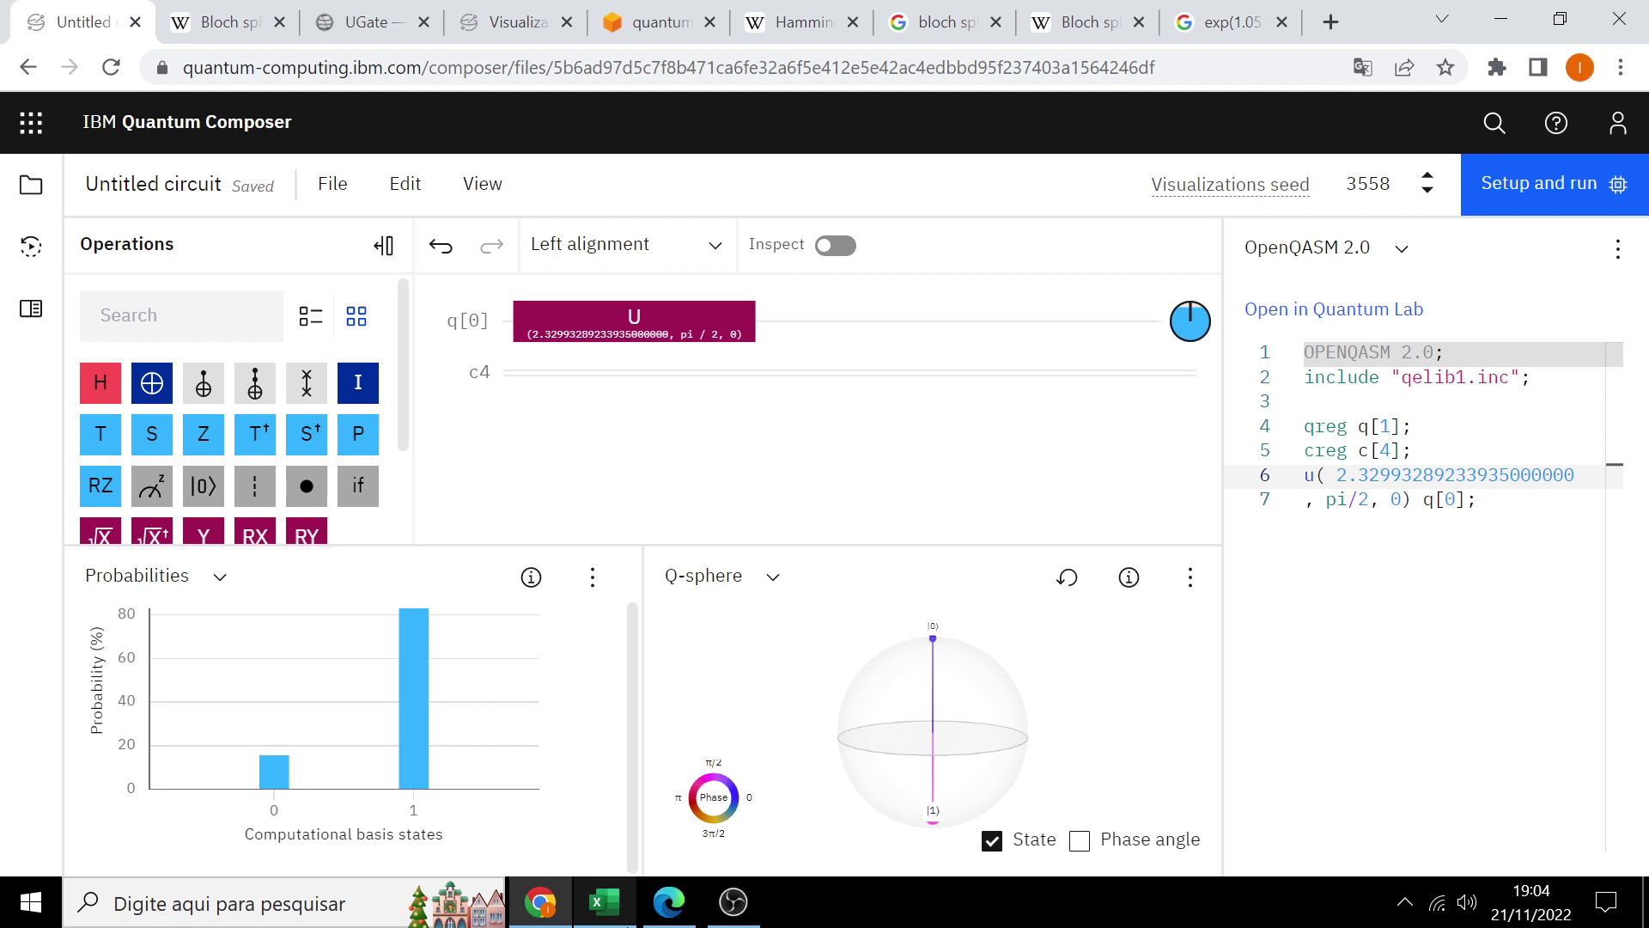
# Step: Paste Φ from cell H34 over the second pi/2 in the gate code as 1.051751657
pyautogui.click(605, 901)
pyautogui.click(1328, 626)
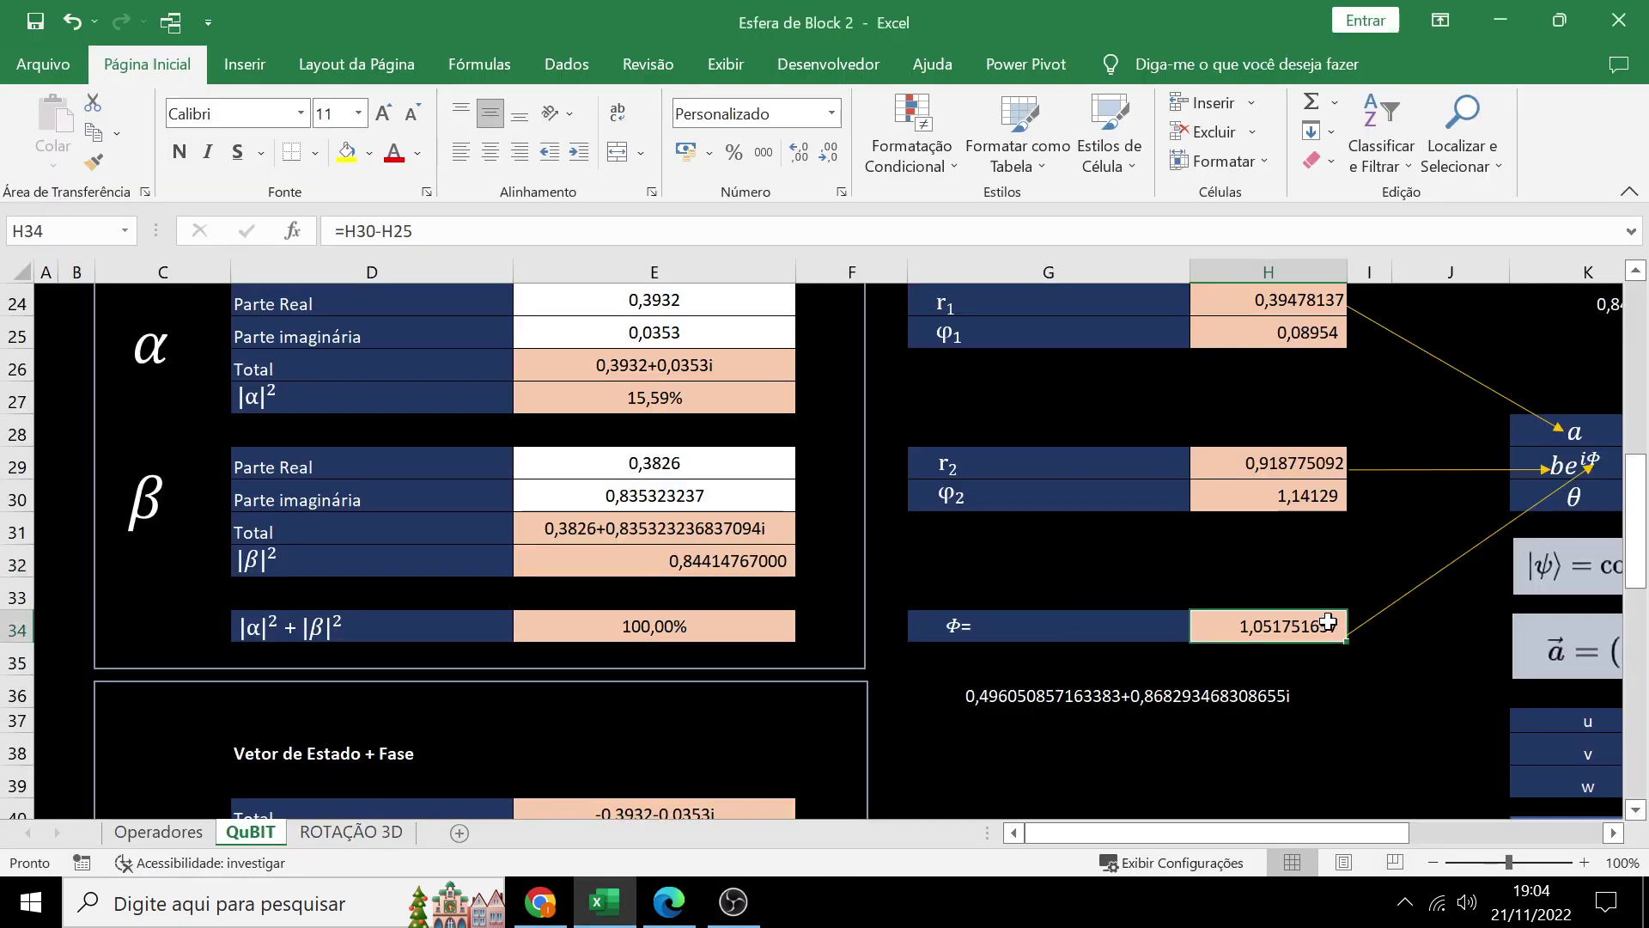
pyautogui.hotkey('ctrl', 'c')
pyautogui.click(1501, 24)
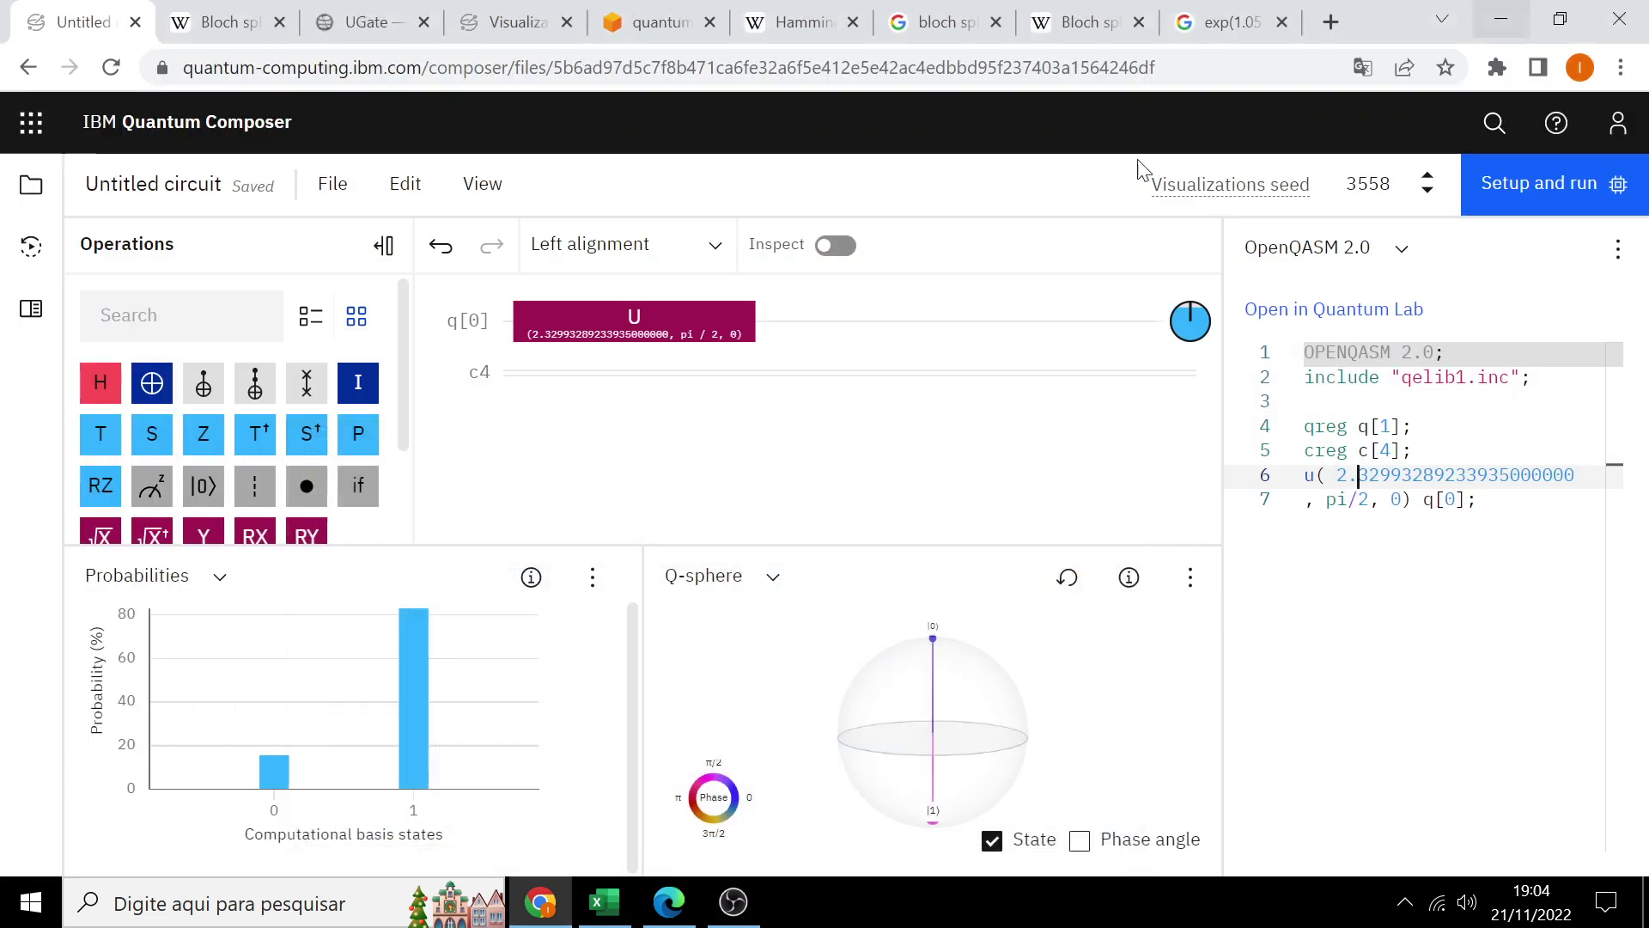
pyautogui.moveTo(1372, 498); pyautogui.dragTo(1335, 498)
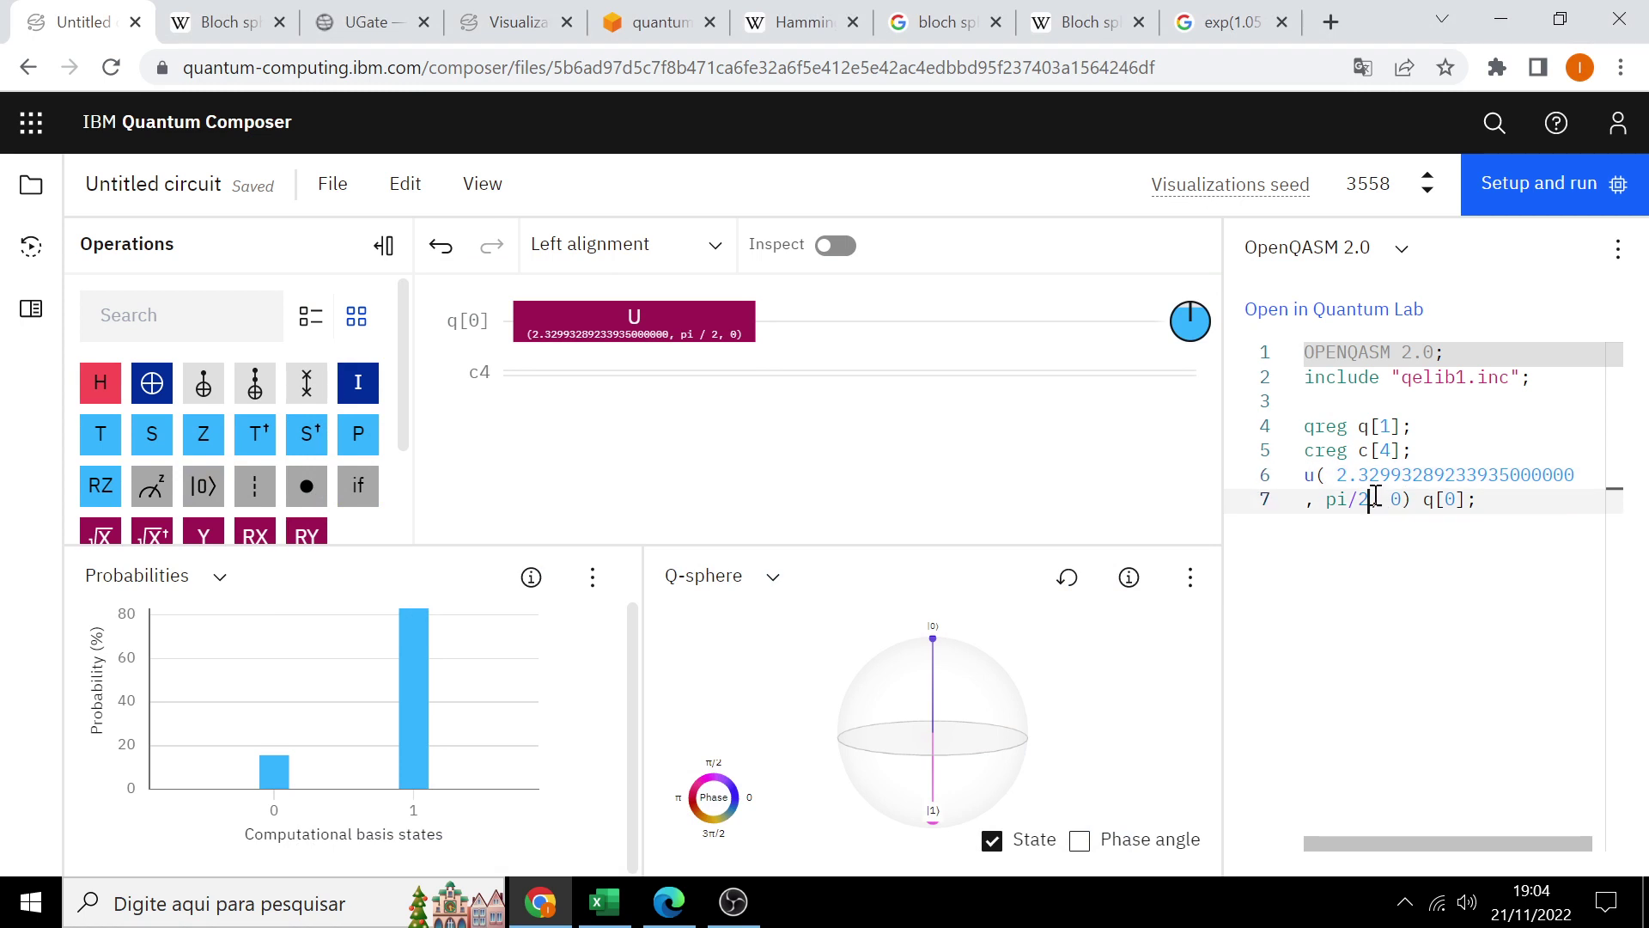
pyautogui.hotkey('ctrl', 'v')
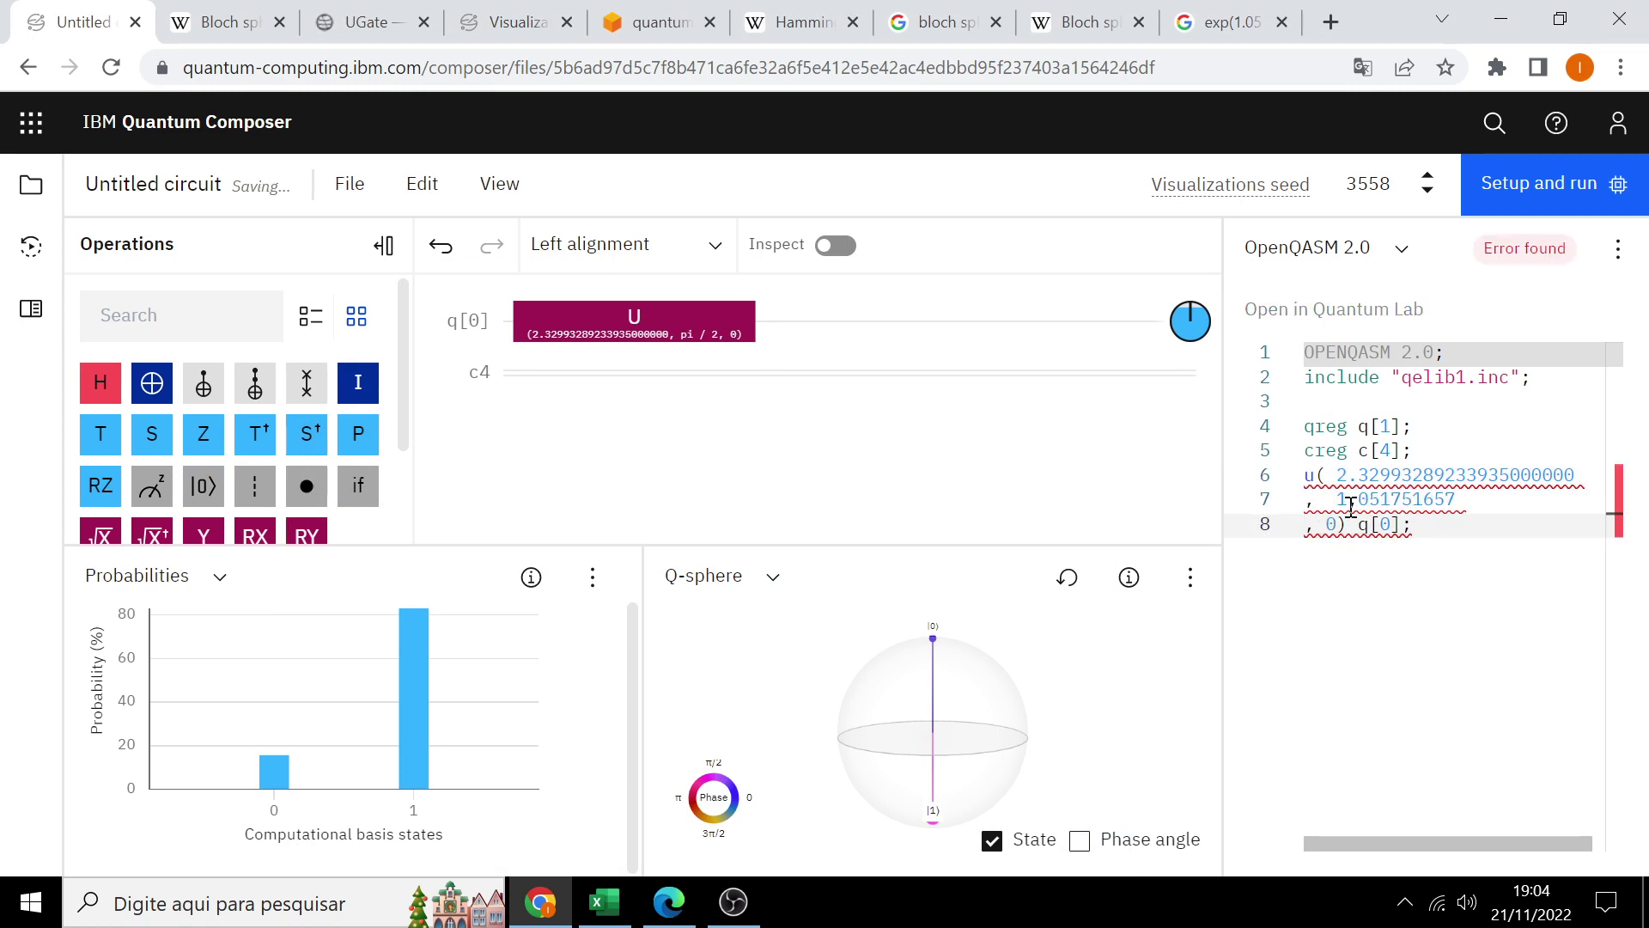
pyautogui.click(1355, 499)
pyautogui.press('BackSpace')
pyautogui.write('.')
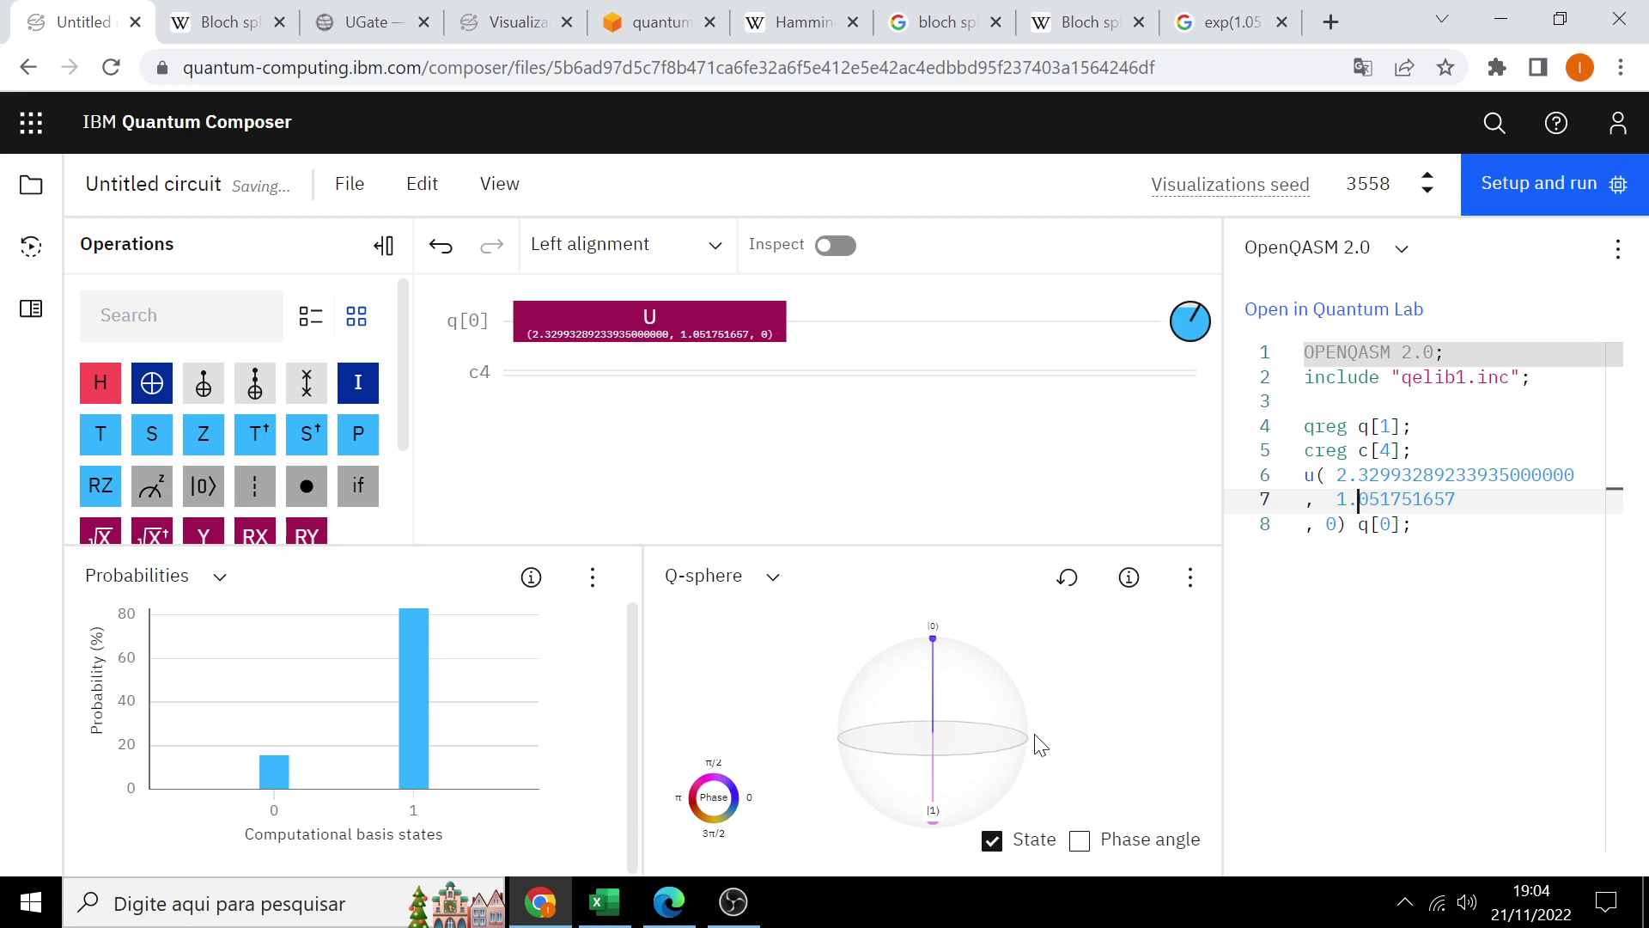
# Step: Orbit the Q-sphere to check the state, then go to Excel's ROTAÇÃO 3D sheet
pyautogui.moveTo(997, 751); pyautogui.dragTo(1002, 729)
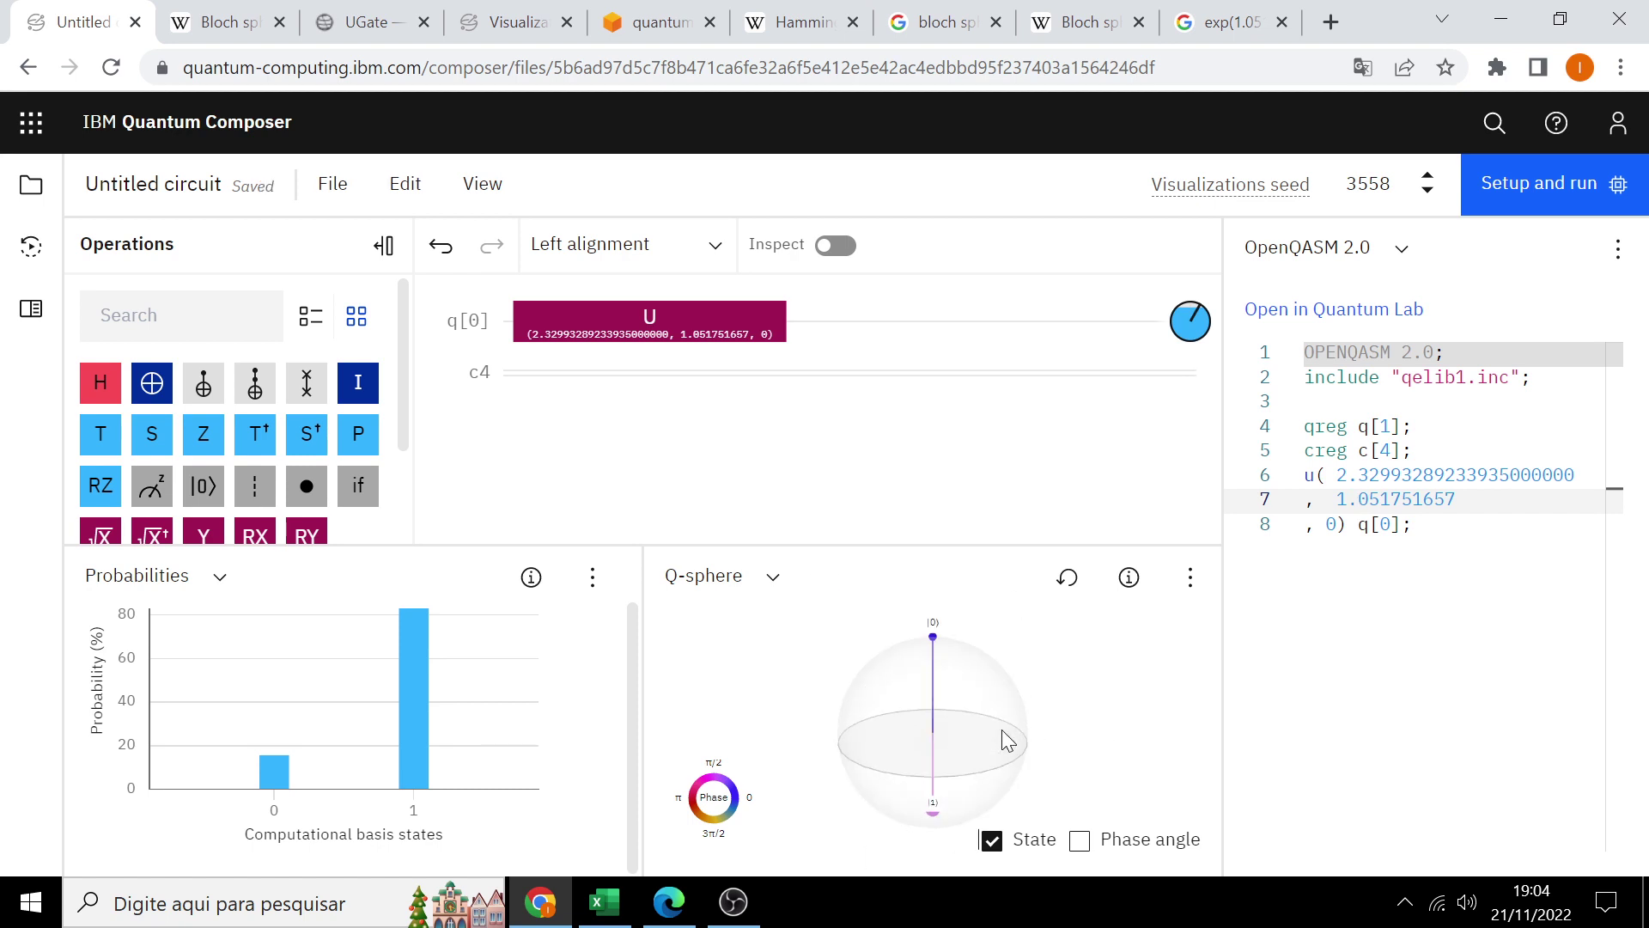
pyautogui.moveTo(895, 735)
pyautogui.mouseDown()
pyautogui.moveTo(924, 755)
pyautogui.moveTo(926, 733)
pyautogui.mouseUp()
pyautogui.click(604, 902)
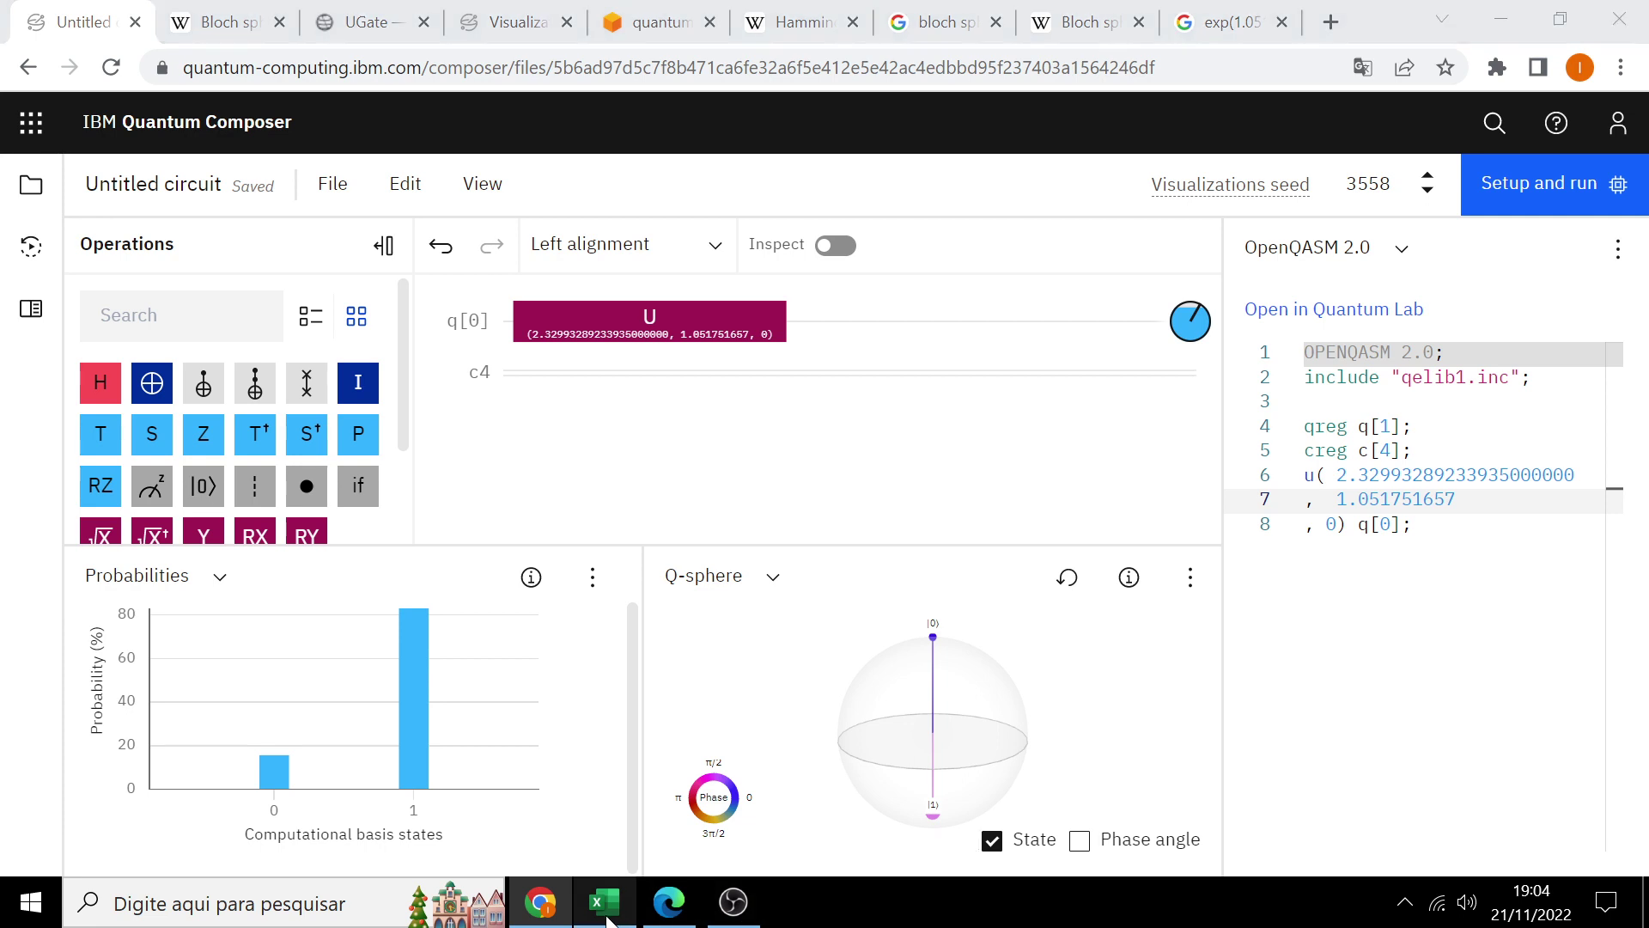
pyautogui.click(368, 832)
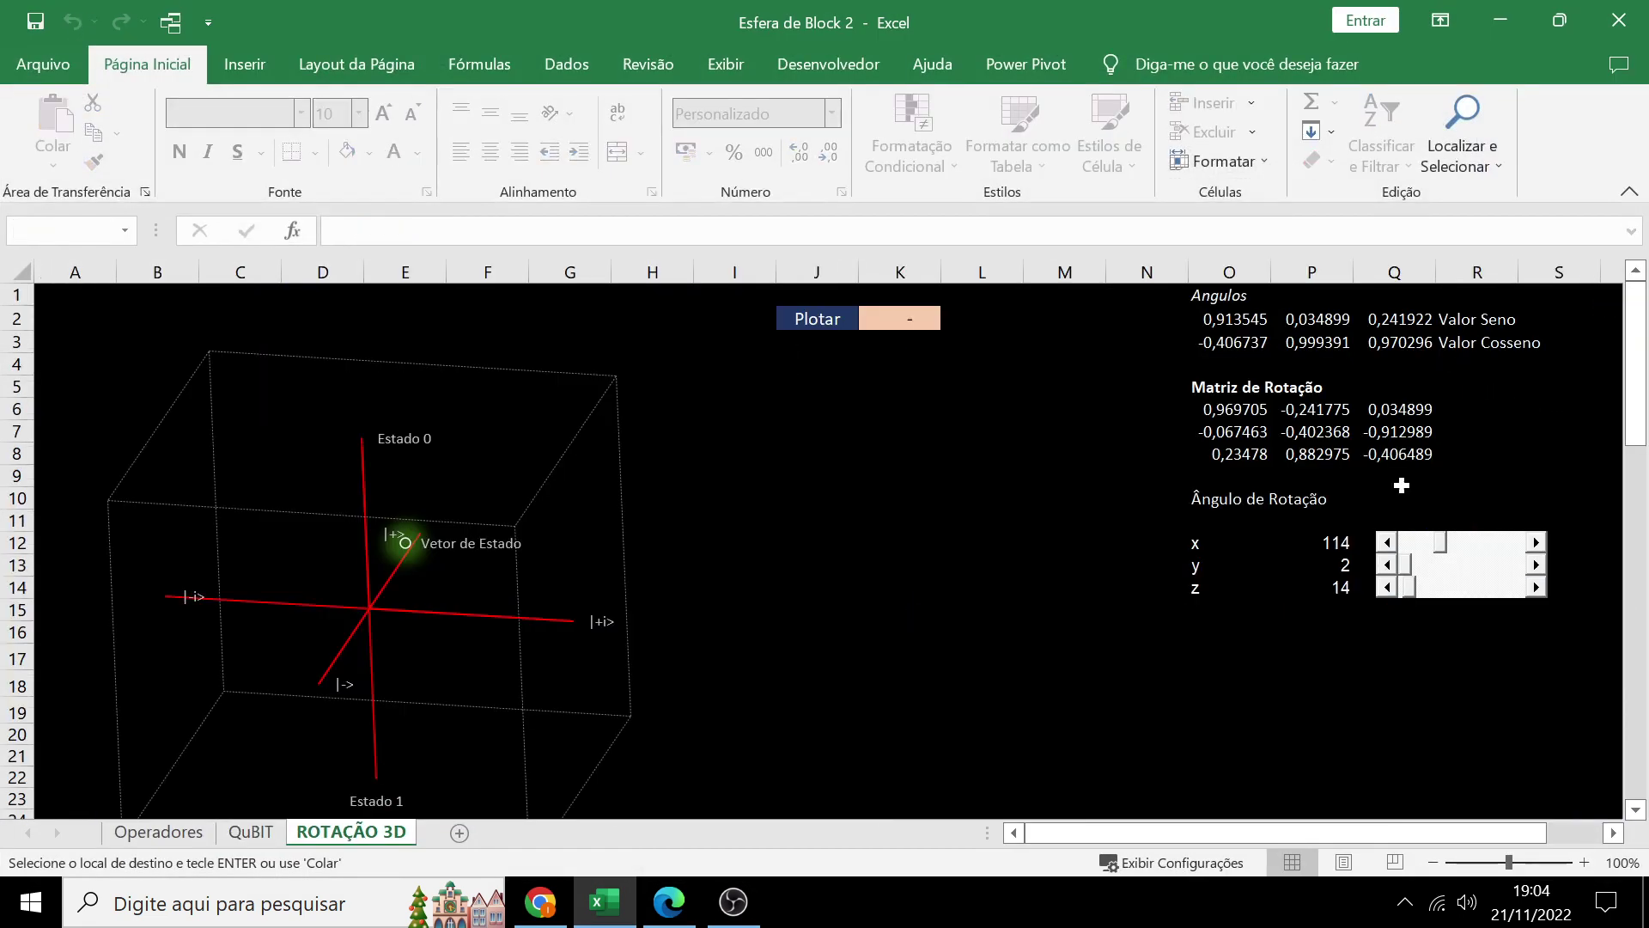
# Step: Adjust the 3D plot's rotation to x 101 and y 0 with the scrollbar arrows
pyautogui.moveTo(1405, 565); pyautogui.dragTo(1395, 567)
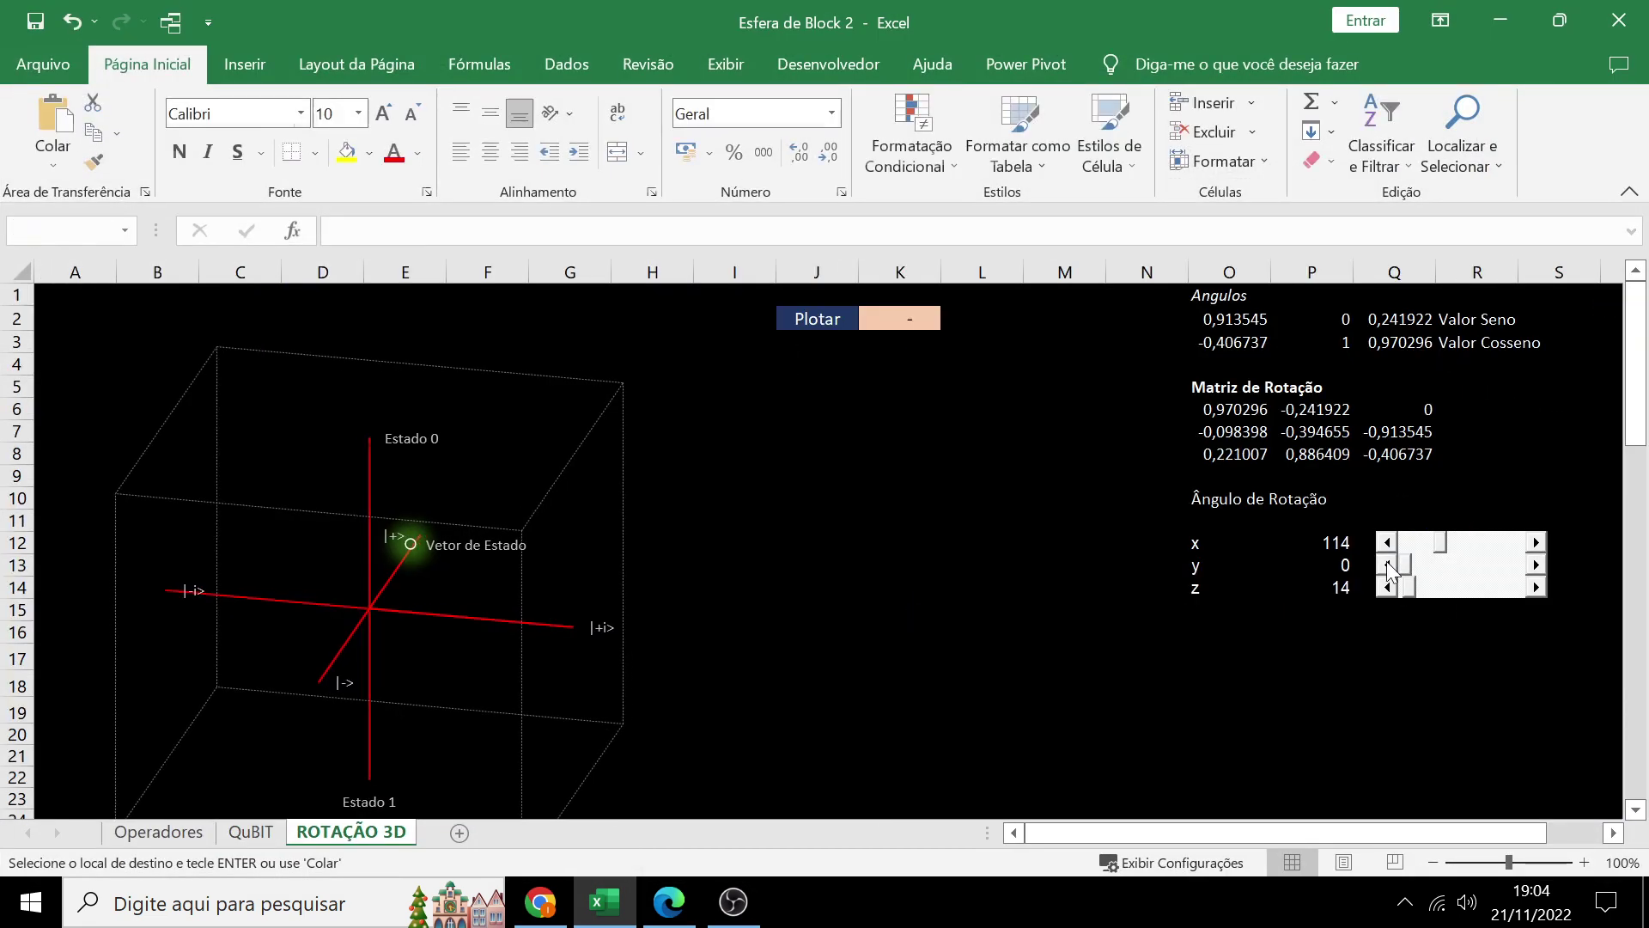
pyautogui.click(1460, 566)
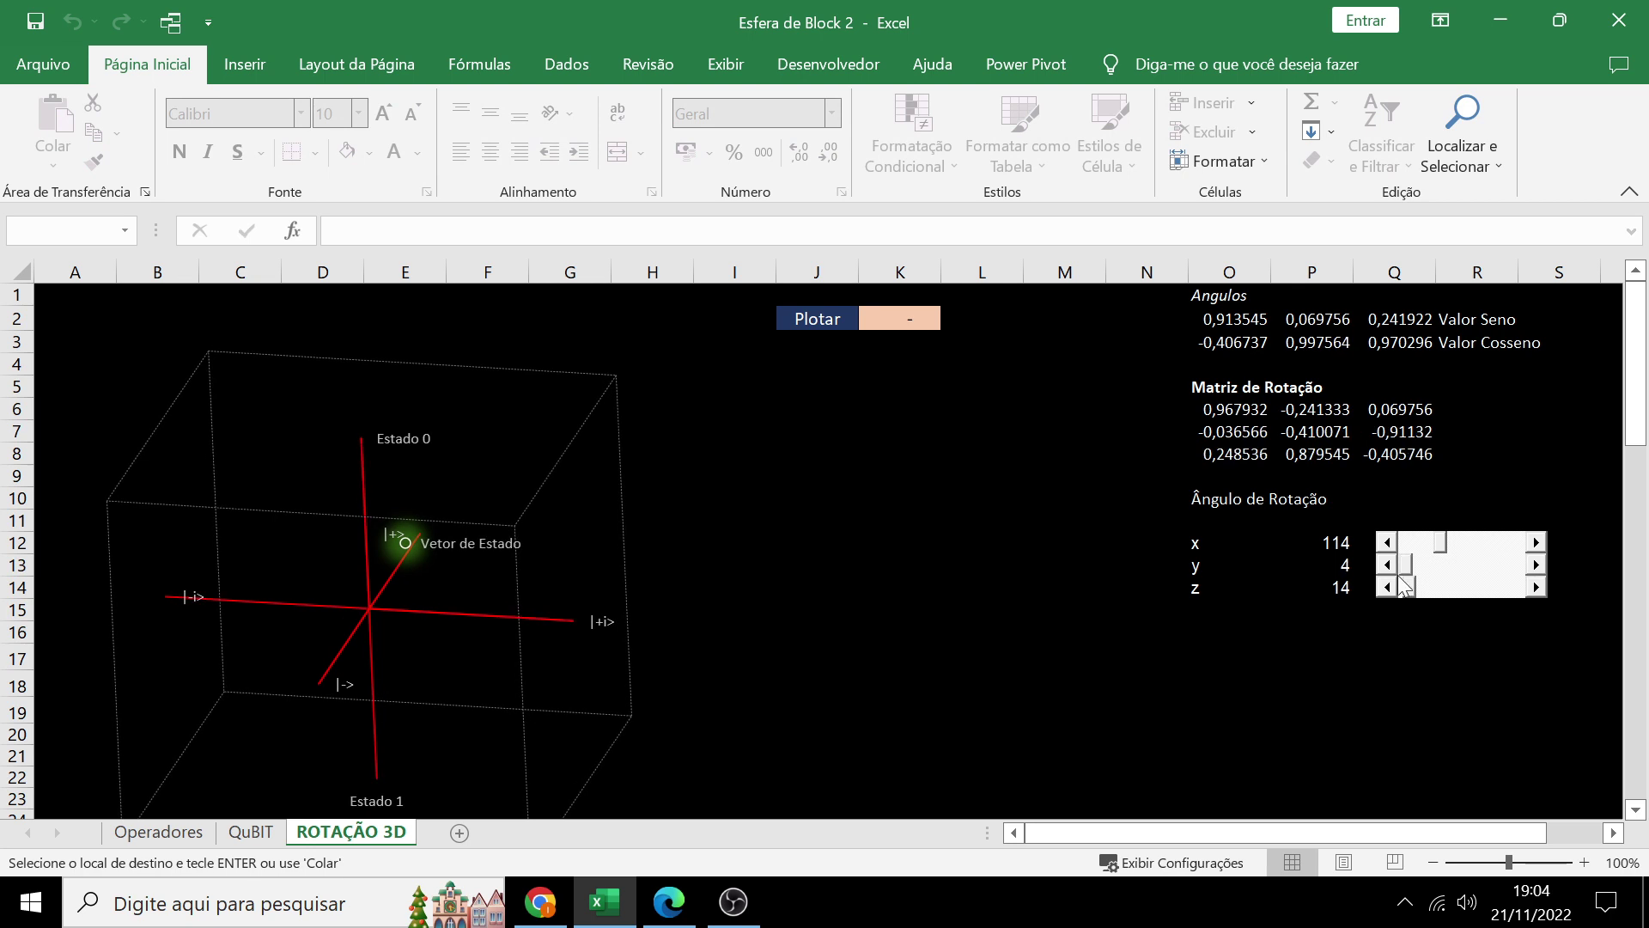
pyautogui.click(1386, 544)
pyautogui.click(1386, 544)
pyautogui.click(1387, 545)
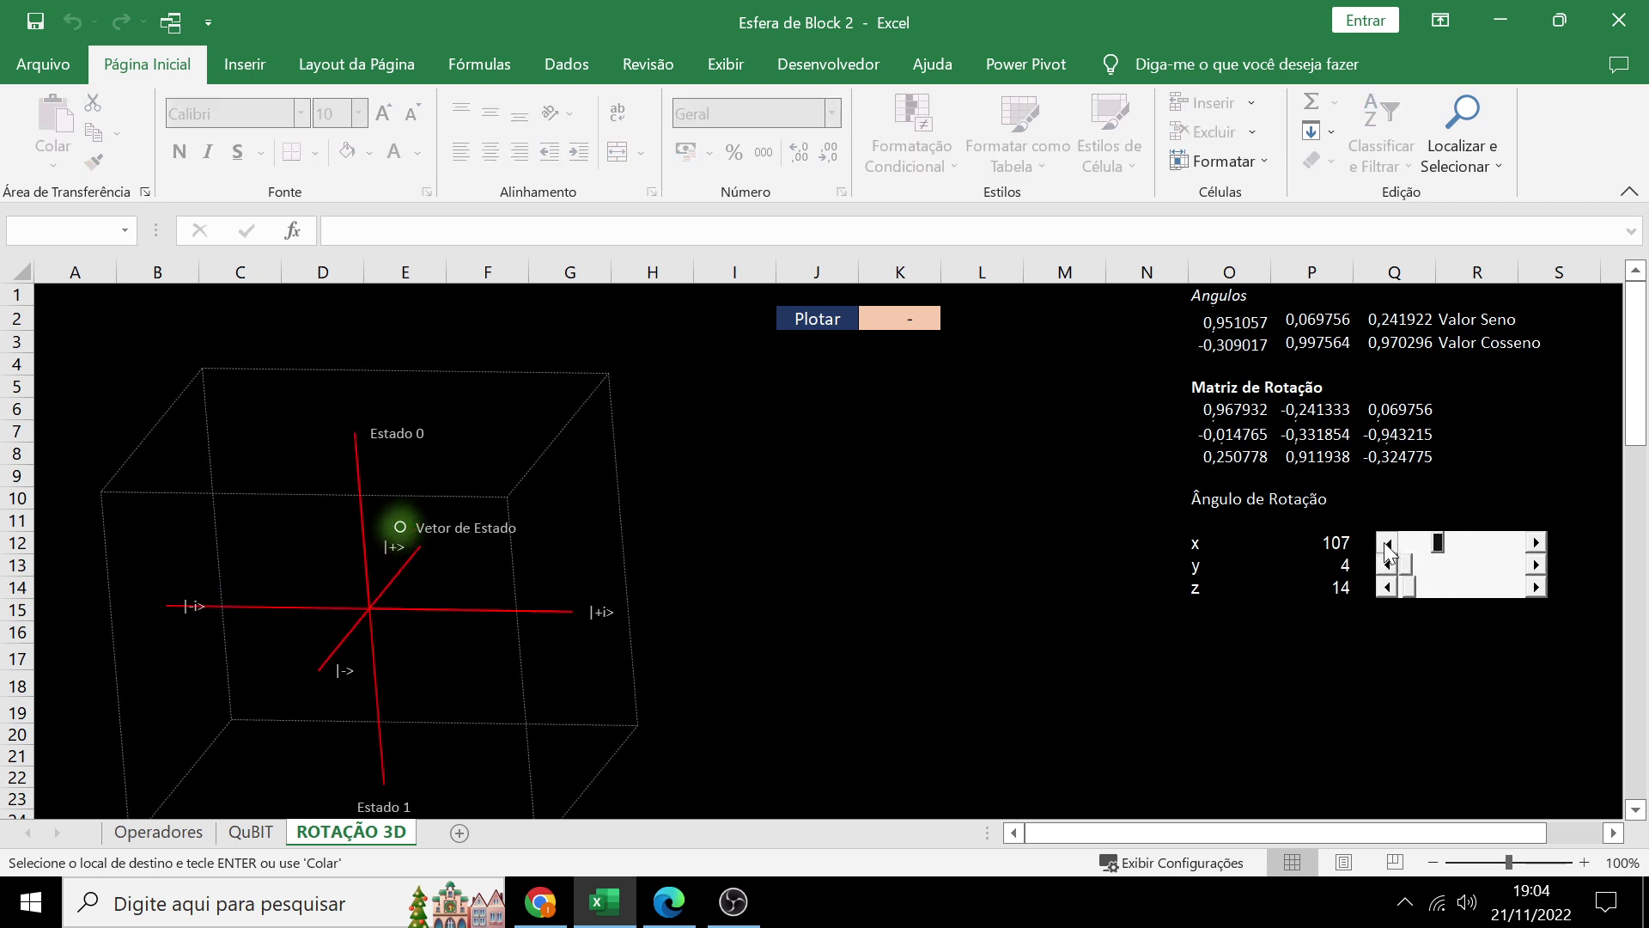
pyautogui.click(1386, 545)
pyautogui.click(1387, 543)
pyautogui.click(1386, 542)
pyautogui.click(1387, 543)
pyautogui.click(1536, 564)
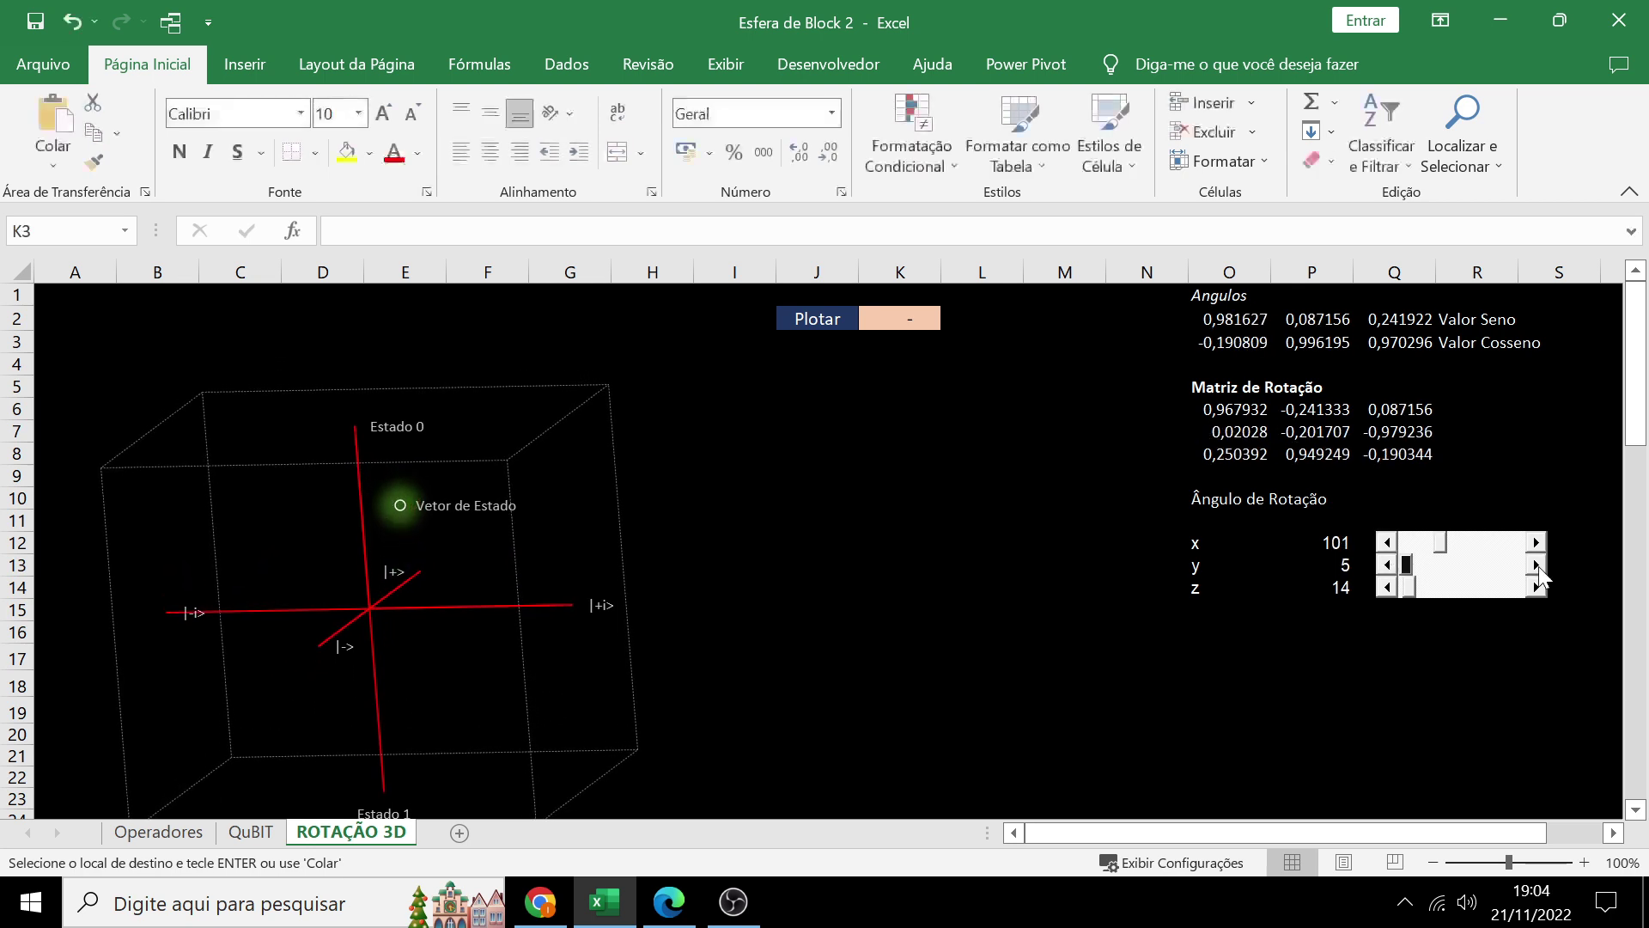
pyautogui.click(1536, 565)
pyautogui.click(1387, 565)
pyautogui.click(1386, 565)
pyautogui.click(1386, 566)
pyautogui.click(1387, 566)
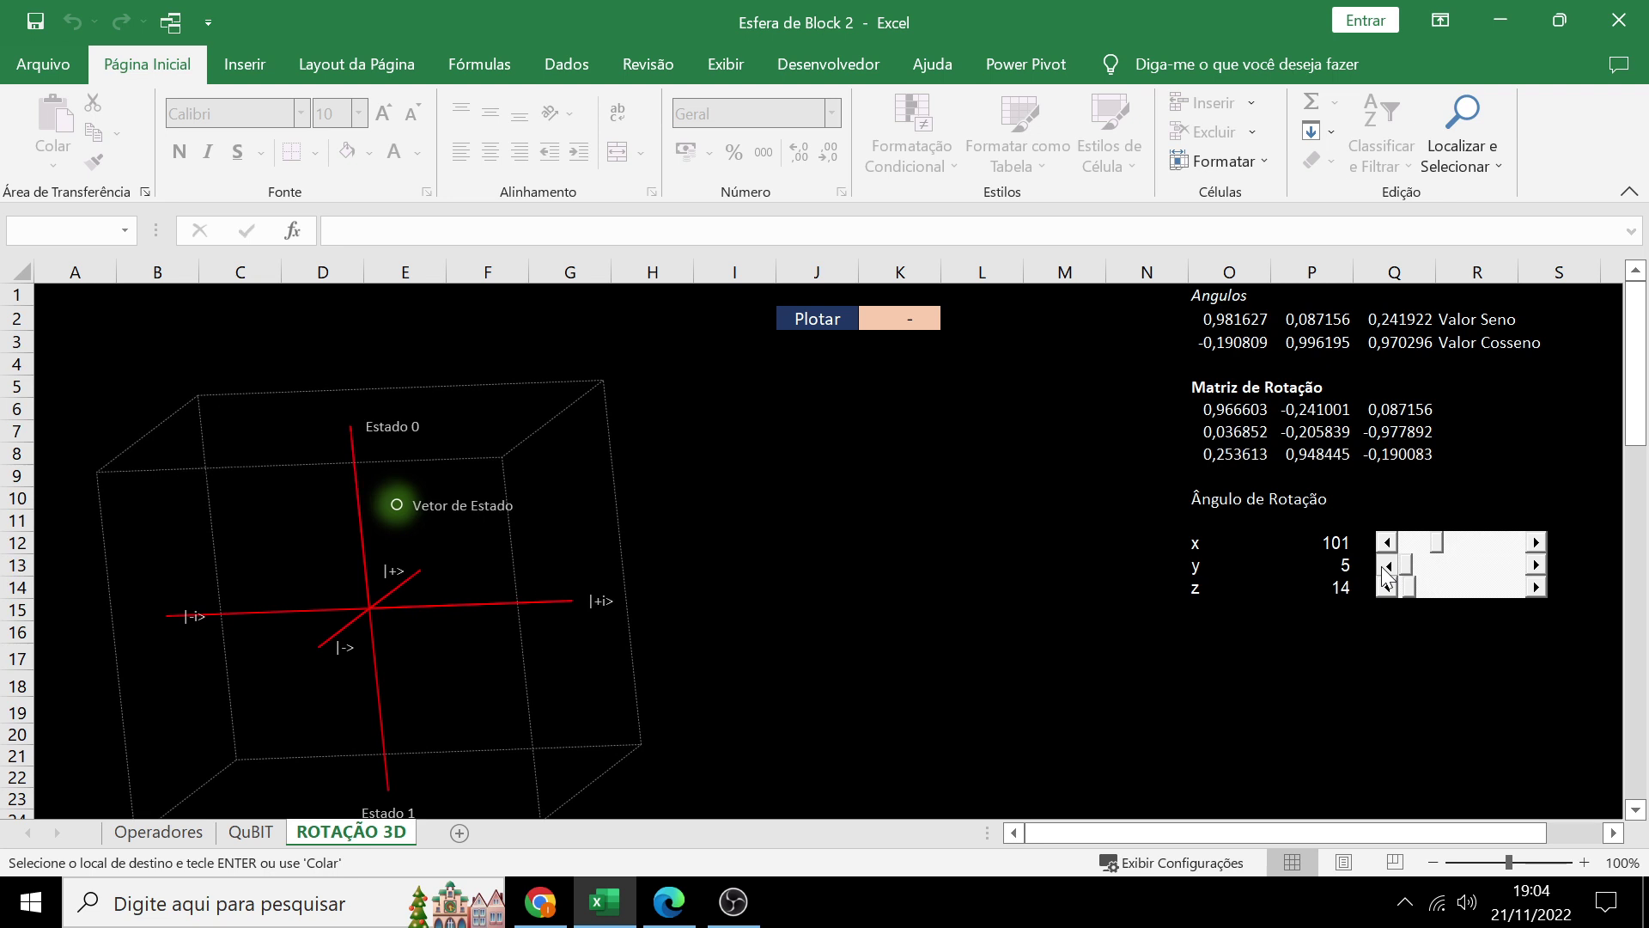
pyautogui.click(1399, 568)
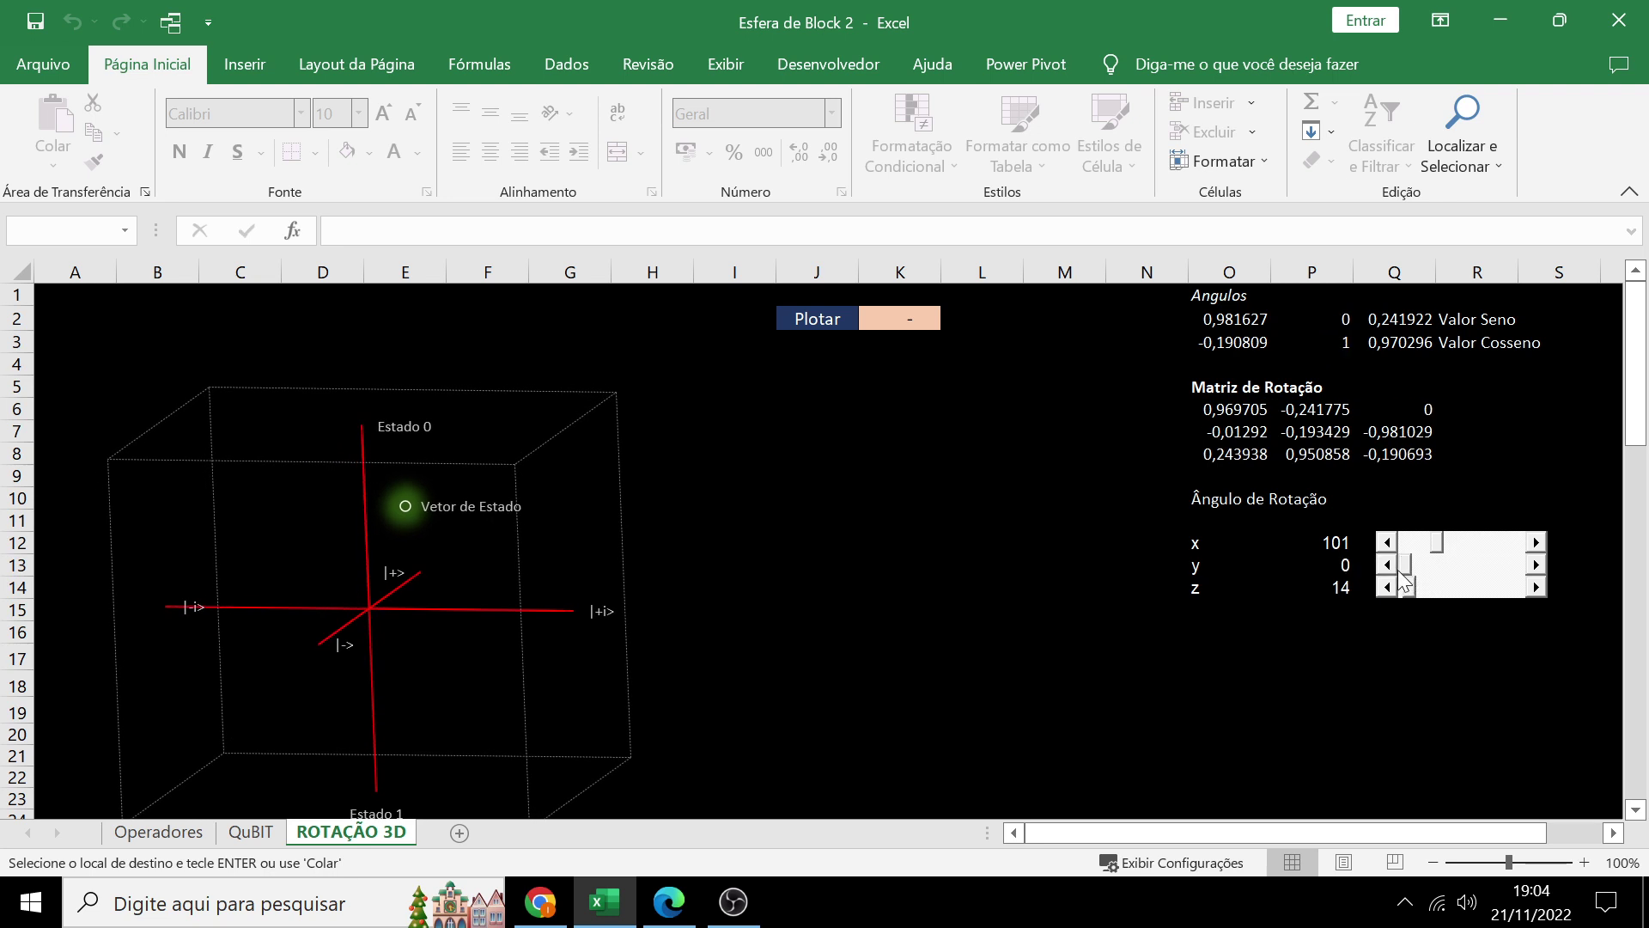
# Step: Bring Quantum Composer in the browser forward to compare with the Excel plot
pyautogui.click(548, 912)
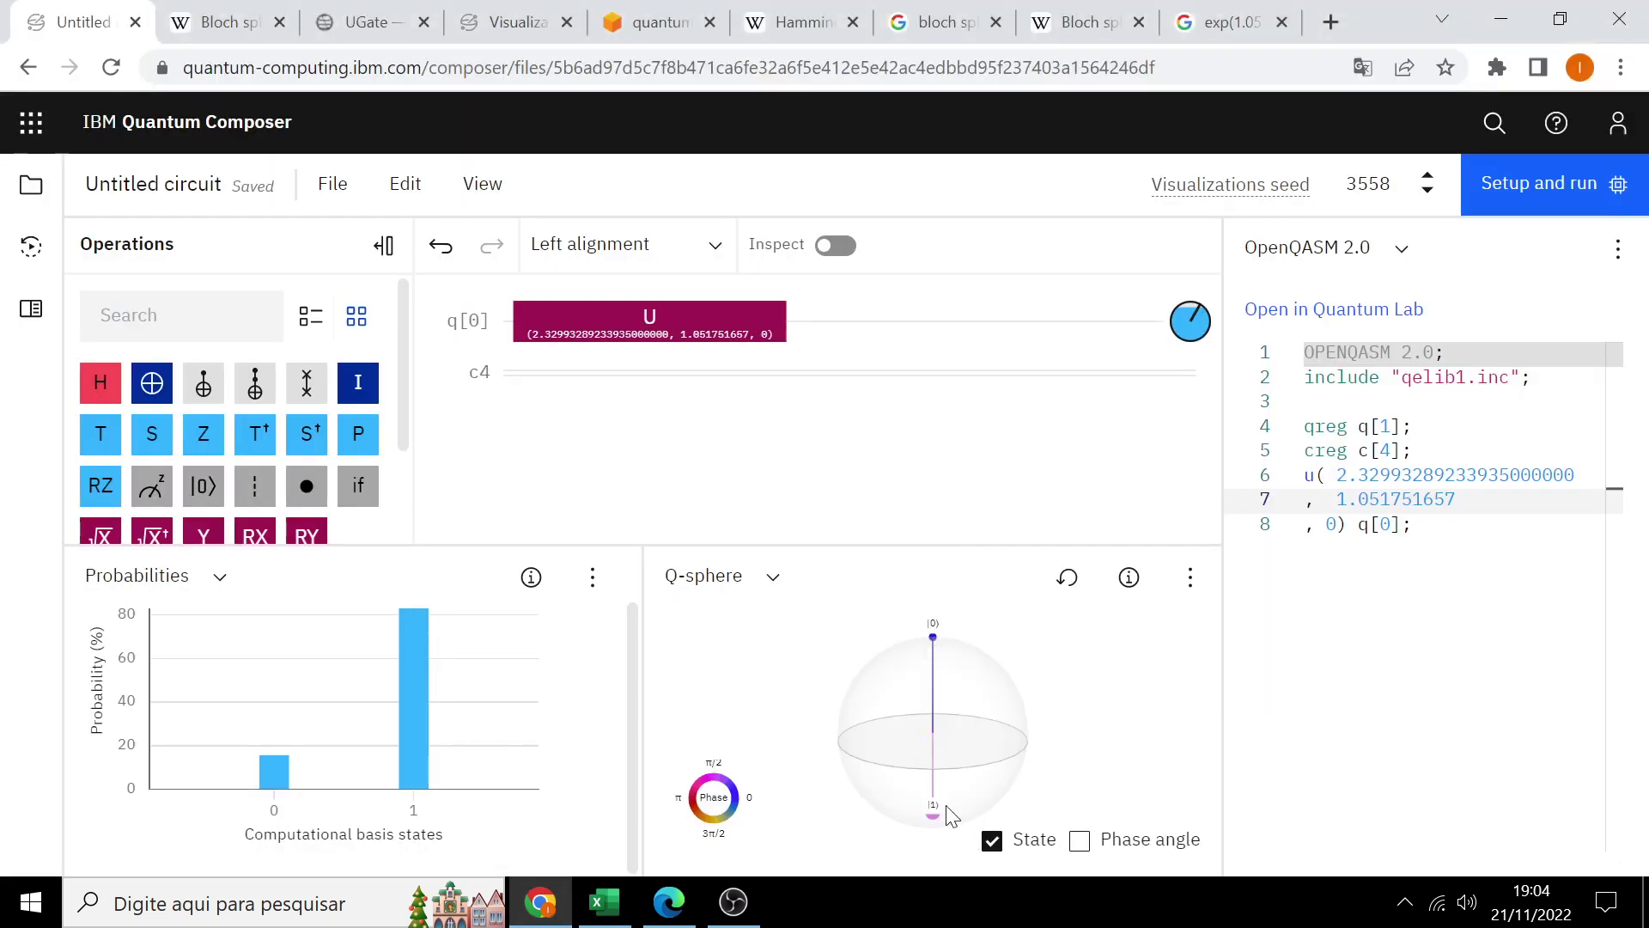
pyautogui.click(547, 911)
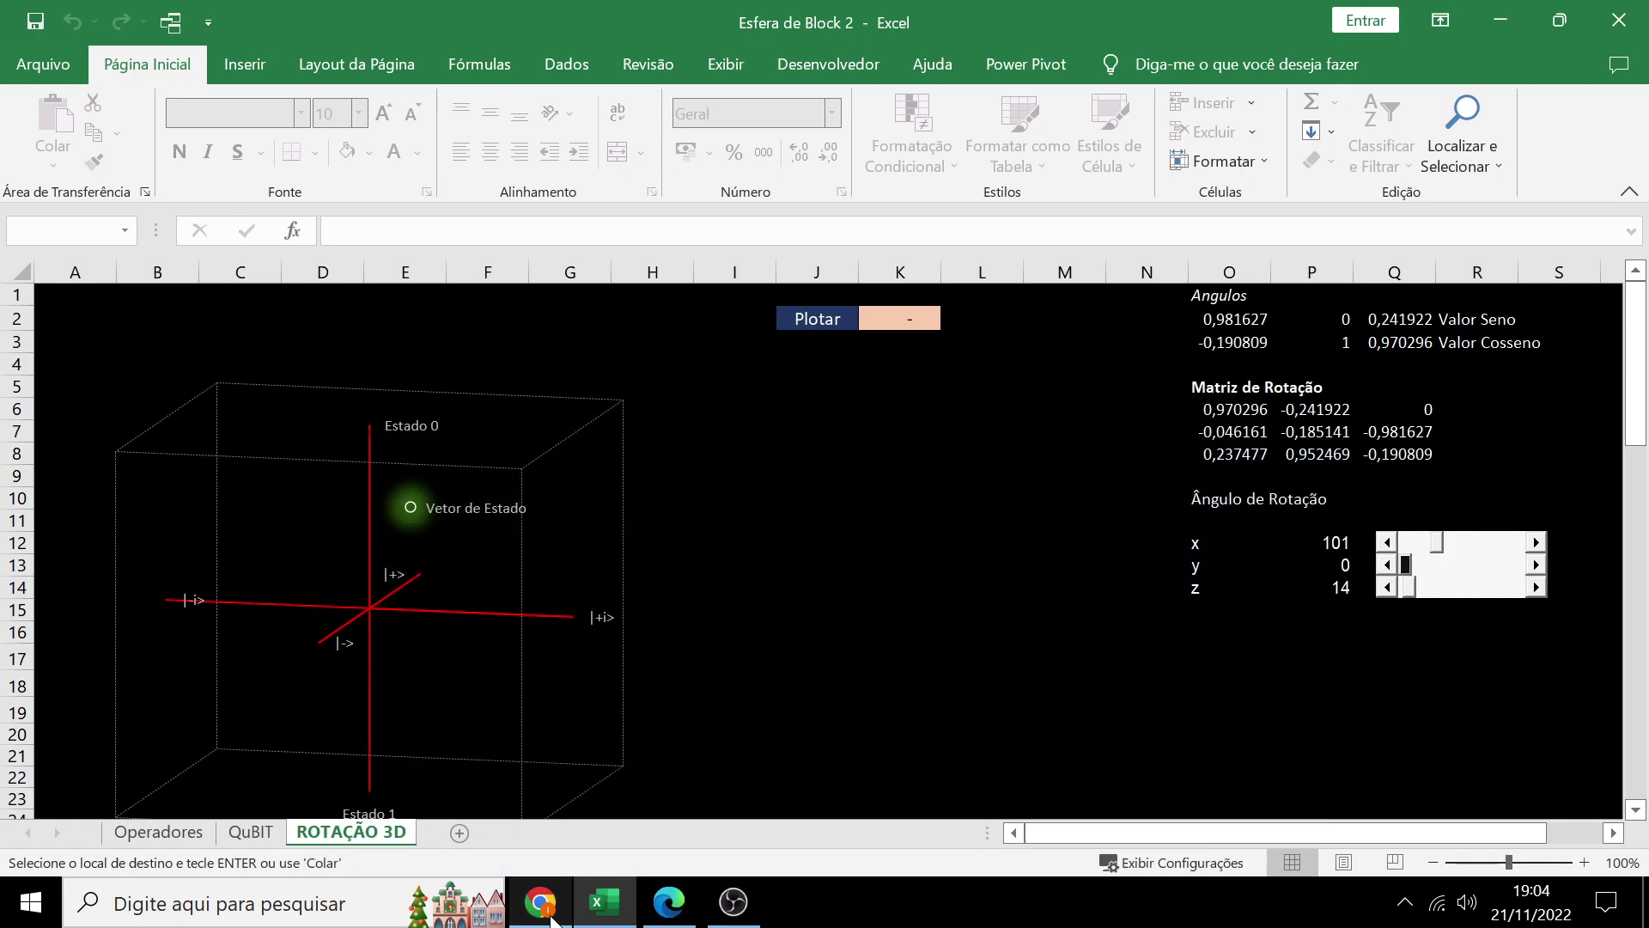
pyautogui.click(550, 915)
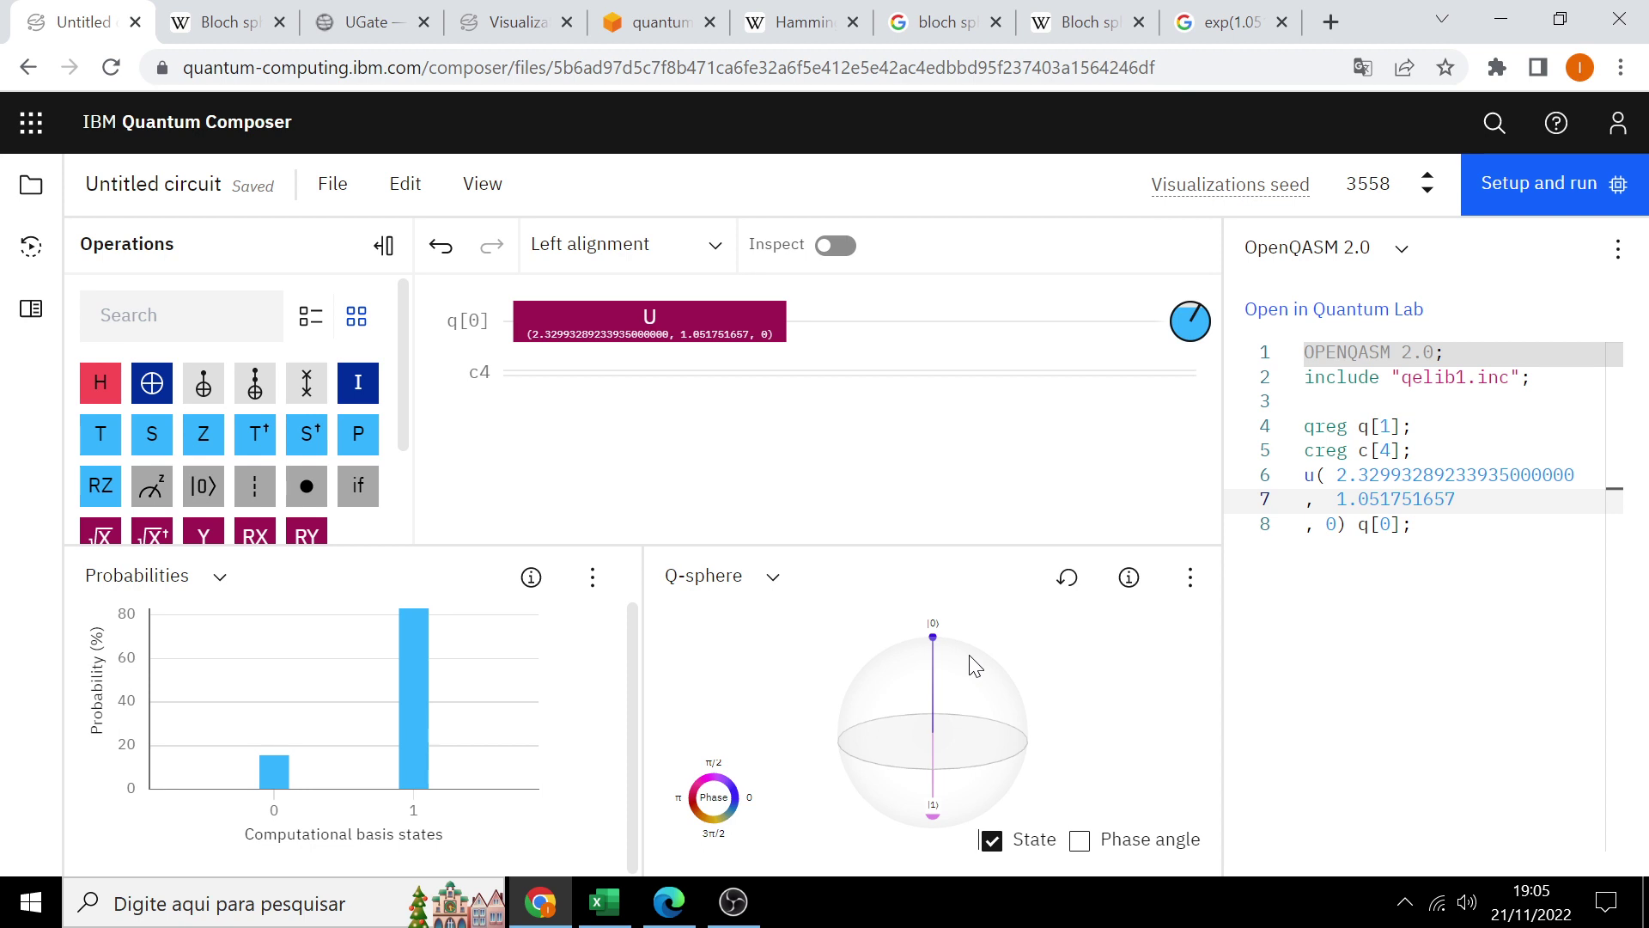
# Step: Glance at the Visualizations and Stack Exchange tabs, then enable Phase angle so |1⟩ shows 1.0518
pyautogui.click(537, 24)
pyautogui.click(648, 24)
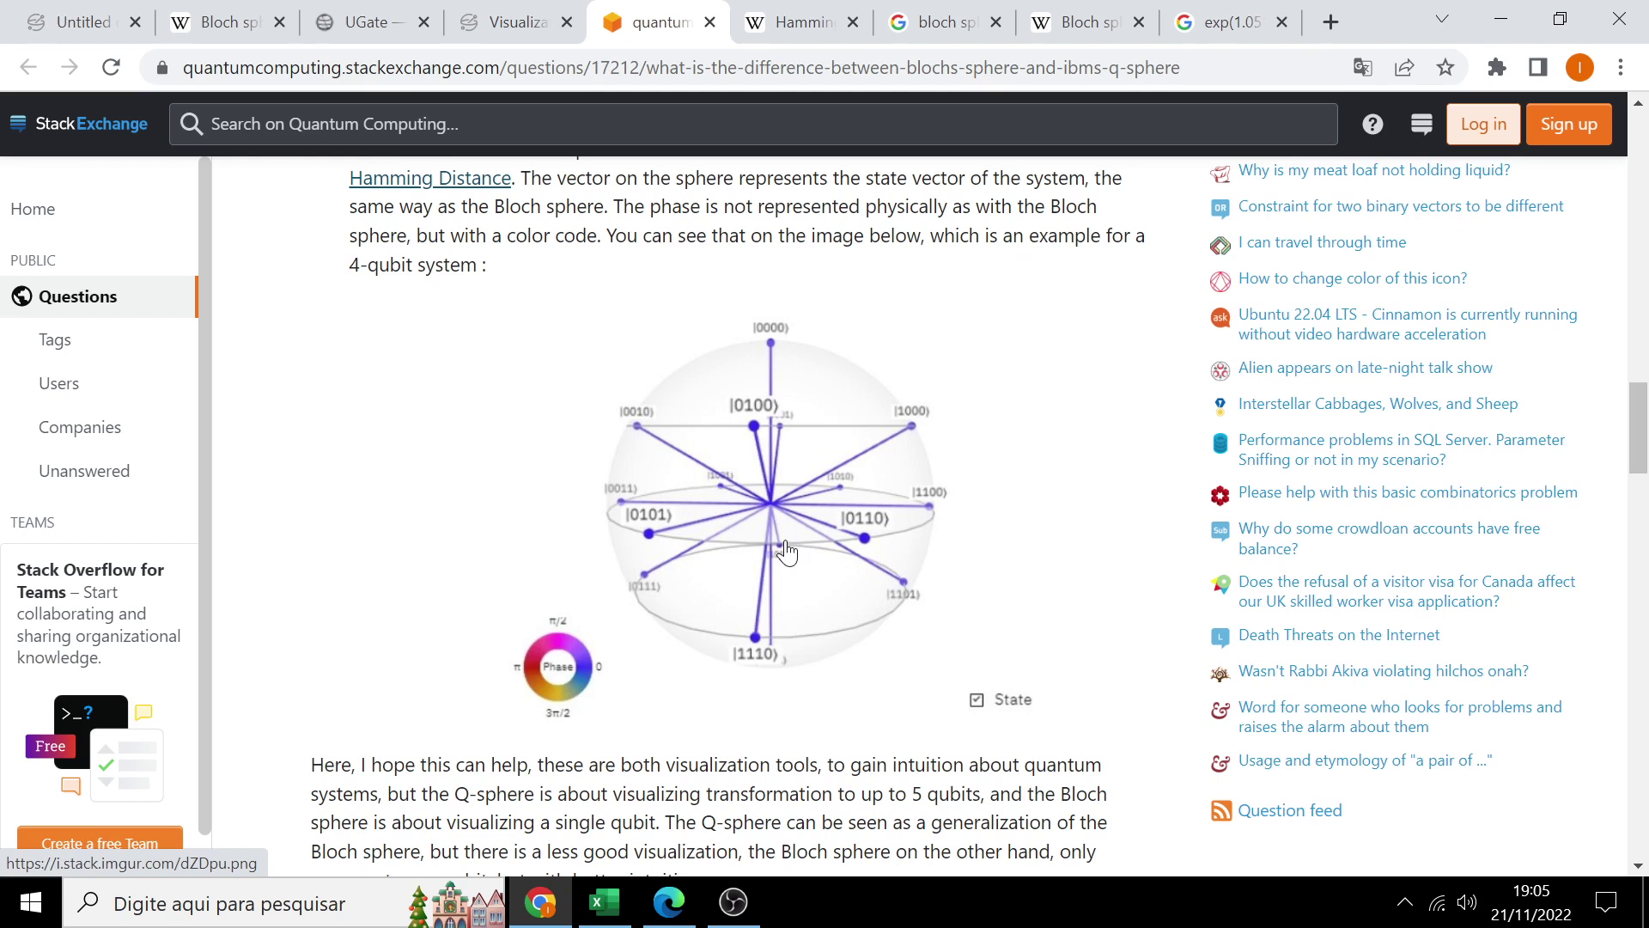
pyautogui.click(77, 21)
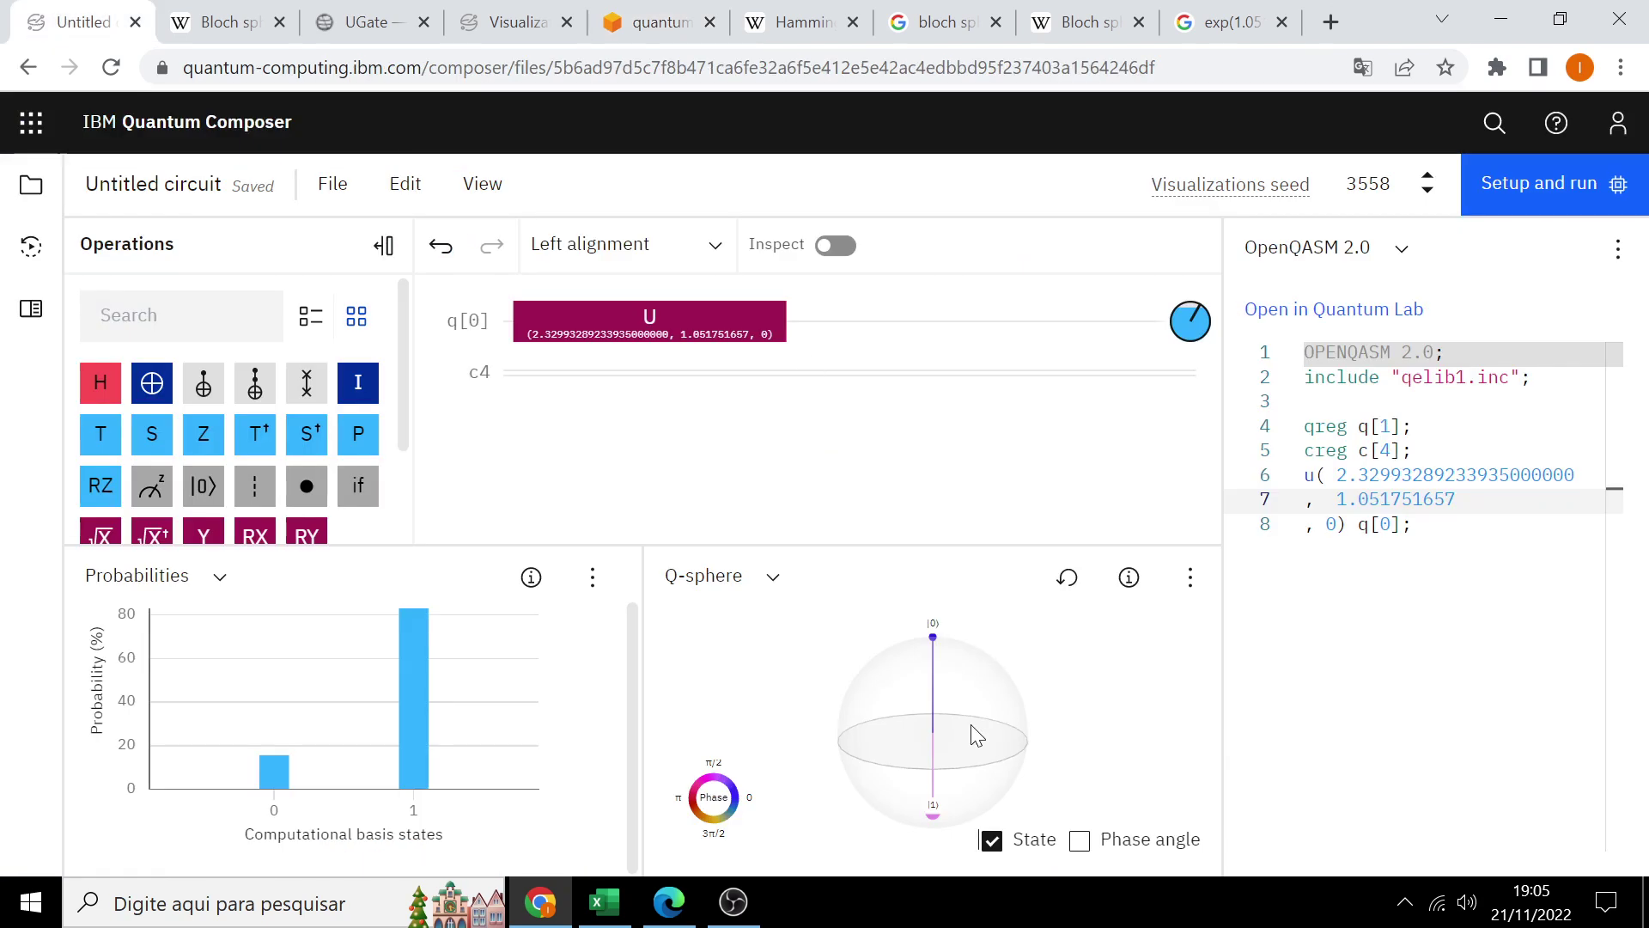
pyautogui.moveTo(970, 725); pyautogui.dragTo(976, 726)
pyautogui.click(1080, 841)
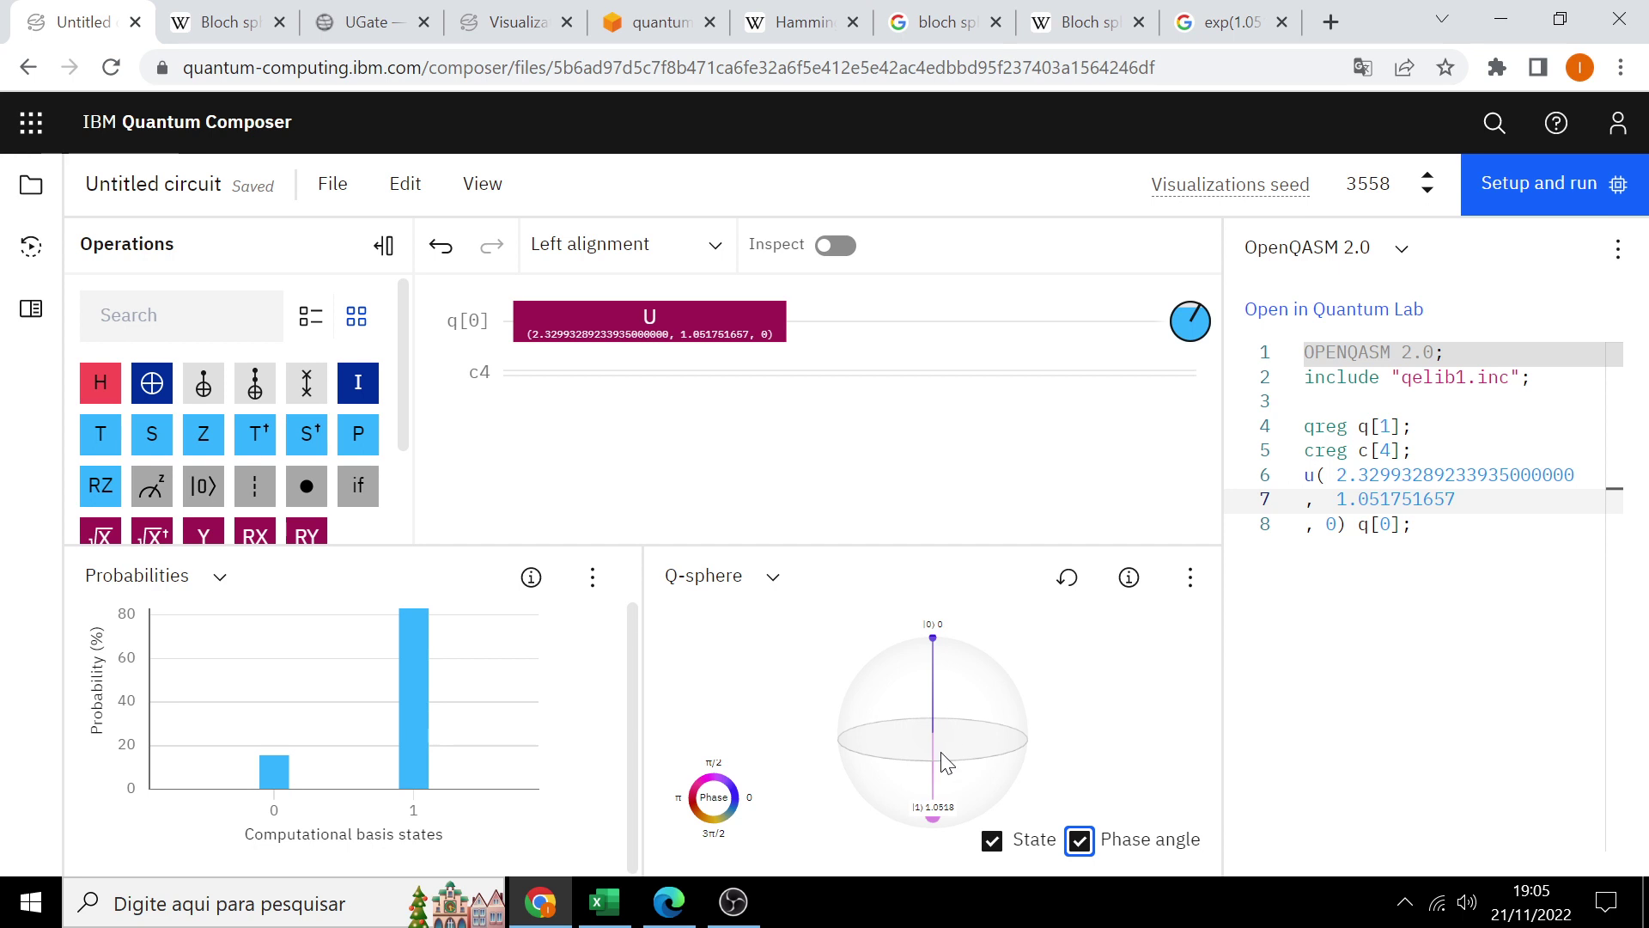
# Step: Review the Visualizations docs, Bloch sphere image search, Wikipedia and Stack Exchange tabs, then open Hamming distance
pyautogui.click(492, 39)
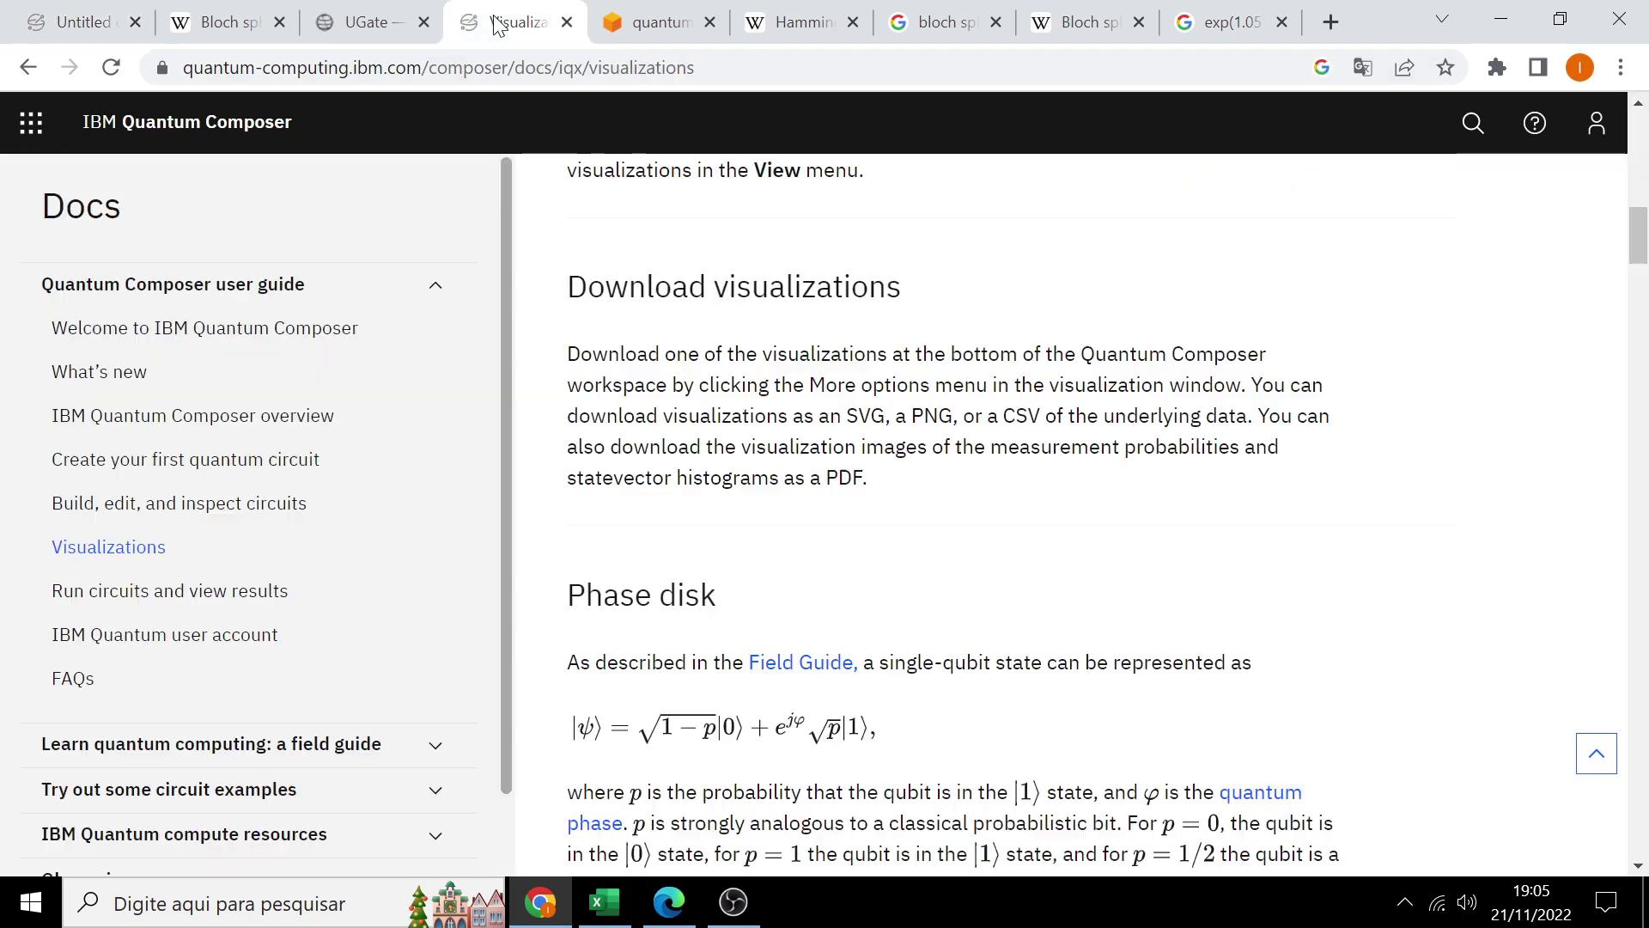
pyautogui.click(970, 33)
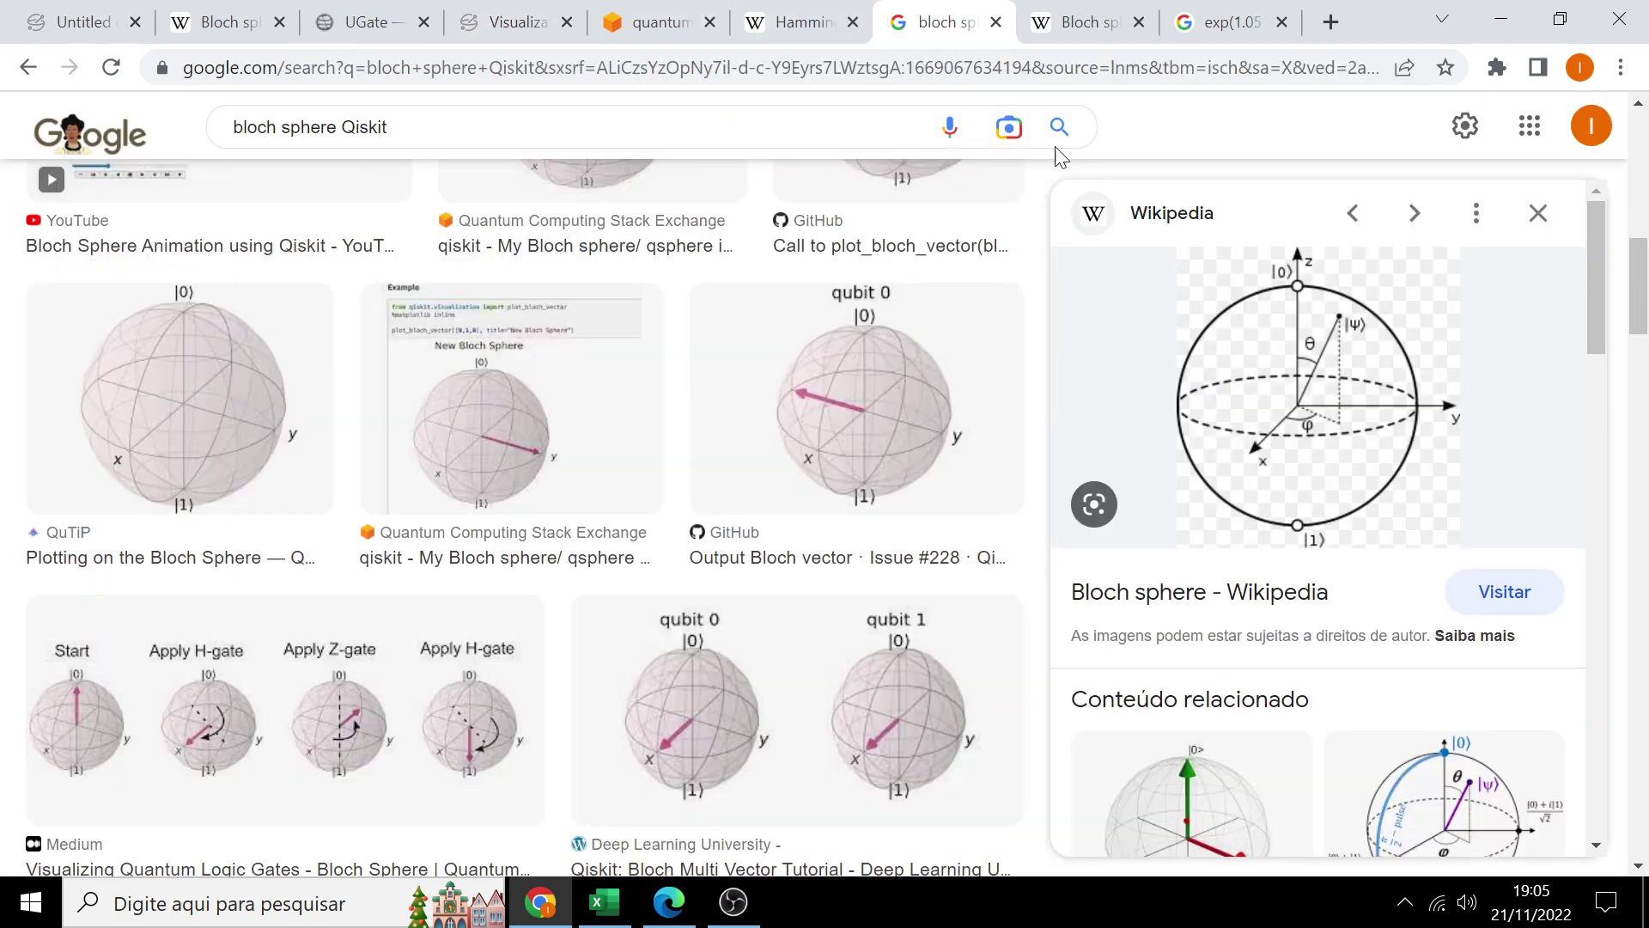
pyautogui.click(1112, 31)
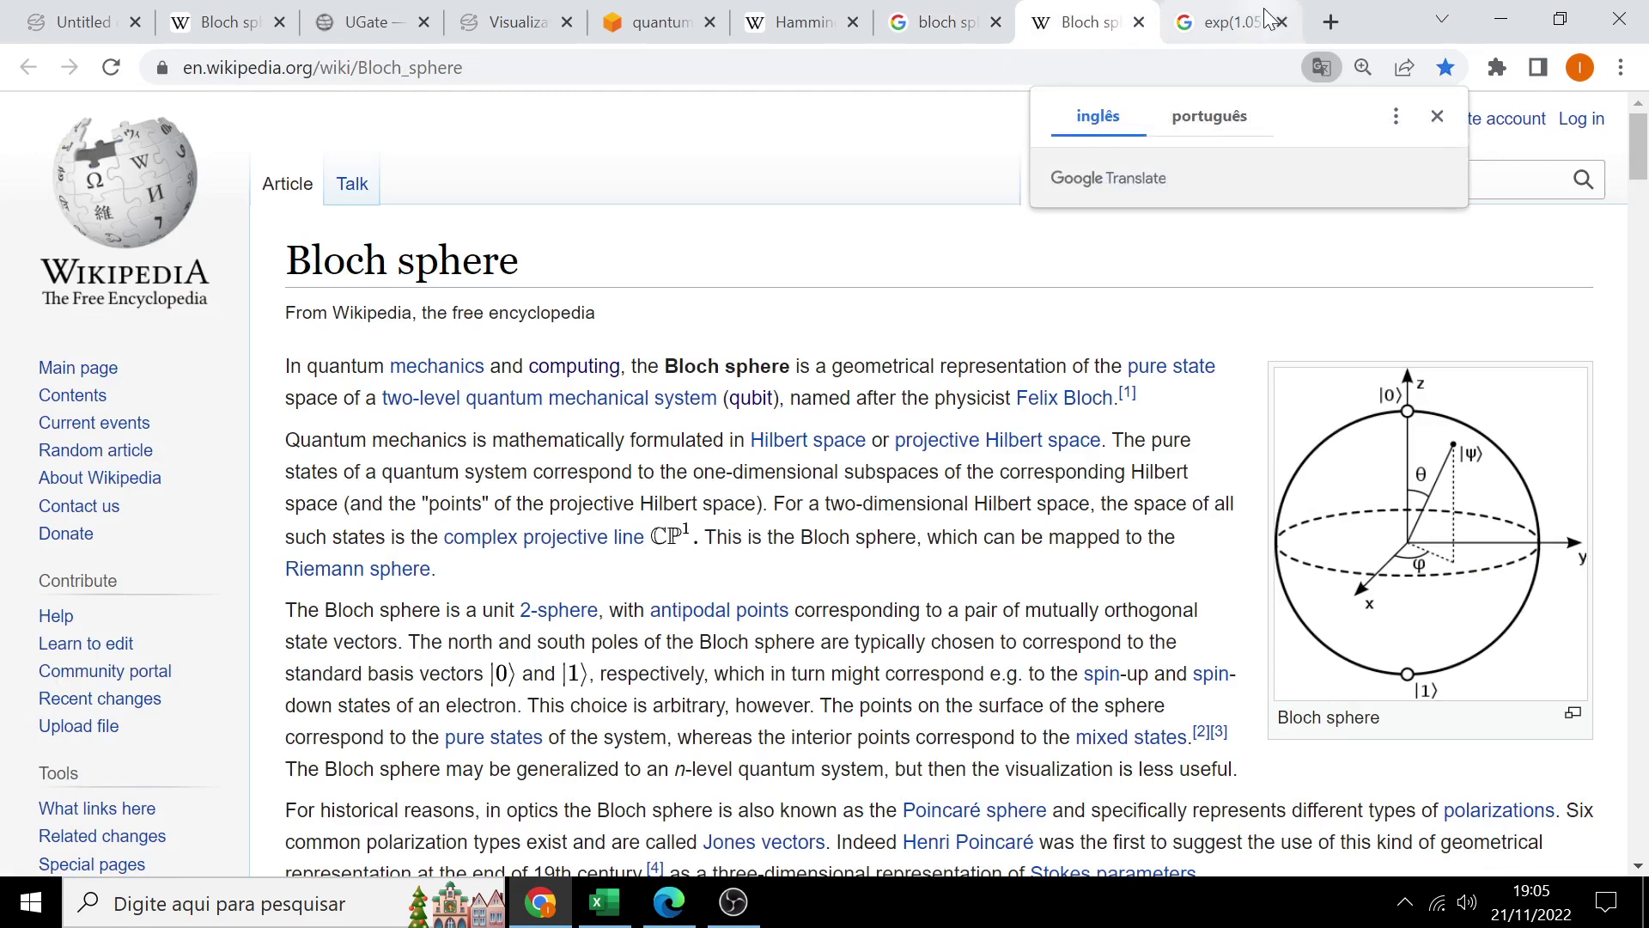
pyautogui.click(1224, 24)
pyautogui.click(488, 25)
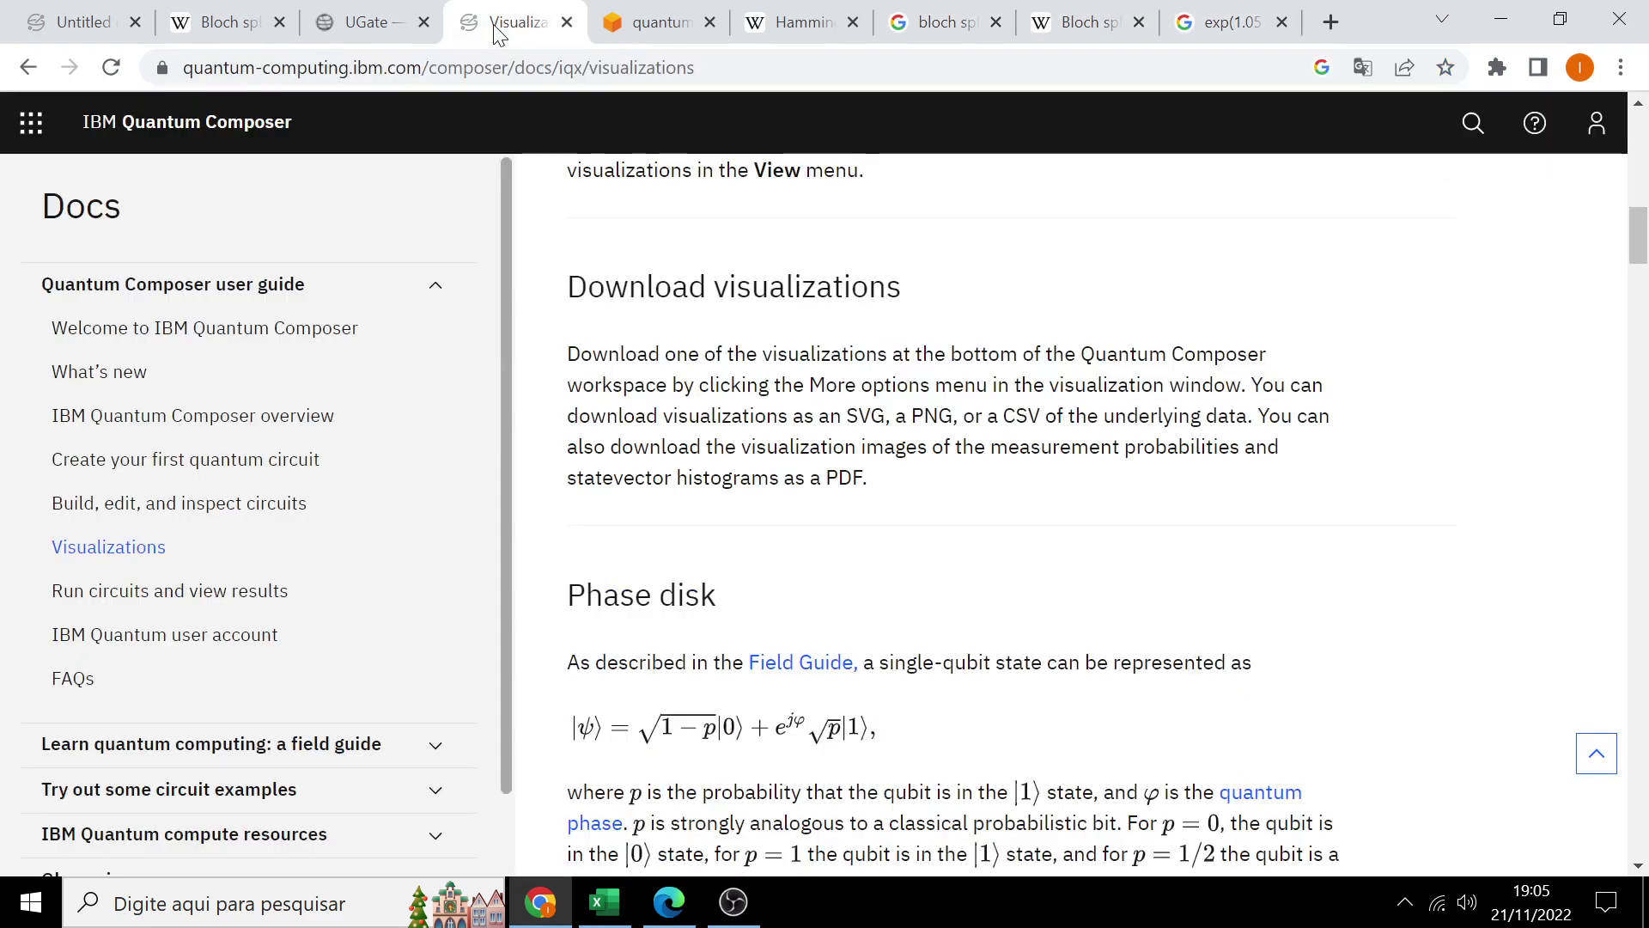
pyautogui.click(663, 30)
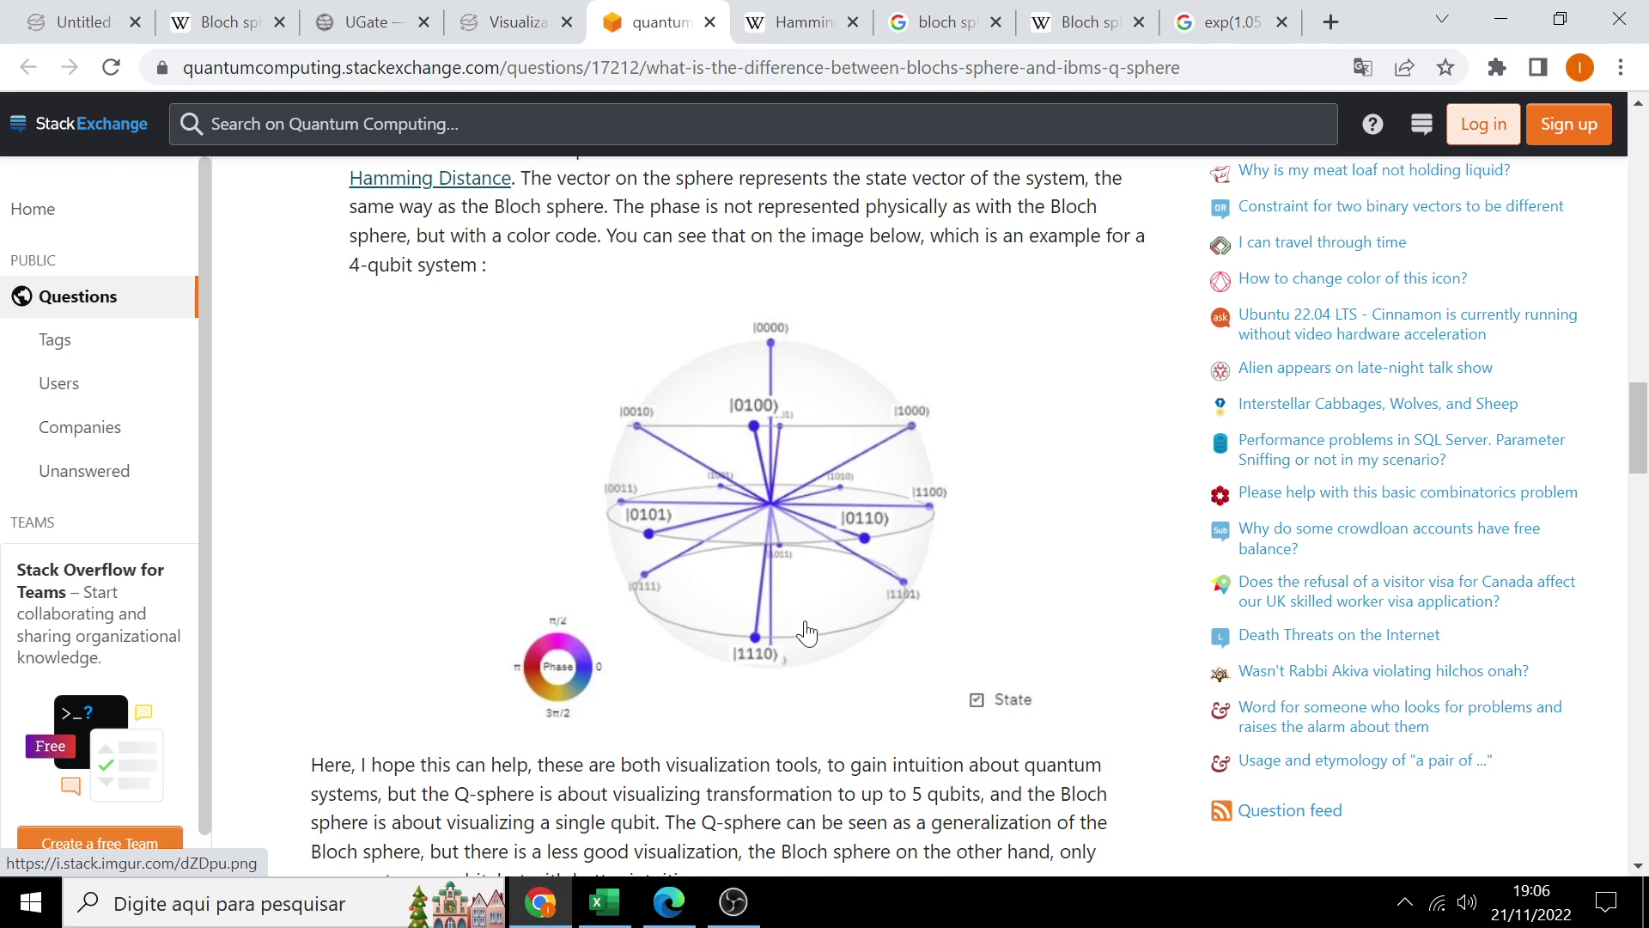
pyautogui.click(802, 38)
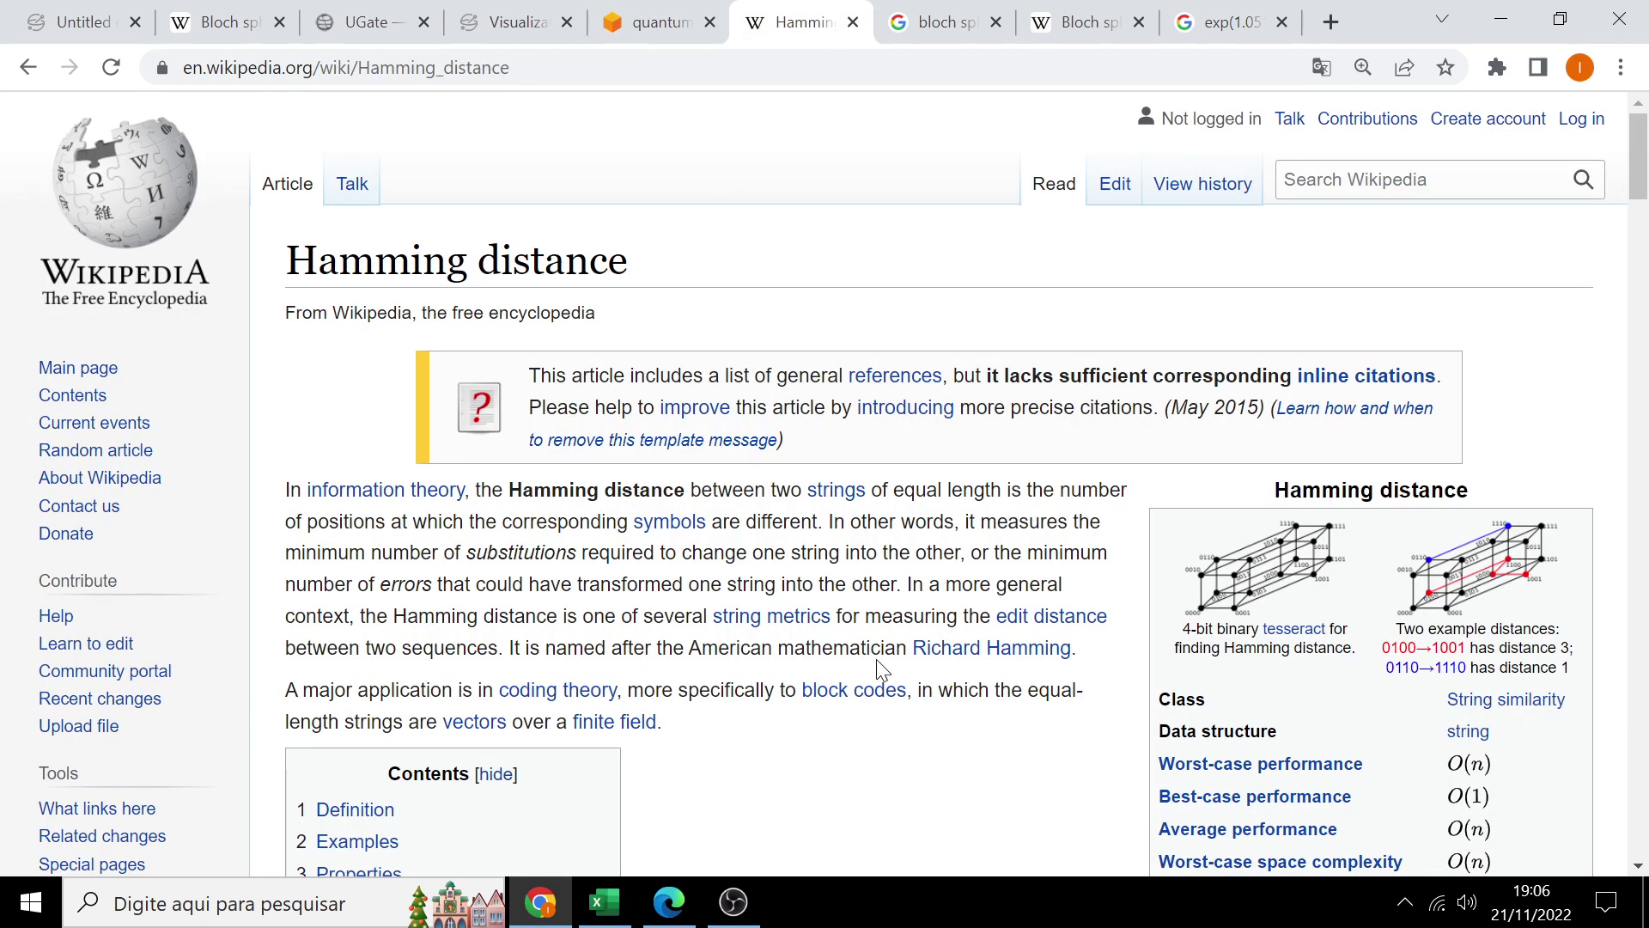
# Step: Scroll down to the Hamming distance examples and highlight the word 'kathrin'
pyautogui.scroll(-2, 881, 669)
pyautogui.scroll(-2, 880, 669)
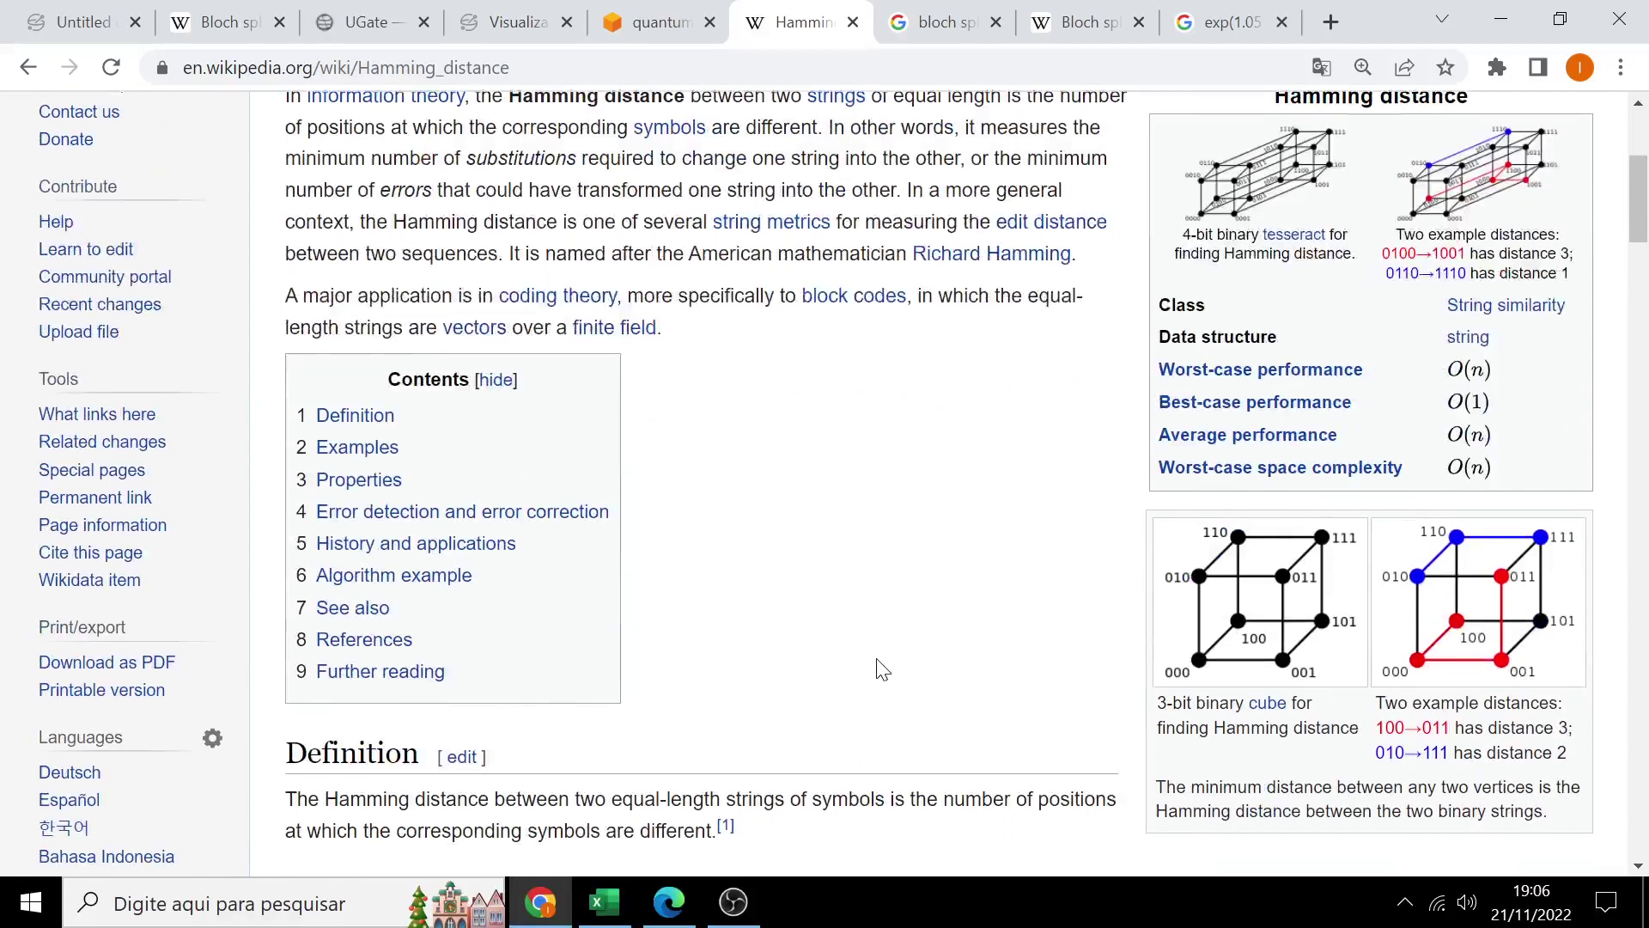
pyautogui.scroll(-3, 876, 669)
pyautogui.scroll(-1, 889, 683)
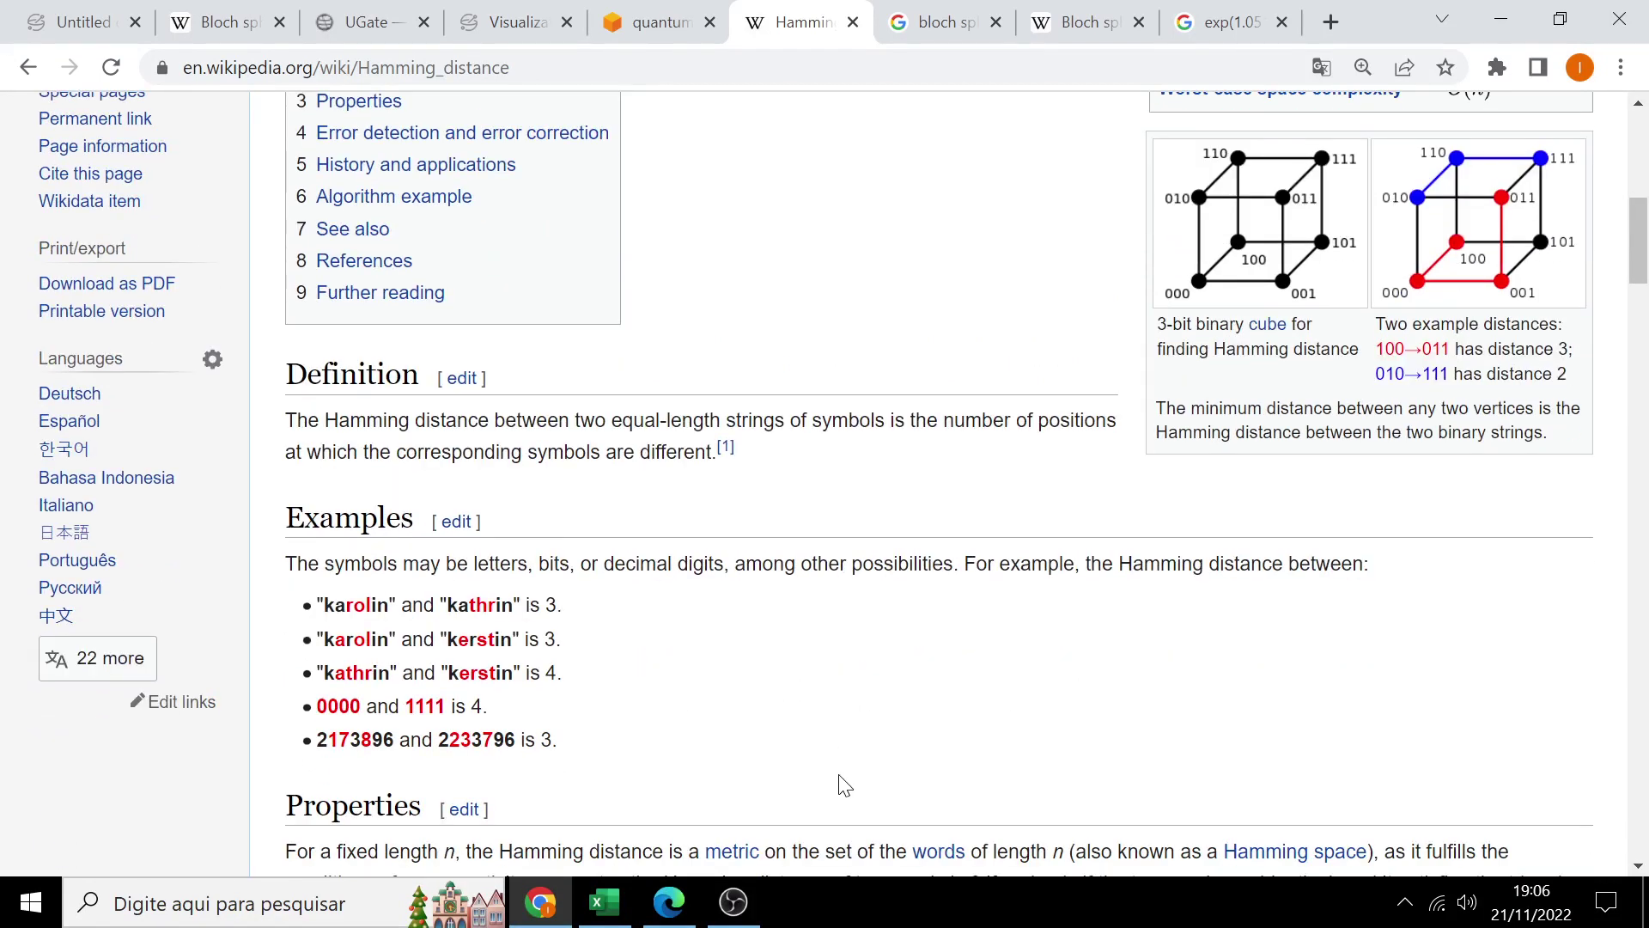
pyautogui.scroll(-1, 842, 789)
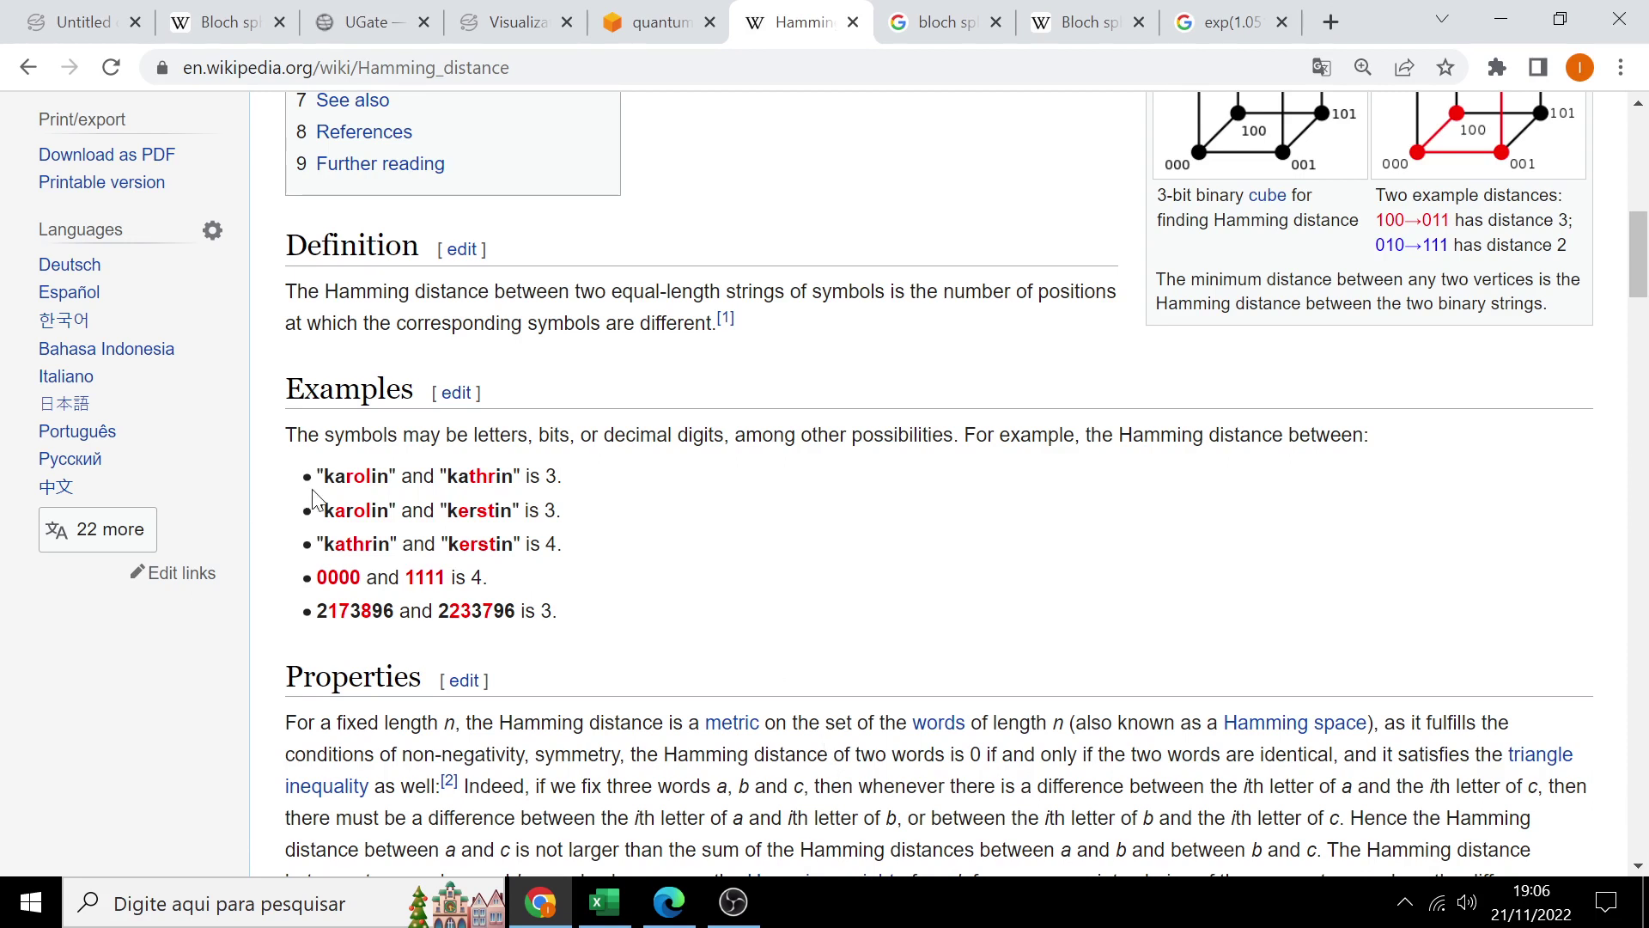
pyautogui.moveTo(326, 478); pyautogui.dragTo(496, 478)
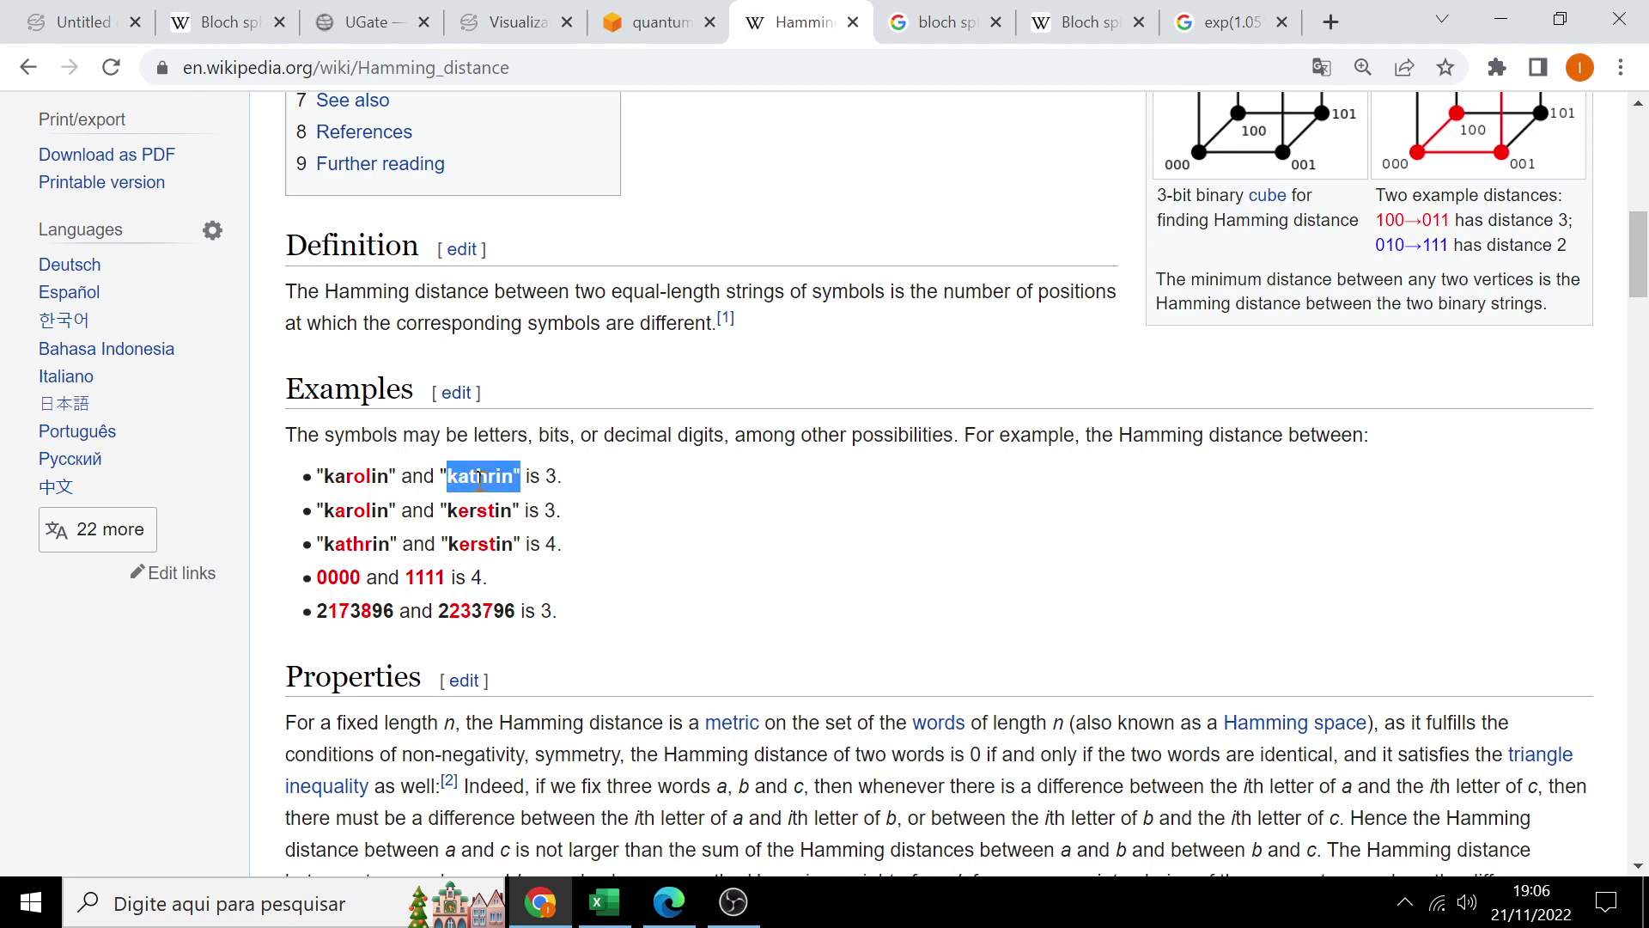
pyautogui.click(539, 477)
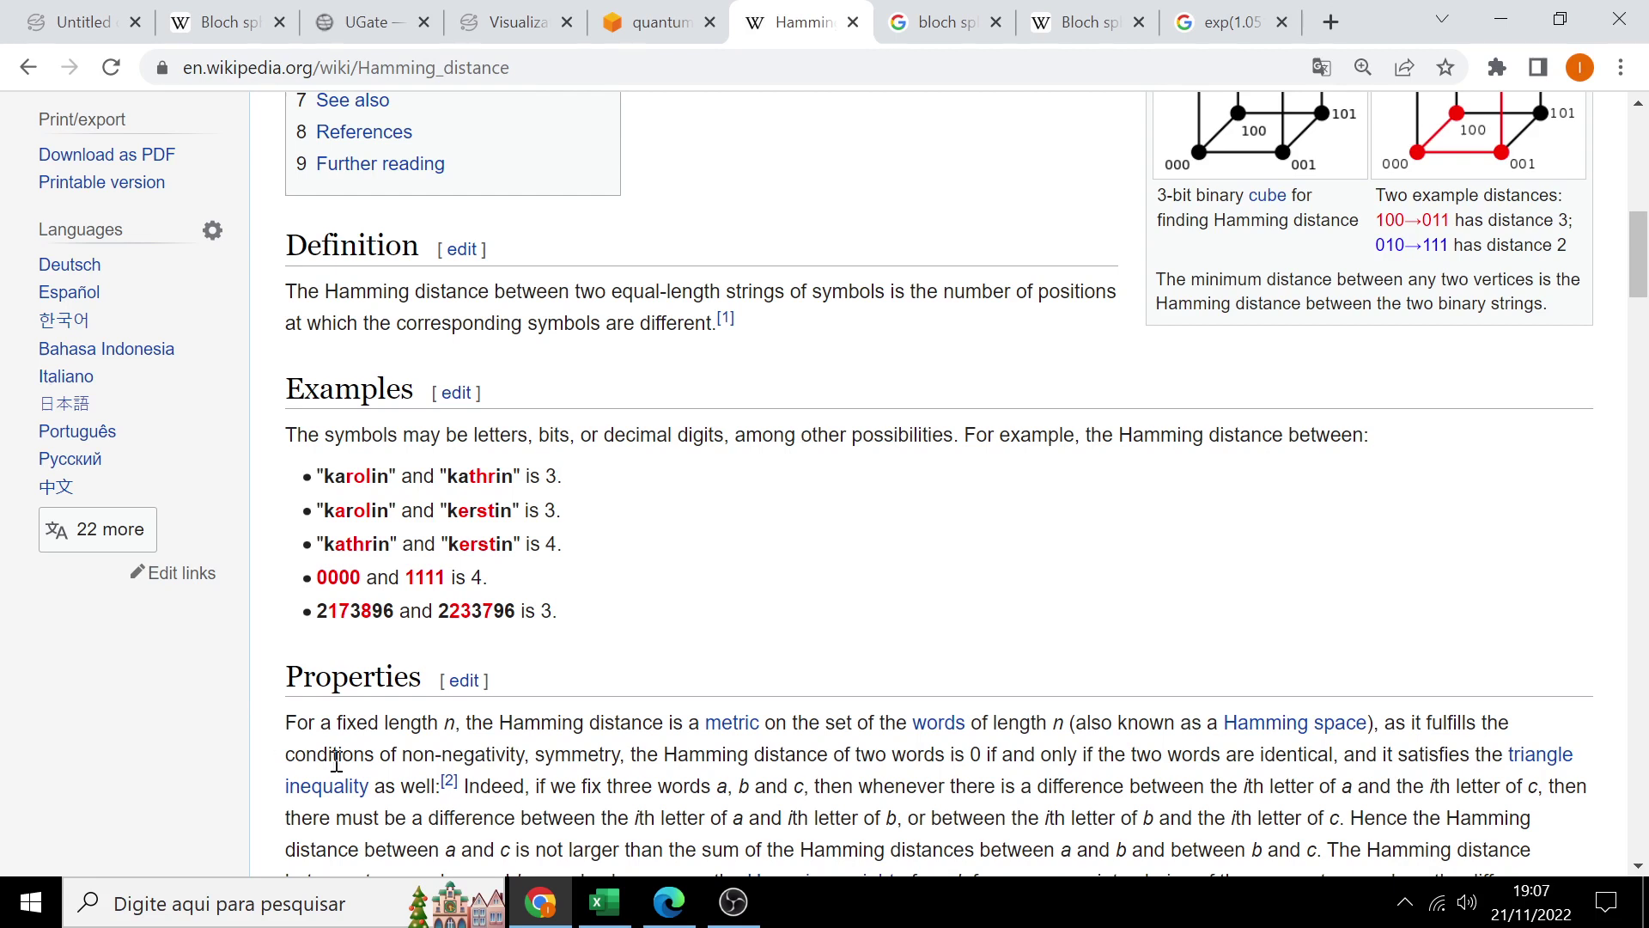
# Step: Select the 'Hamming distance' title, scroll down to the algorithm code, then return to Stack Exchange
pyautogui.scroll(2, 361, 750)
pyautogui.scroll(3, 335, 687)
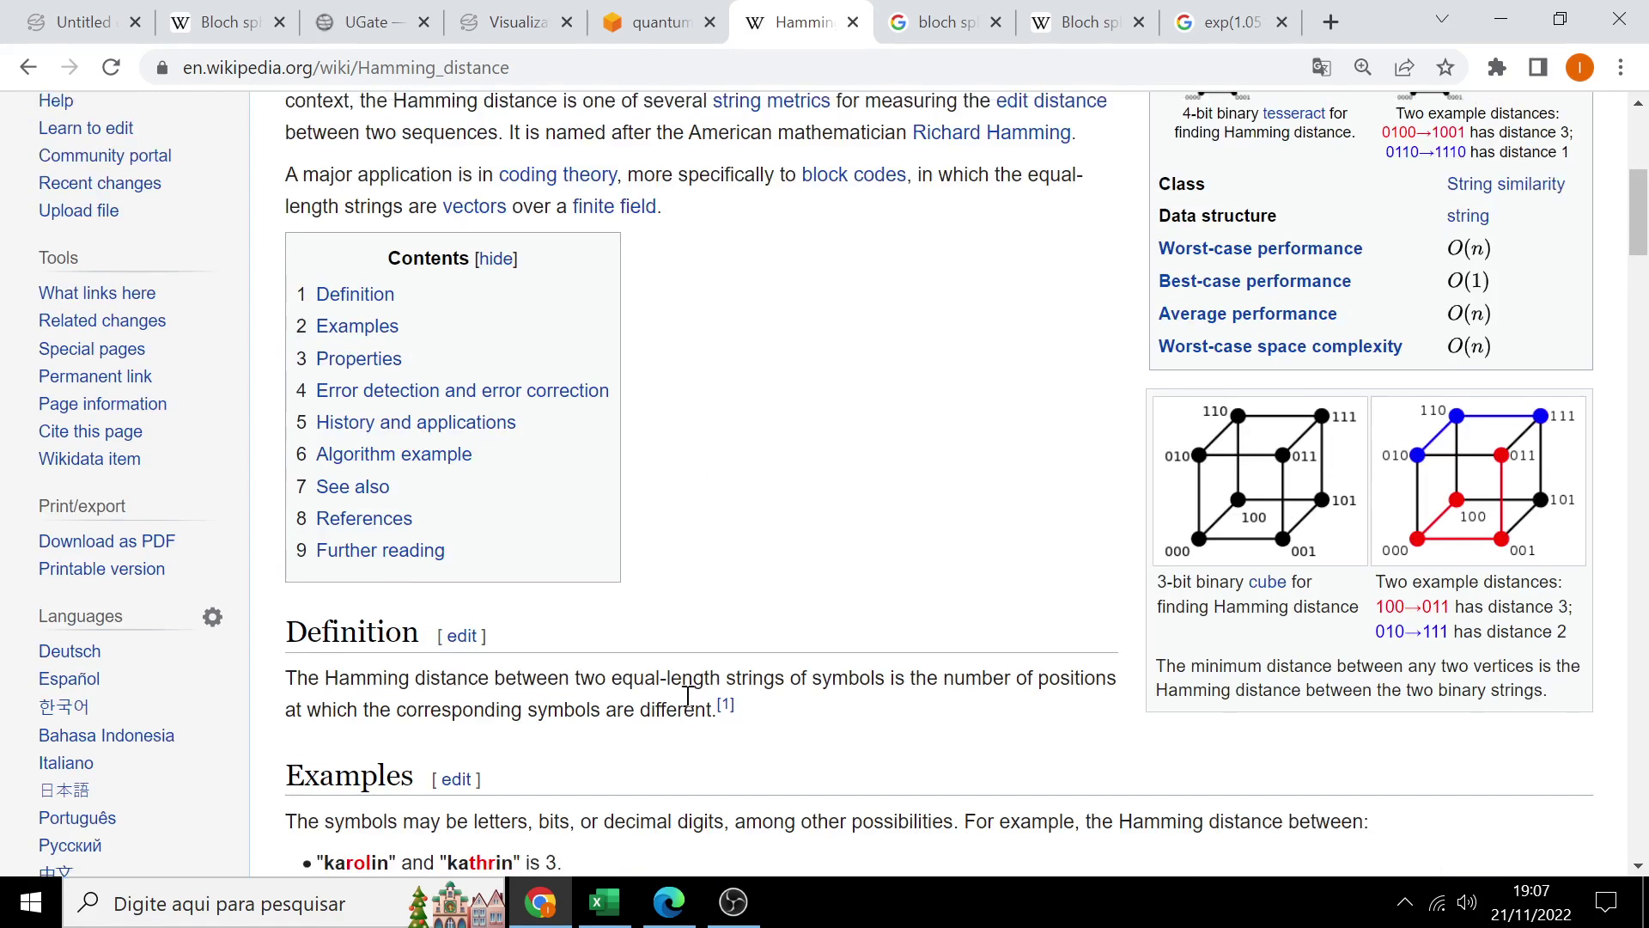
pyautogui.scroll(5, 687, 695)
pyautogui.moveTo(293, 261); pyautogui.dragTo(773, 262)
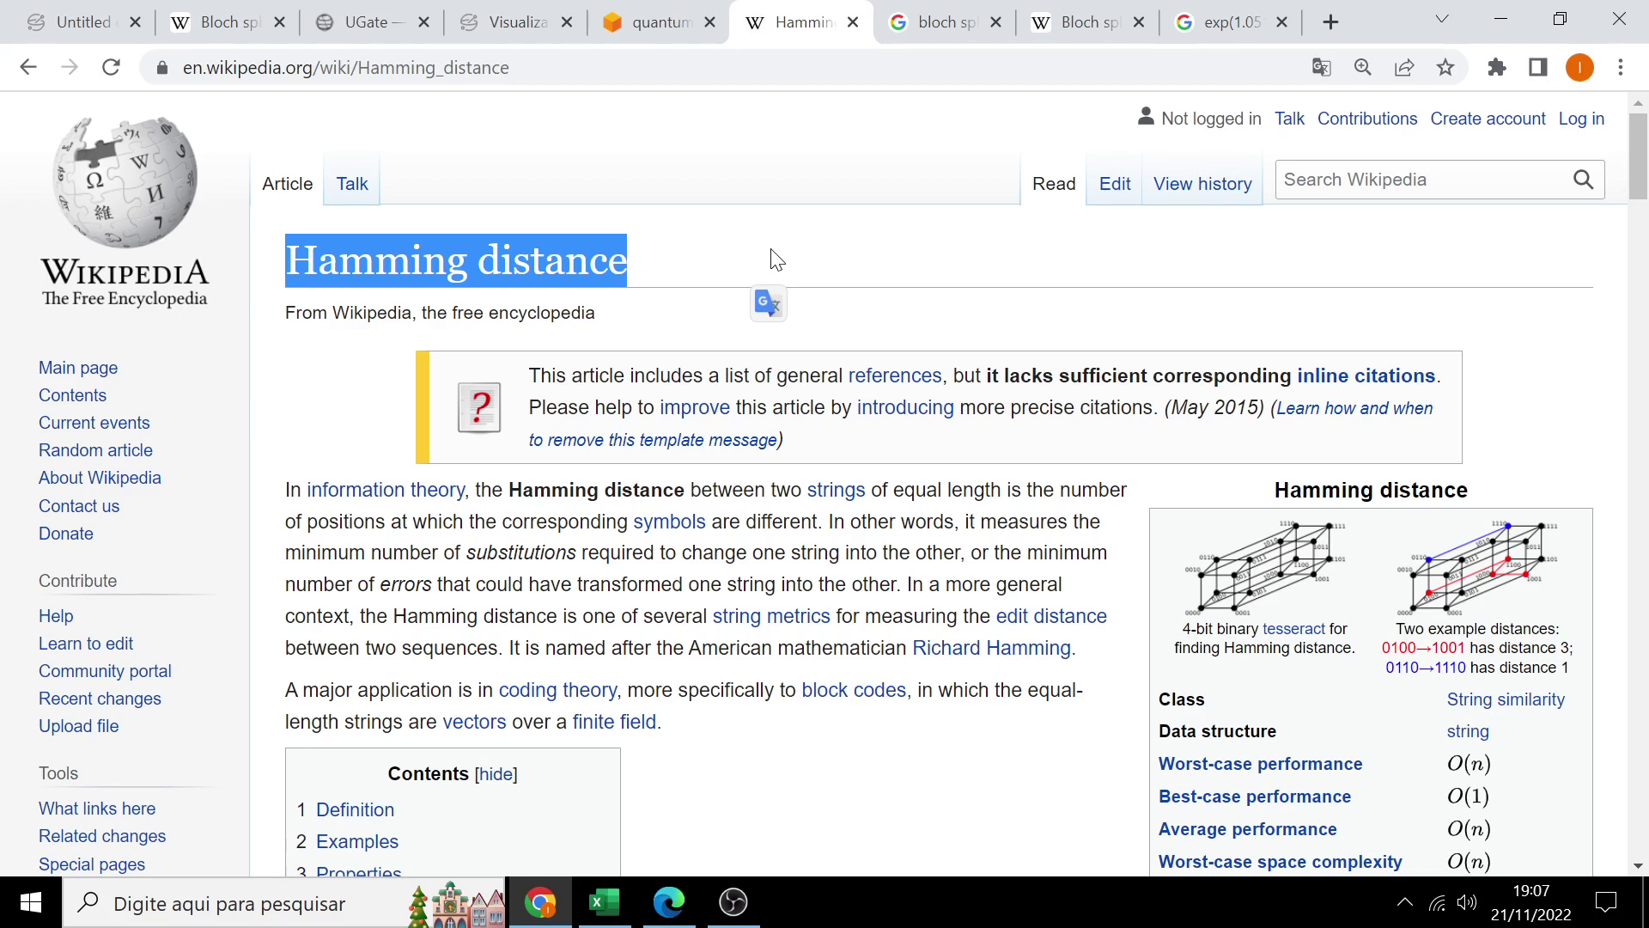
pyautogui.scroll(-5, 666, 591)
pyautogui.scroll(-6, 687, 615)
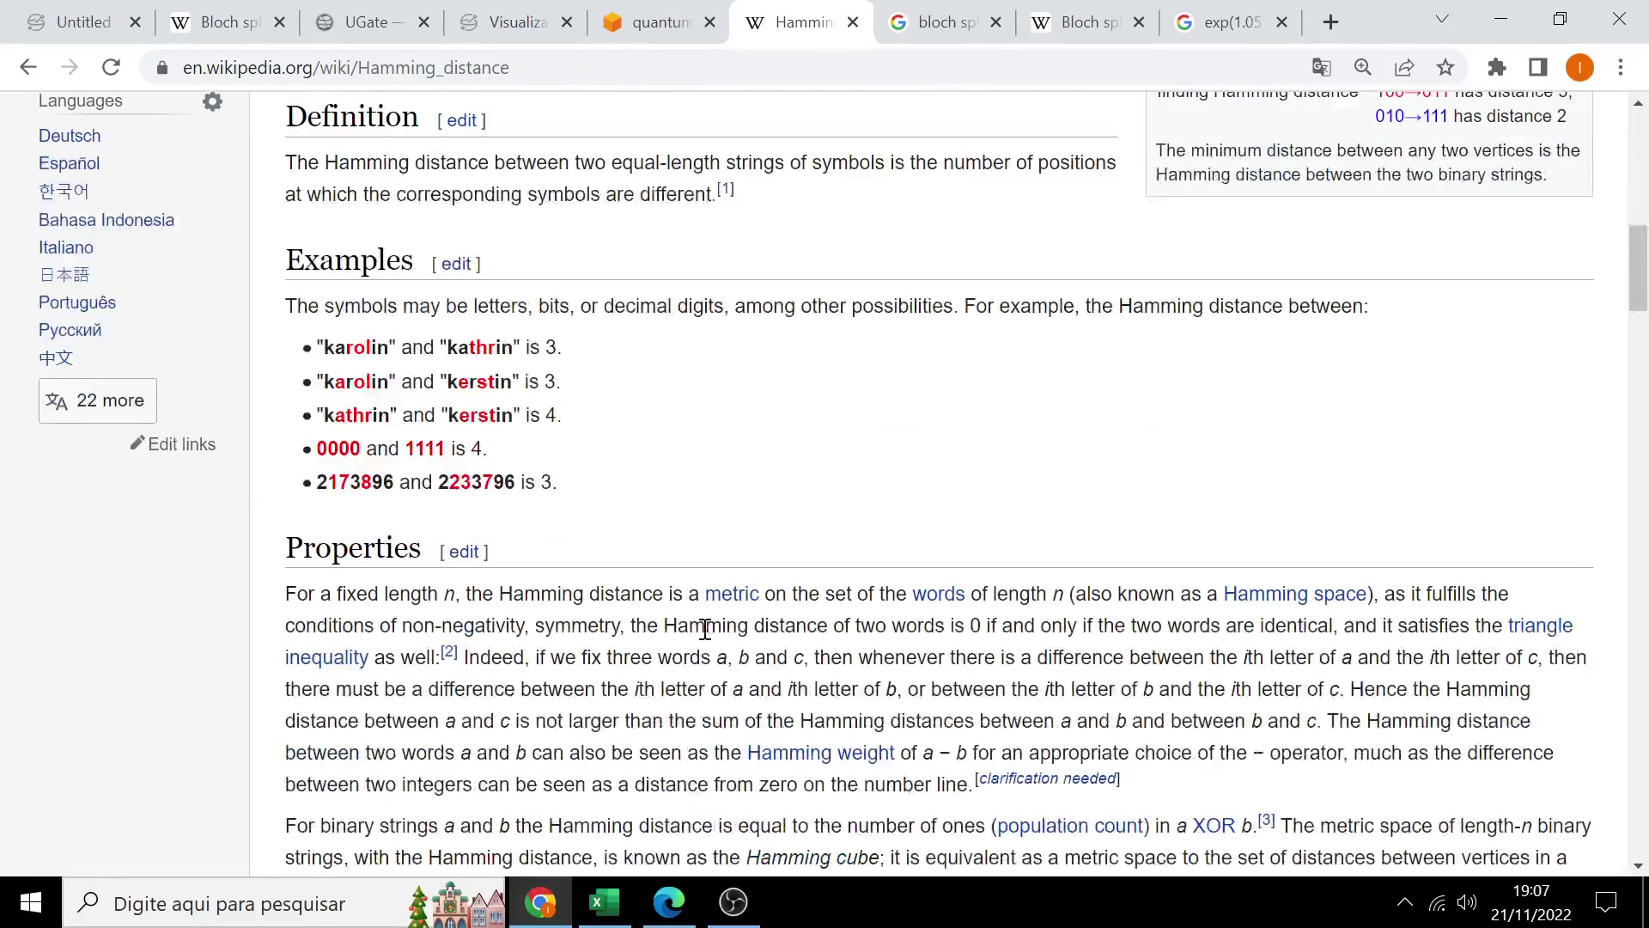
pyautogui.scroll(-4, 704, 629)
pyautogui.scroll(-4, 717, 622)
pyautogui.scroll(-5, 721, 631)
pyautogui.scroll(-1, 726, 636)
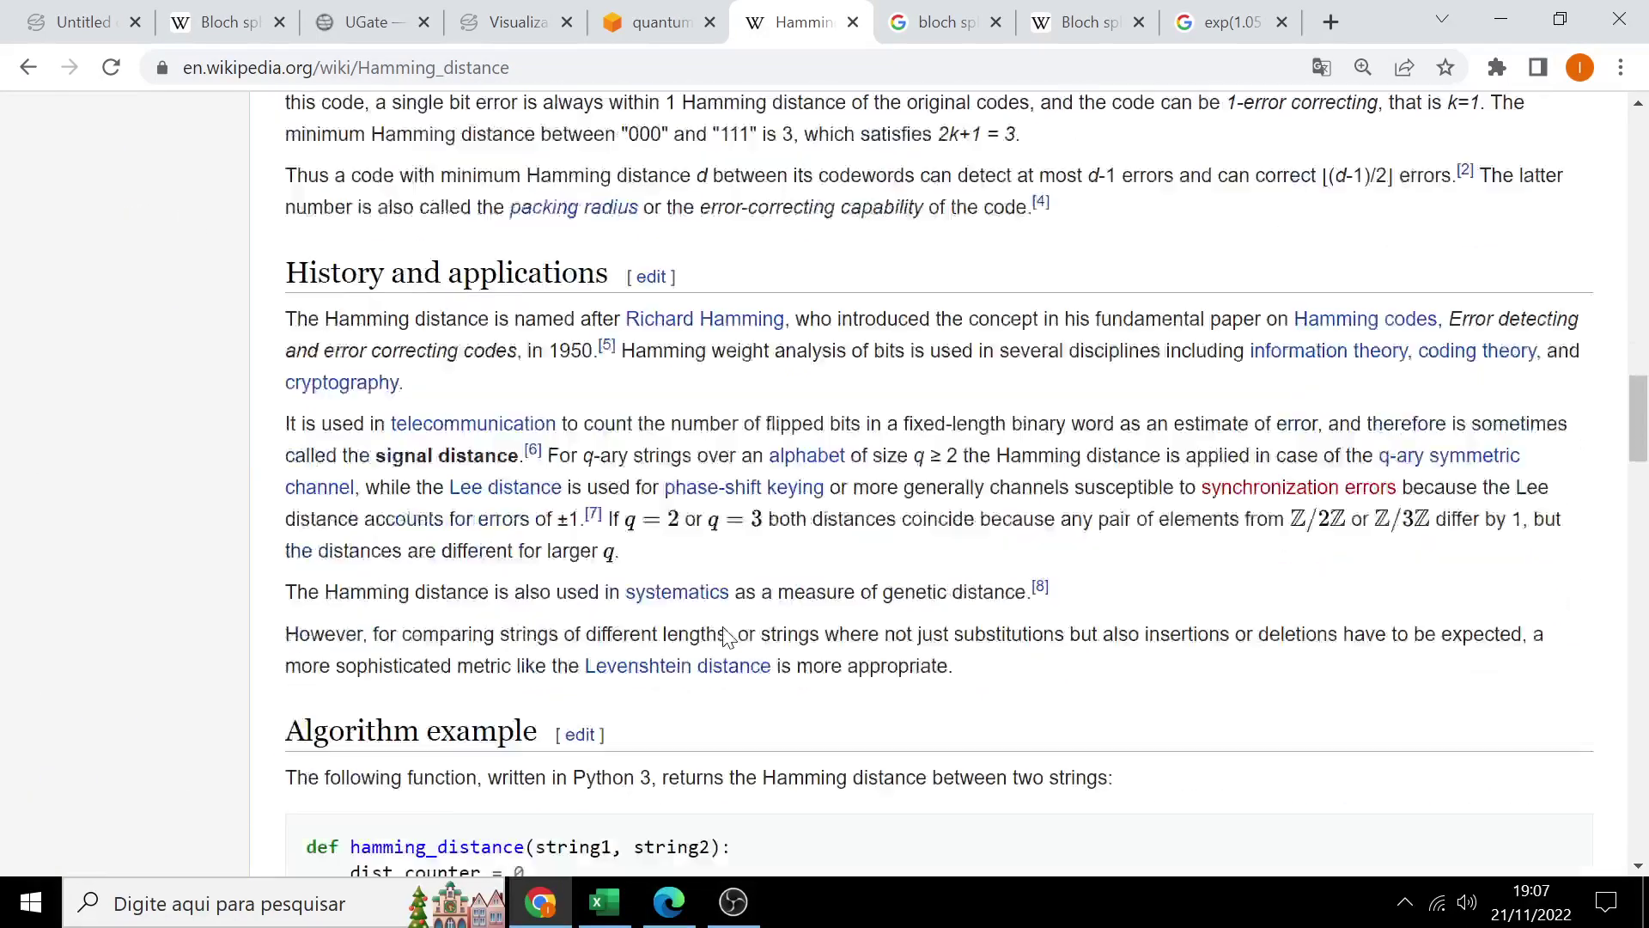
pyautogui.scroll(-2, 726, 636)
pyautogui.scroll(-5, 725, 635)
pyautogui.scroll(-3, 722, 644)
pyautogui.scroll(-1, 715, 653)
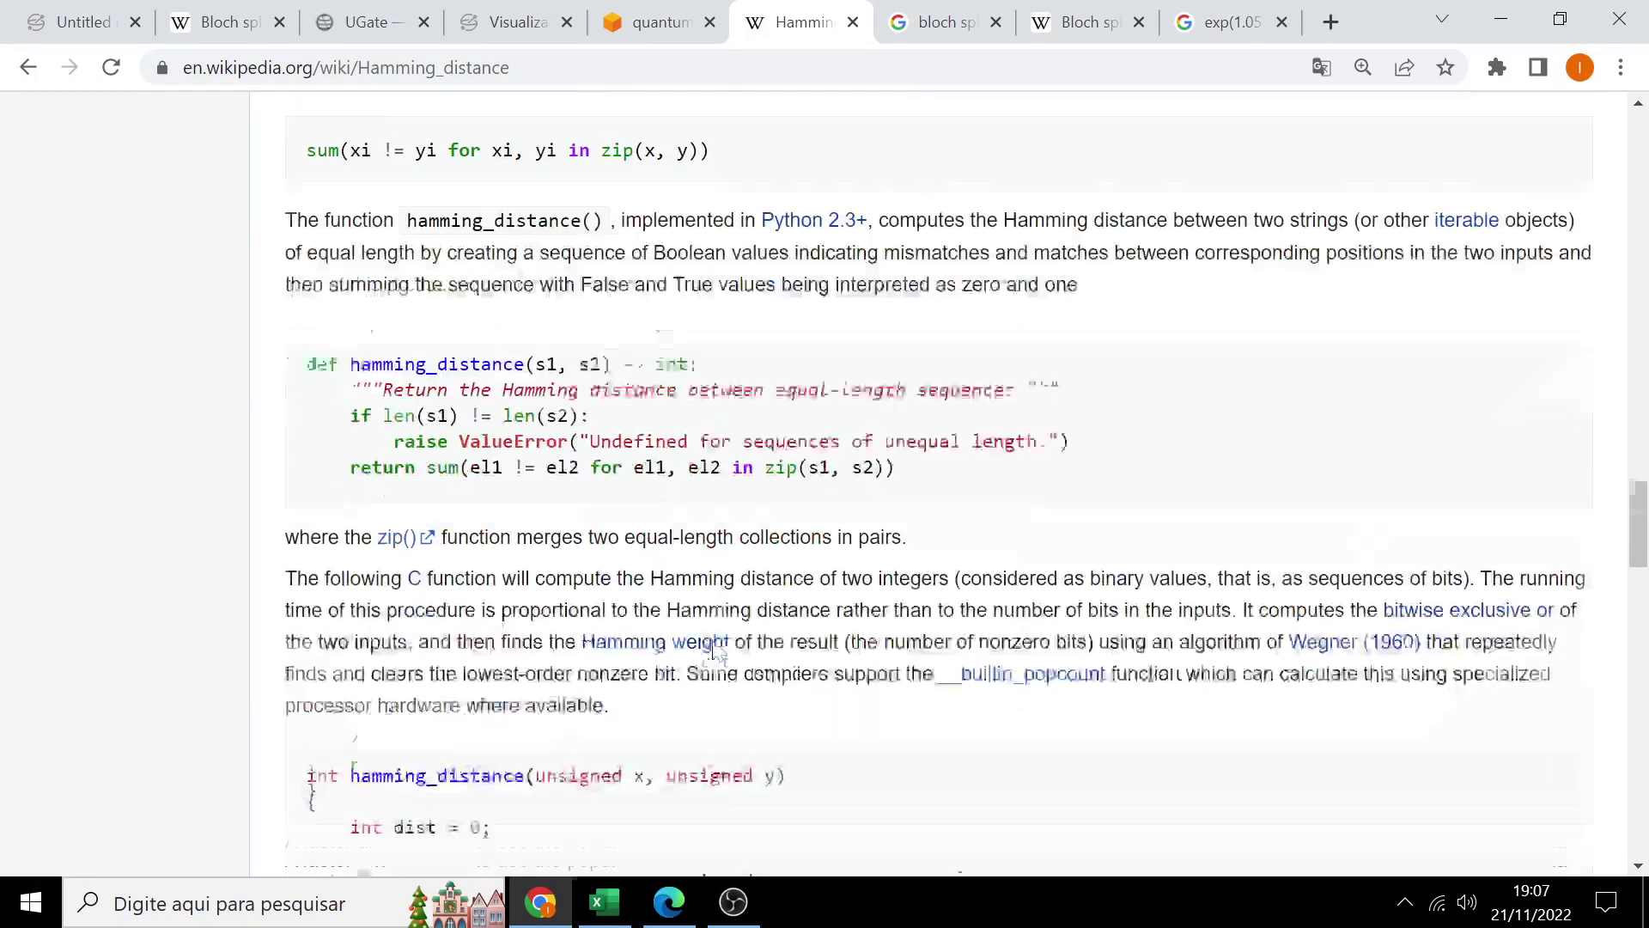
pyautogui.click(662, 24)
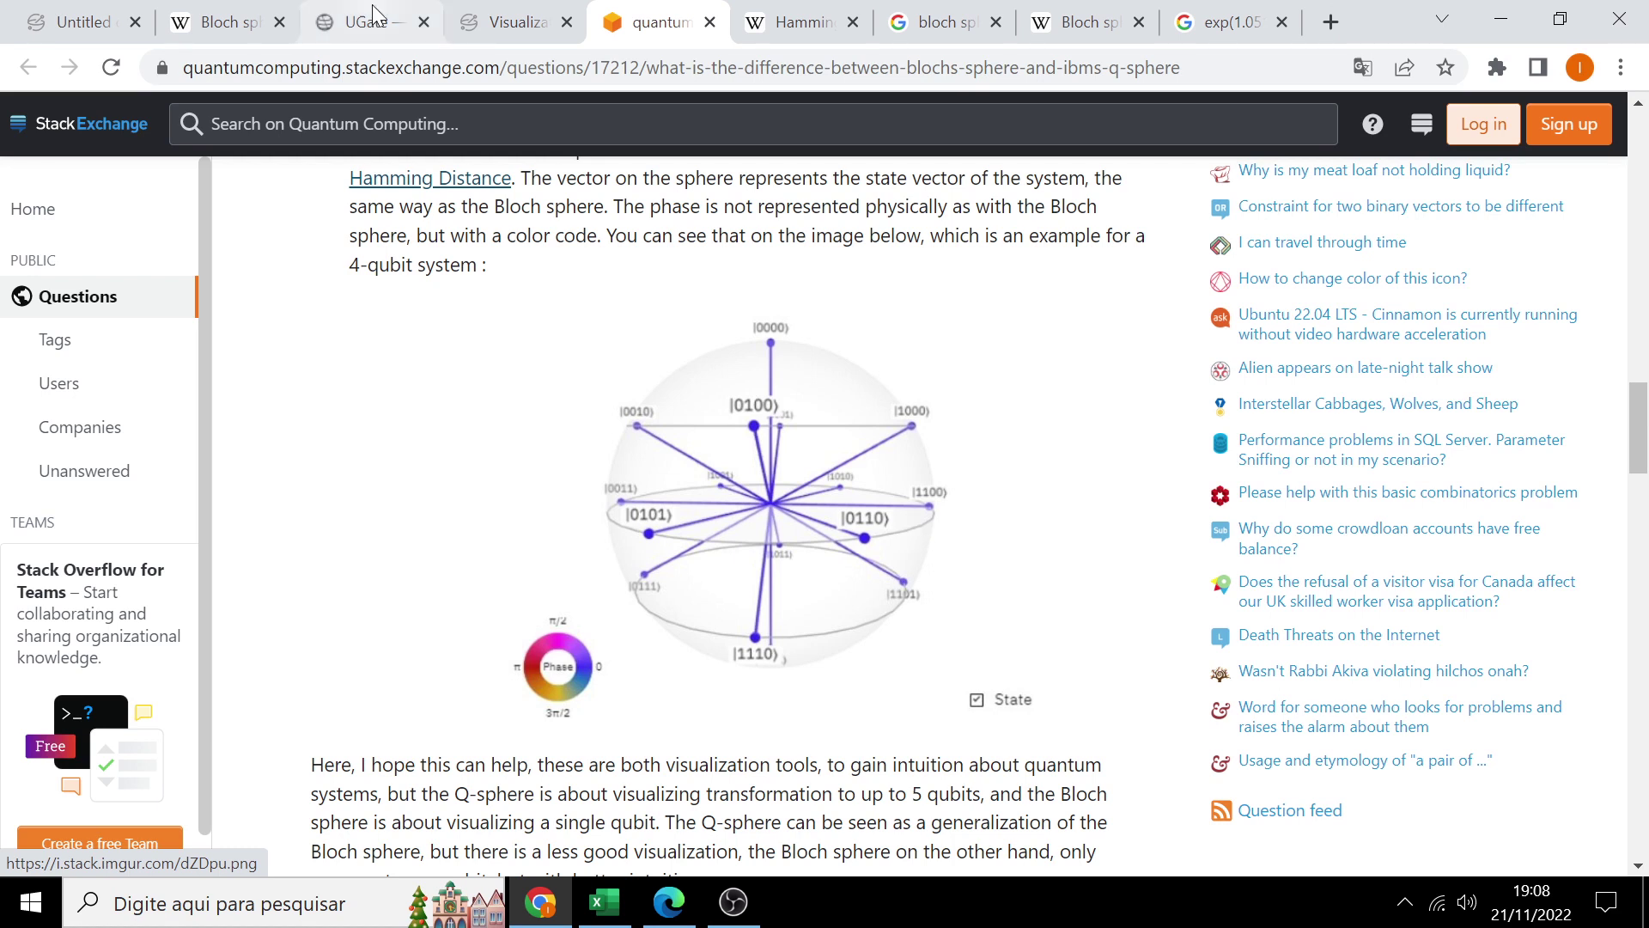
# Step: Go back to the Quantum Composer circuit in the first 'Untitled' tab
pyautogui.click(77, 22)
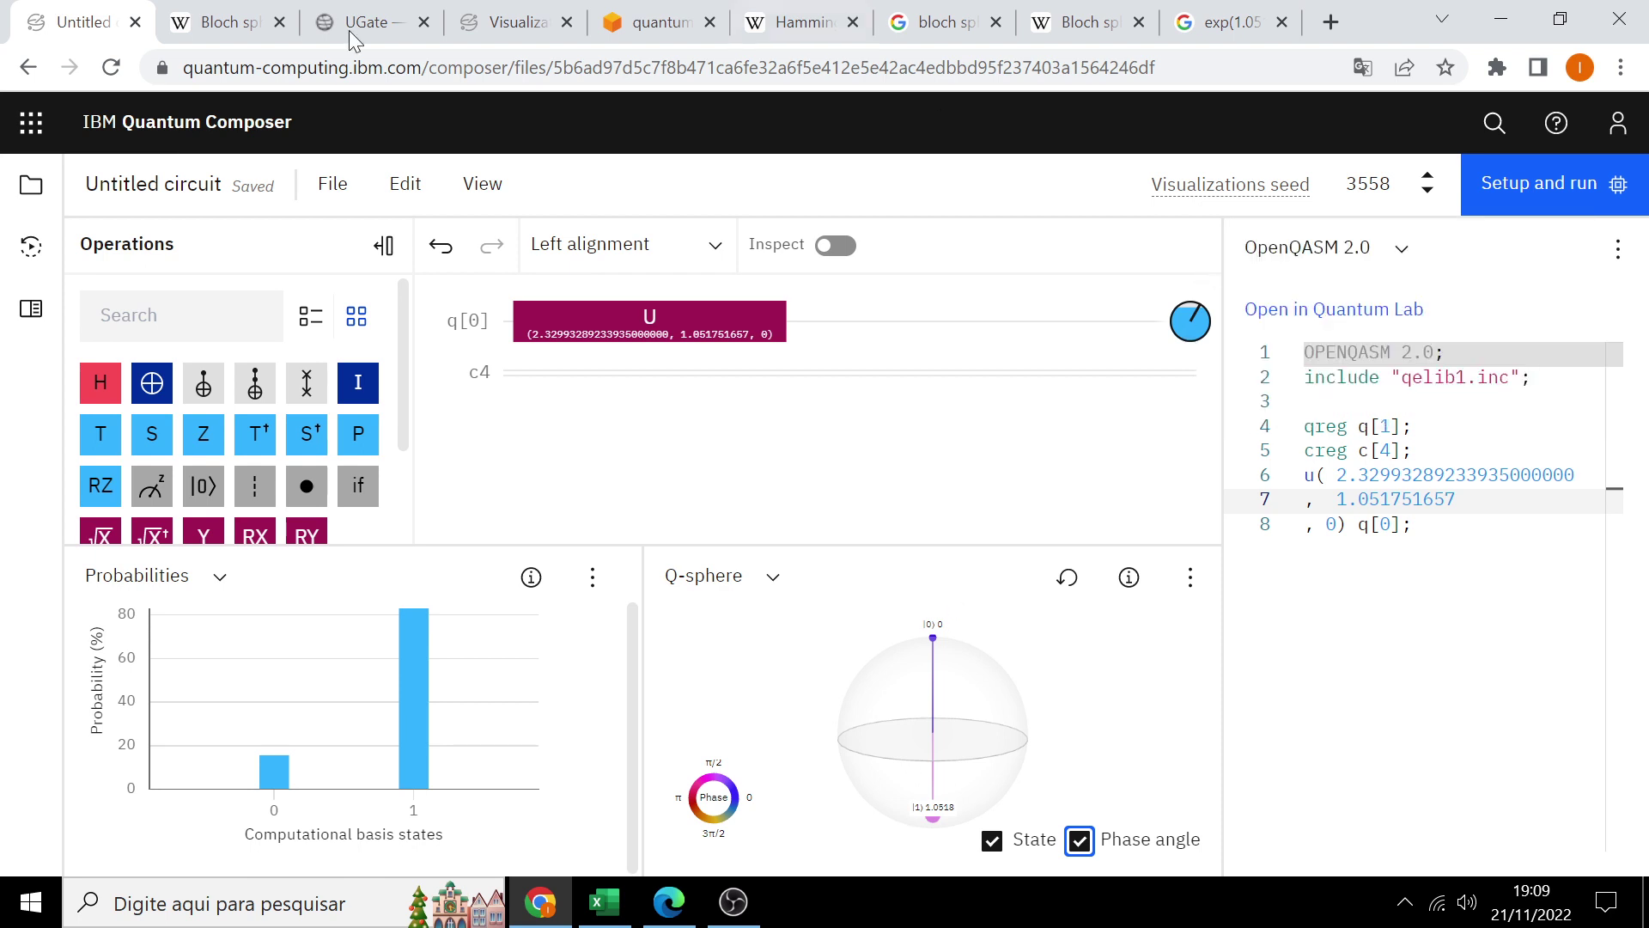
# Step: Read the Visualizations documentation page, then return to the Untitled circuit
pyautogui.click(507, 26)
pyautogui.scroll(10, 924, 640)
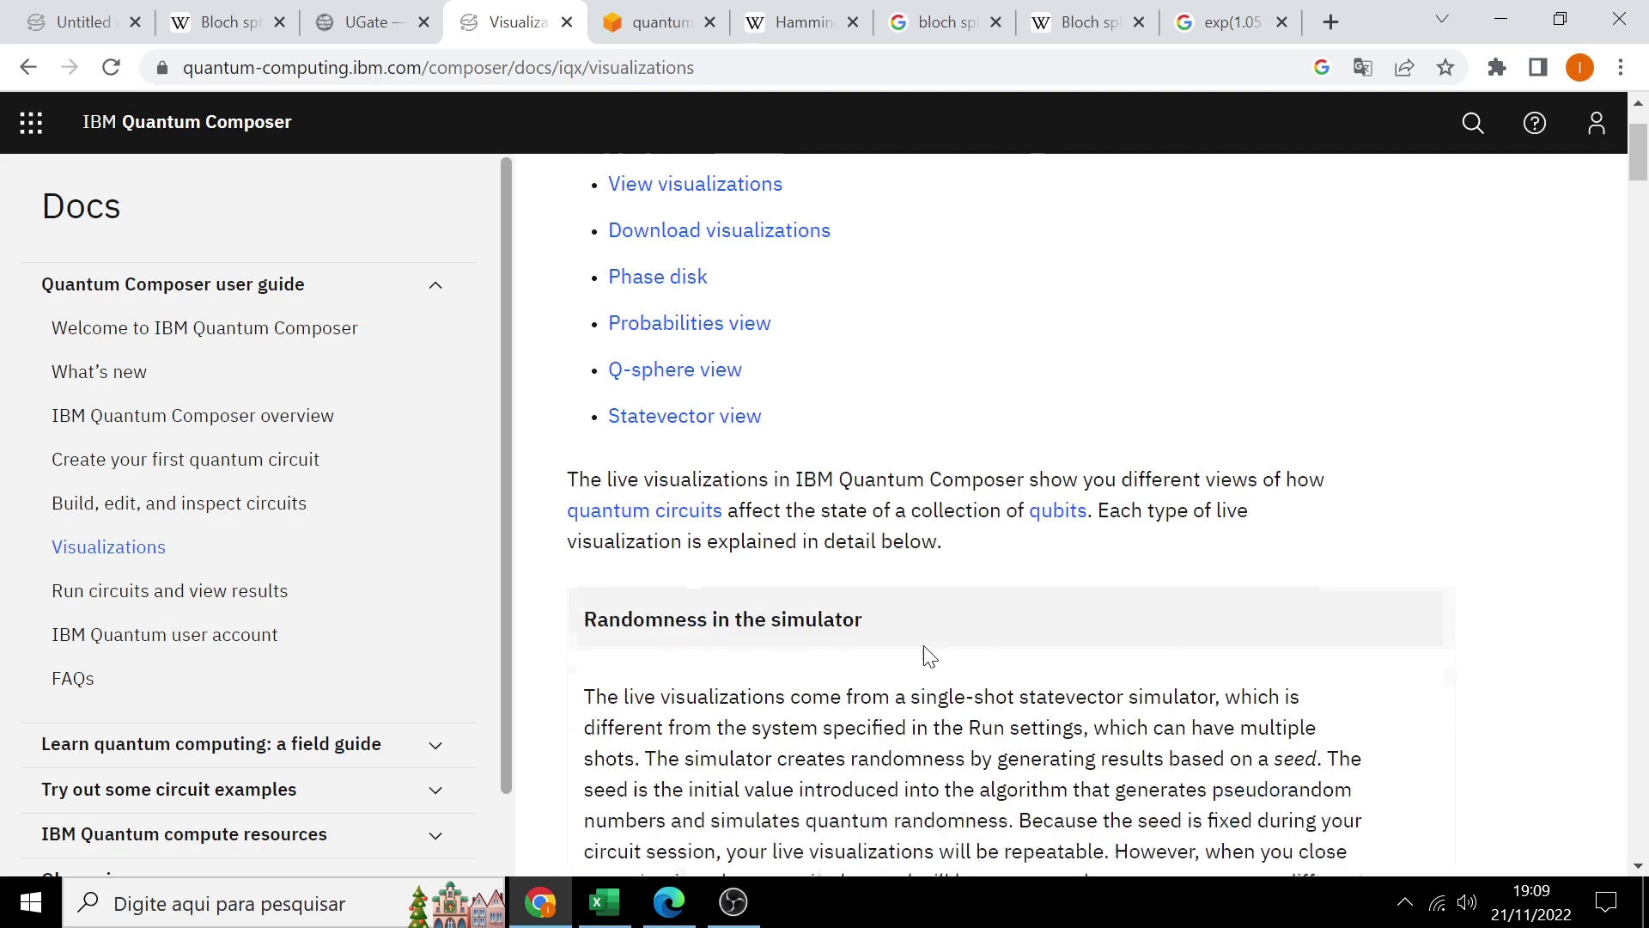
pyautogui.scroll(-13, 924, 640)
pyautogui.scroll(-10, 906, 692)
pyautogui.scroll(6, 905, 692)
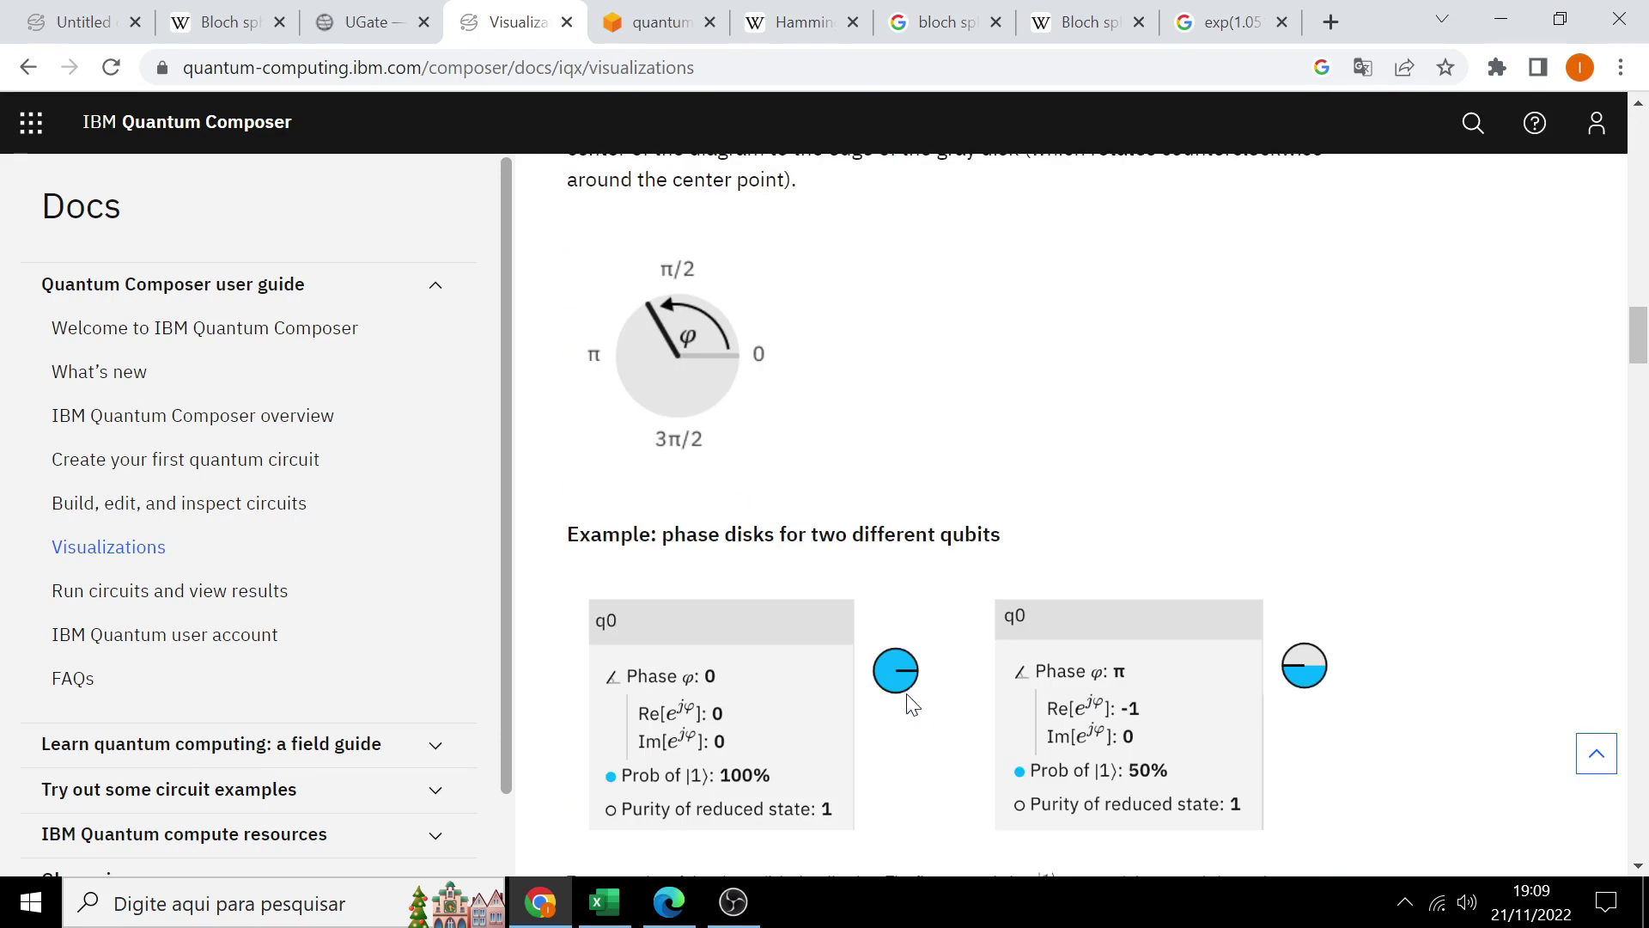
pyautogui.scroll(3, 906, 692)
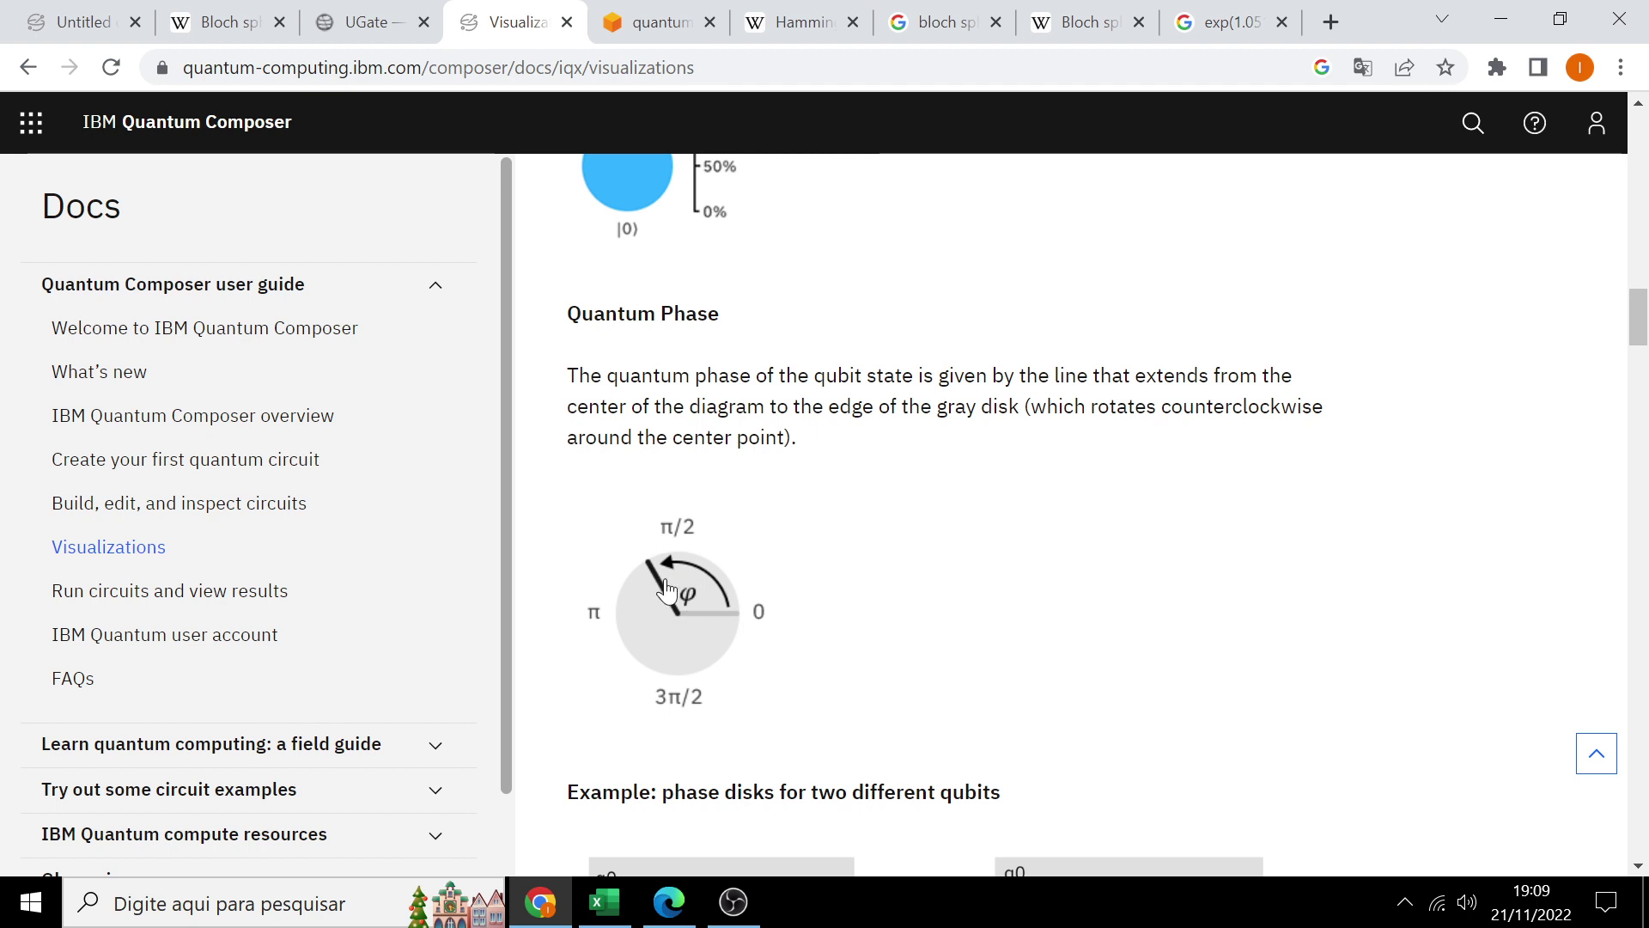
pyautogui.click(94, 24)
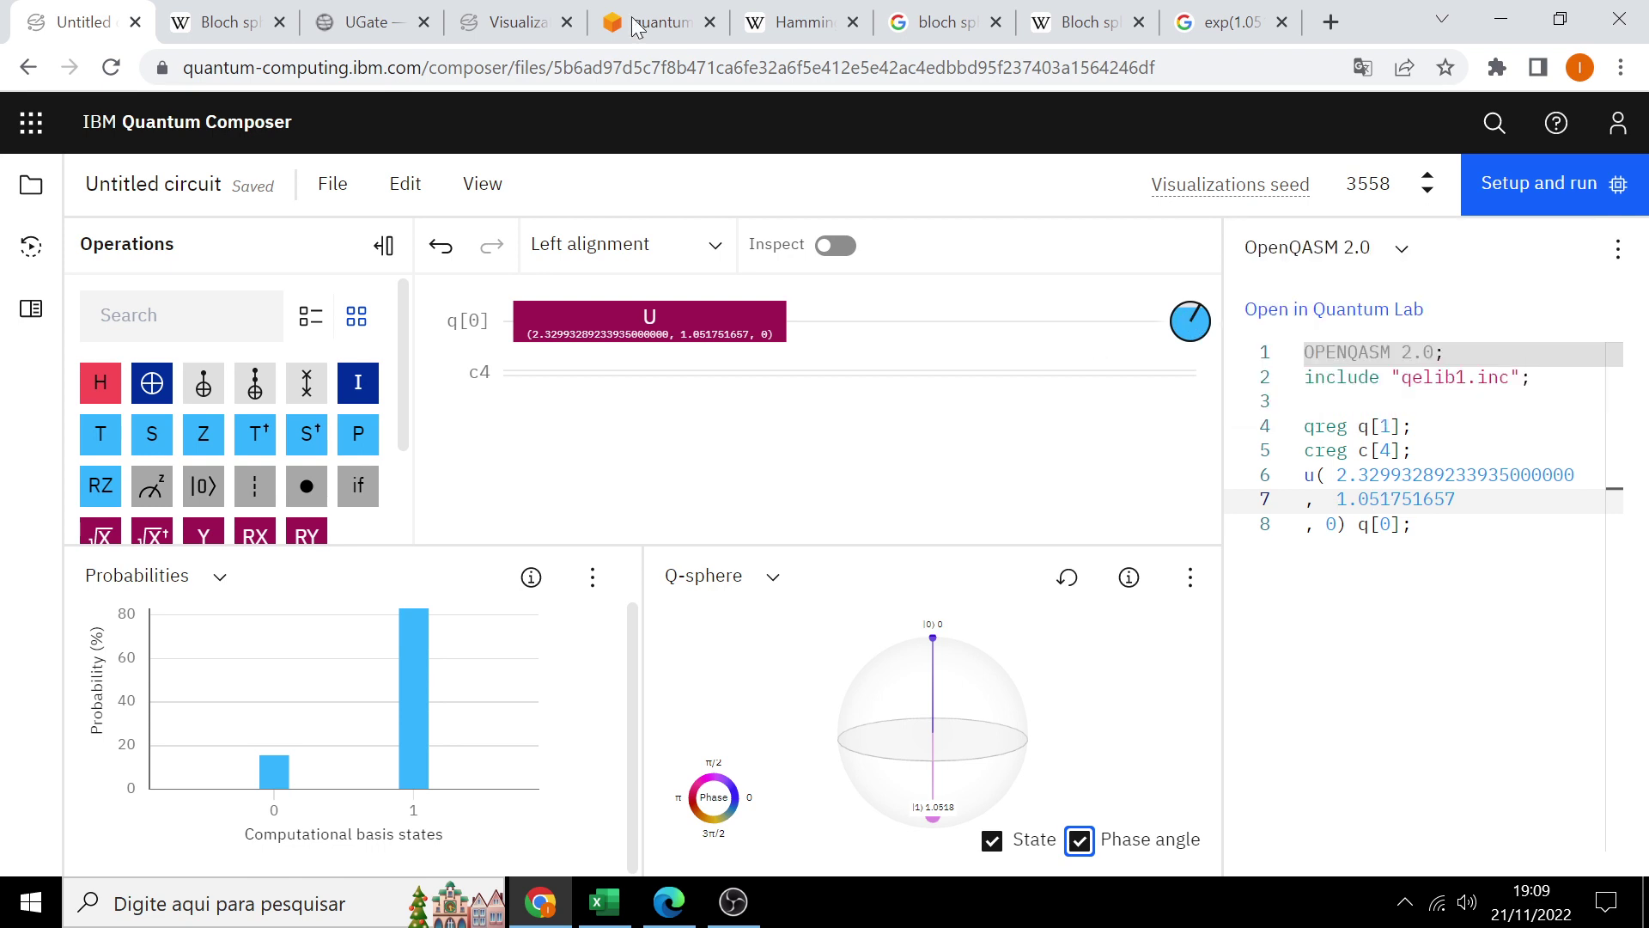
# Step: Glance at the Qiskit UGate docs and the Visualizations page before returning to the circuit
pyautogui.click(369, 23)
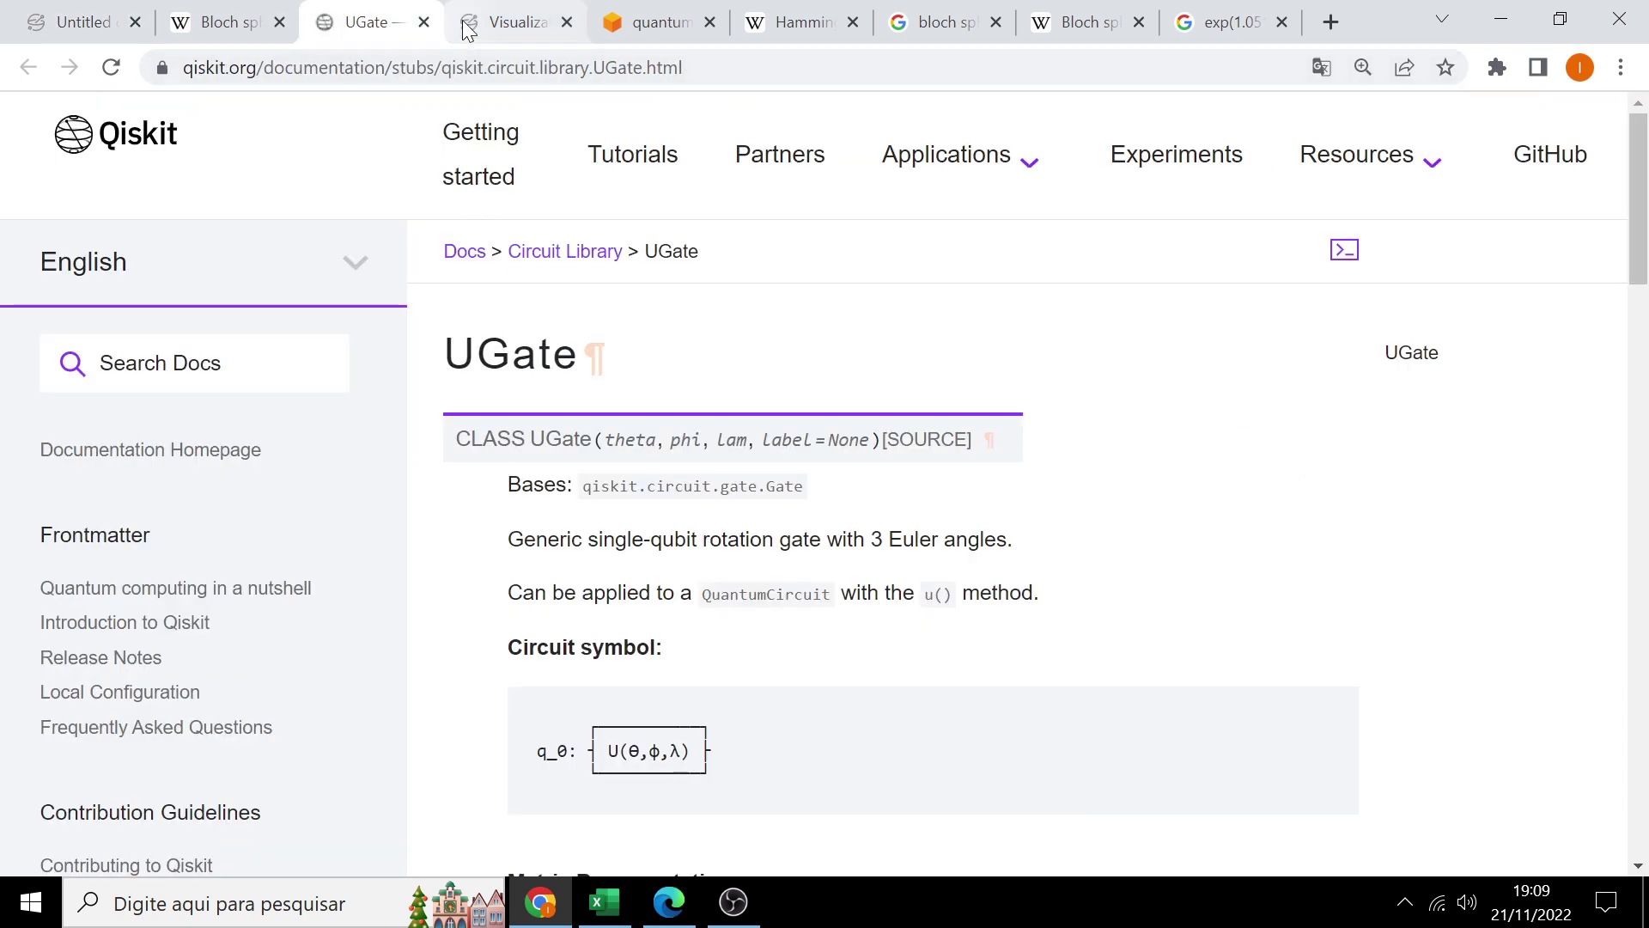
pyautogui.click(500, 22)
pyautogui.scroll(-1, 809, 568)
pyautogui.scroll(-5, 810, 568)
pyautogui.scroll(10, 810, 569)
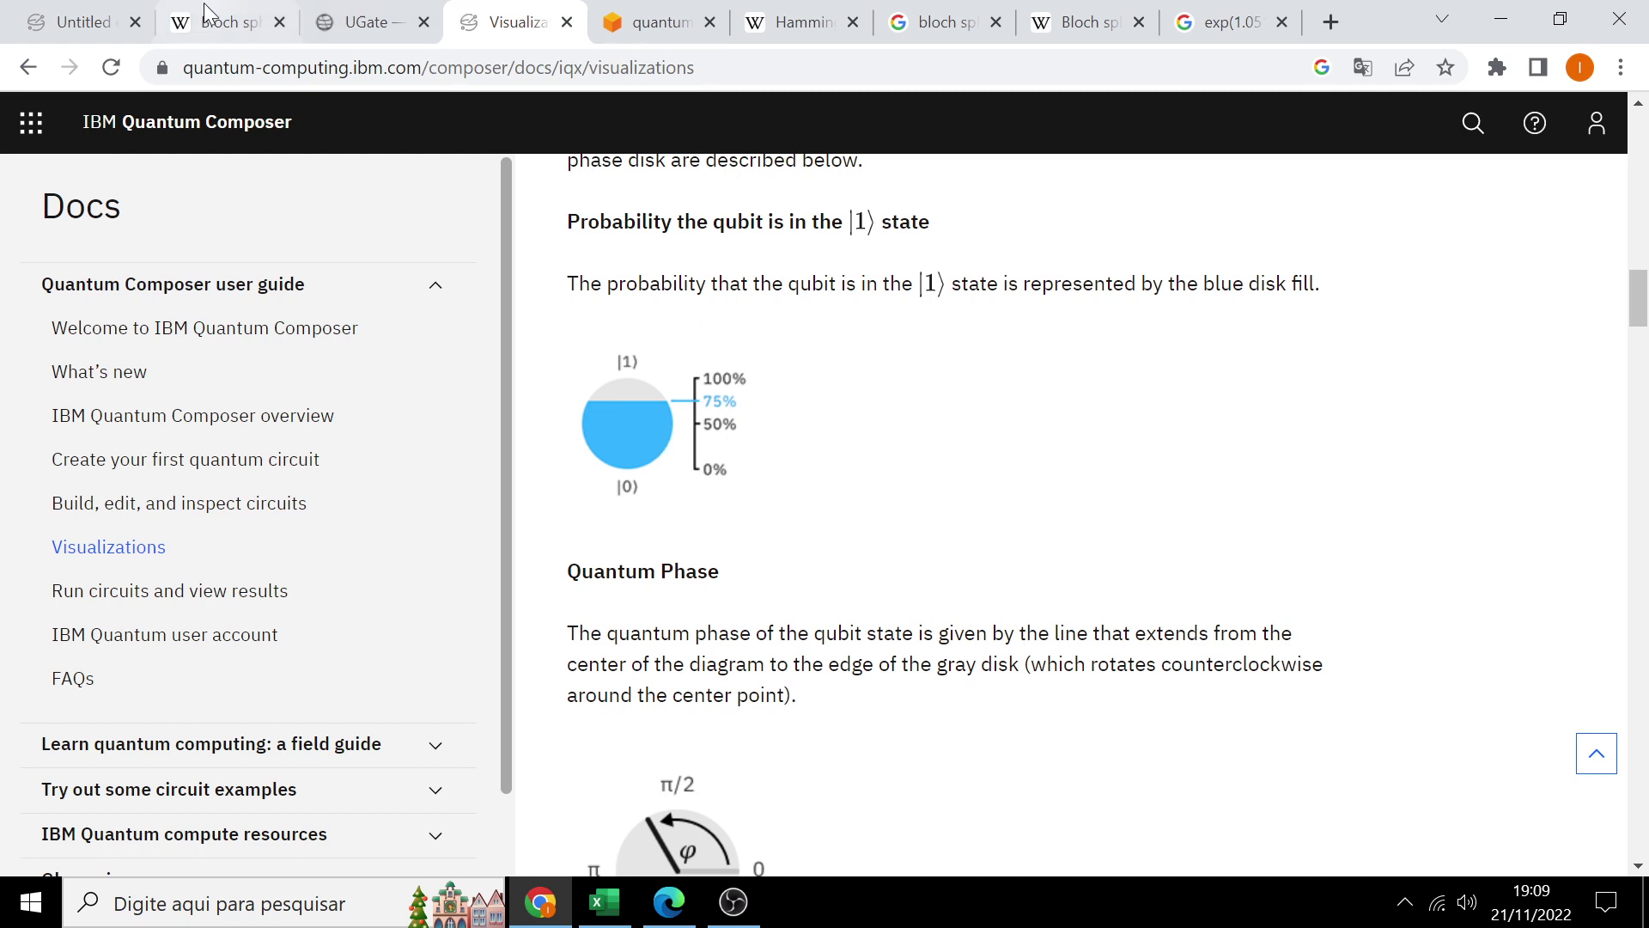
pyautogui.click(95, 21)
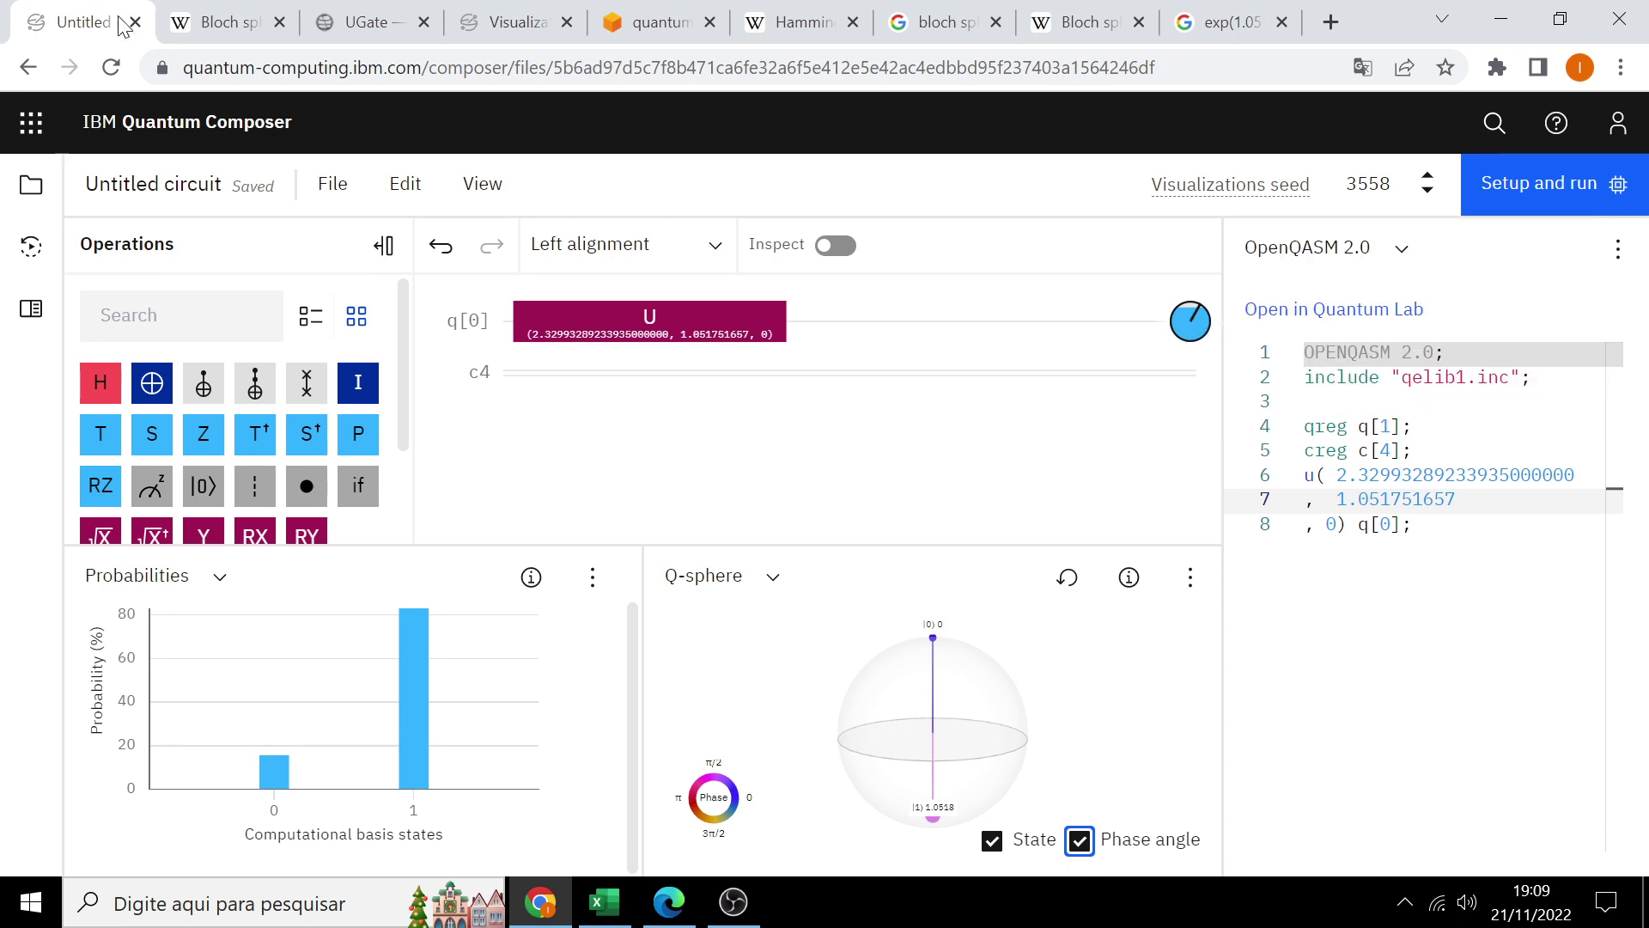
# Step: Reread the Visualizations docs, then bring up the q[0] readout: phase 1.0517, 84.41% |1⟩
pyautogui.click(507, 21)
pyautogui.scroll(-1, 748, 541)
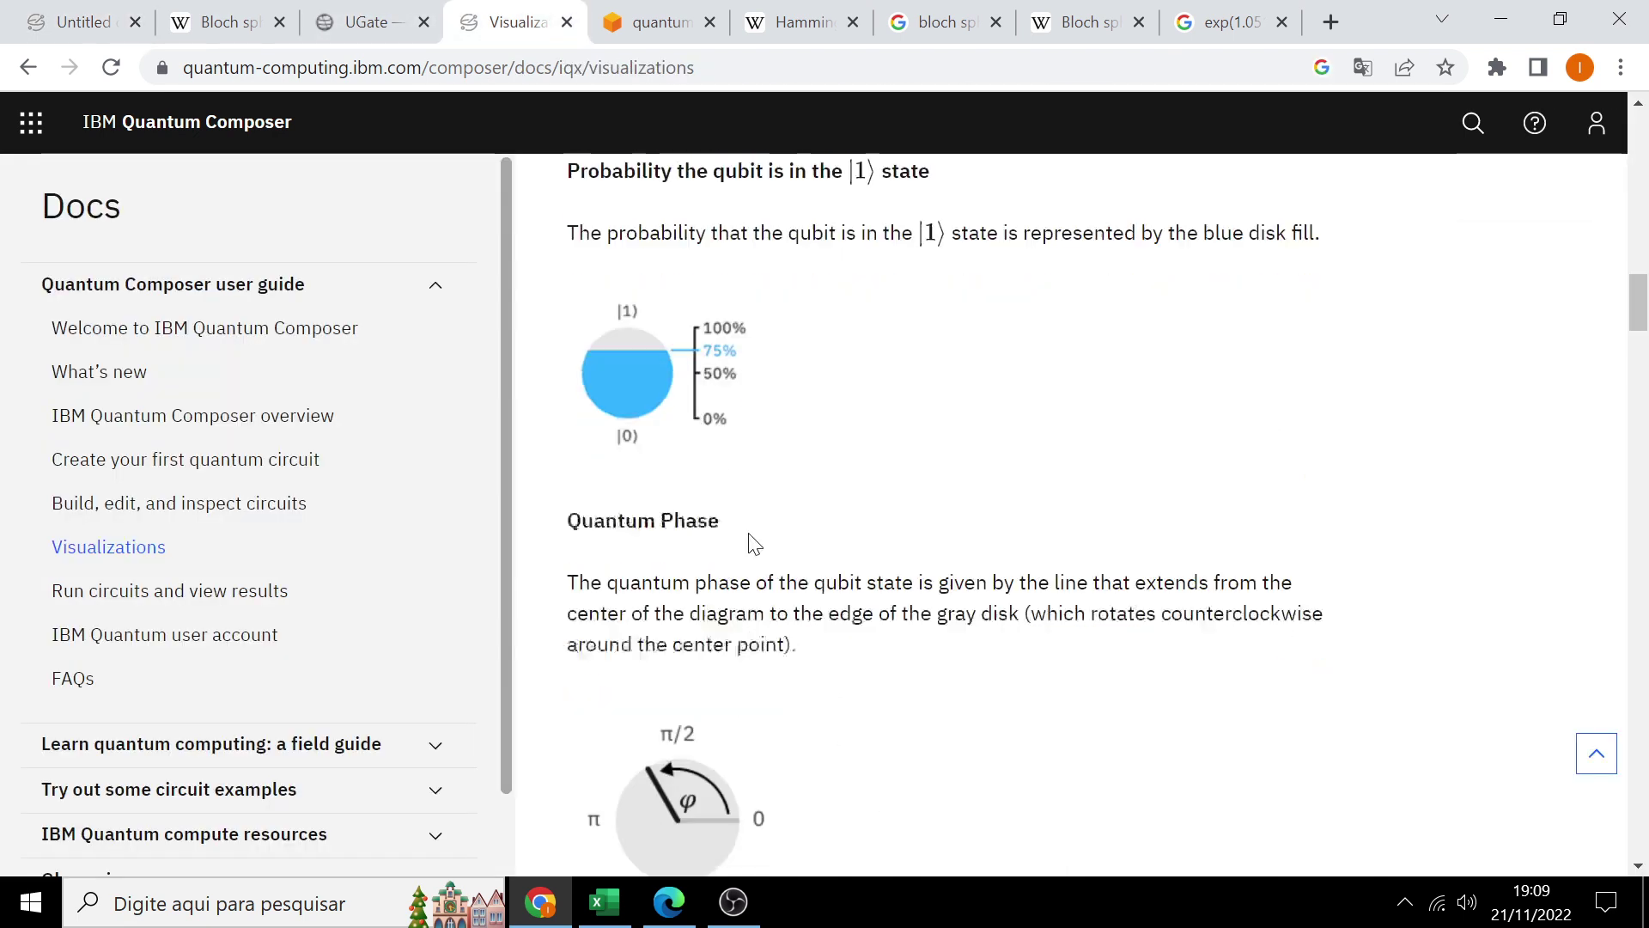
pyautogui.scroll(-2, 754, 557)
pyautogui.scroll(-2, 754, 556)
pyautogui.scroll(-4, 753, 554)
pyautogui.scroll(-5, 752, 552)
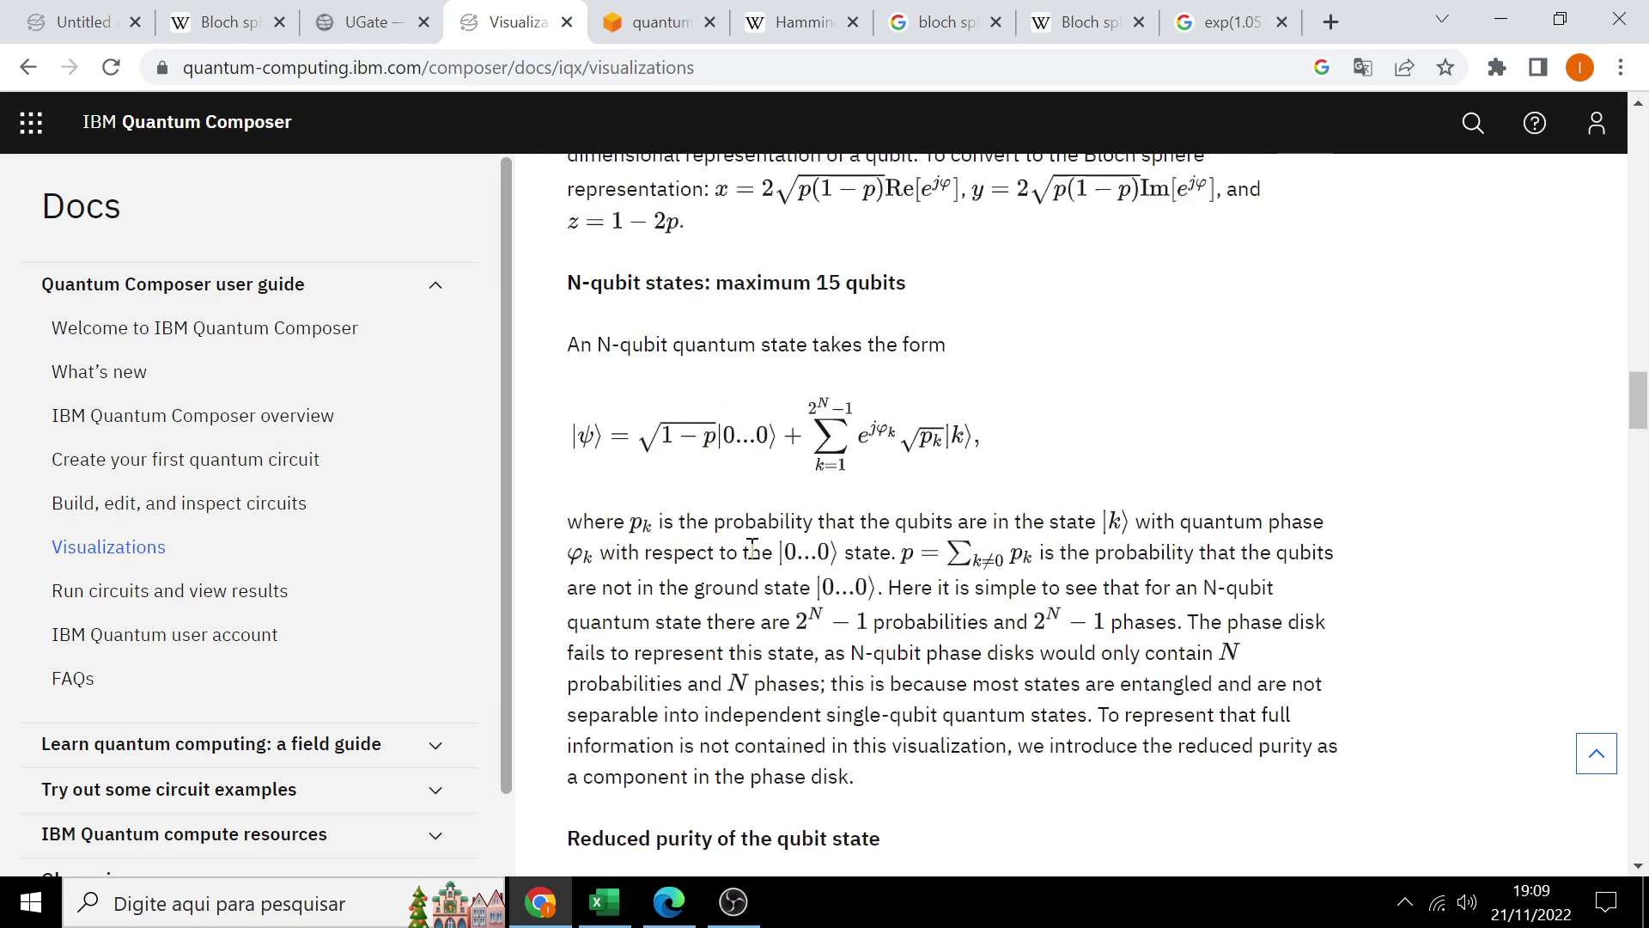
pyautogui.scroll(-6, 751, 548)
pyautogui.scroll(-5, 752, 548)
pyautogui.scroll(3, 653, 472)
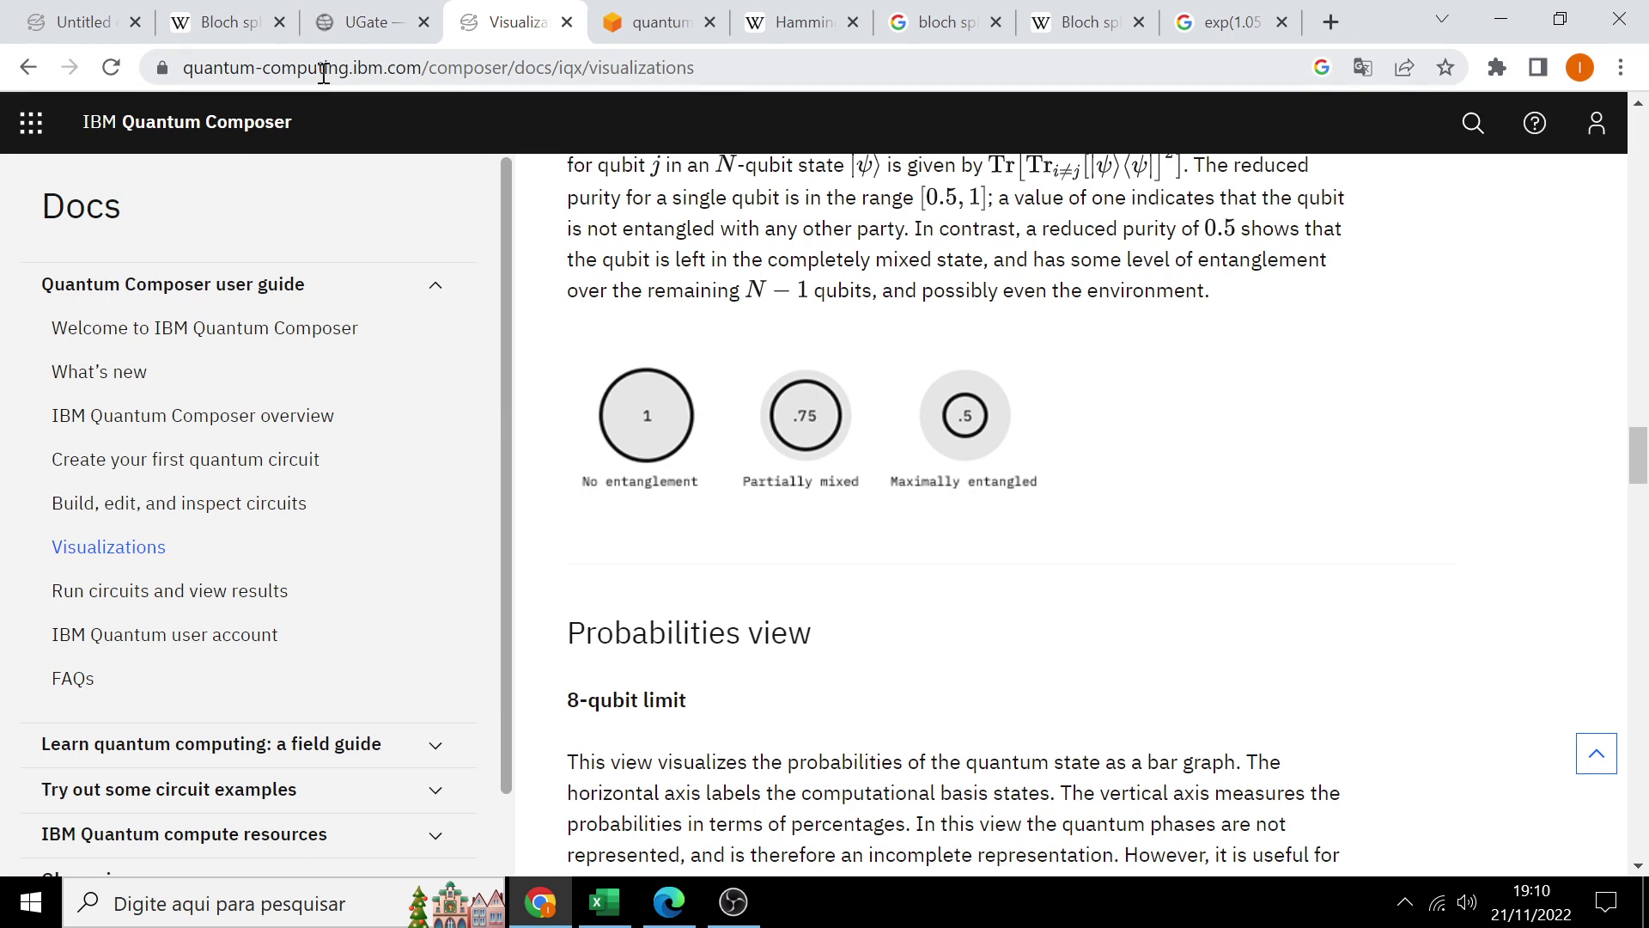
pyautogui.click(85, 23)
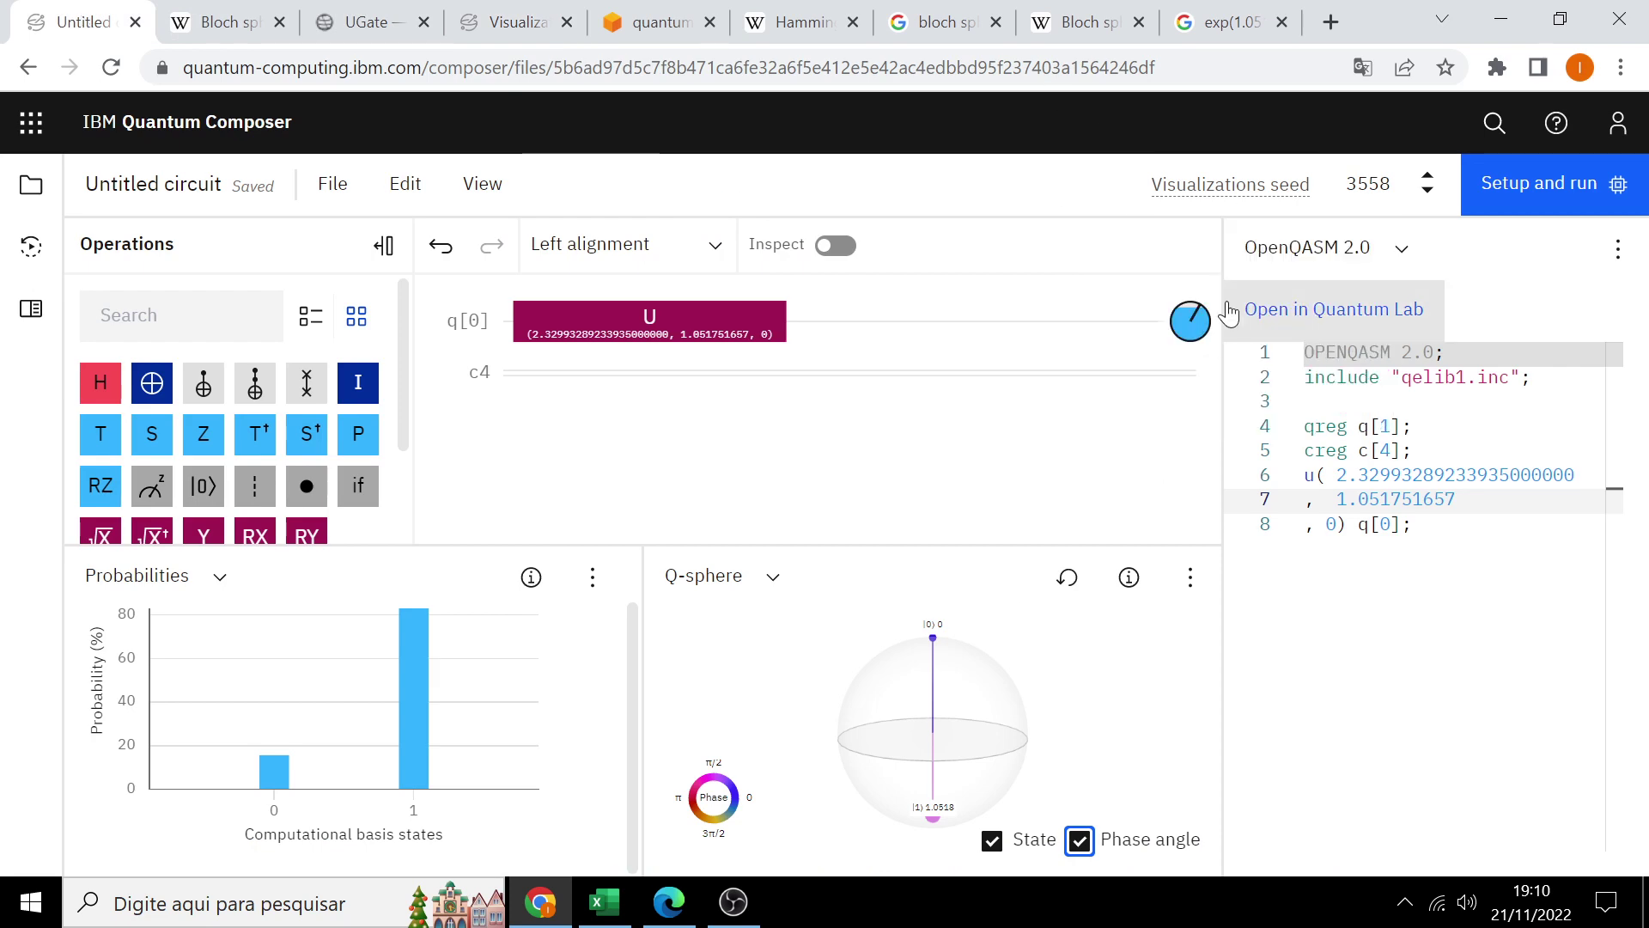
pyautogui.moveTo(1189, 322)
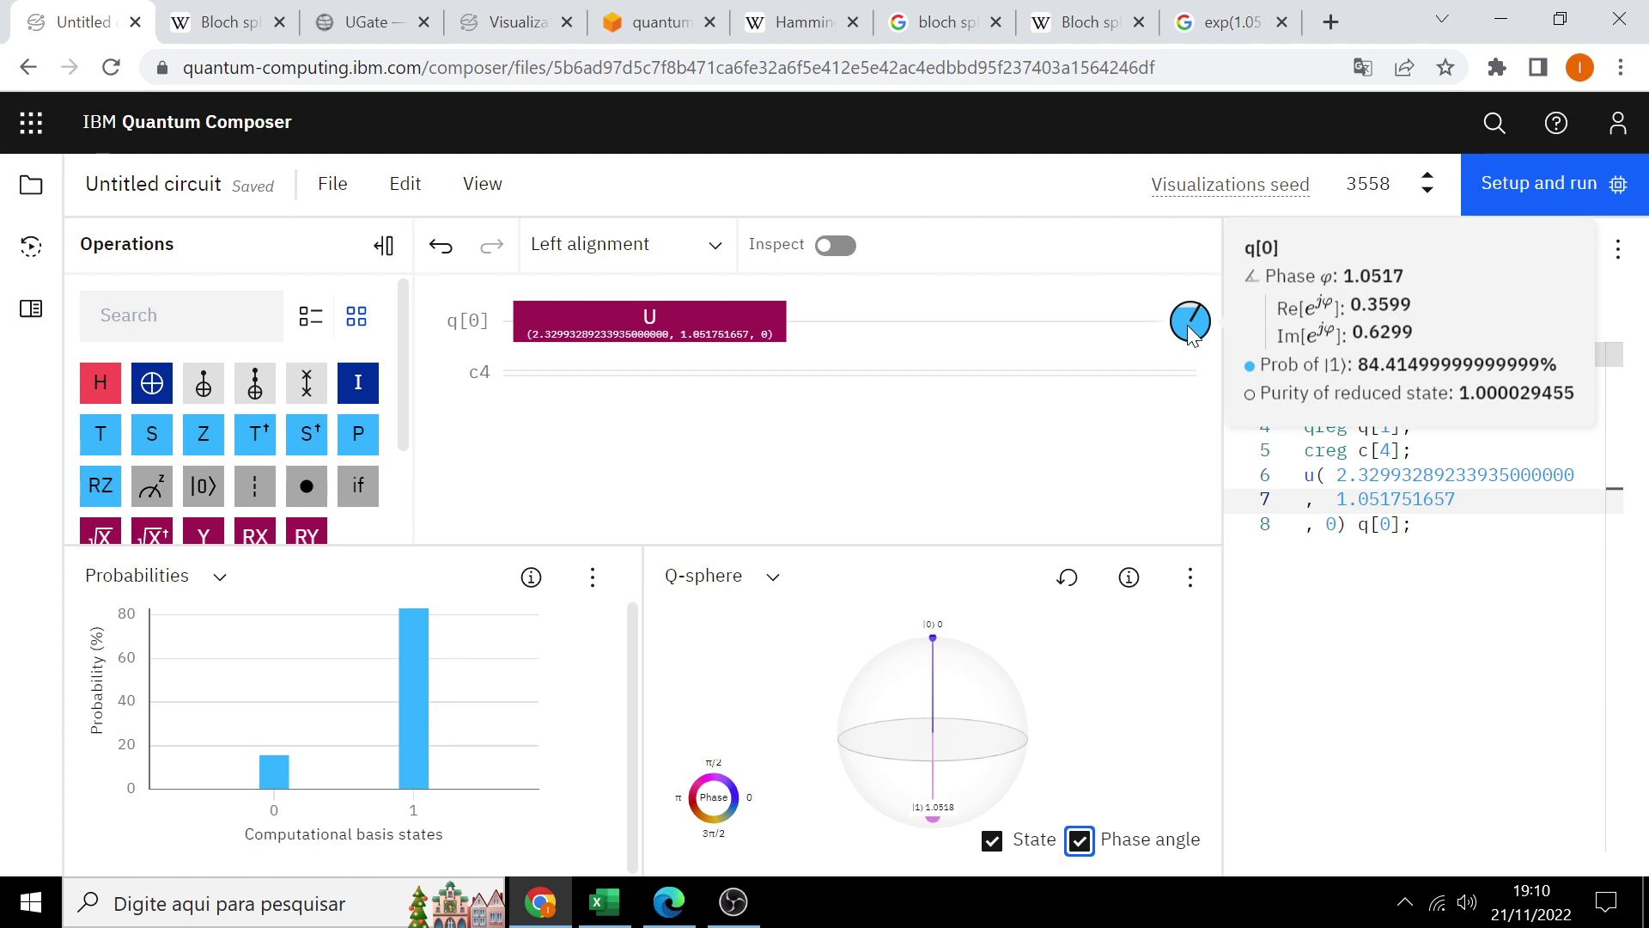
# Step: Find the 'Connection to the Bloch sphere' section in the Visualizations docs
pyautogui.click(475, 29)
pyautogui.scroll(3, 1318, 623)
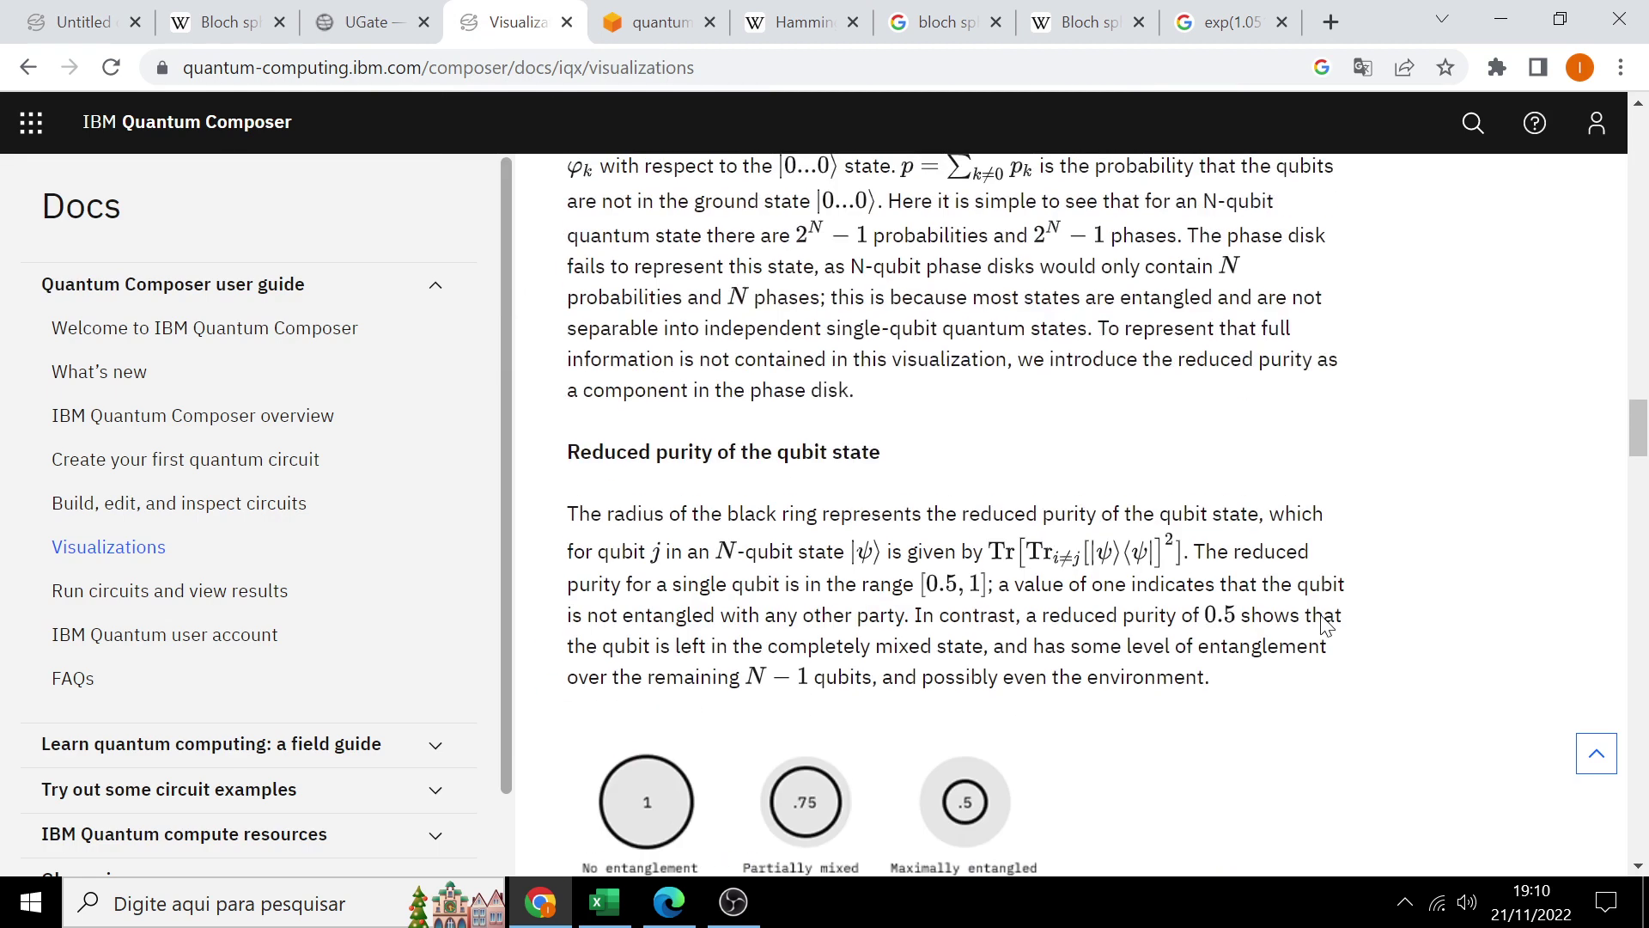
pyautogui.scroll(1, 1318, 620)
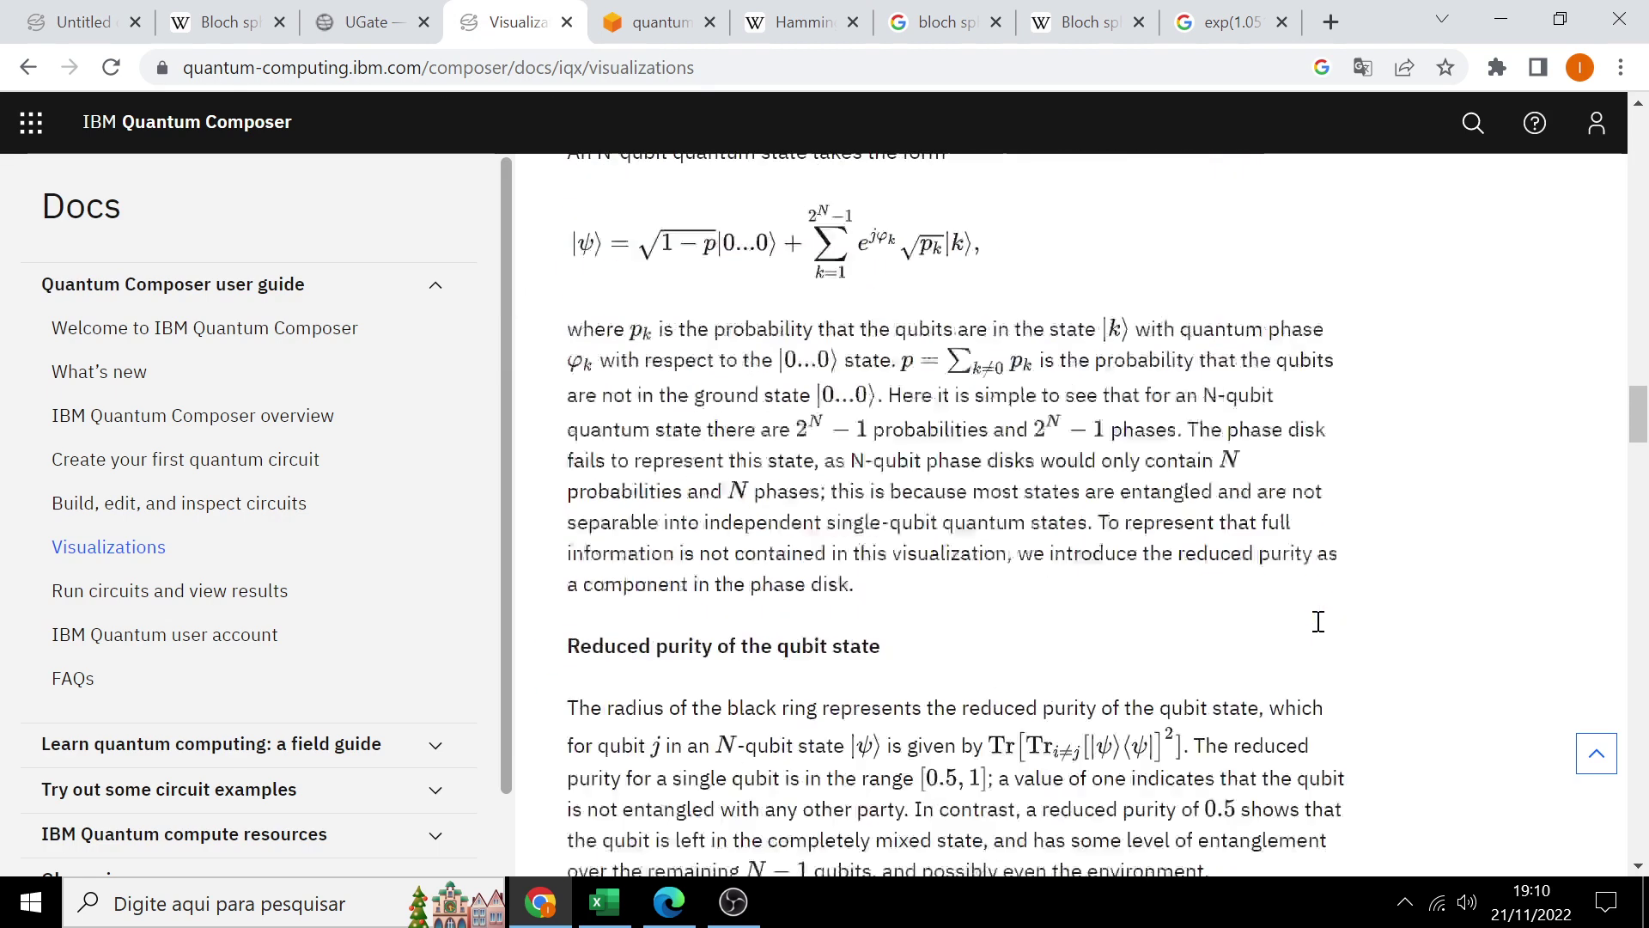
pyautogui.scroll(5, 1318, 620)
pyautogui.scroll(2, 1319, 625)
pyautogui.scroll(2, 1320, 632)
pyautogui.scroll(2, 1320, 631)
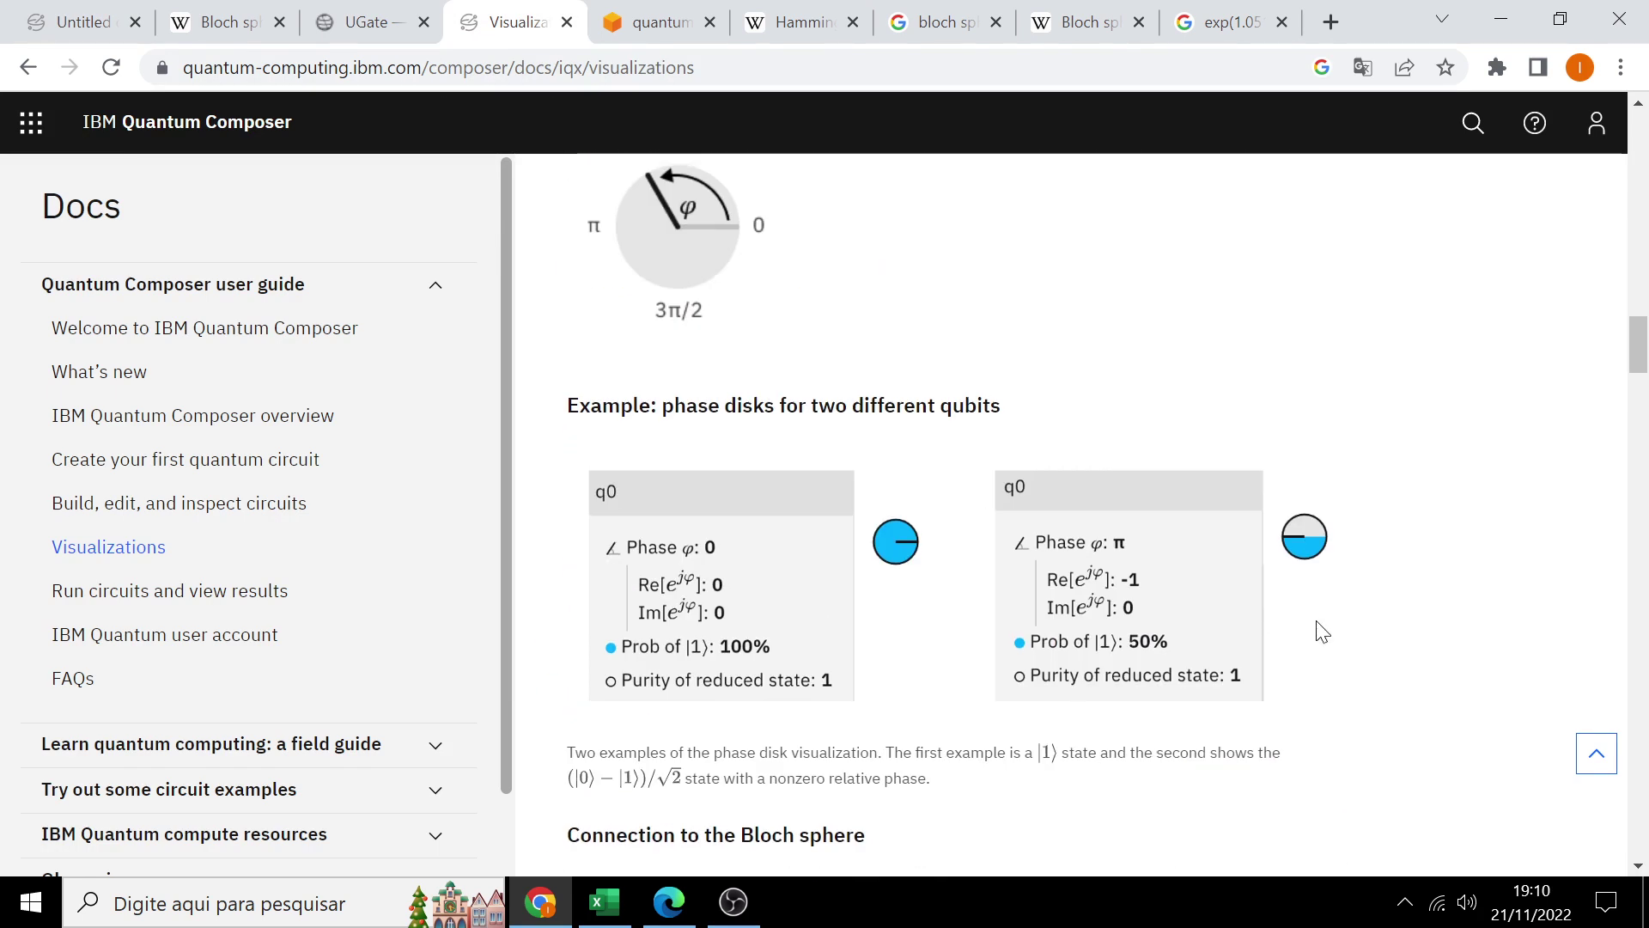
pyautogui.scroll(5, 1319, 633)
pyautogui.scroll(-5, 1317, 633)
pyautogui.scroll(-3, 1317, 635)
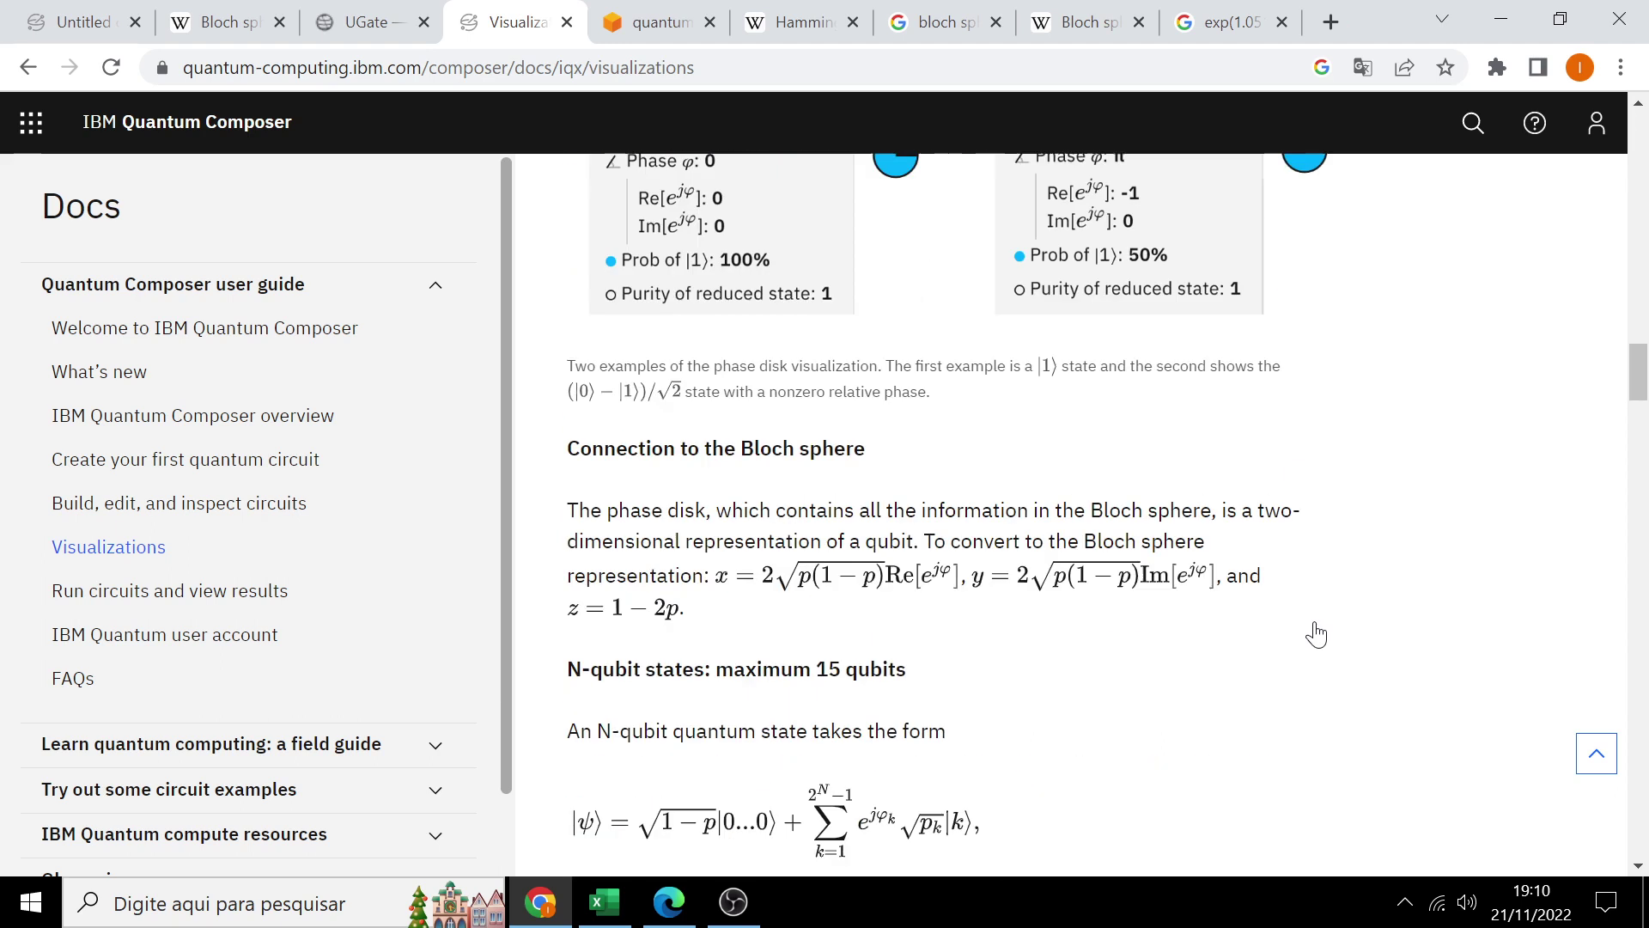
pyautogui.scroll(-2, 1320, 631)
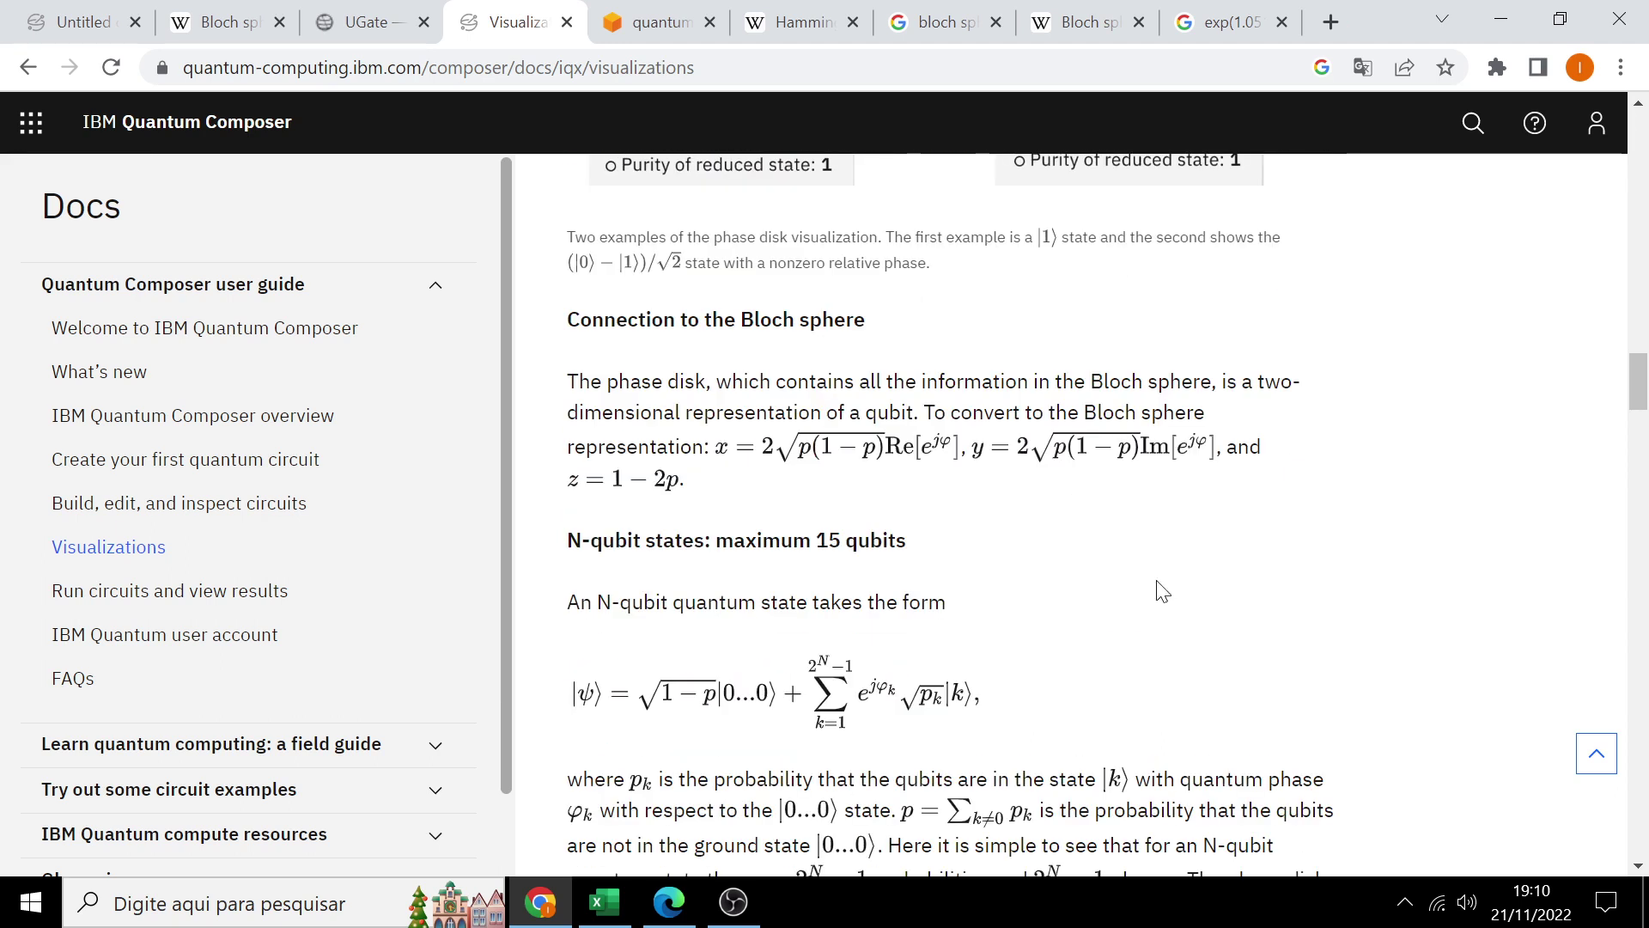
pyautogui.scroll(8, 816, 533)
pyautogui.scroll(6, 773, 540)
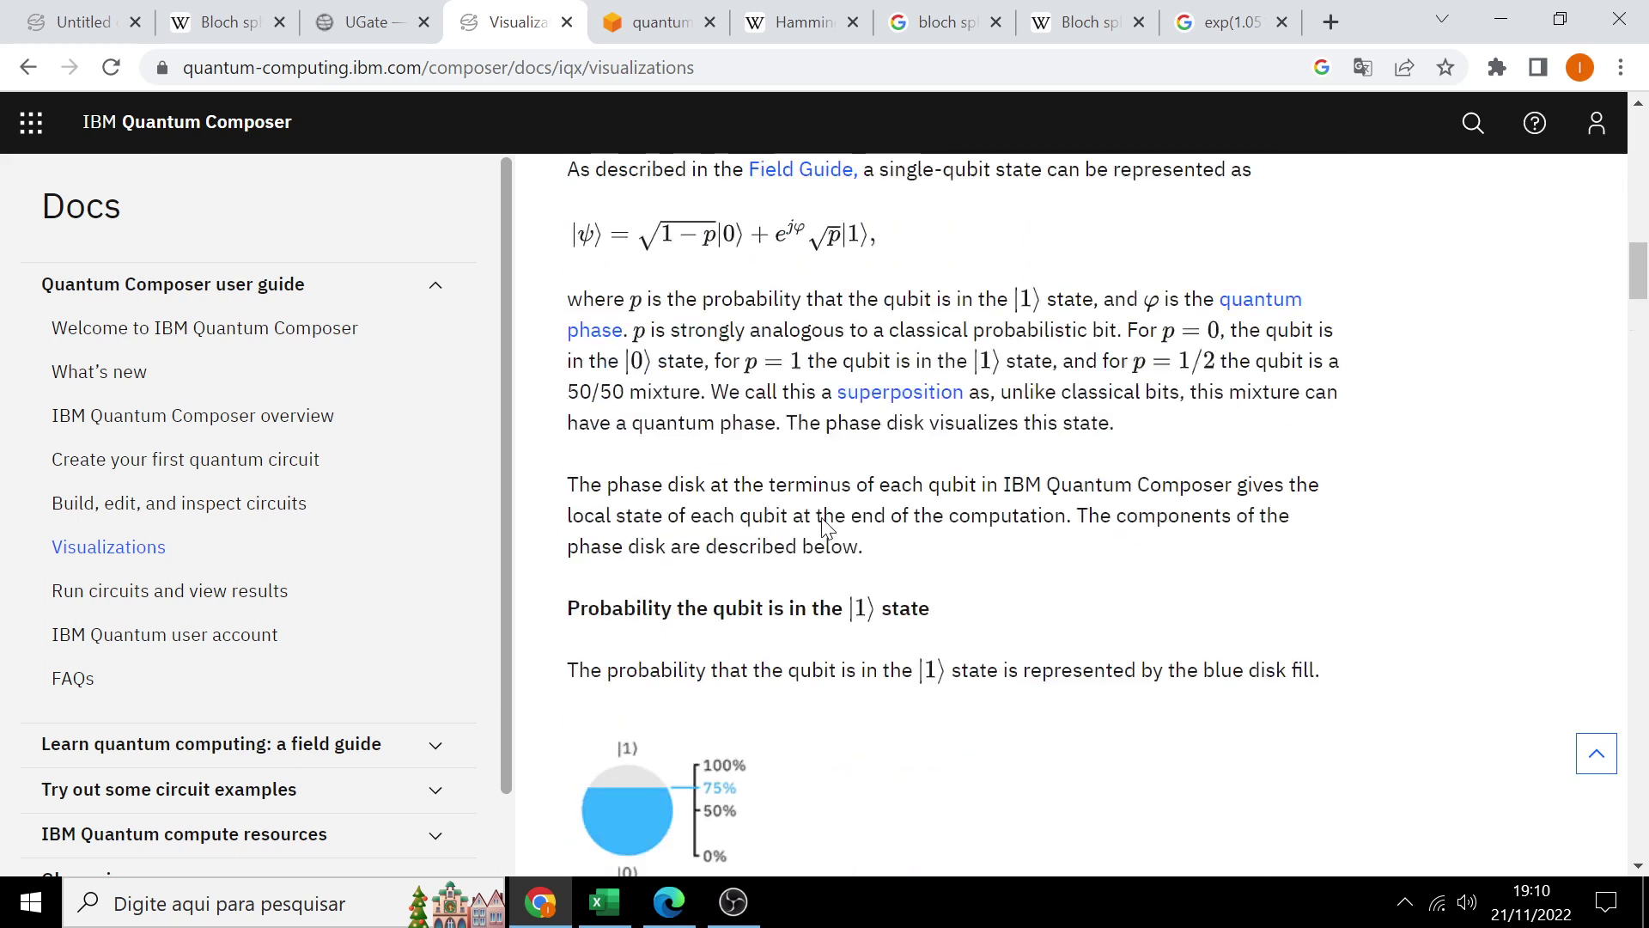
pyautogui.scroll(3, 824, 528)
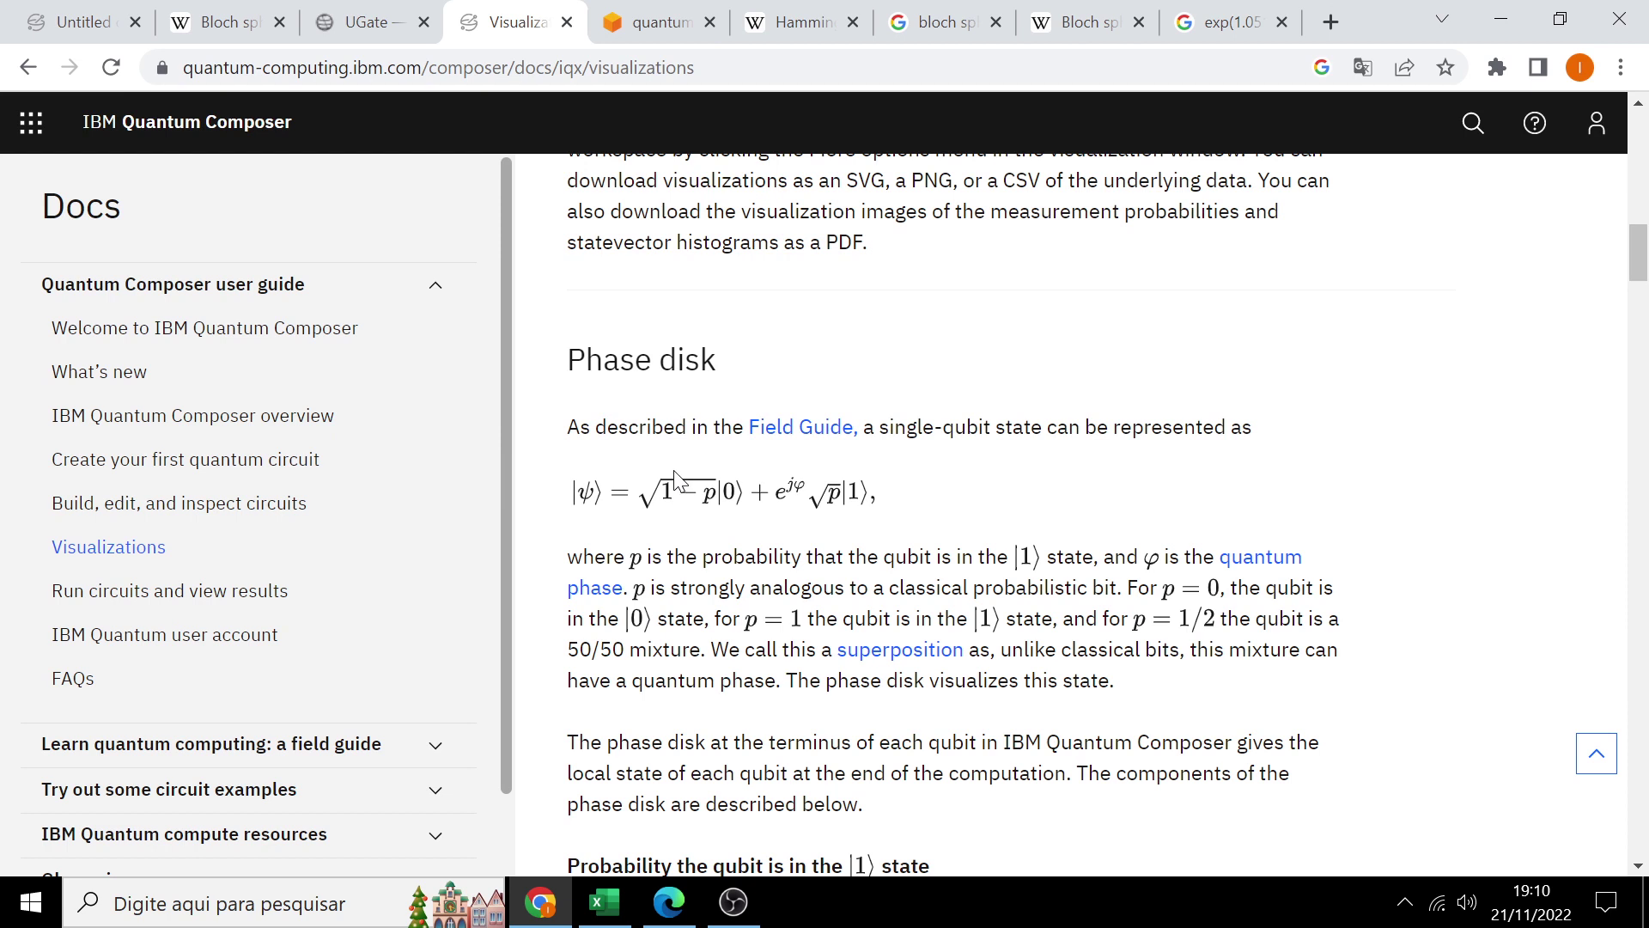
pyautogui.moveTo(722, 234)
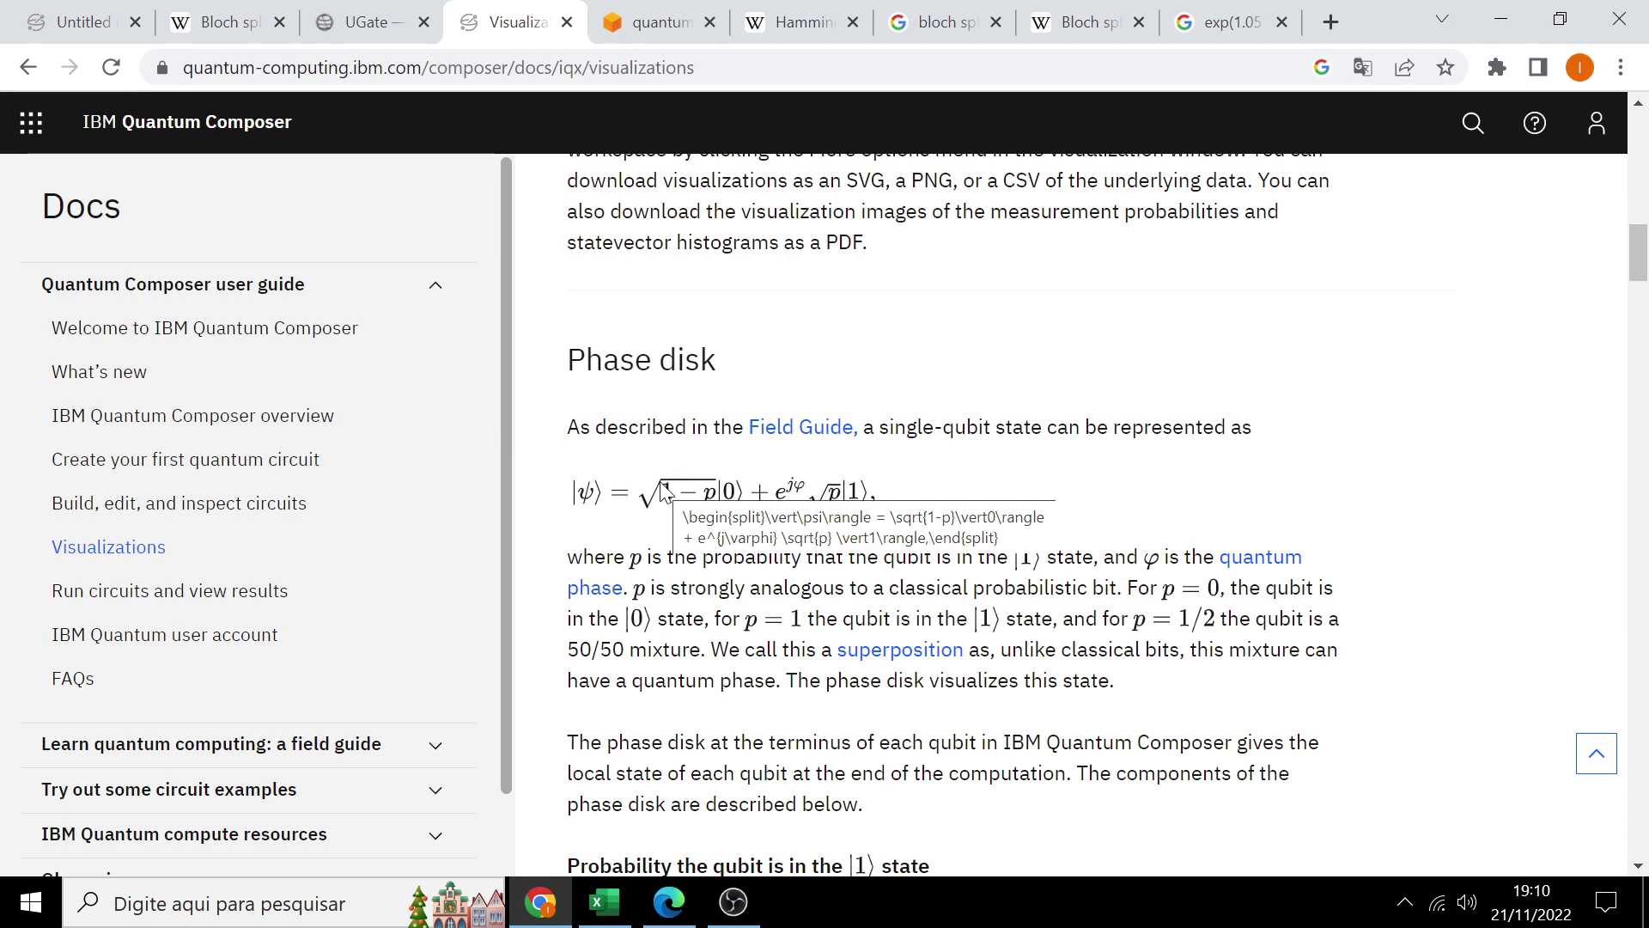
# Step: Finish reading the section, then bring back the Esfera de Block 2 ROTAÇÃO 3D sheet
pyautogui.scroll(-5, 982, 584)
pyautogui.scroll(-5, 986, 591)
pyautogui.scroll(-5, 1053, 622)
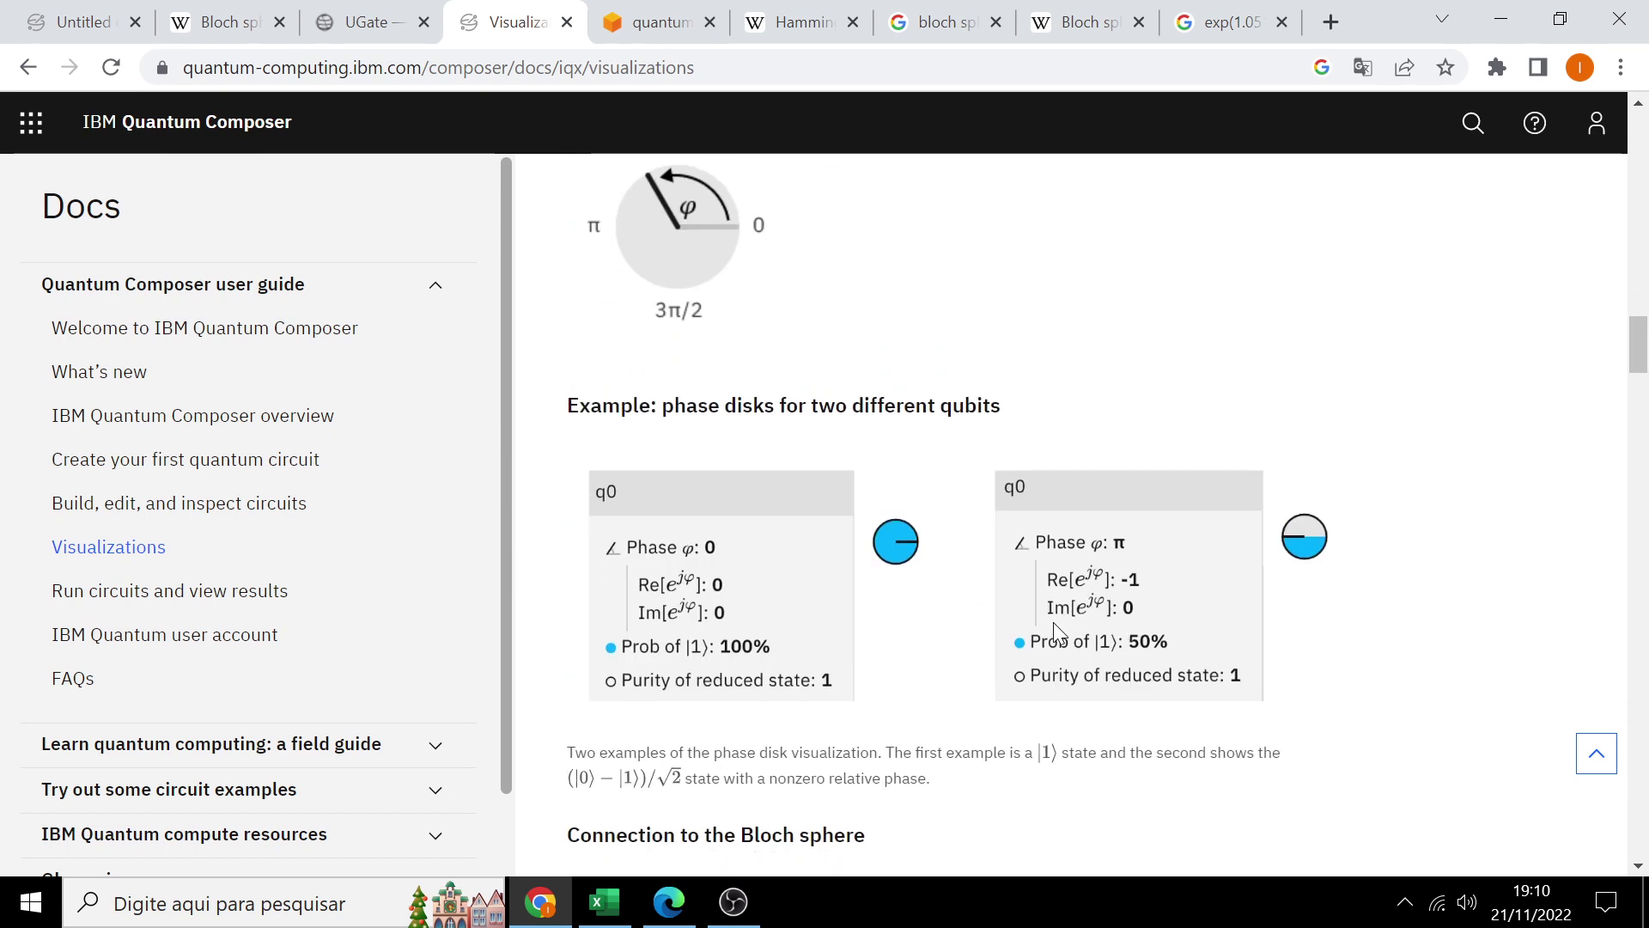
pyautogui.scroll(-5, 1053, 622)
pyautogui.scroll(-1, 1053, 622)
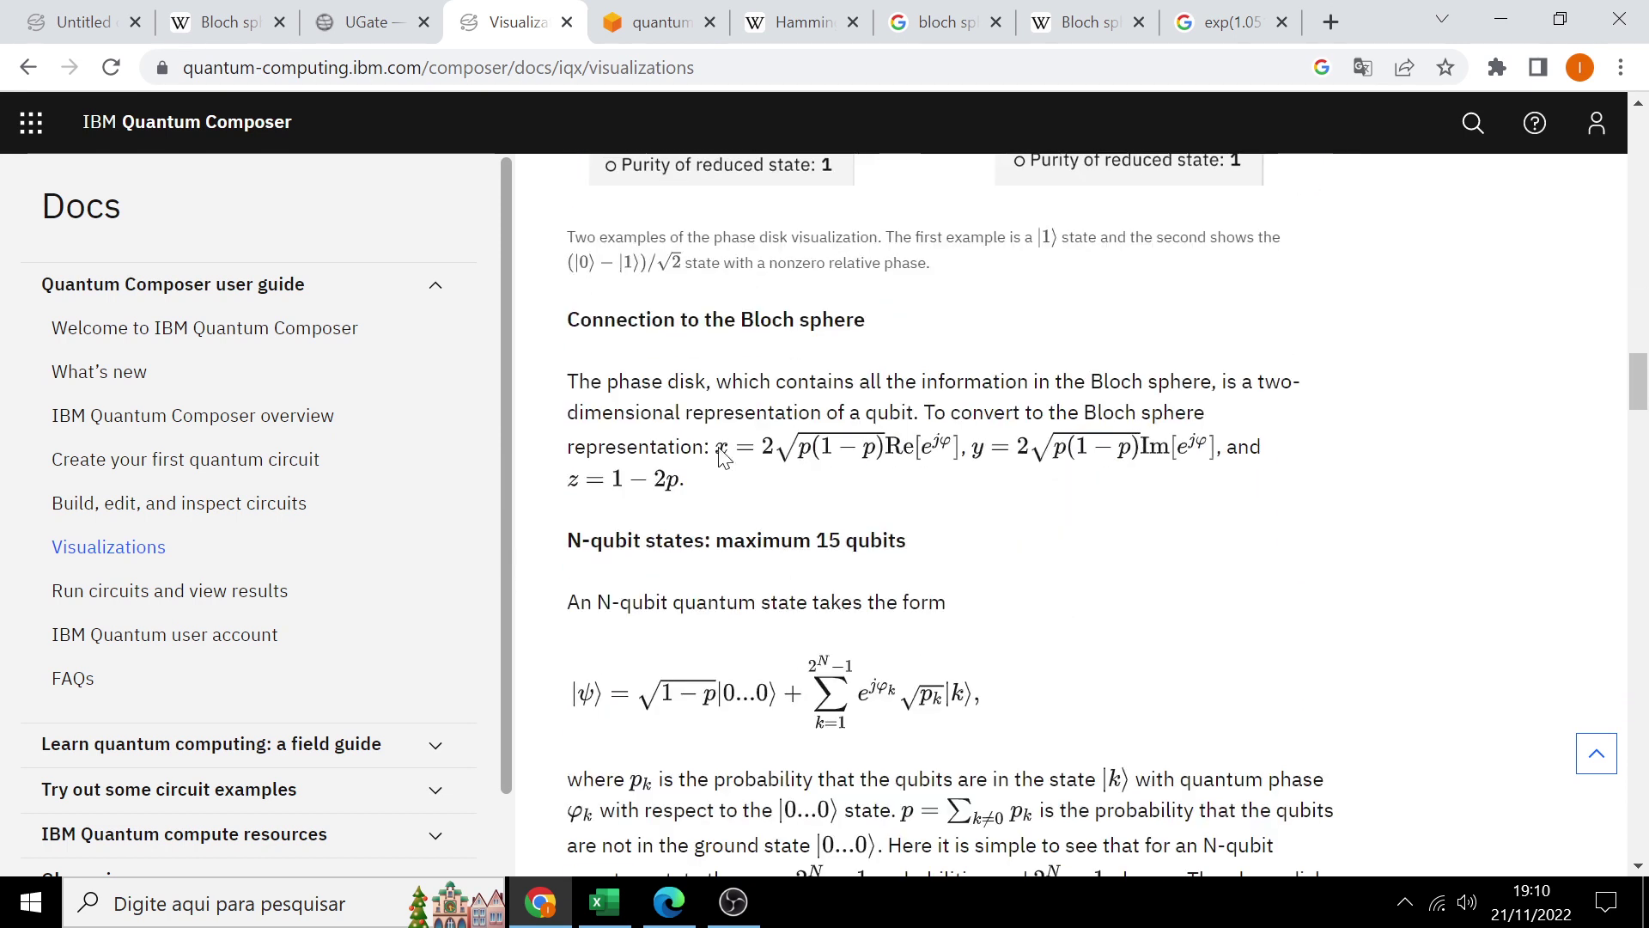
pyautogui.moveTo(1196, 451)
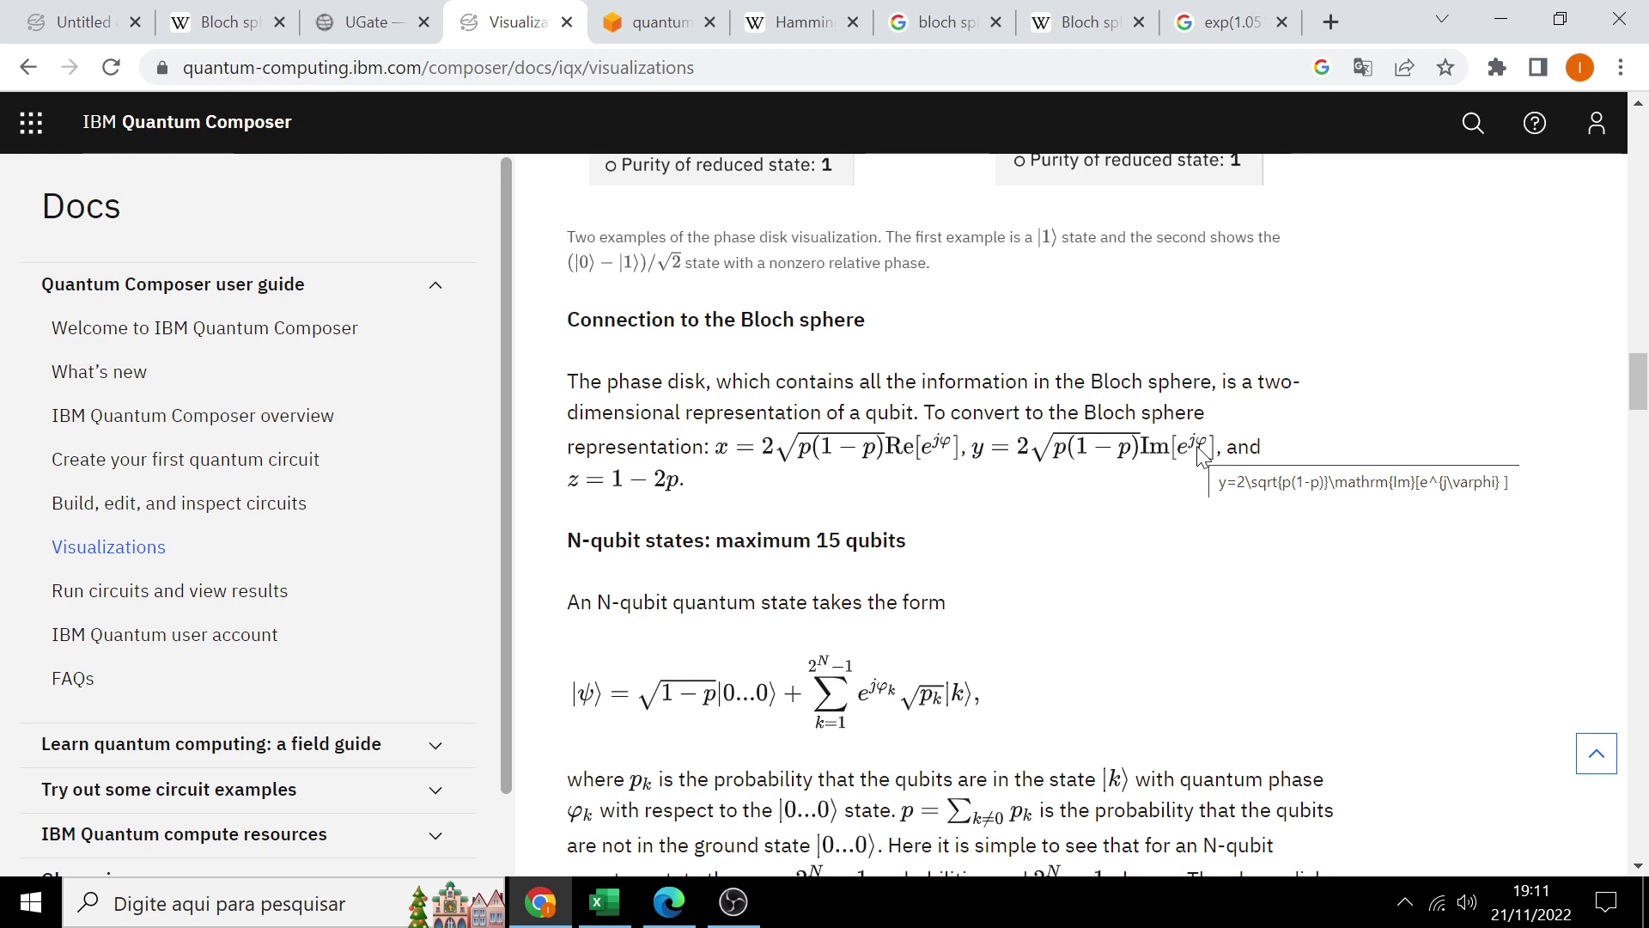
pyautogui.click(84, 24)
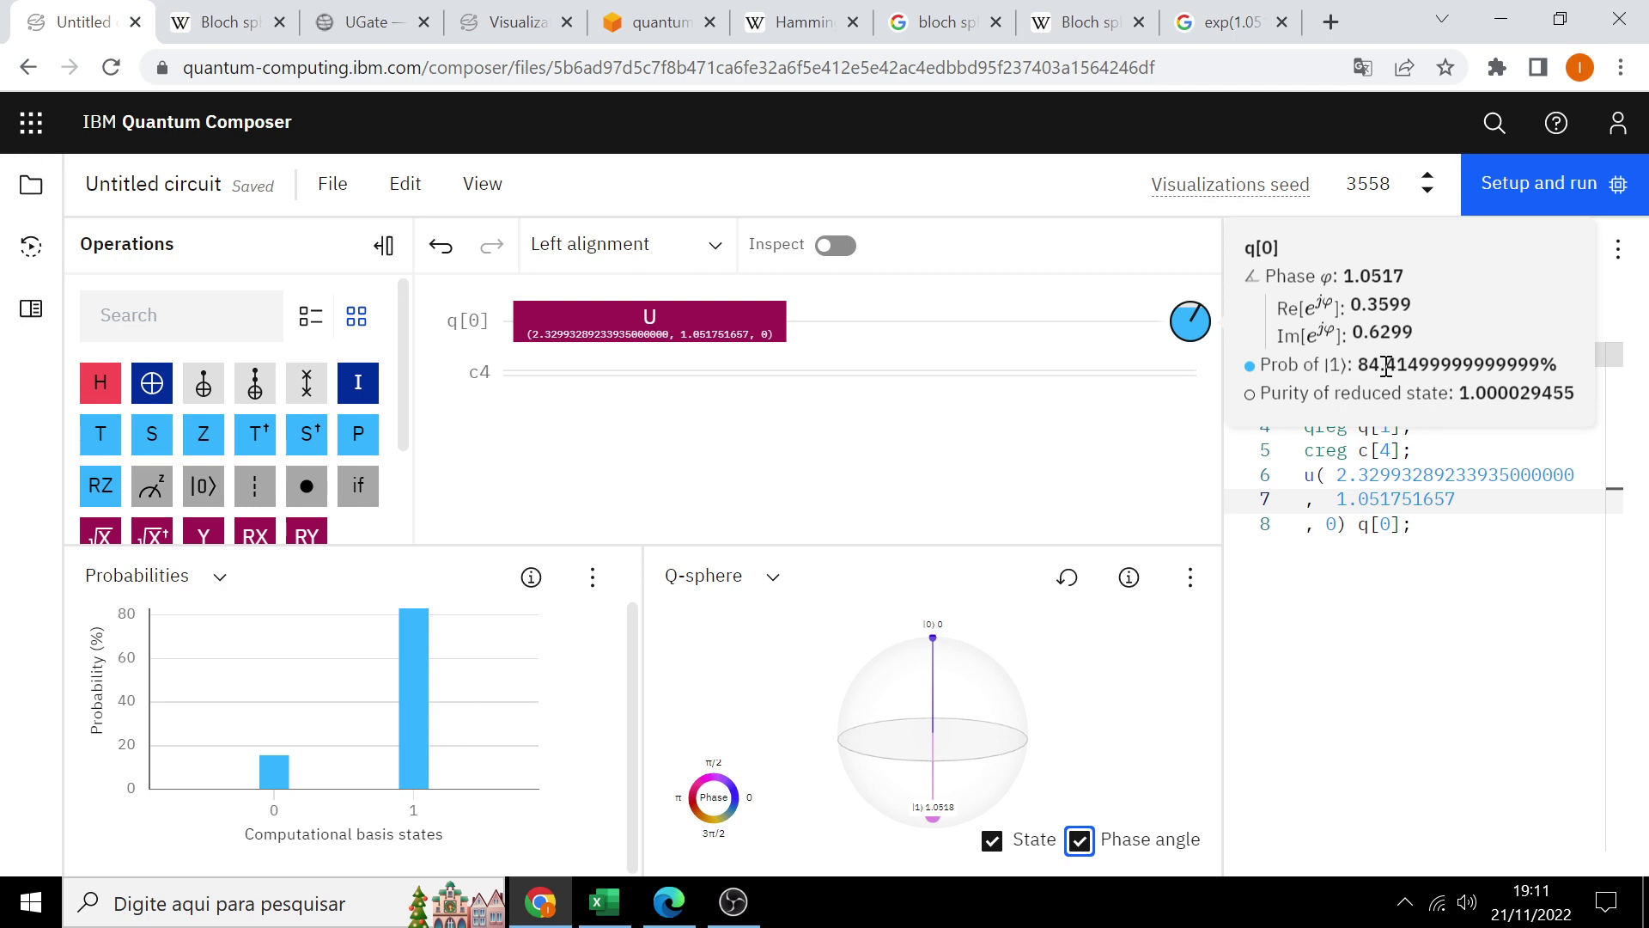
pyautogui.click(601, 906)
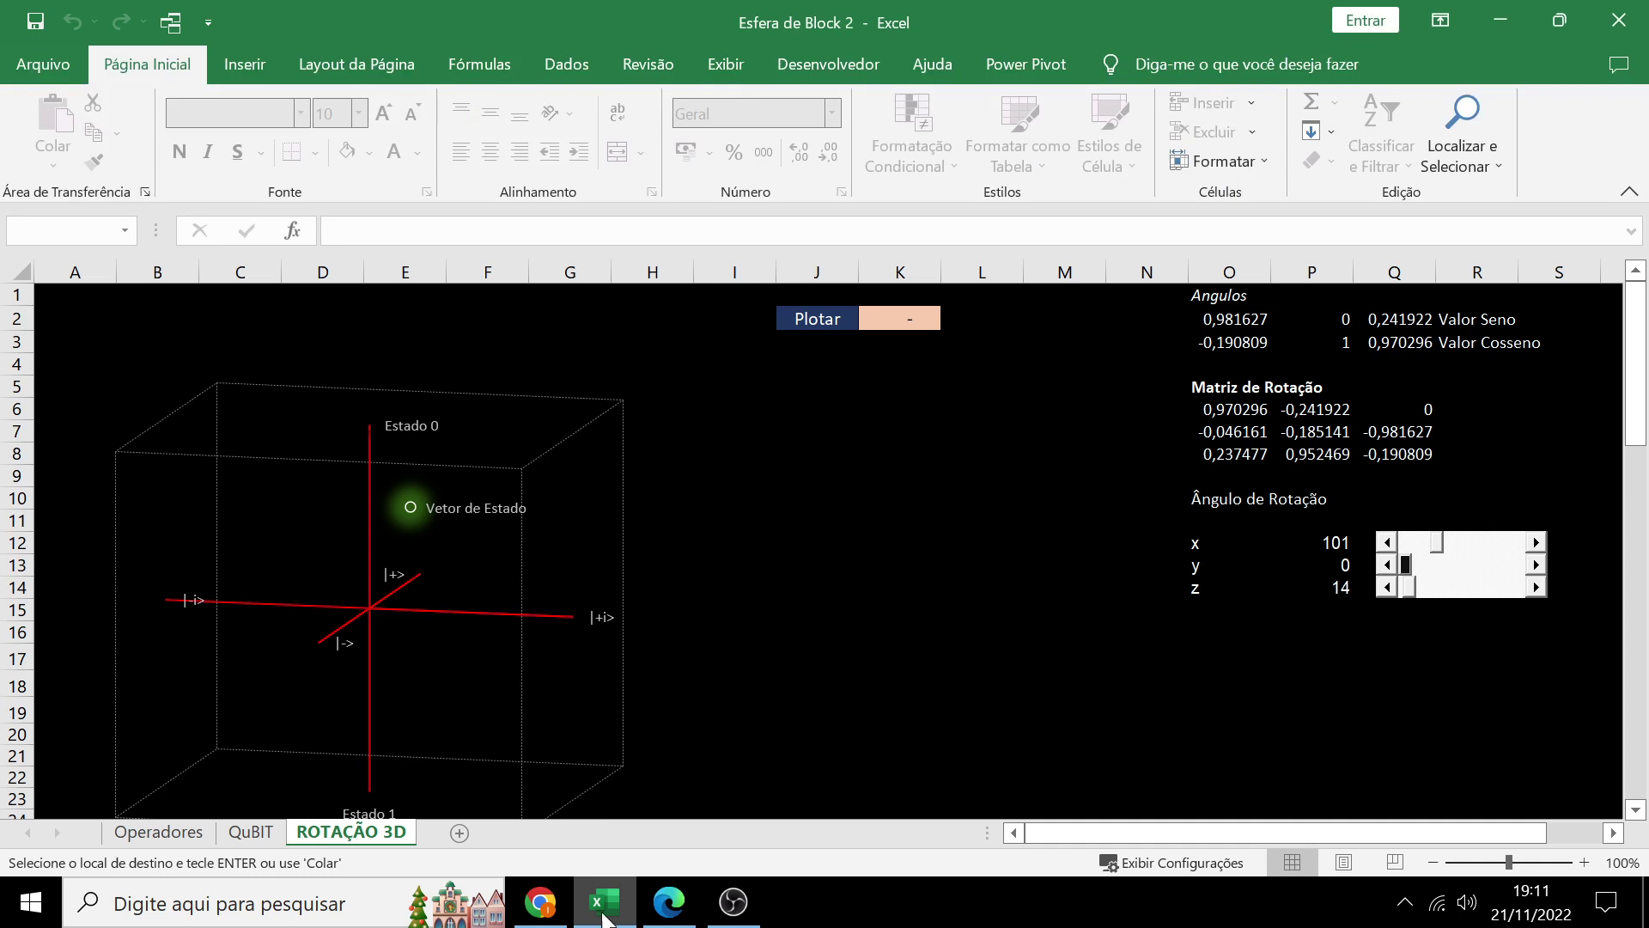
# Step: Nudge the plot's y rotation up and raise the x rotation angle to 103
pyautogui.click(1537, 567)
pyautogui.click(1536, 567)
pyautogui.click(1538, 542)
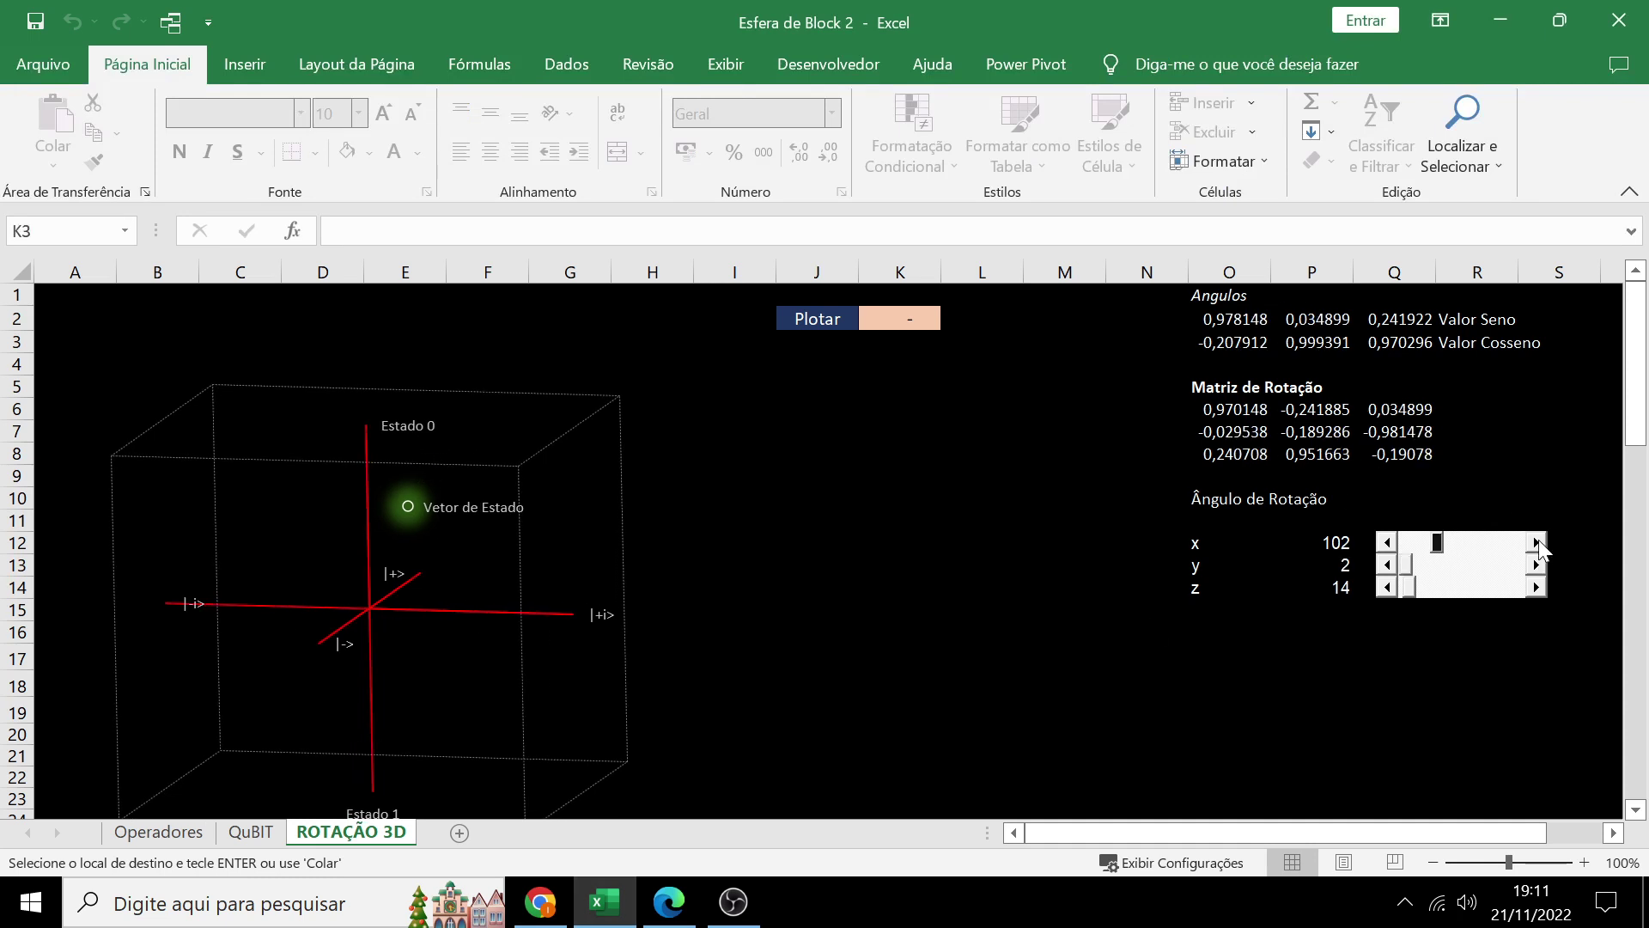
pyautogui.click(1538, 542)
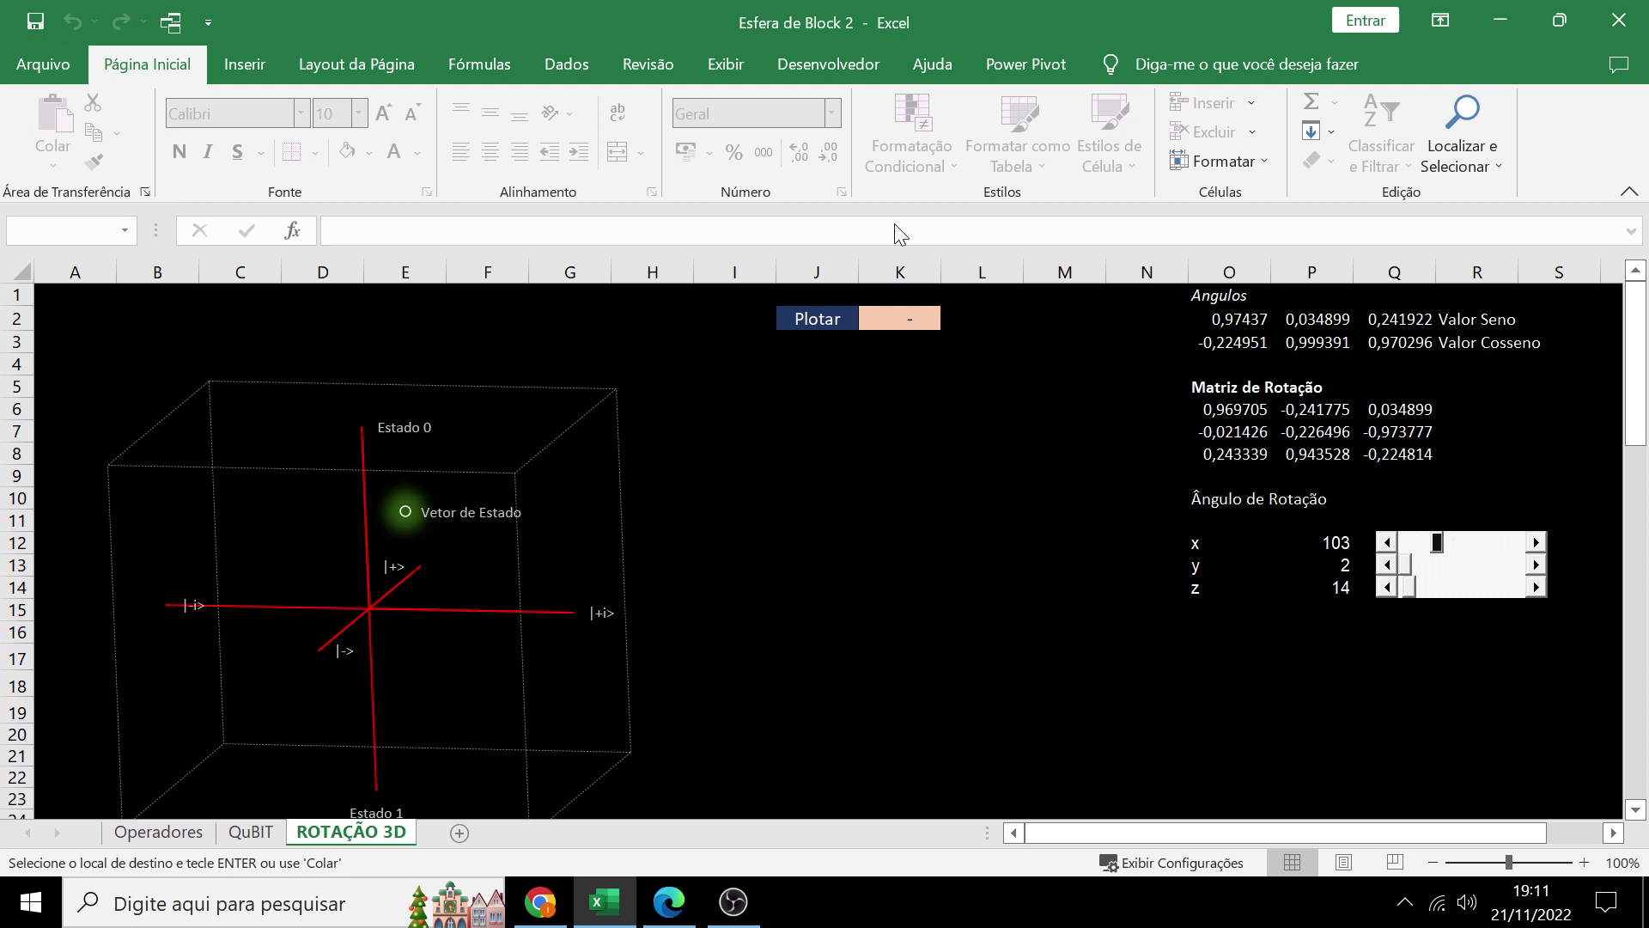
# Step: Set the Plotar cell K2 to 1 to plot the IBM point
pyautogui.click(906, 317)
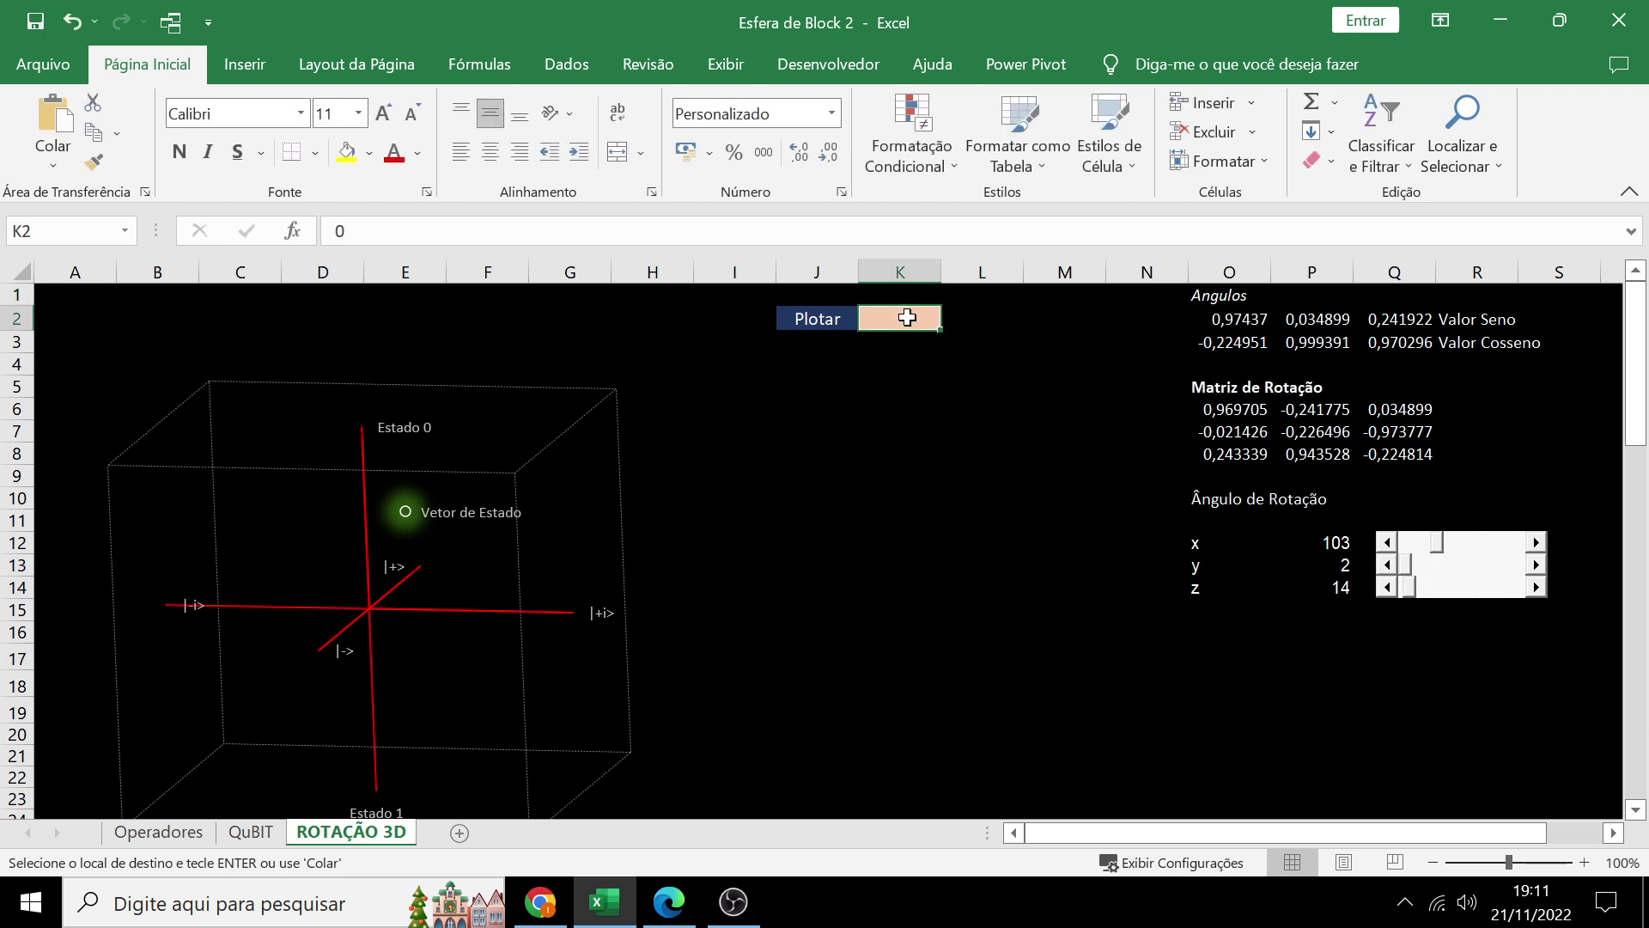
pyautogui.write('1')
pyautogui.press('Return')
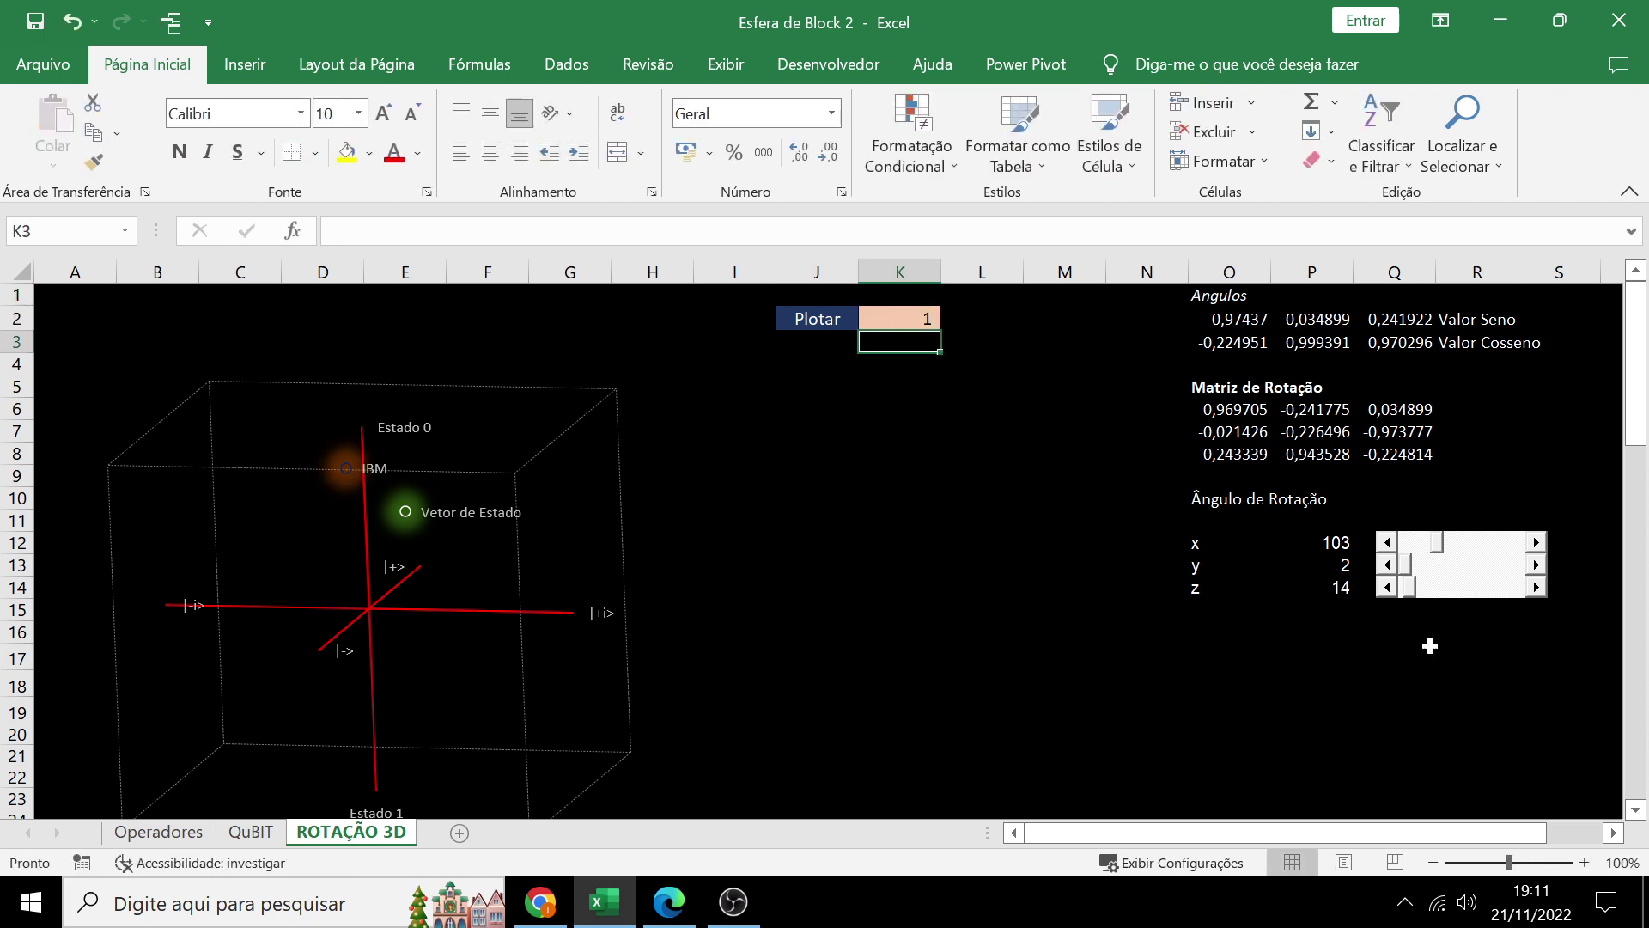
# Step: Reset the y rotation to 0 and turn the sphere about x to 118
pyautogui.click(1386, 565)
pyautogui.click(1386, 565)
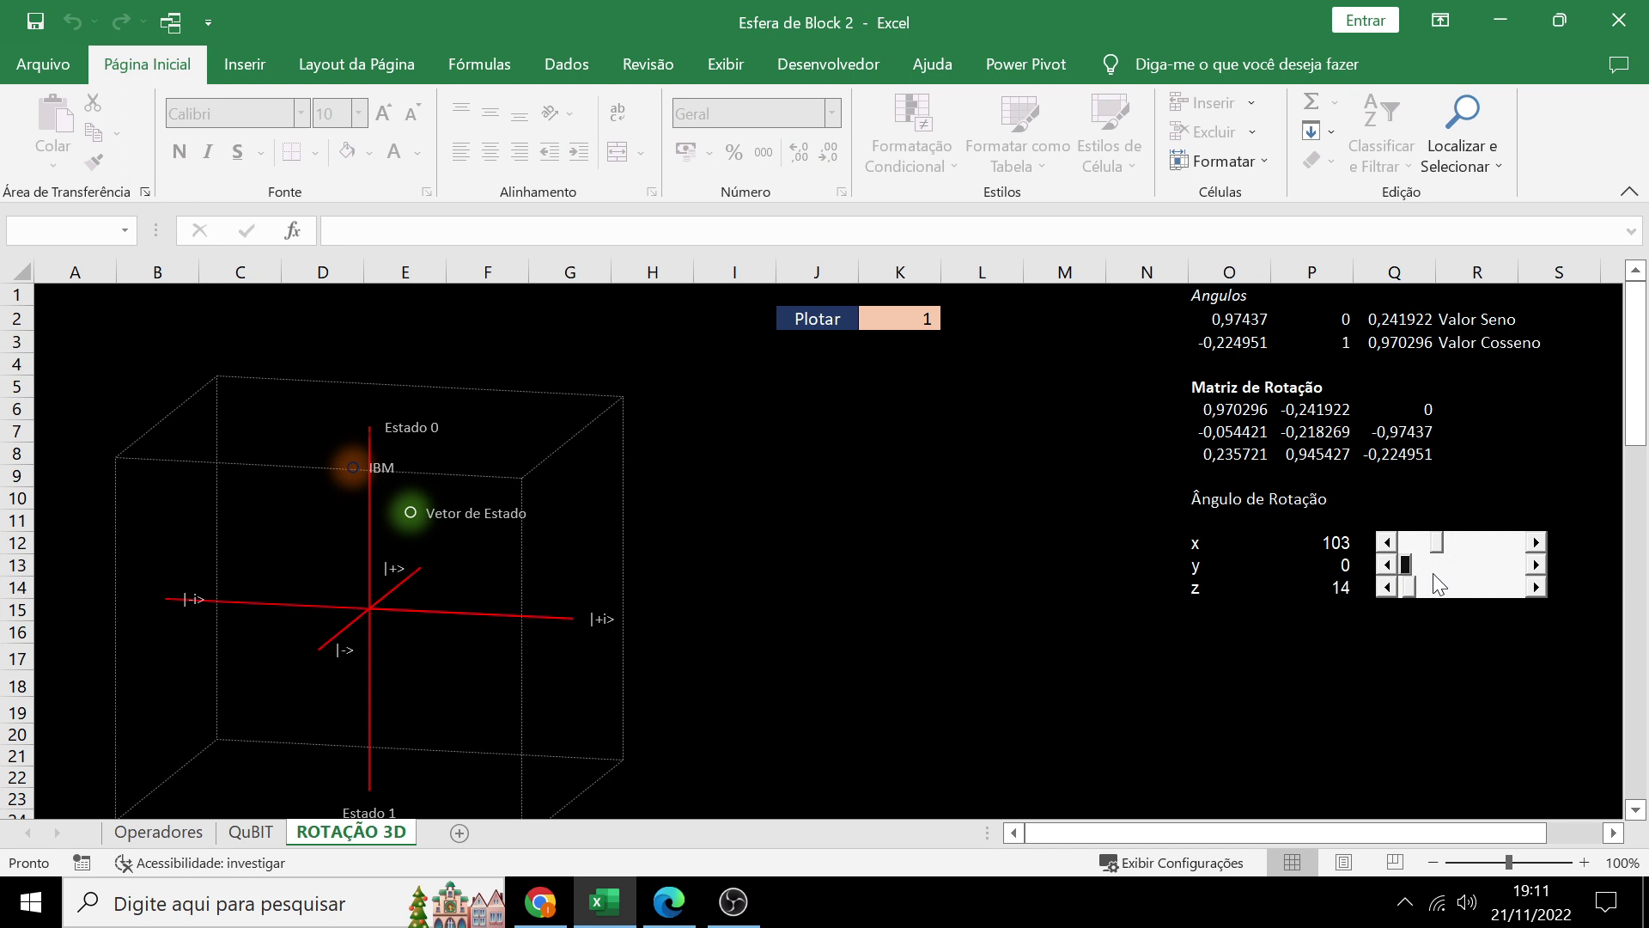
pyautogui.click(1537, 542)
pyautogui.click(1537, 542)
pyautogui.click(1536, 542)
pyautogui.click(1537, 542)
pyautogui.click(1536, 542)
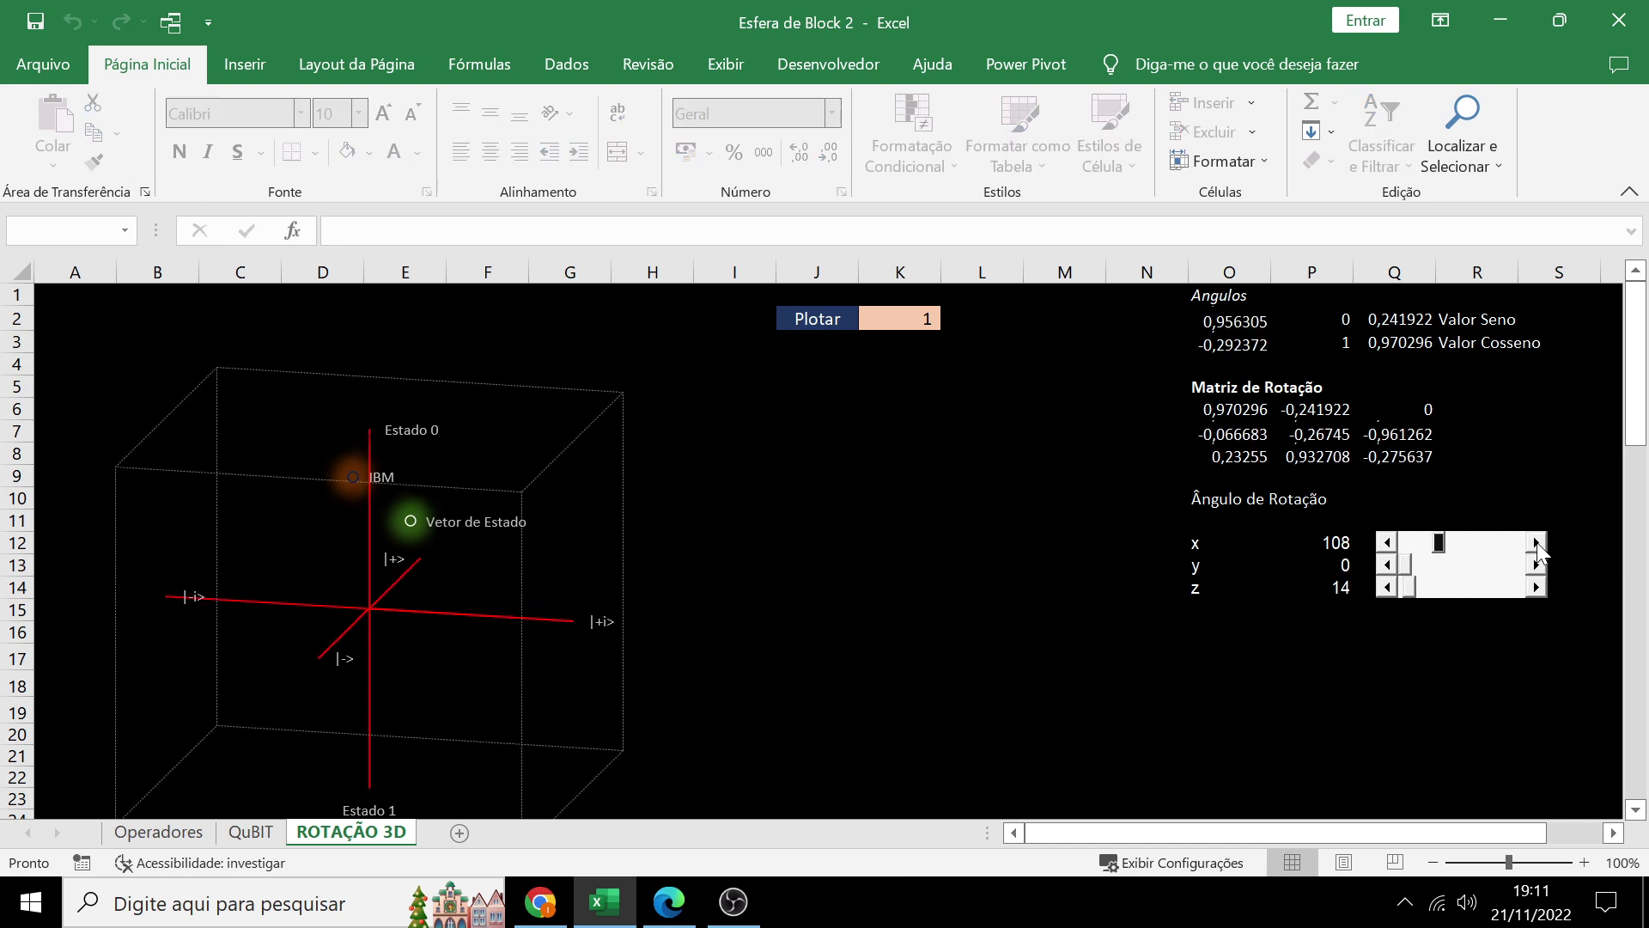
pyautogui.click(1537, 542)
pyautogui.click(1537, 541)
pyautogui.click(1536, 542)
pyautogui.click(1537, 542)
pyautogui.click(1537, 542)
pyautogui.click(1537, 542)
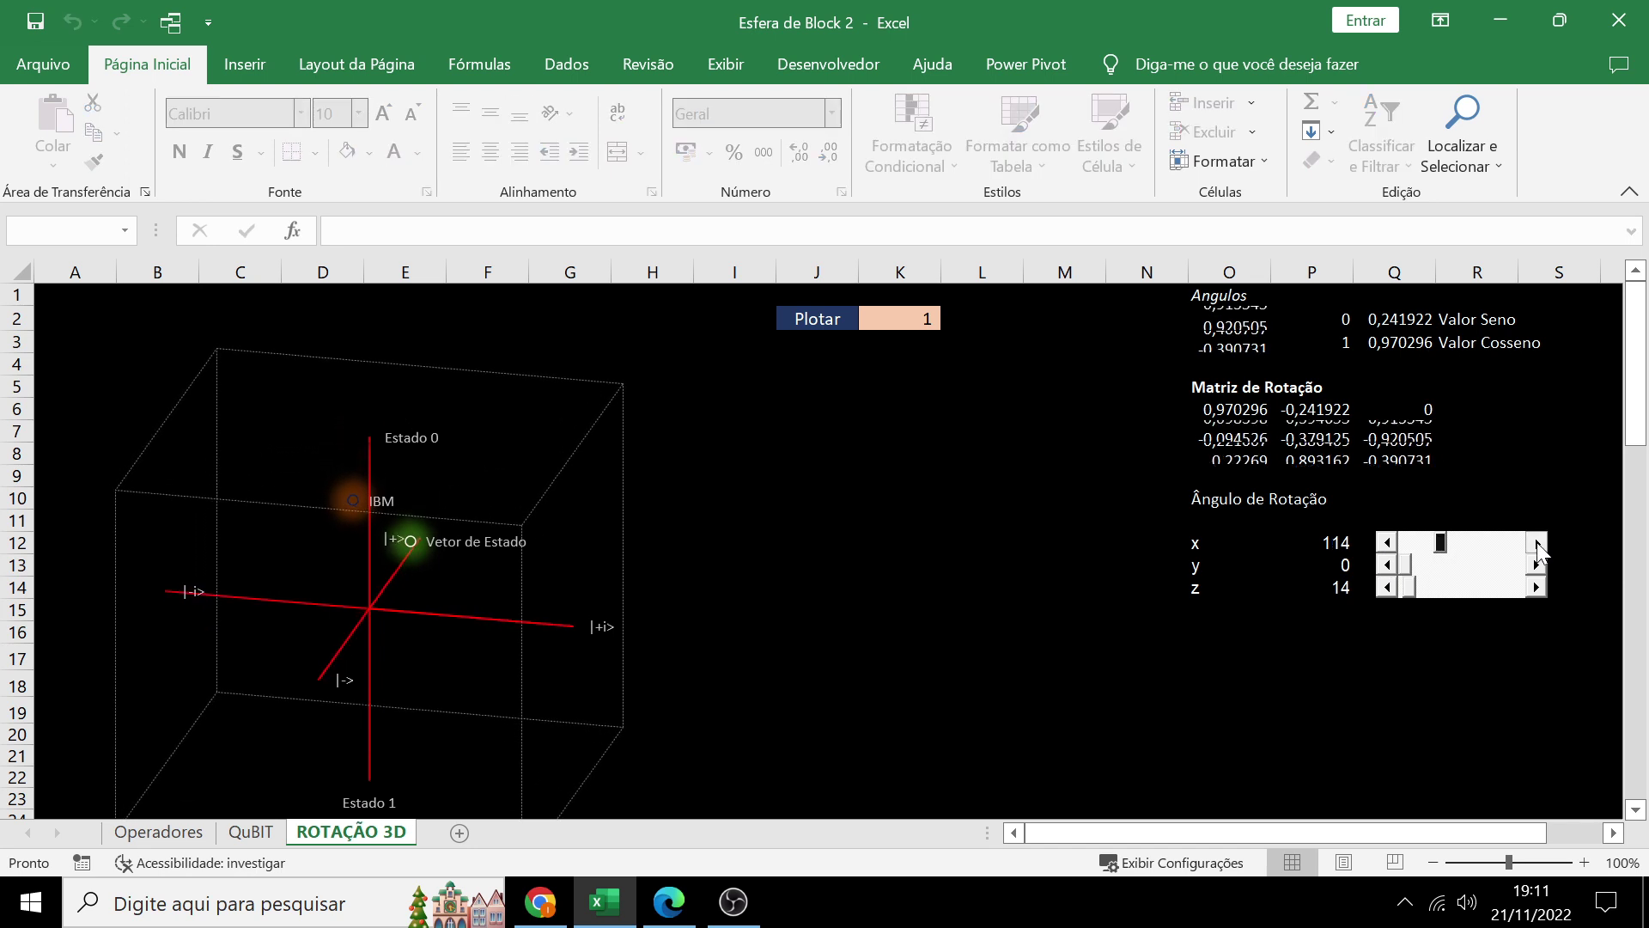
pyautogui.click(1536, 542)
pyautogui.click(1537, 542)
pyautogui.click(1537, 542)
pyautogui.click(1536, 542)
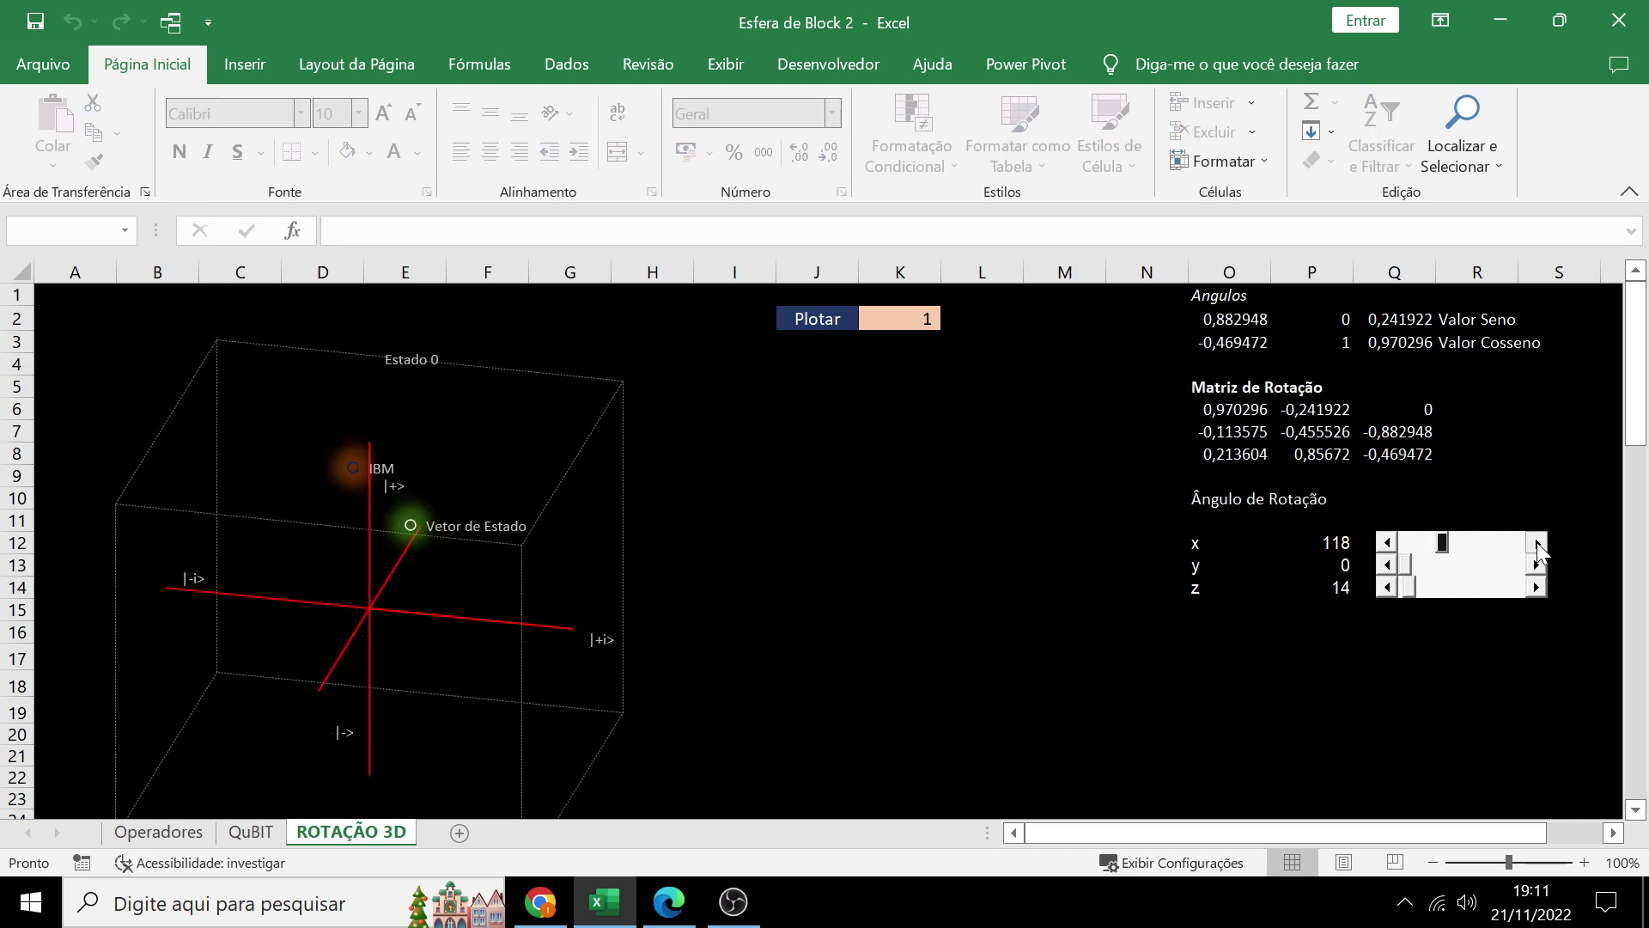
pyautogui.click(1536, 542)
# Step: Tilt the Bloch plot to y angle 6 and turn it to z angle 28
pyautogui.click(1536, 565)
pyautogui.click(1536, 564)
pyautogui.click(1535, 564)
pyautogui.click(1536, 564)
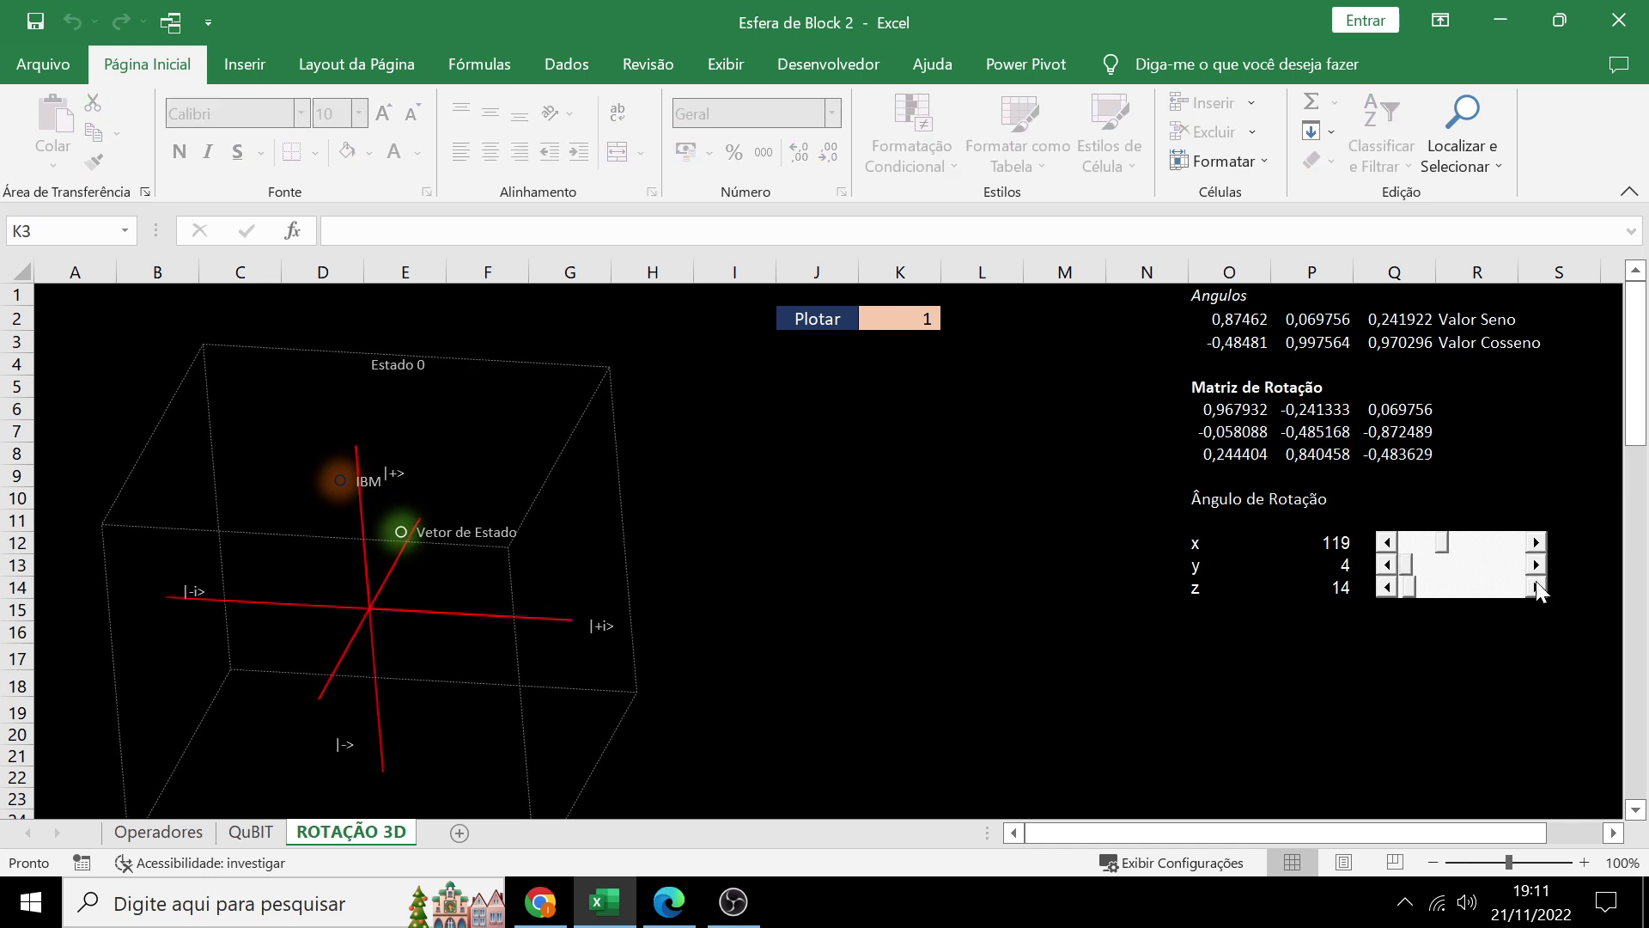
pyautogui.click(1536, 587)
pyautogui.click(1537, 588)
pyautogui.click(1537, 588)
pyautogui.click(1537, 587)
pyautogui.click(1536, 588)
pyautogui.click(1536, 588)
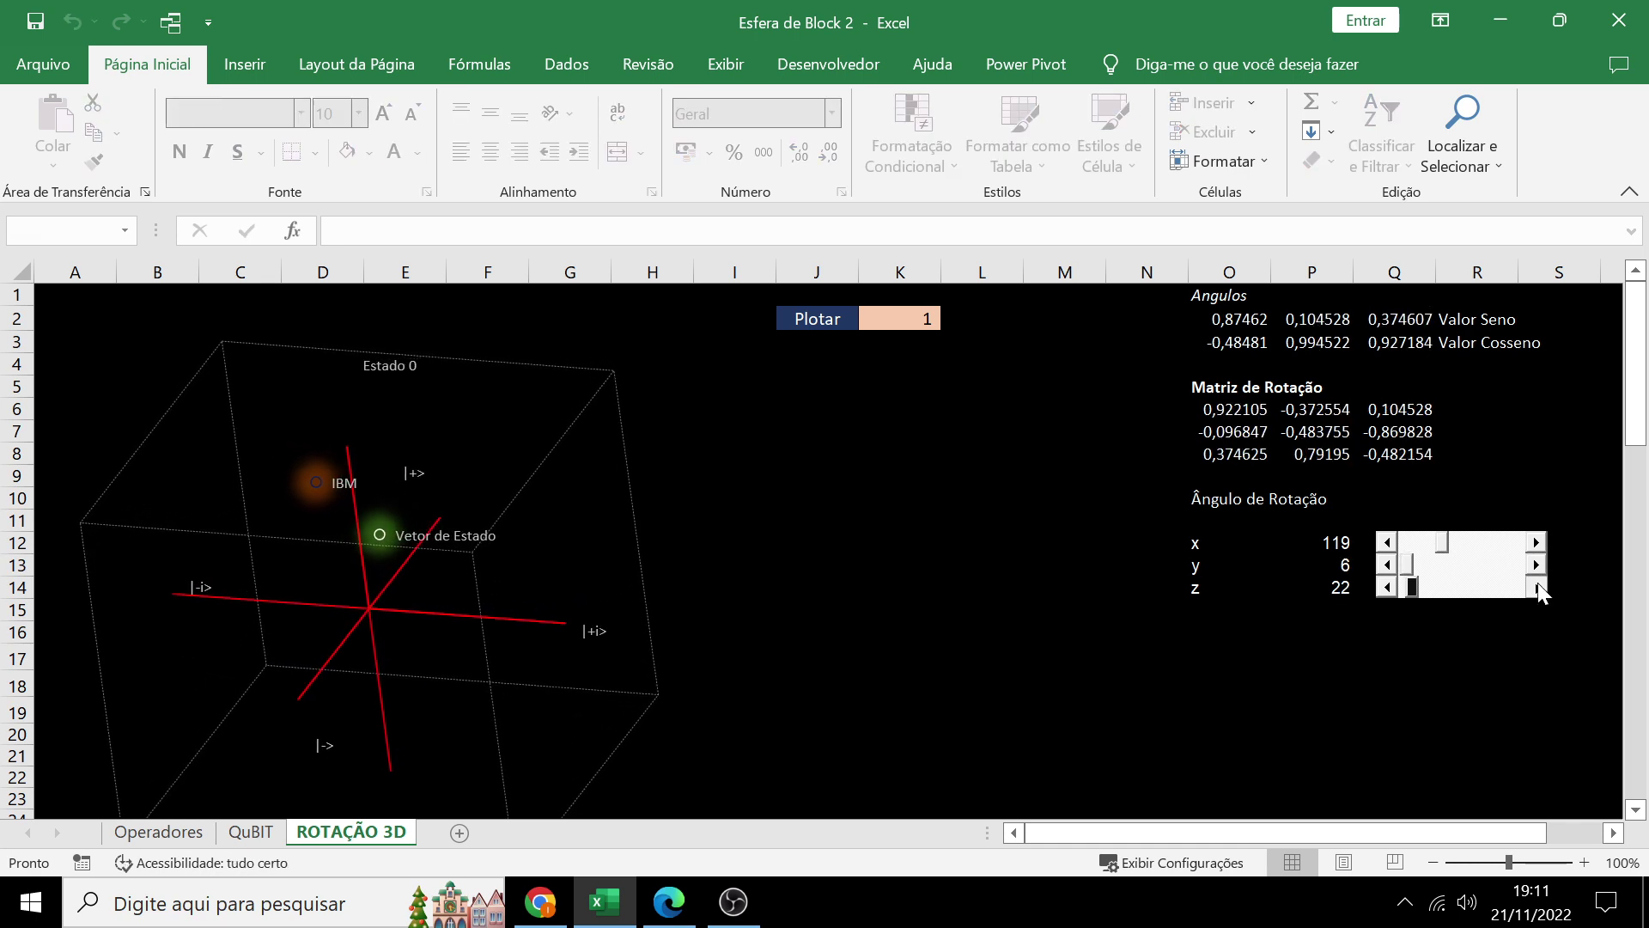
pyautogui.click(1538, 585)
pyautogui.click(1537, 586)
pyautogui.click(1537, 585)
pyautogui.click(1537, 586)
pyautogui.click(1538, 586)
pyautogui.click(1538, 586)
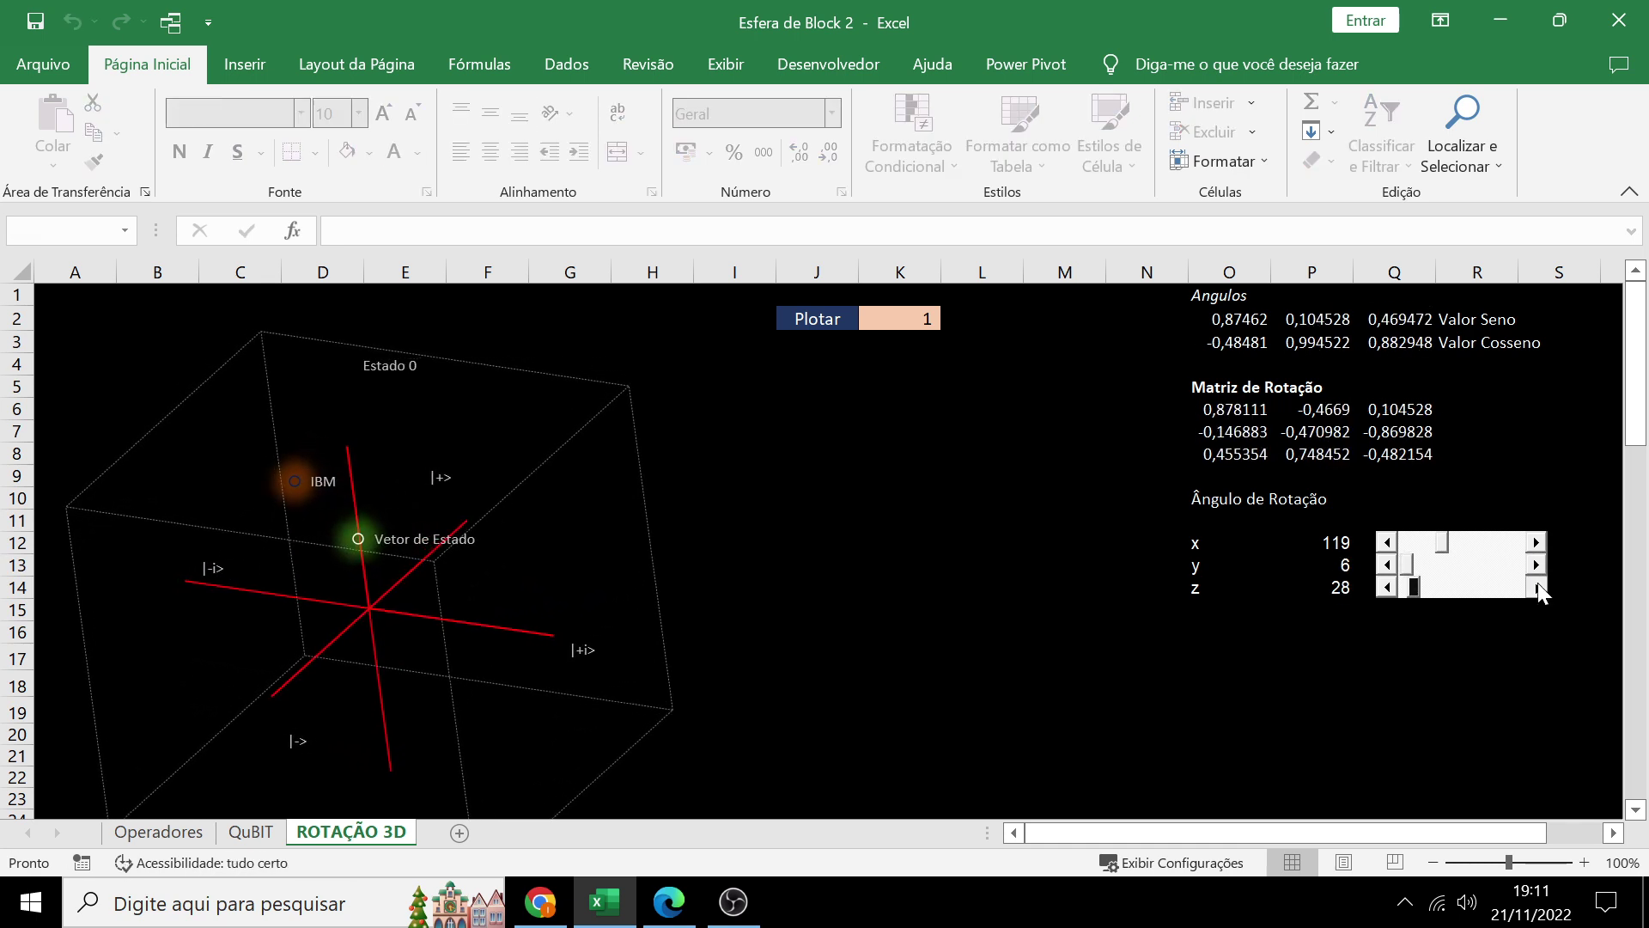
# Step: On the QuBIT sheet, delete the large blue rectangle below the u, v, w table
pyautogui.click(251, 832)
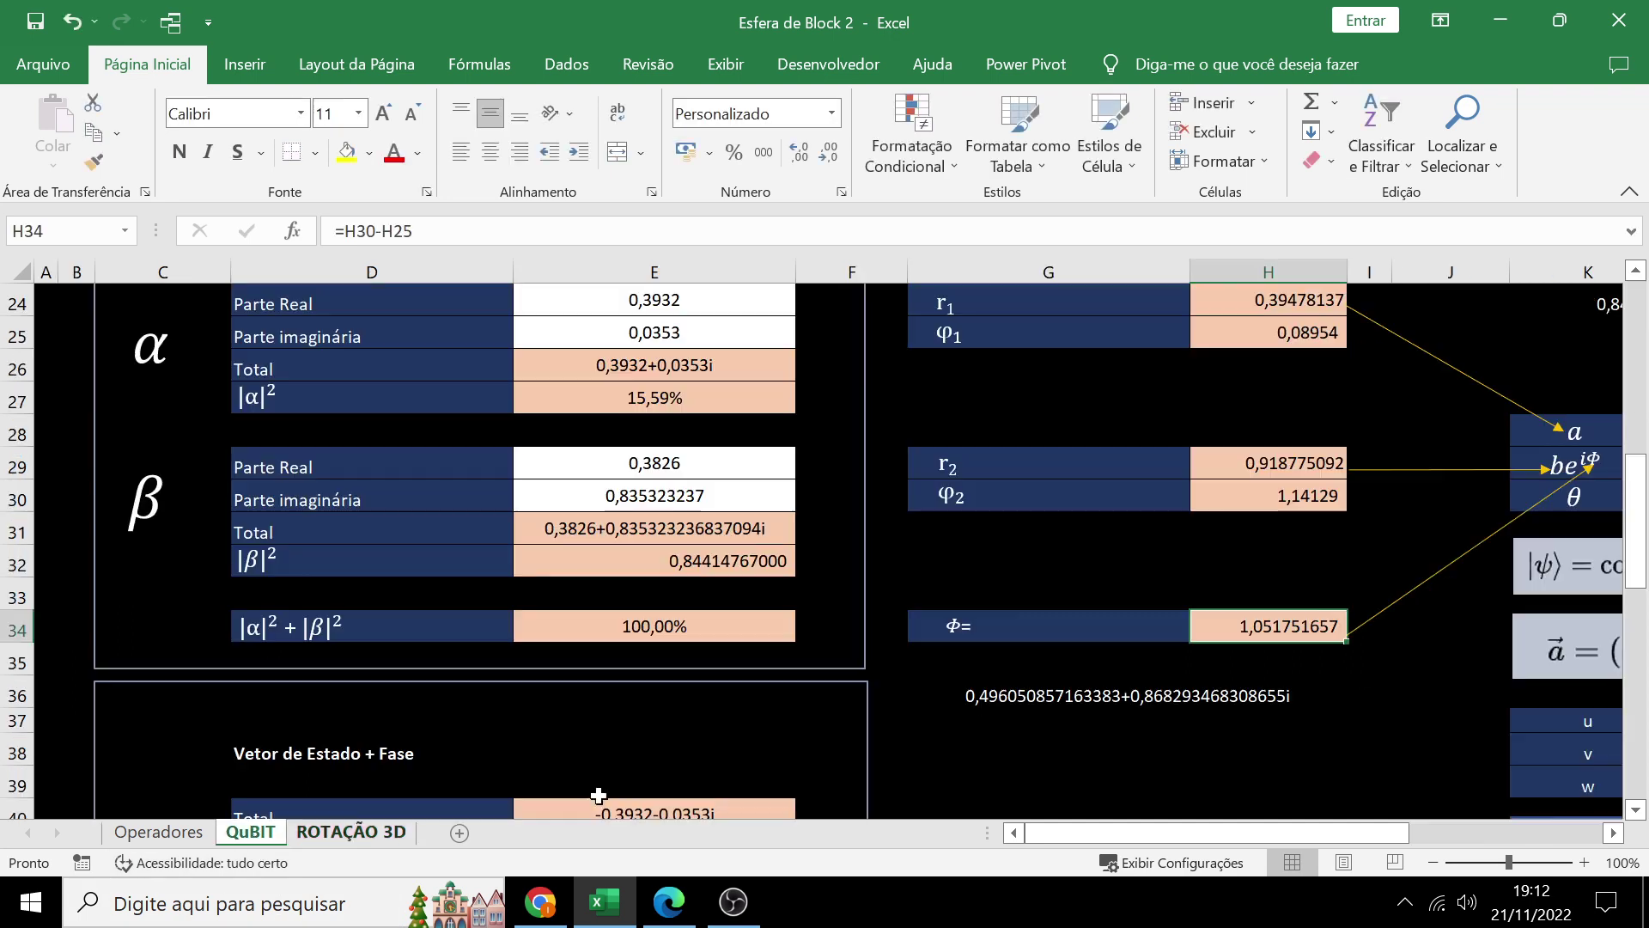
pyautogui.keyDown('ctrl'); pyautogui.scroll(-1, 1364, 636); pyautogui.keyUp('ctrl')
pyautogui.keyDown('ctrl'); pyautogui.scroll(-1, 1366, 635); pyautogui.keyUp('ctrl')
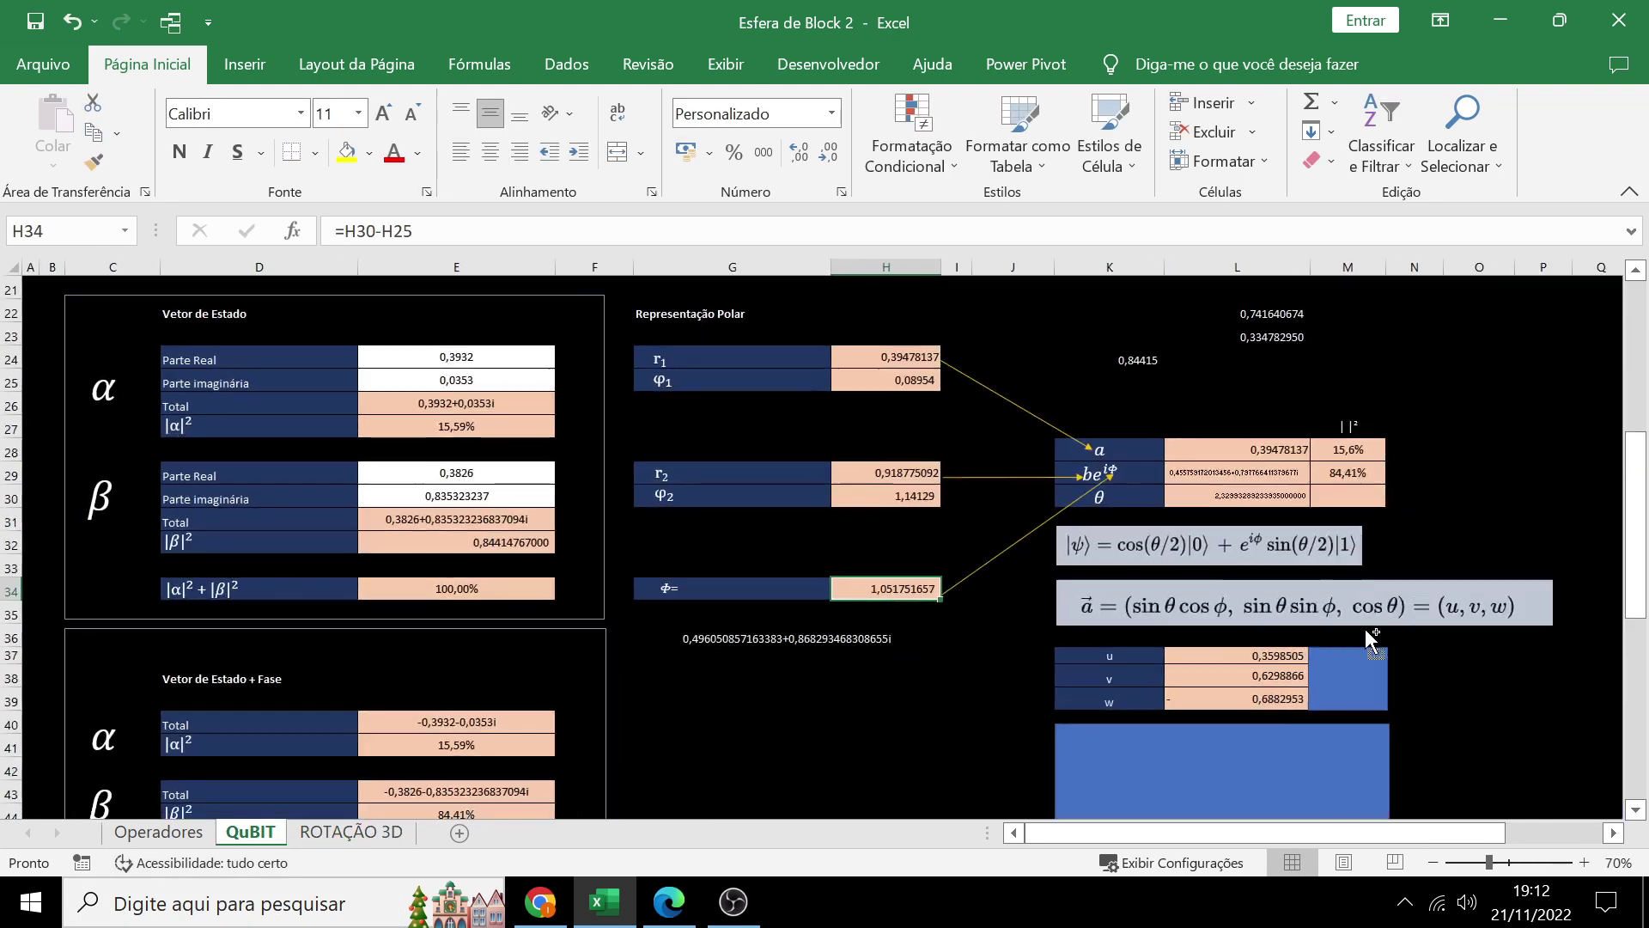
pyautogui.scroll(-2, 1301, 731)
pyautogui.click(1302, 674)
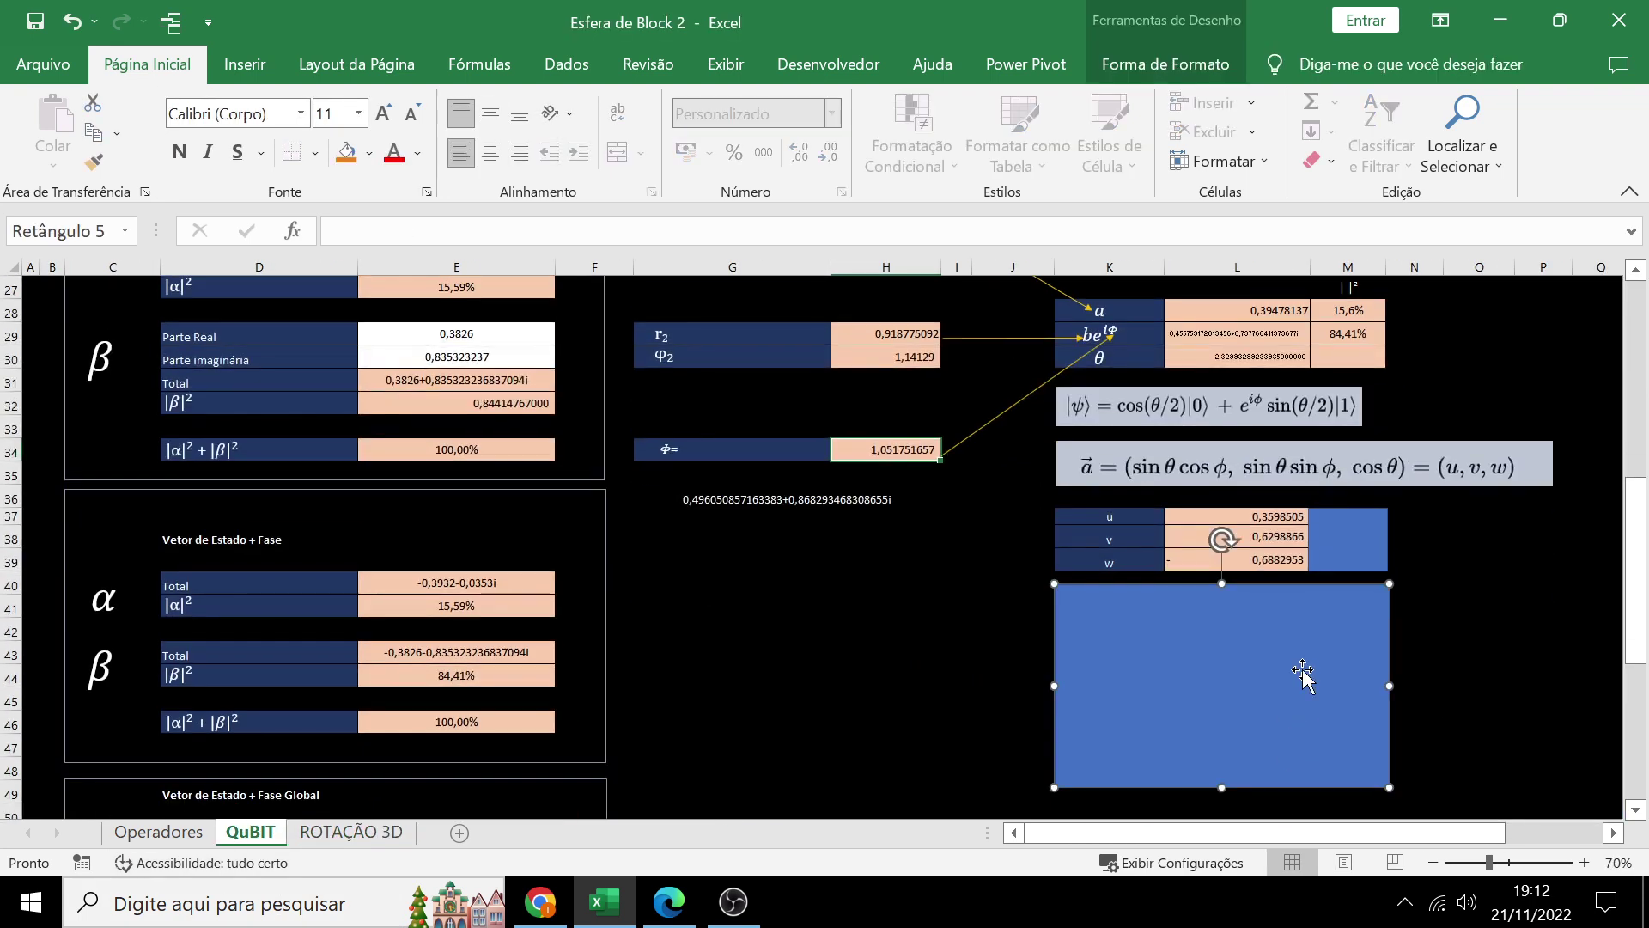
pyautogui.press('Delete')
# Step: Delete the blue box hiding the second u, v, w column
pyautogui.scroll(-1, 1203, 687)
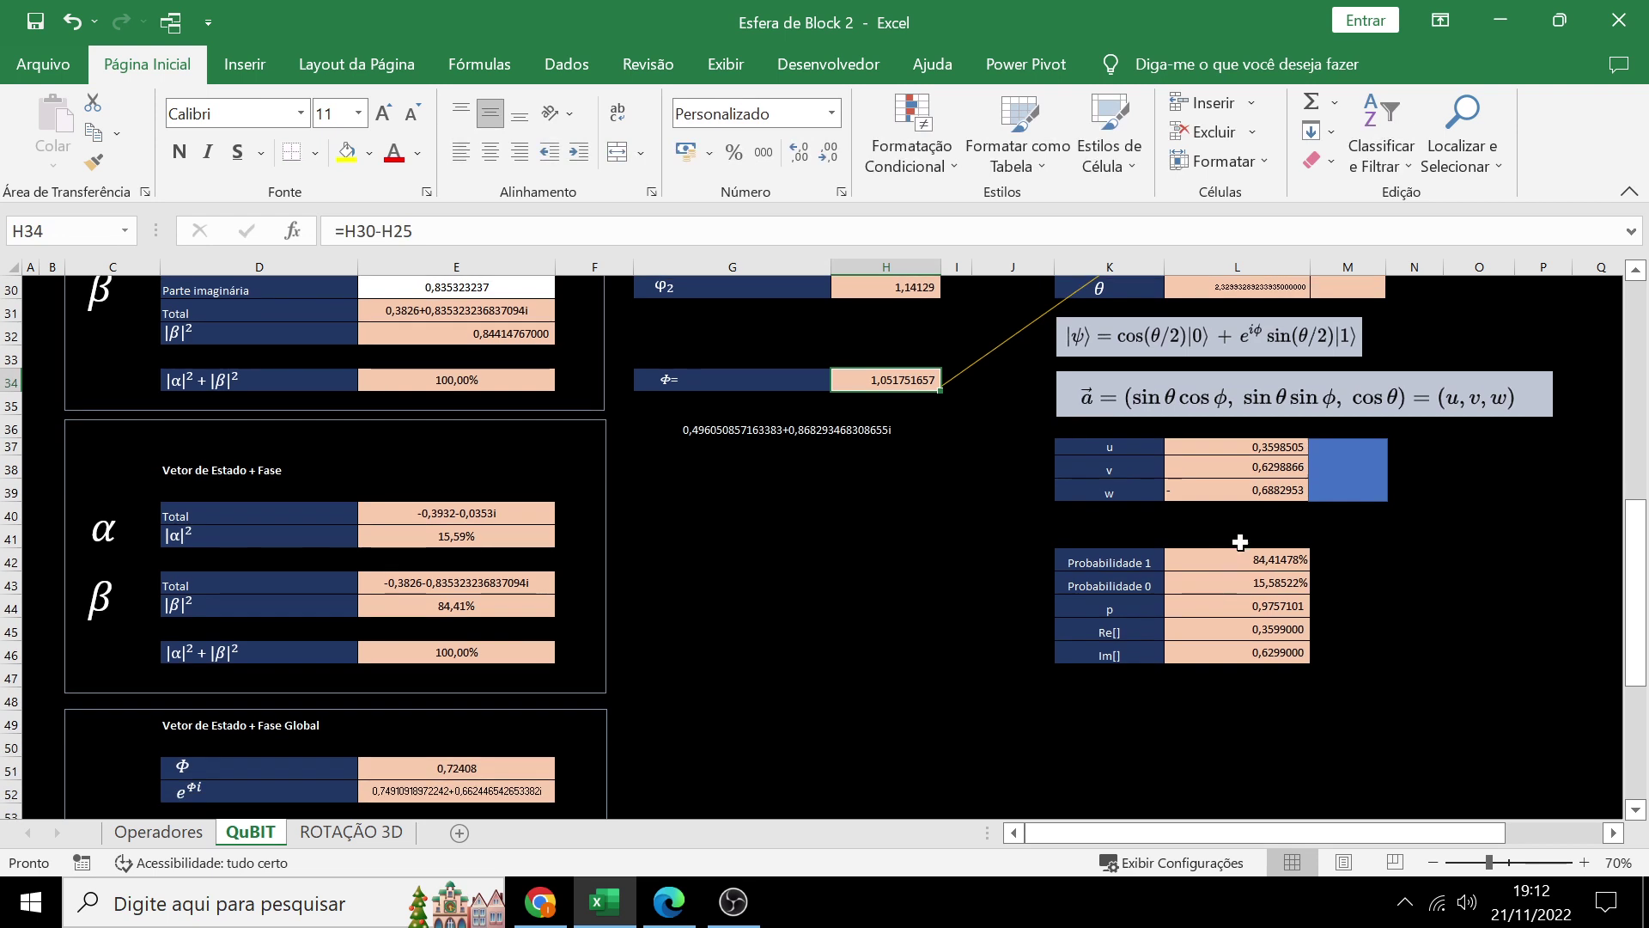
pyautogui.moveTo(1243, 559); pyautogui.dragTo(1247, 652)
pyautogui.click(1354, 479)
pyautogui.press('Delete')
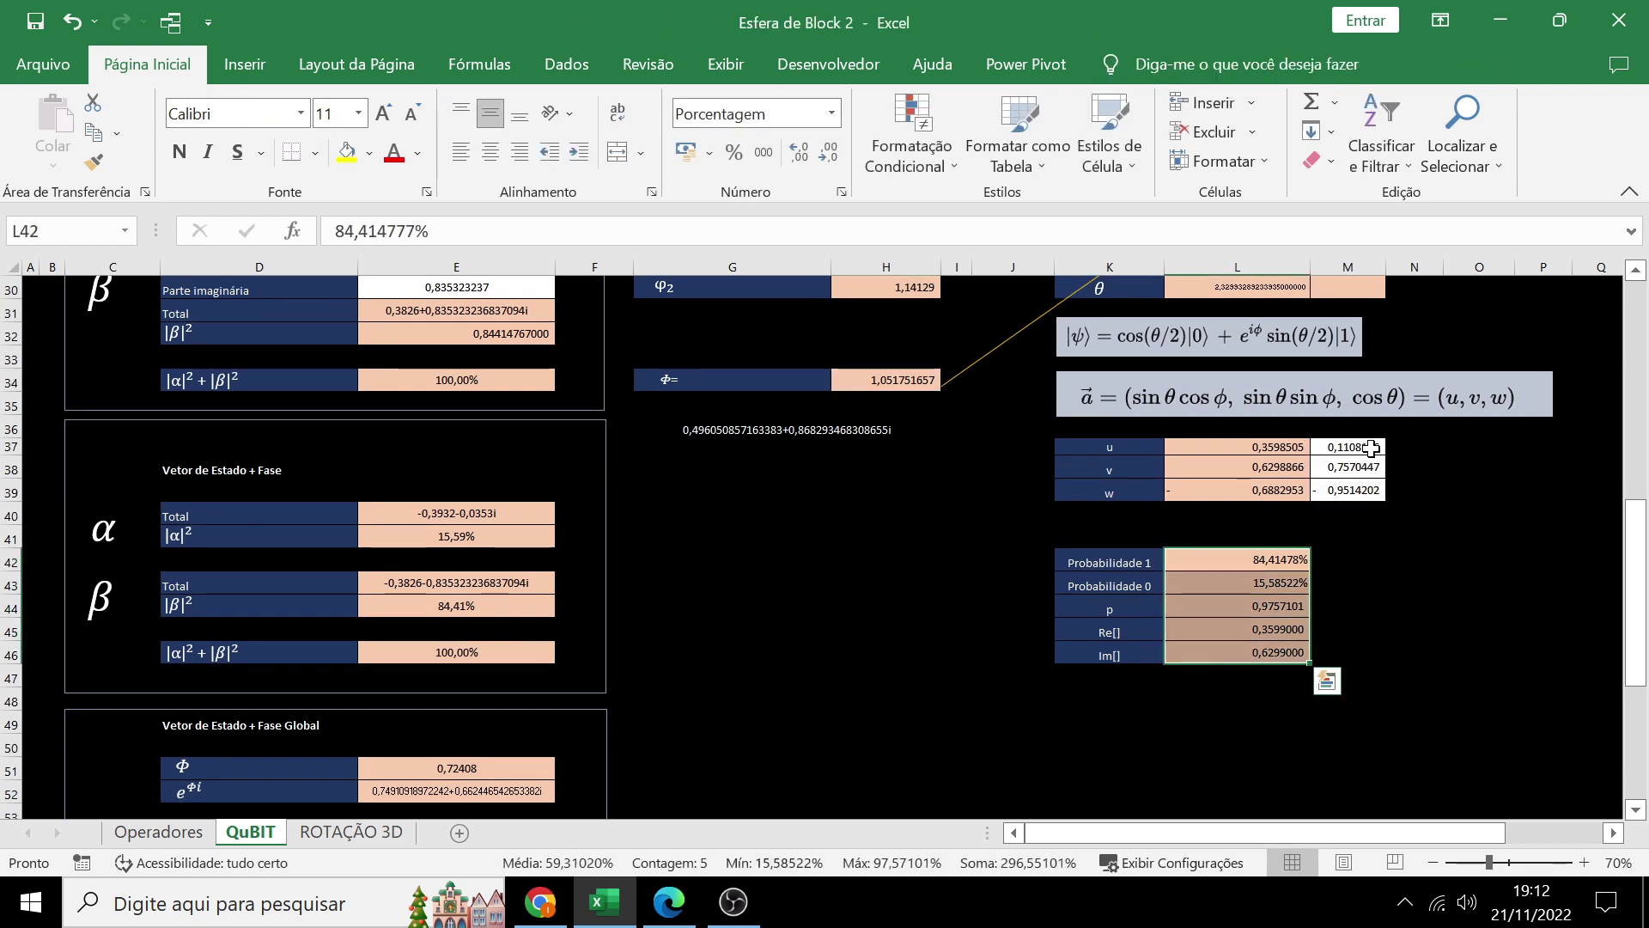
# Step: Inspect the u, v, w formulas in M37–M39, then bring Quantum Composer forward
pyautogui.moveTo(1353, 447); pyautogui.dragTo(1364, 494)
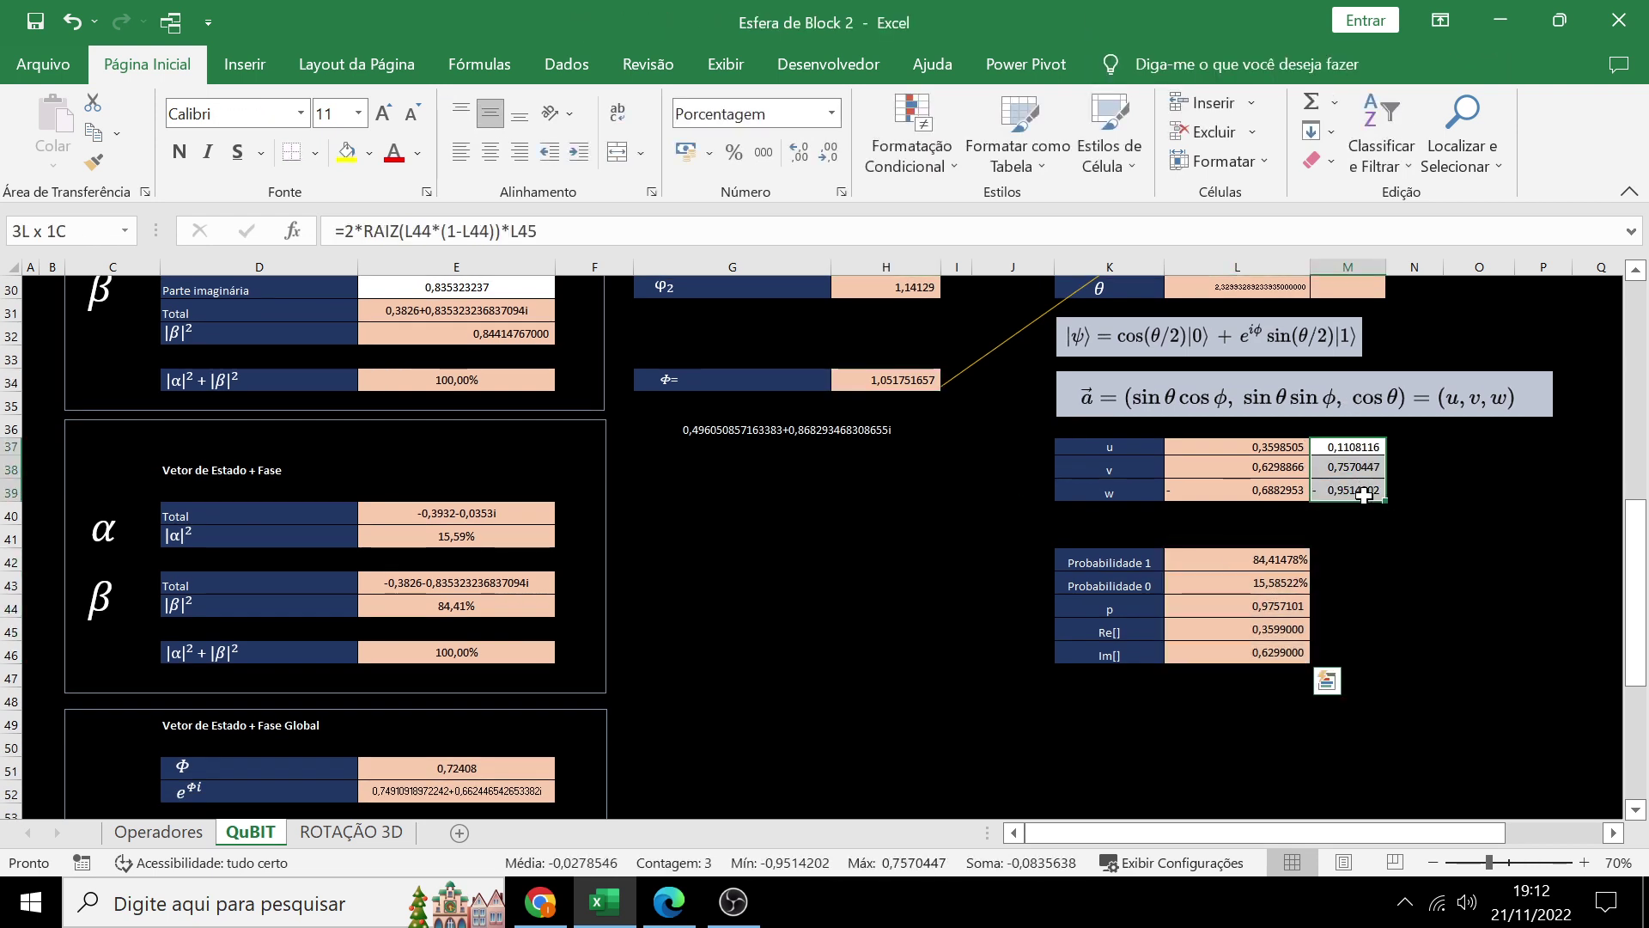
pyautogui.click(1367, 448)
pyautogui.click(1368, 469)
pyautogui.click(1366, 491)
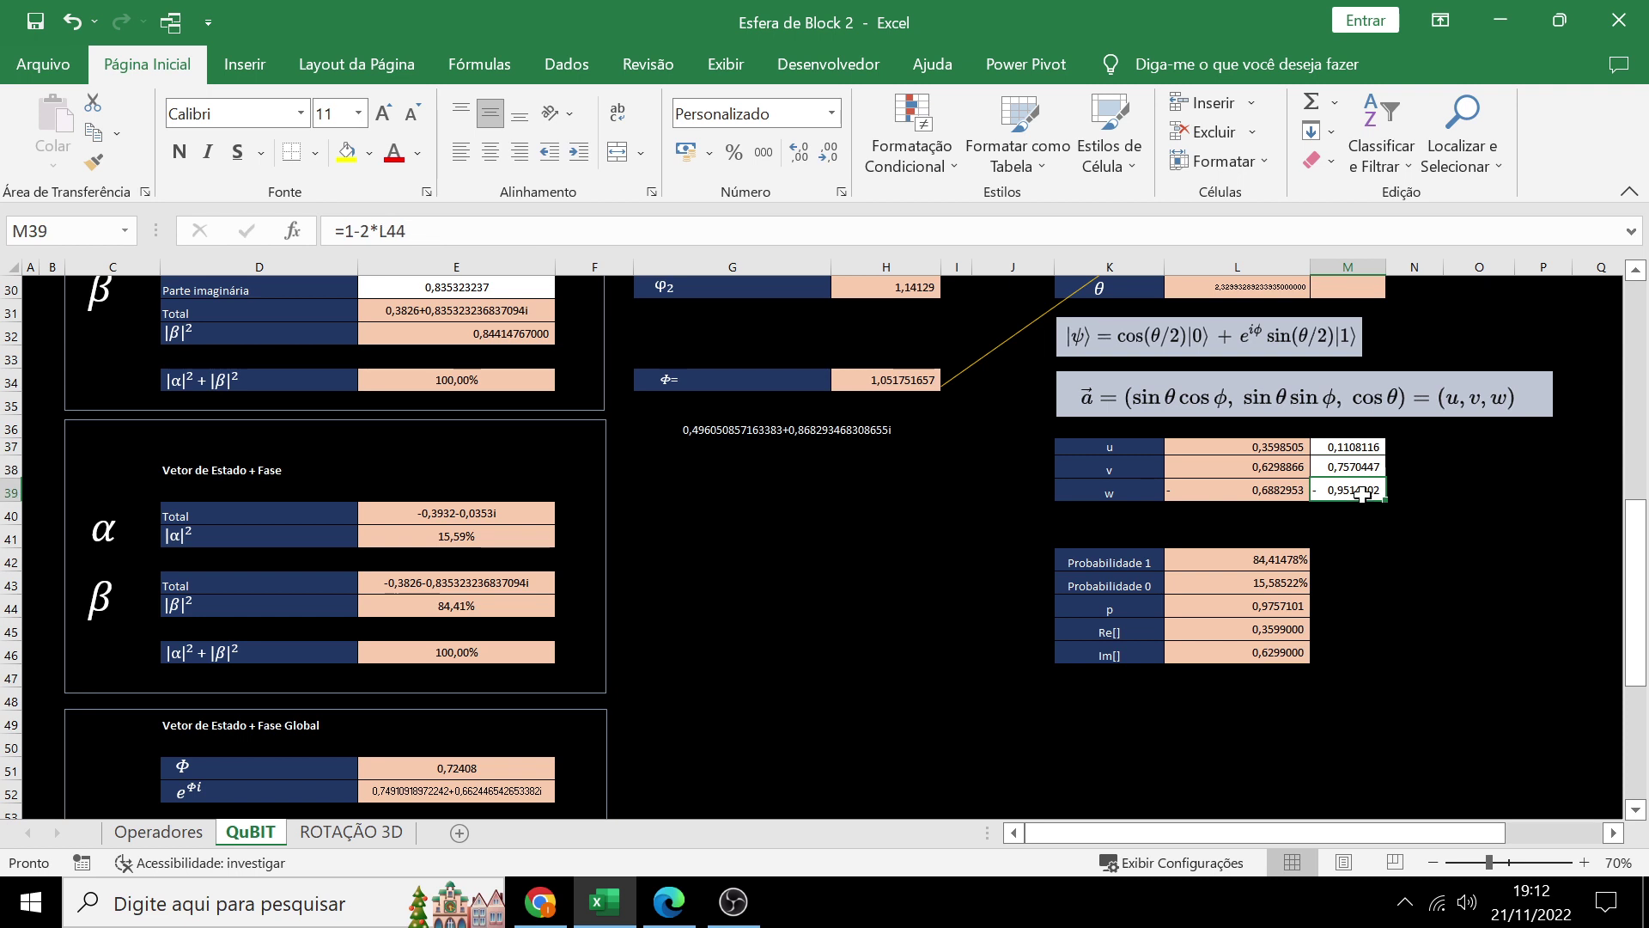
pyautogui.scroll(2, 754, 714)
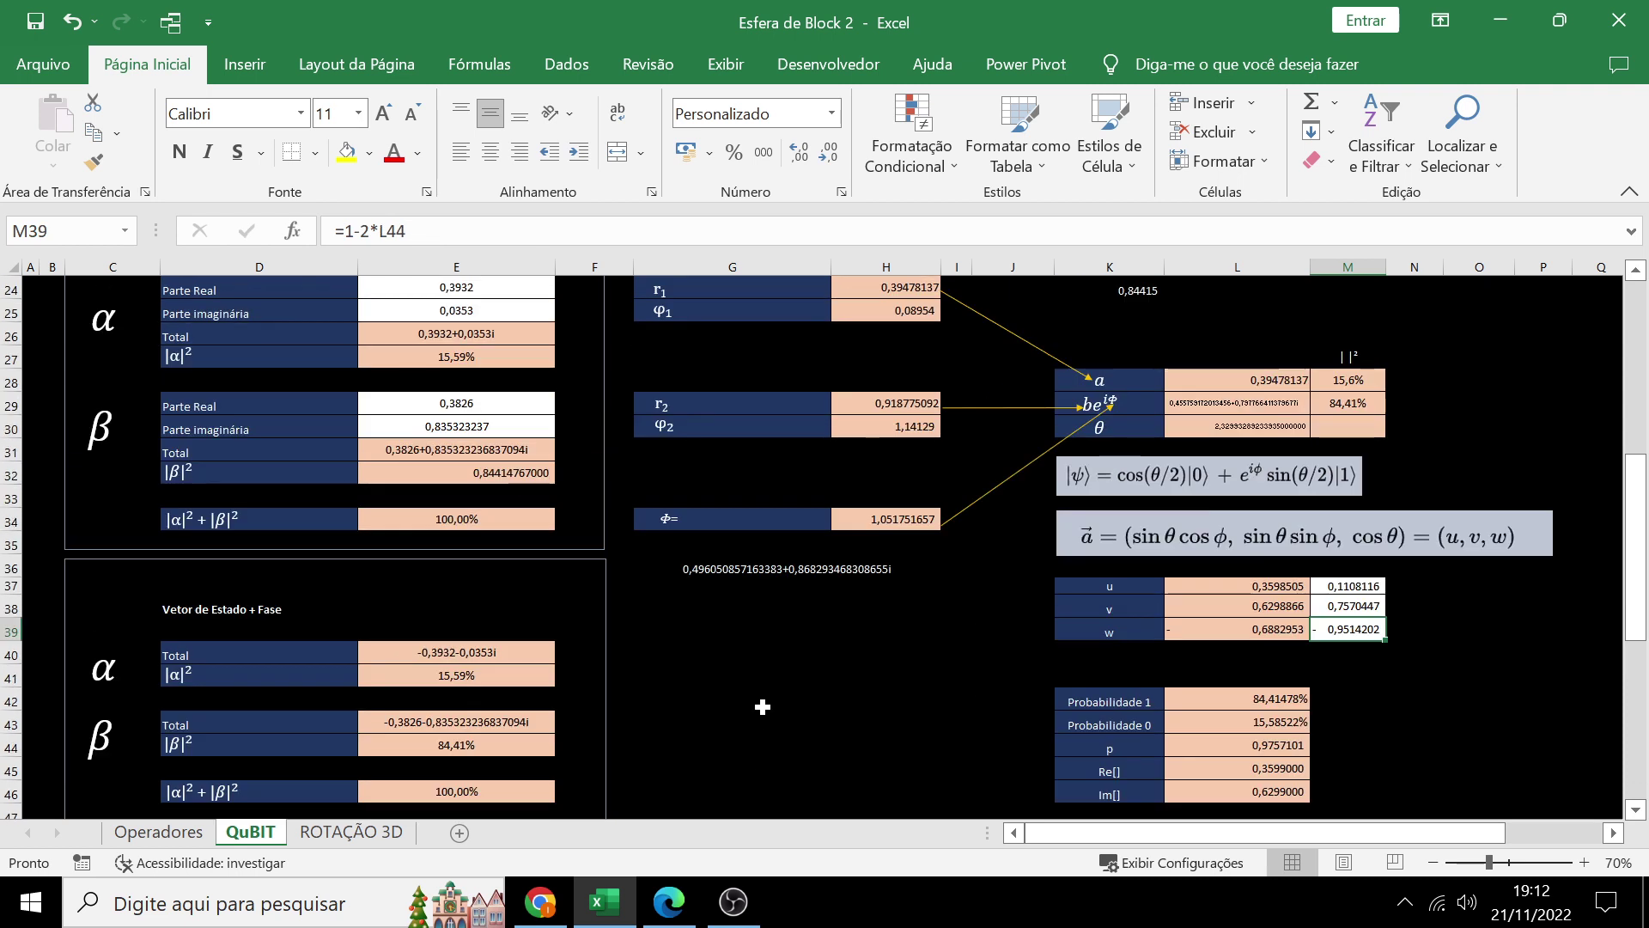
pyautogui.scroll(-1, 762, 706)
pyautogui.click(529, 917)
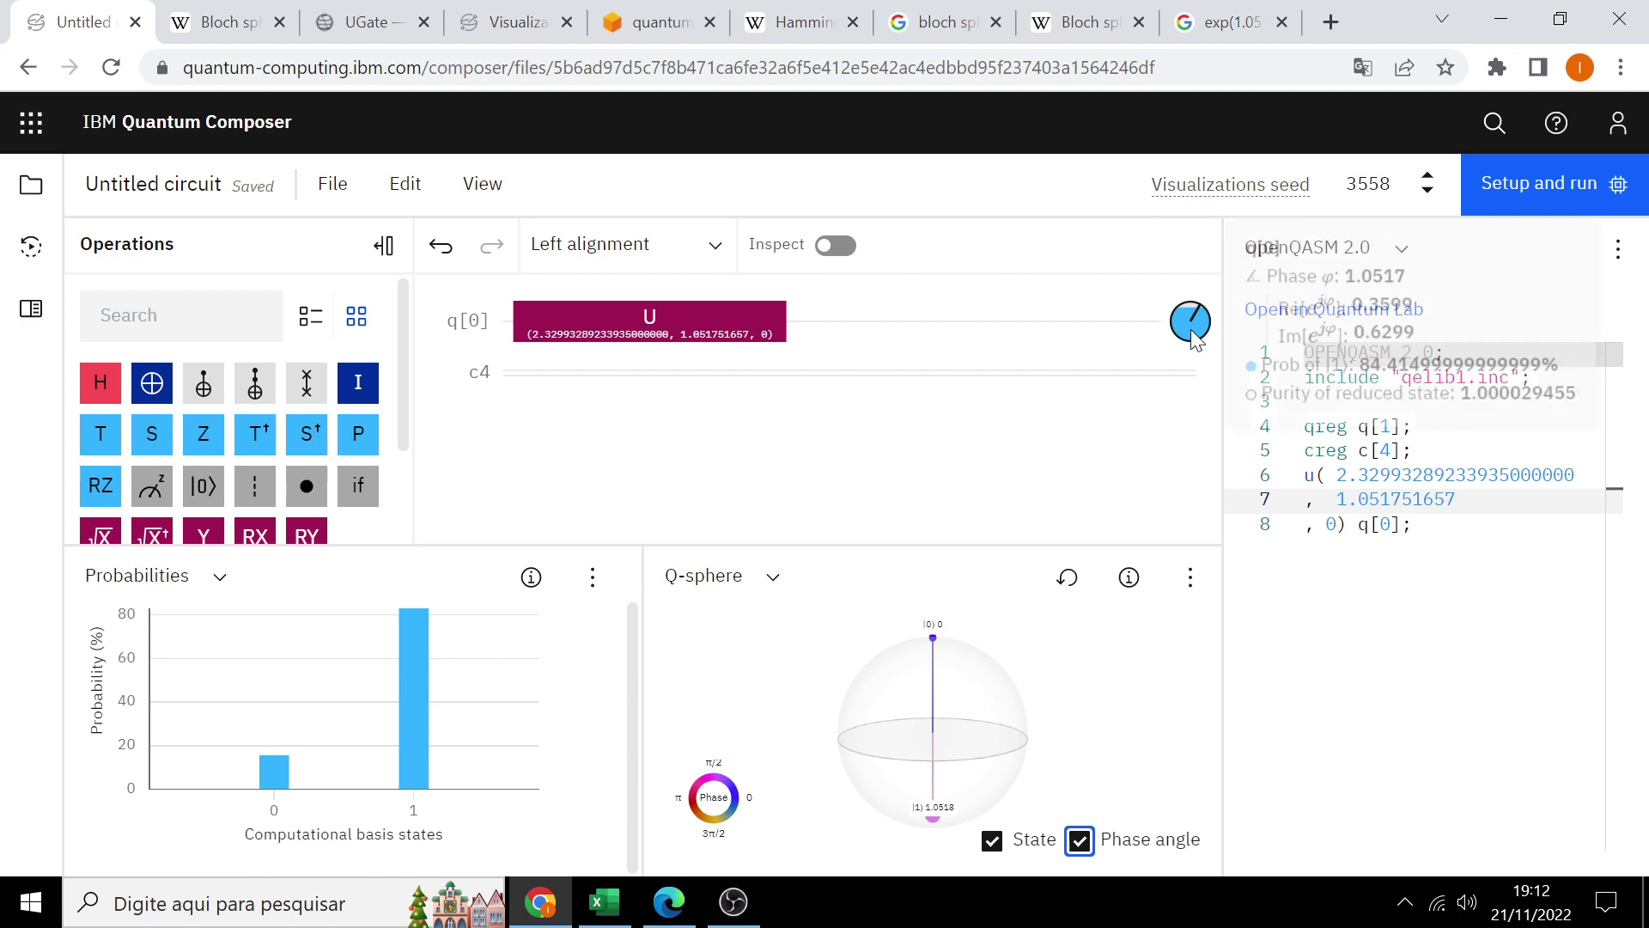
pyautogui.moveTo(1189, 322)
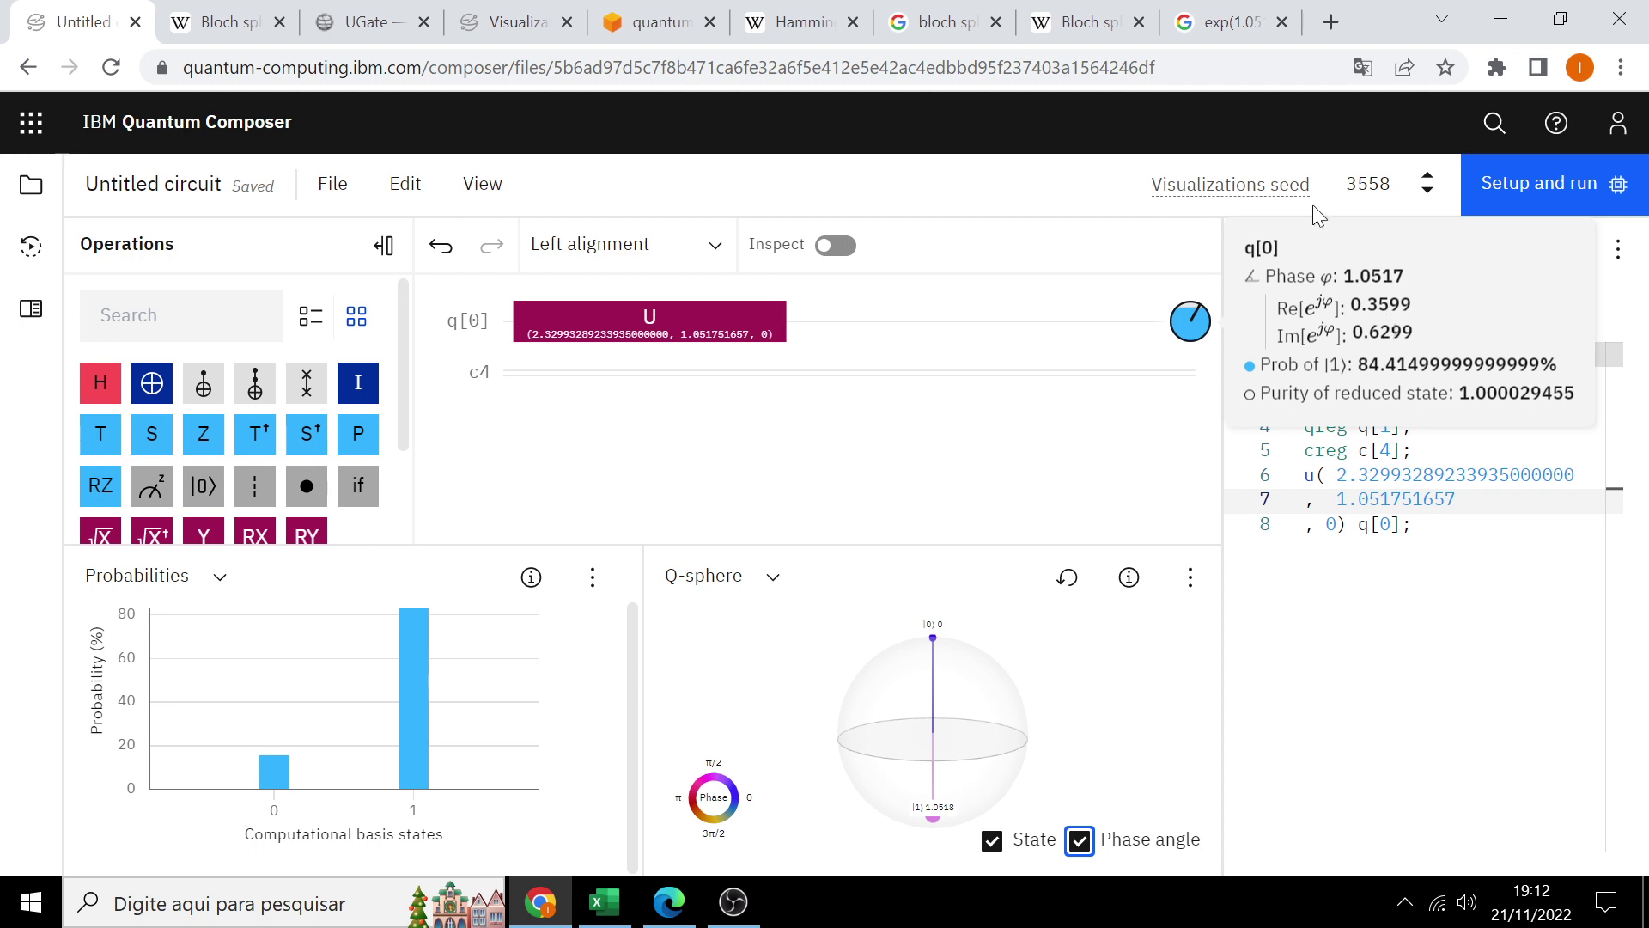
# Step: Place Google's exp(1.0517i) result beside the circuit and mark its real part 0.49609571
pyautogui.click(1211, 24)
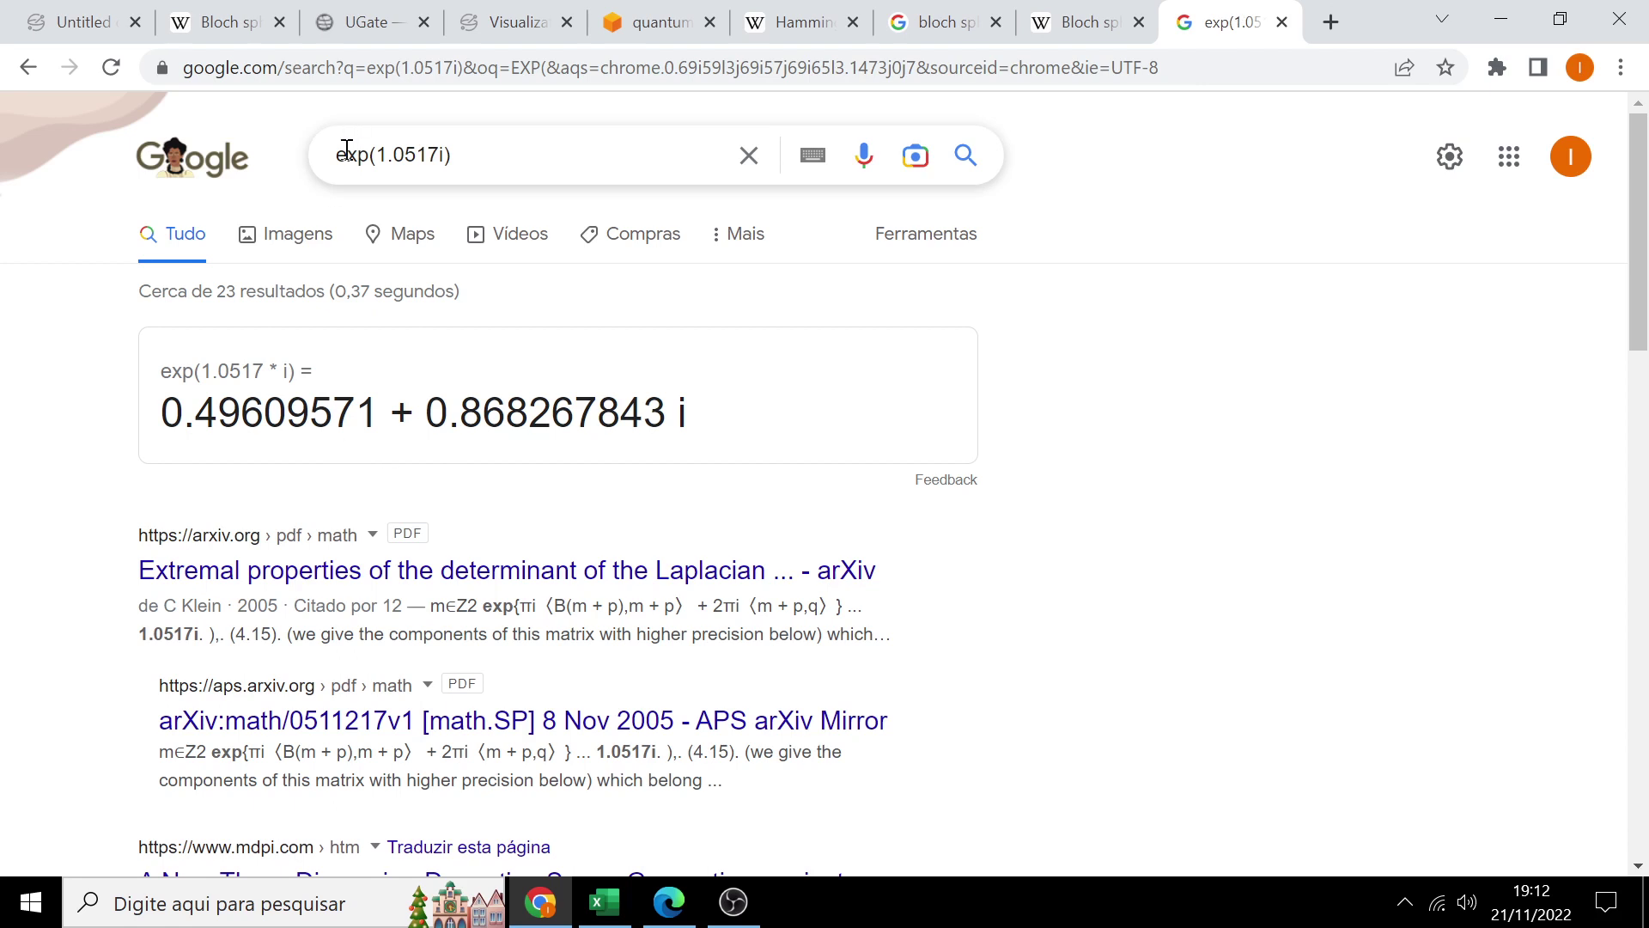
pyautogui.moveTo(346, 153); pyautogui.dragTo(420, 155)
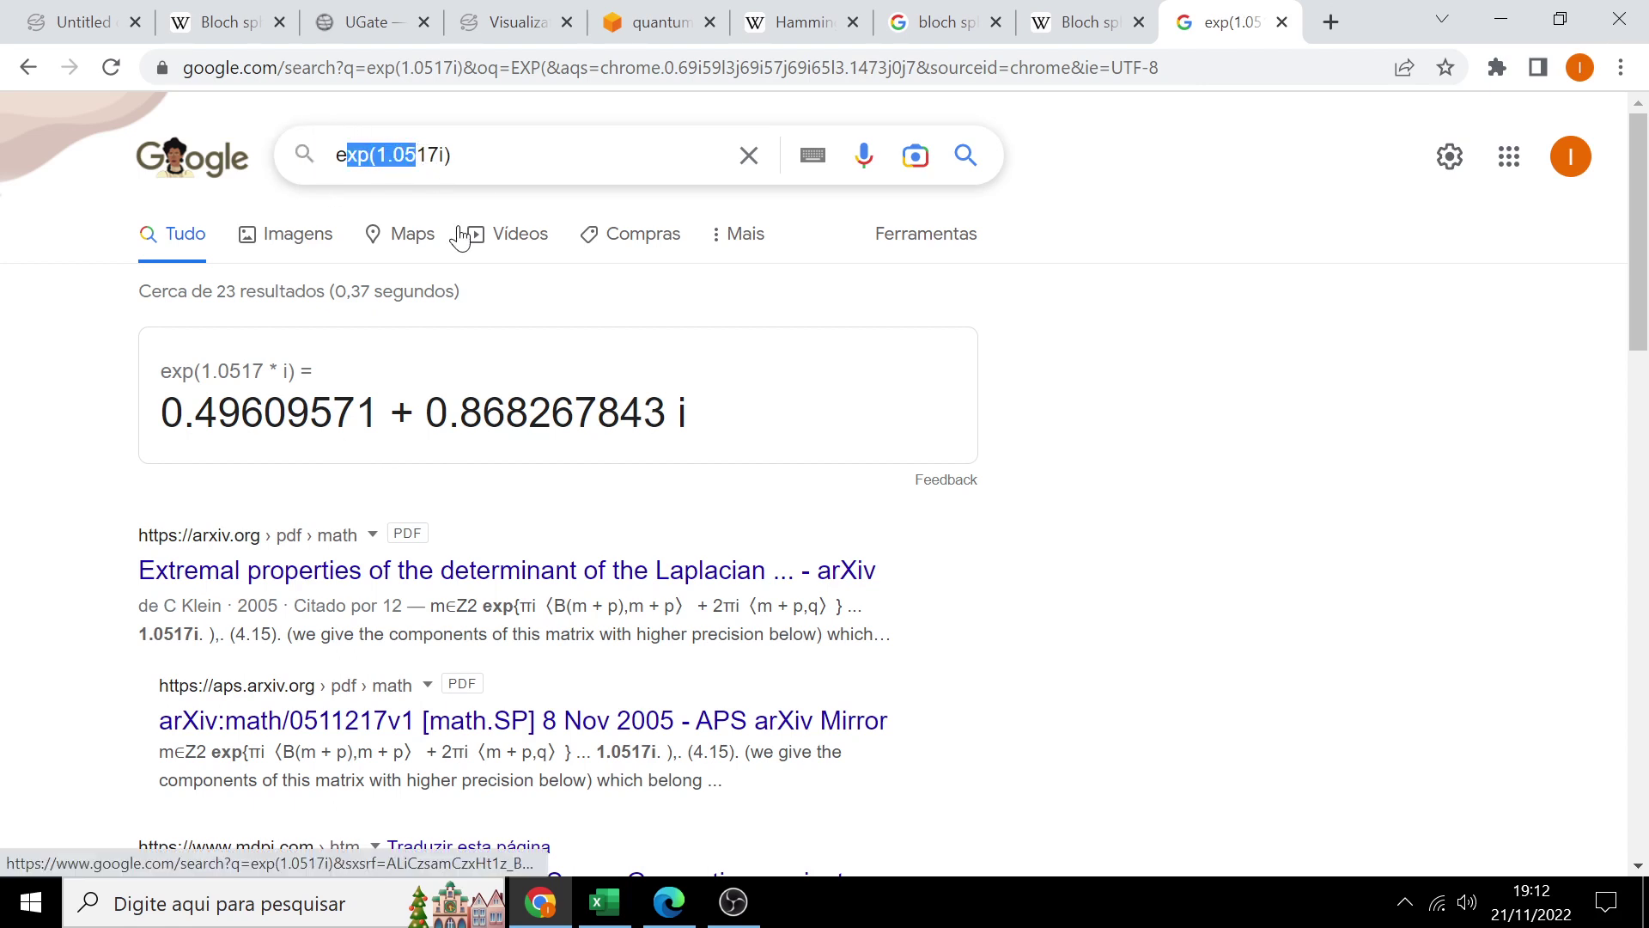
pyautogui.moveTo(1228, 24)
pyautogui.mouseDown()
pyautogui.moveTo(271, 74)
pyautogui.moveTo(172, 37)
pyautogui.mouseUp()
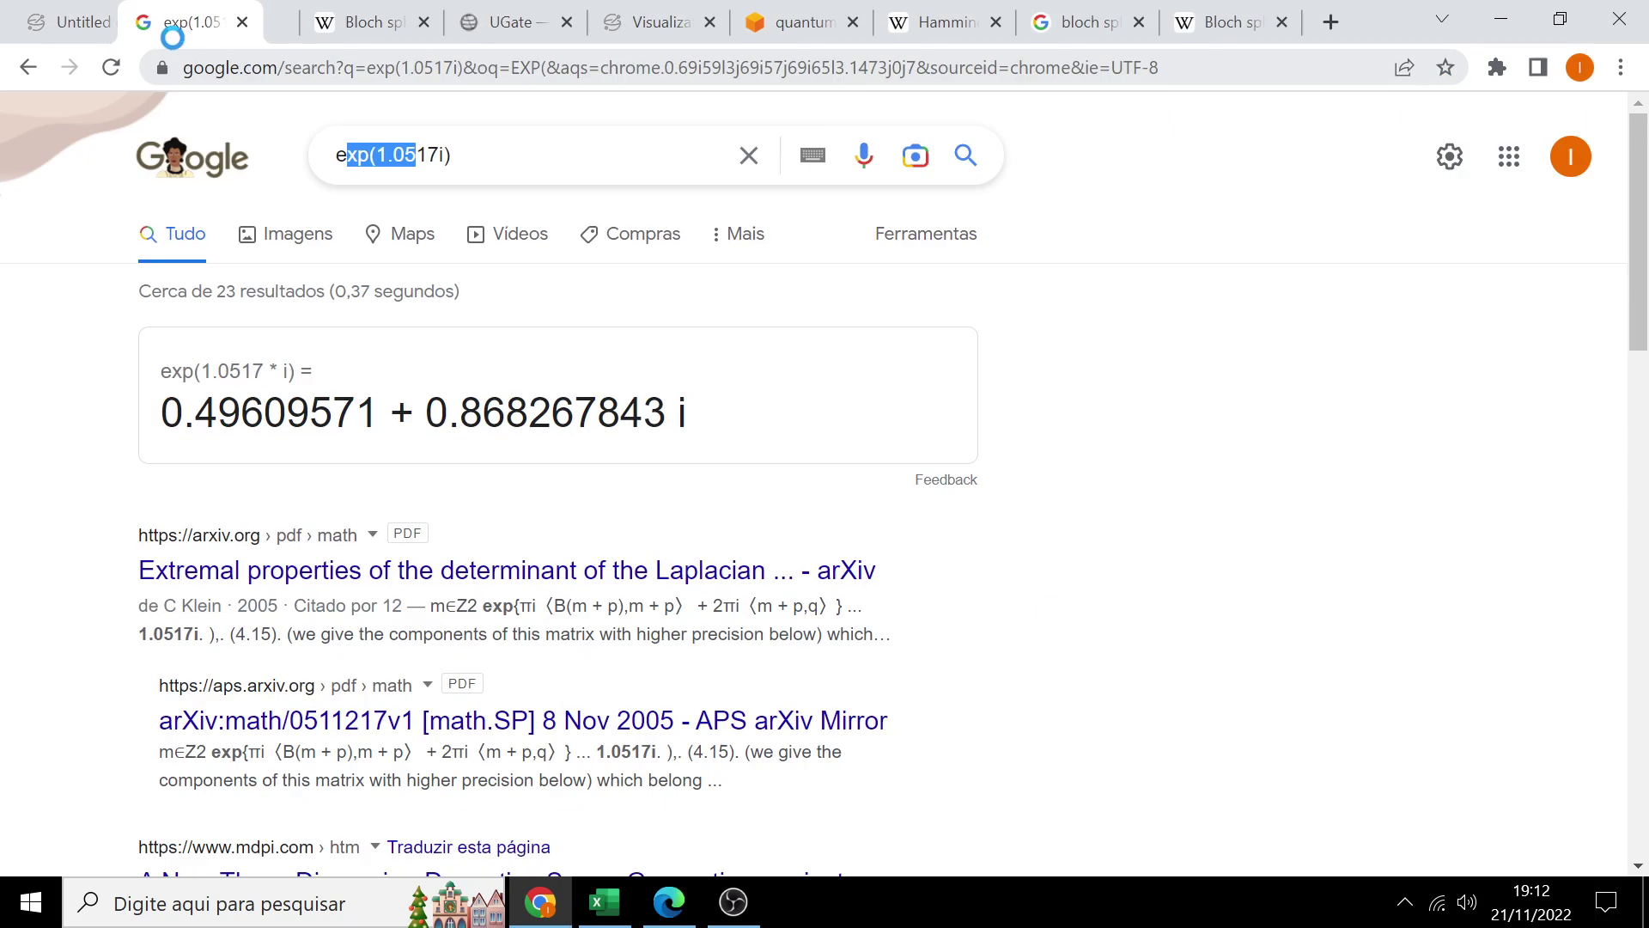
pyautogui.click(117, 34)
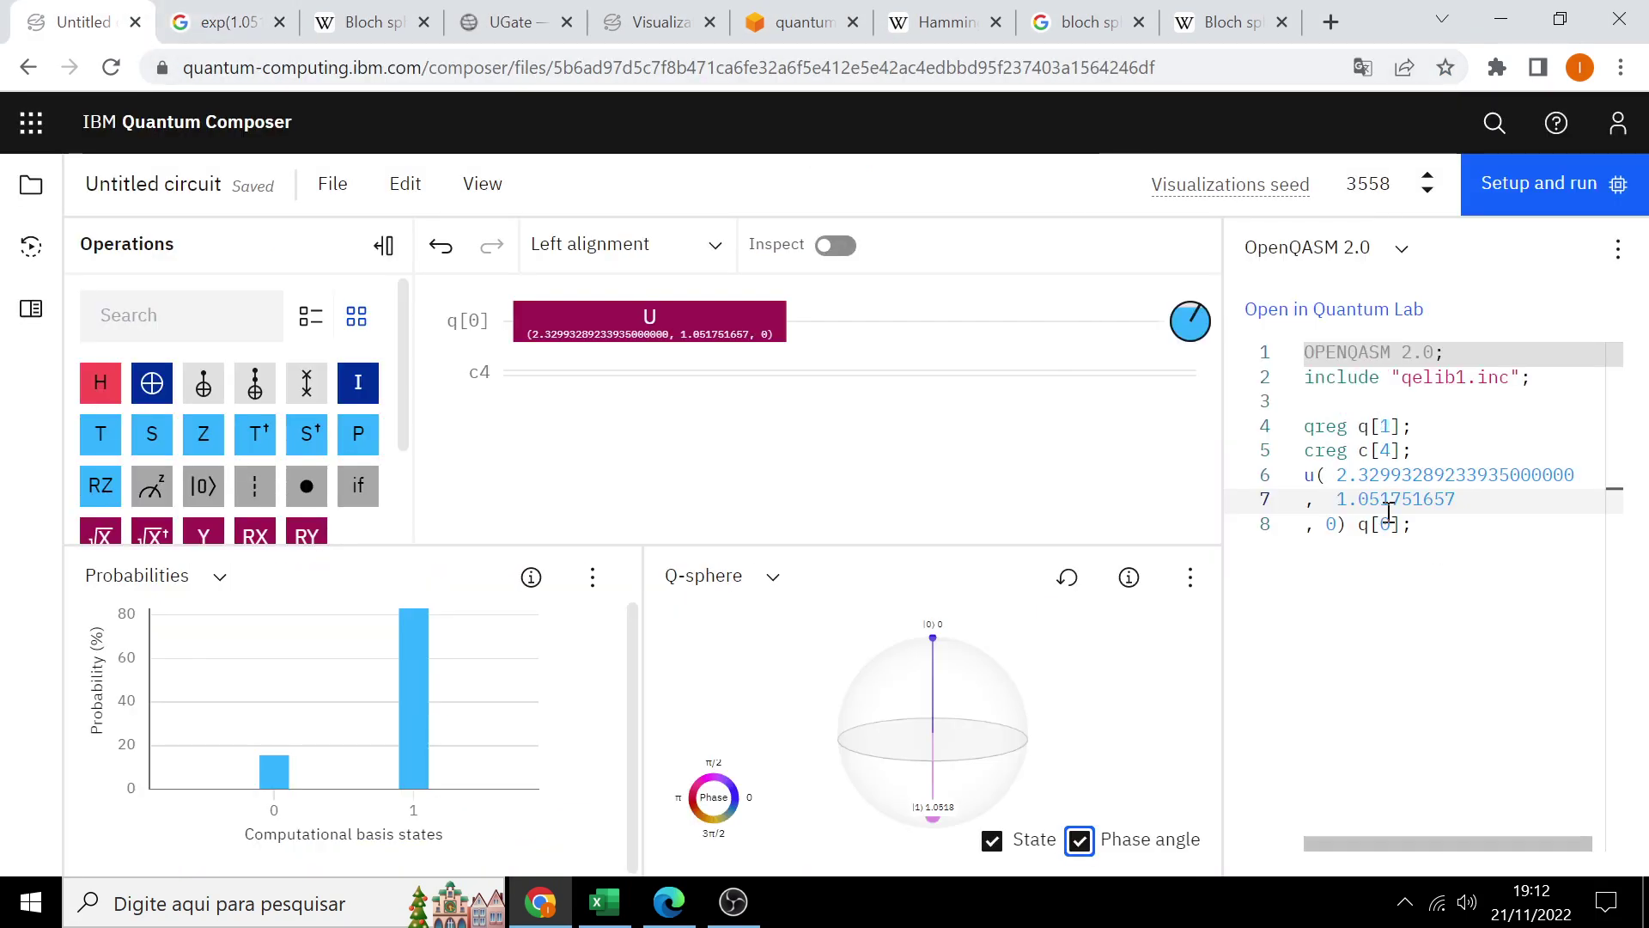
pyautogui.click(193, 33)
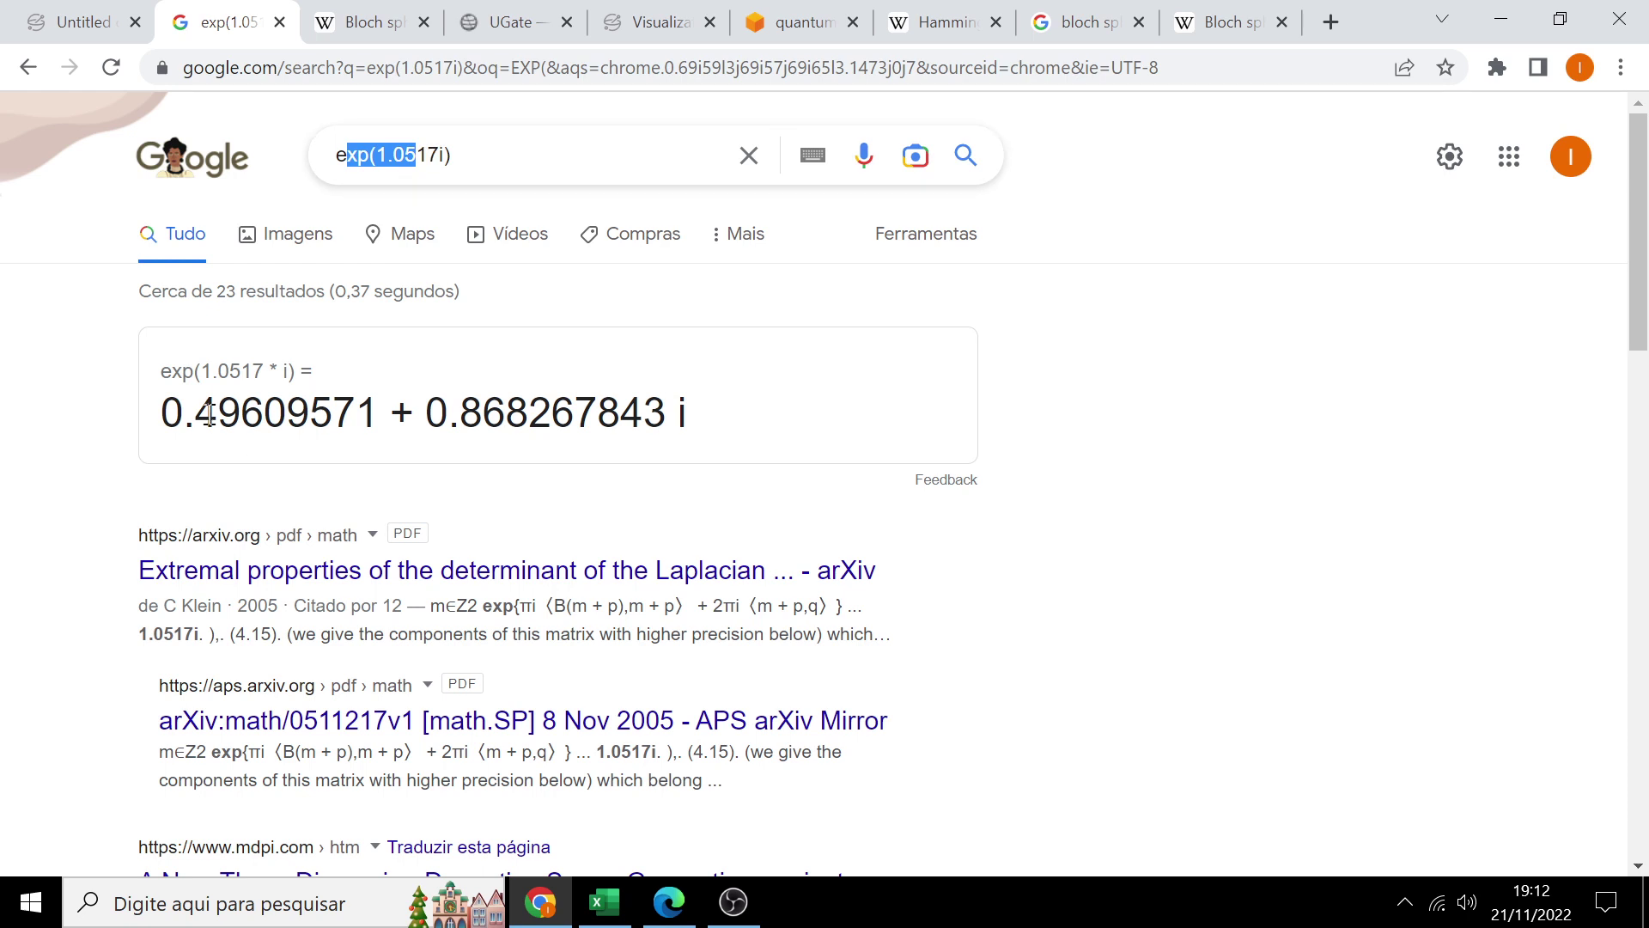
pyautogui.moveTo(201, 410); pyautogui.dragTo(244, 410)
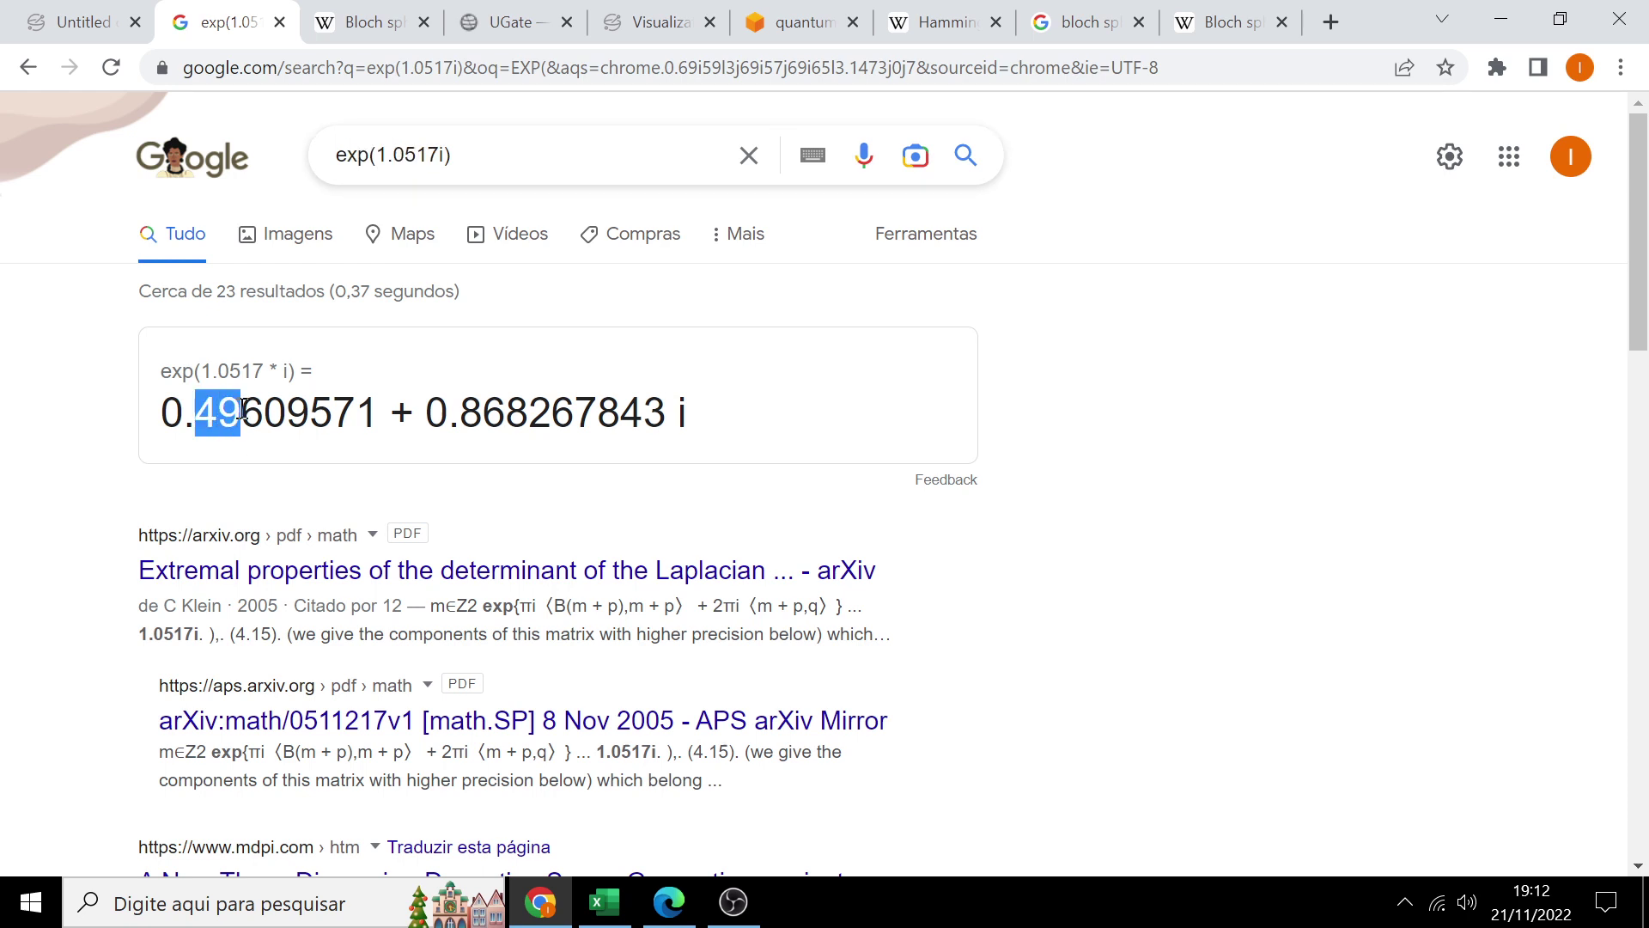
# Step: Compare the circuit's Re 0.3599 and Im 0.6299 with Google's result, then return to Excel
pyautogui.click(96, 23)
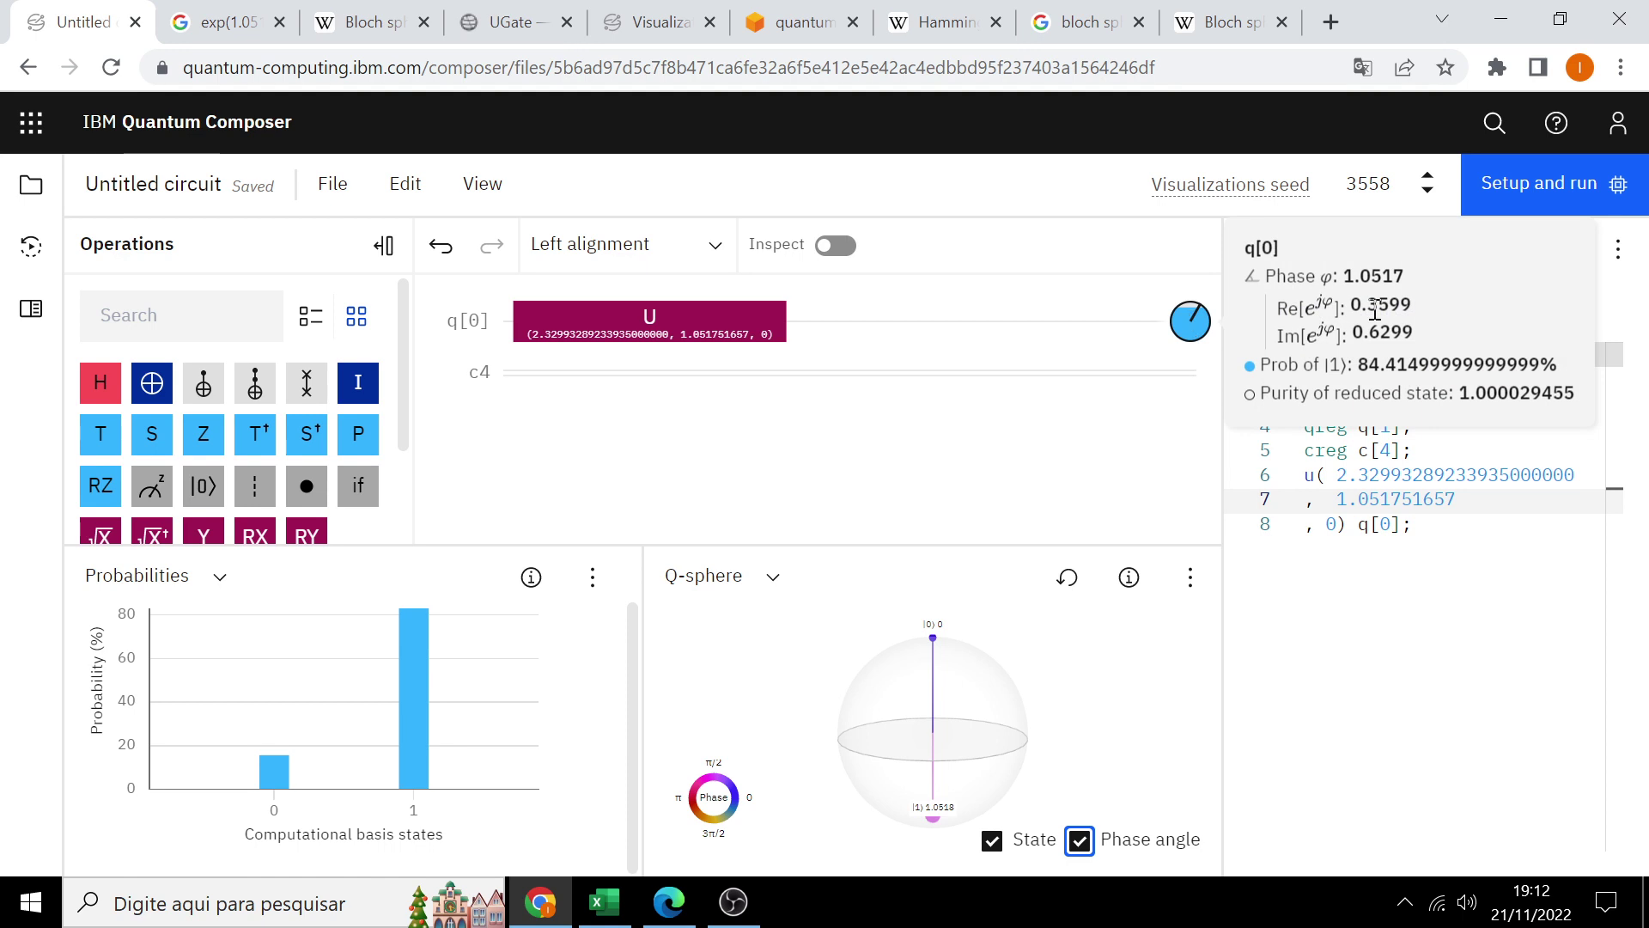
pyautogui.click(219, 22)
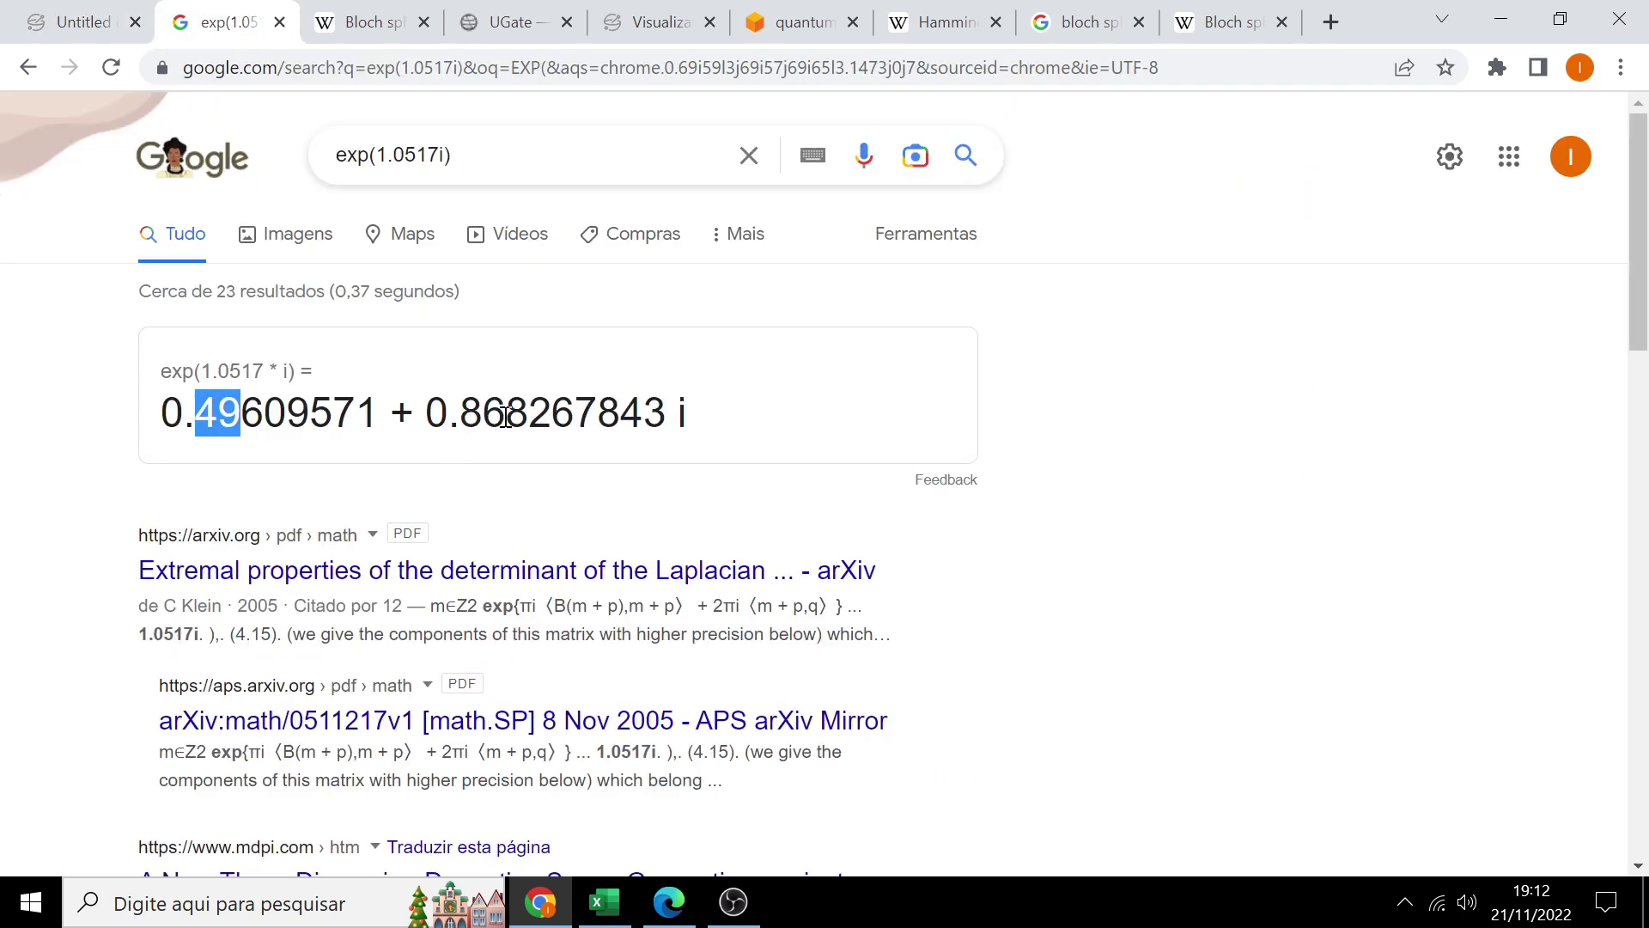
pyautogui.click(93, 24)
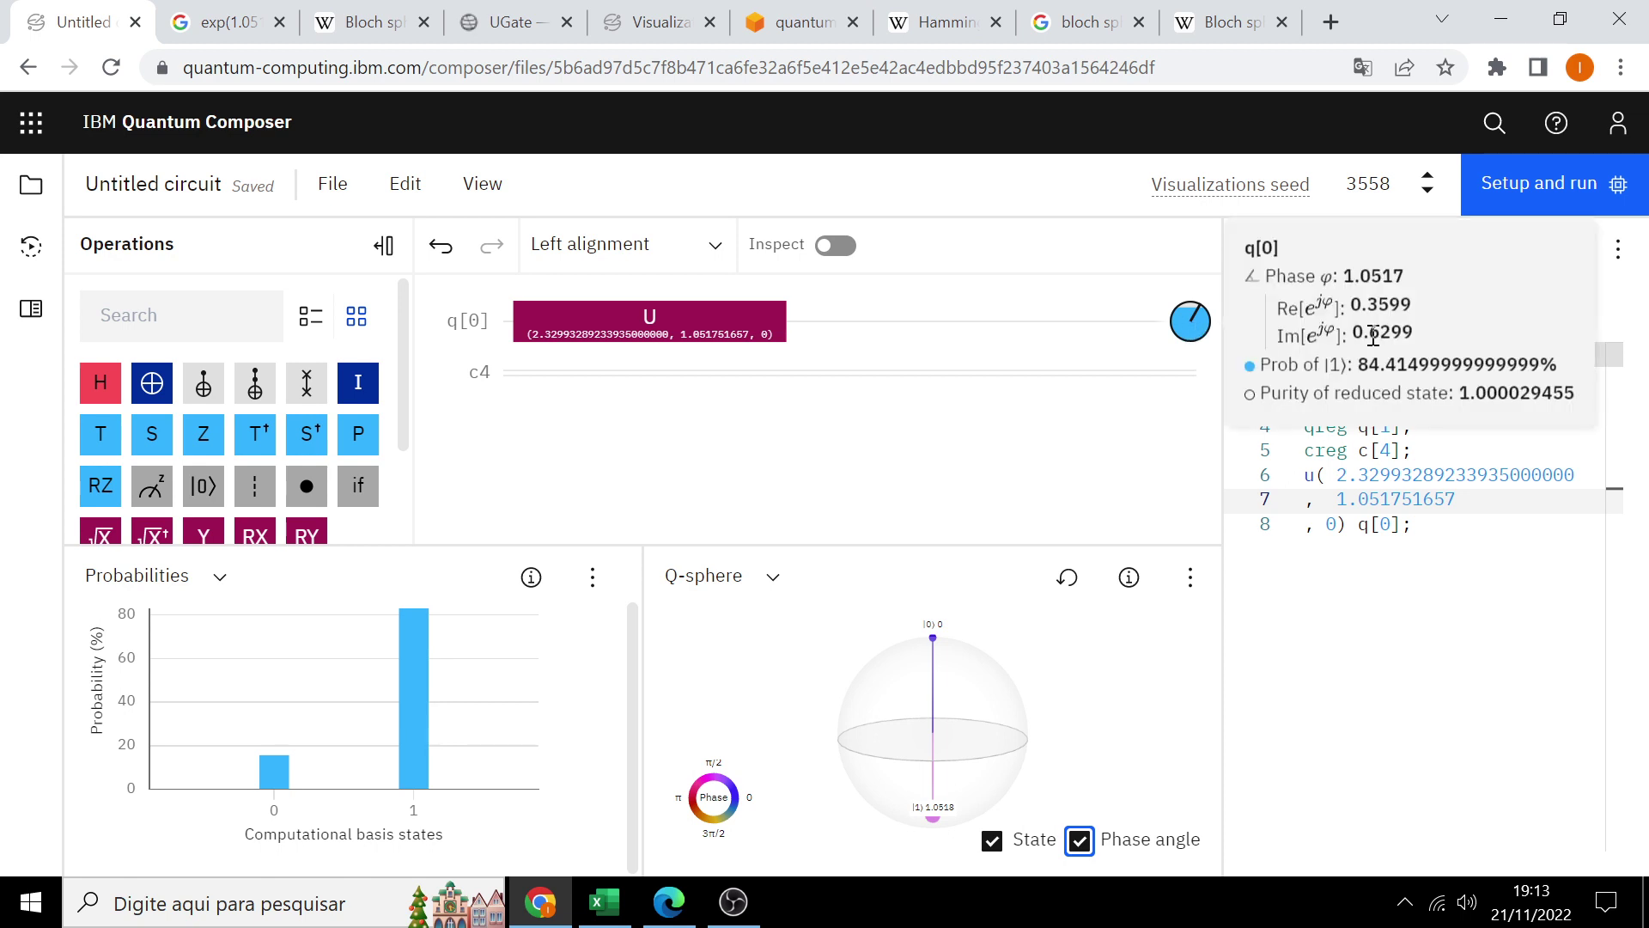
pyautogui.click(611, 912)
# Step: On ROTAÇÃO 3D, reset the y rotation to 0, then raise the x and y angles slightly
pyautogui.click(351, 831)
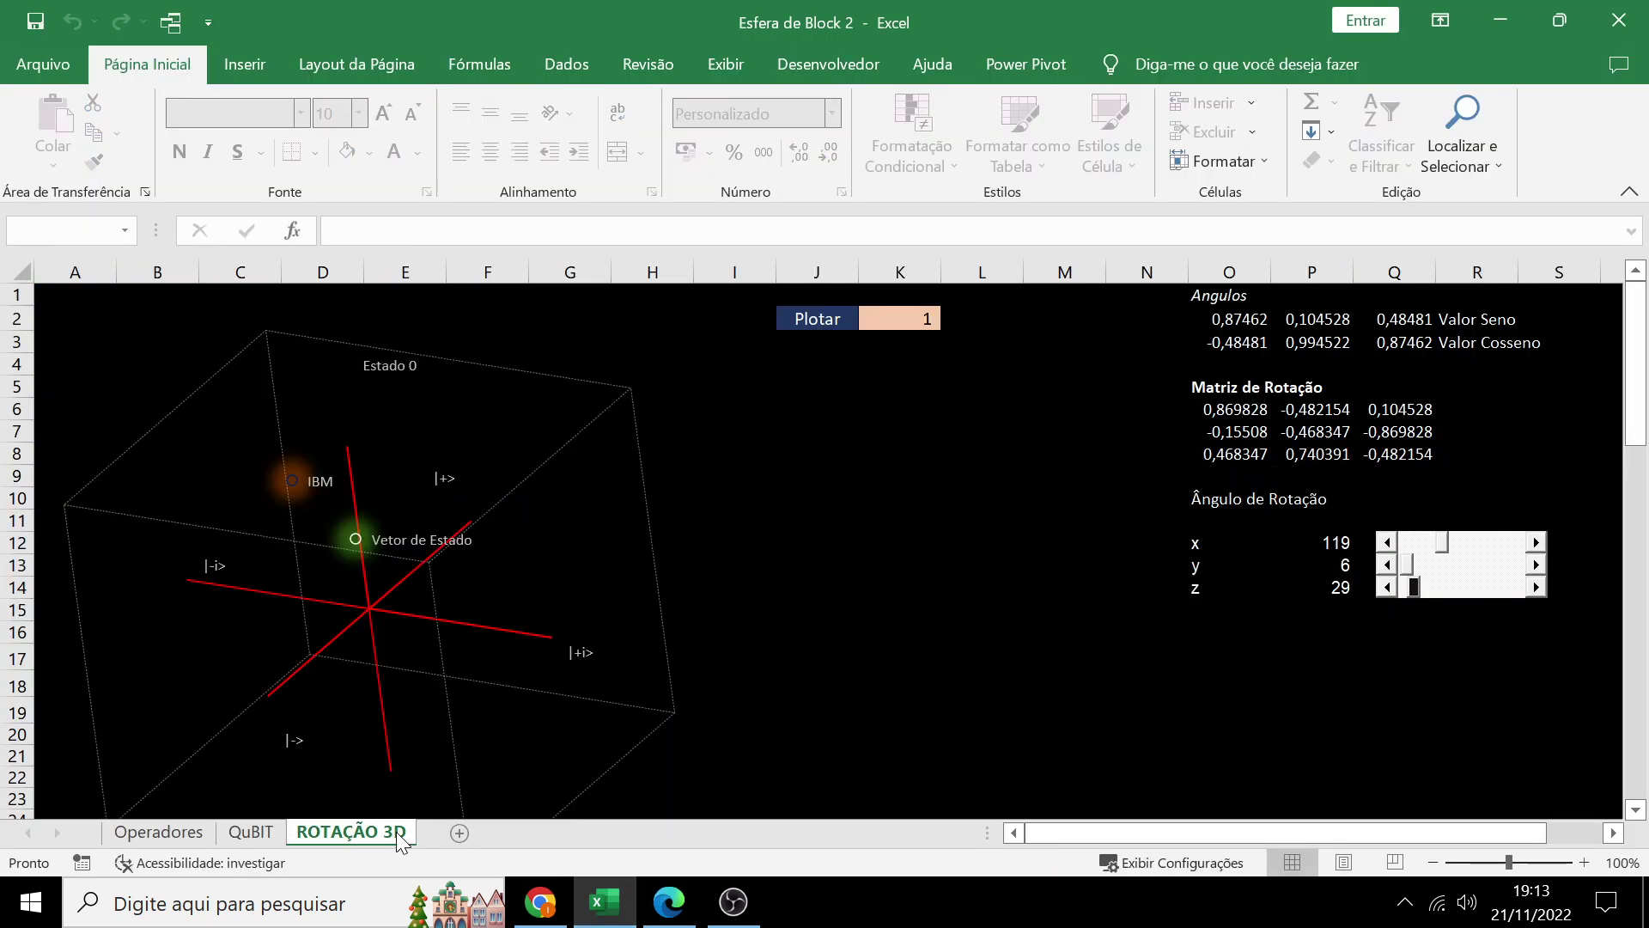
pyautogui.moveTo(1413, 564)
pyautogui.mouseDown()
pyautogui.moveTo(1403, 589)
pyautogui.moveTo(1378, 526)
pyautogui.mouseUp()
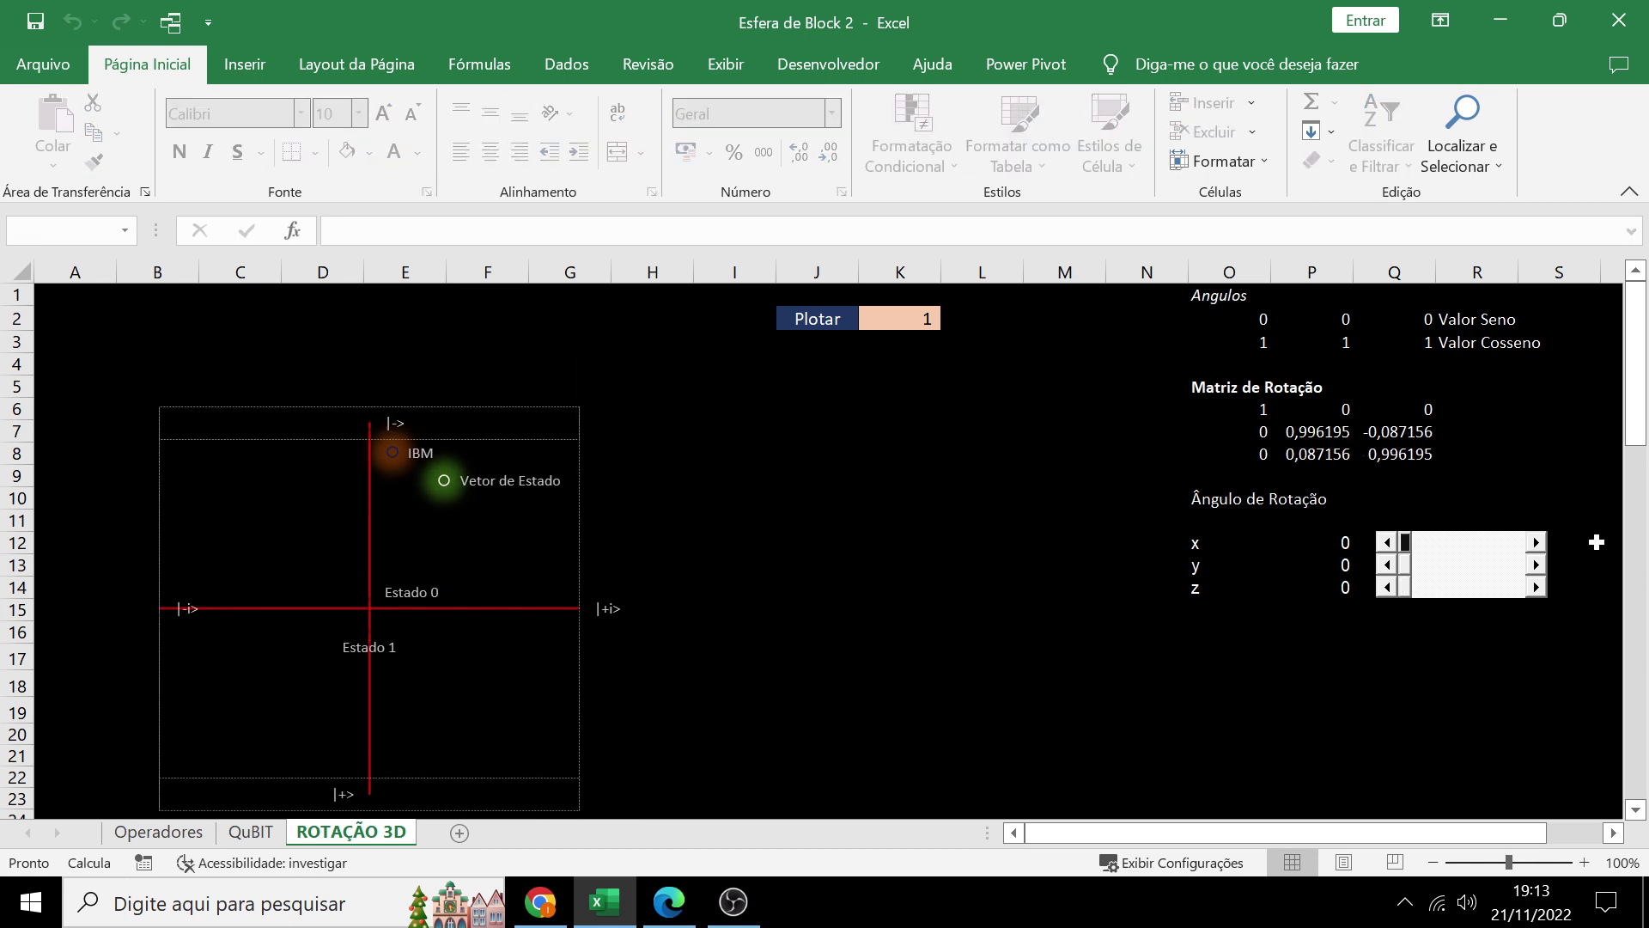
pyautogui.click(1537, 543)
pyautogui.click(1538, 543)
pyautogui.click(1538, 543)
pyautogui.click(1538, 565)
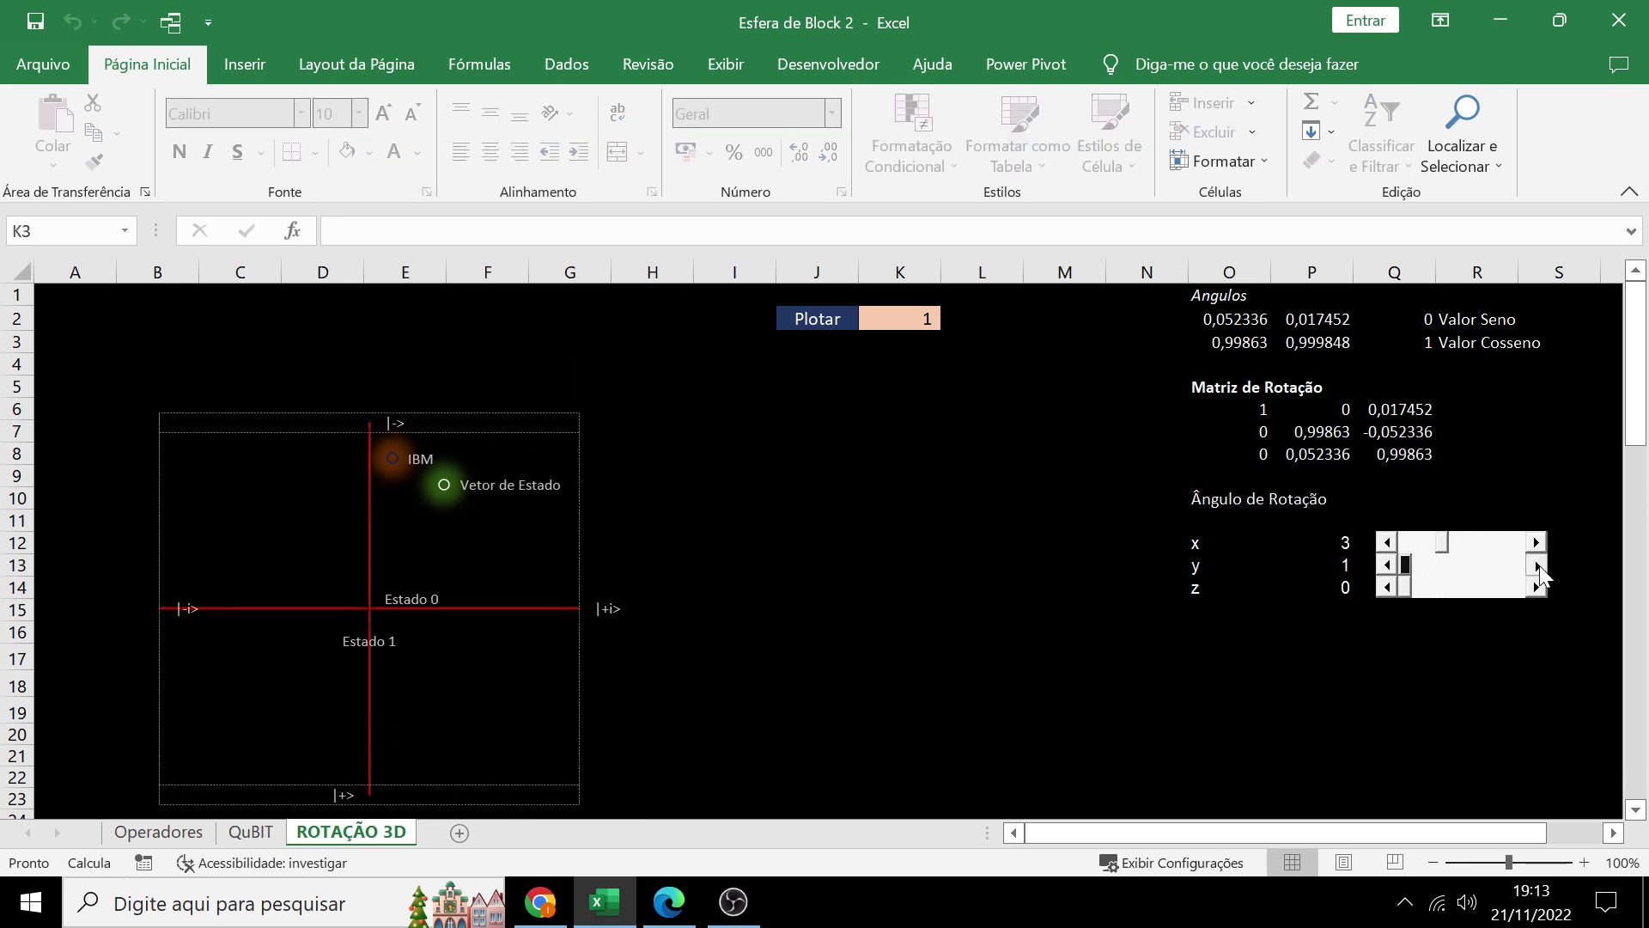
pyautogui.click(1537, 565)
pyautogui.click(1538, 565)
pyautogui.click(1537, 565)
pyautogui.click(1537, 565)
pyautogui.click(1538, 565)
pyautogui.click(1537, 543)
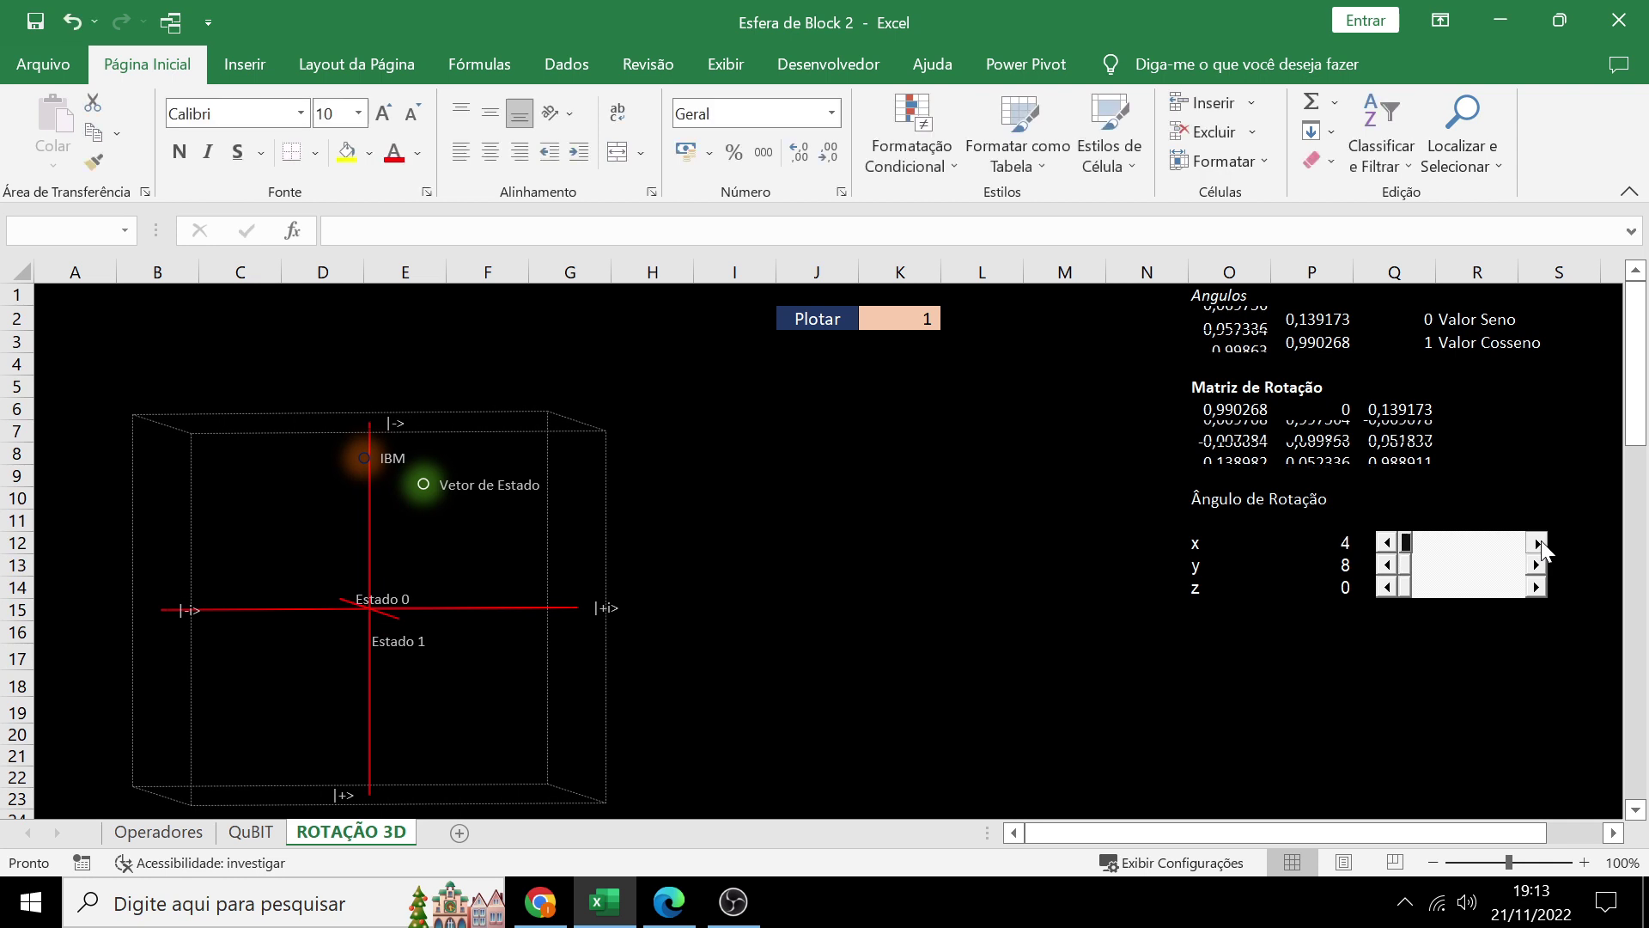
pyautogui.click(1537, 542)
pyautogui.click(1537, 542)
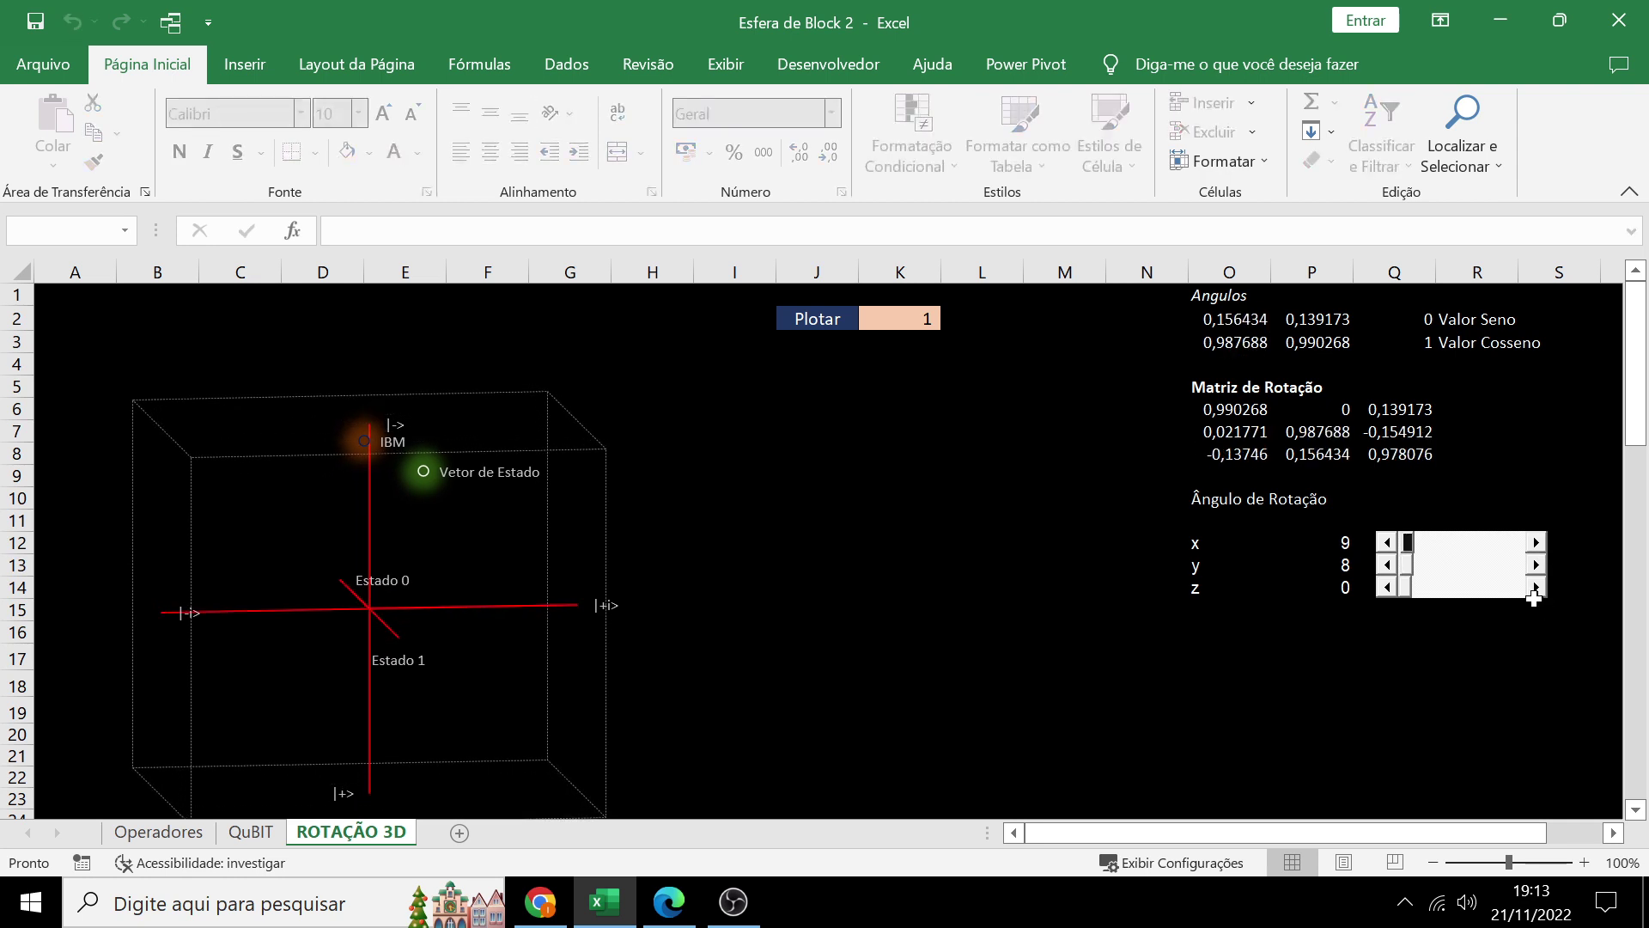
# Step: Keep z rotation at 0 and raise y to 22, then recheck Google's exp(1.0517i) result
pyautogui.click(1534, 601)
pyautogui.click(1537, 587)
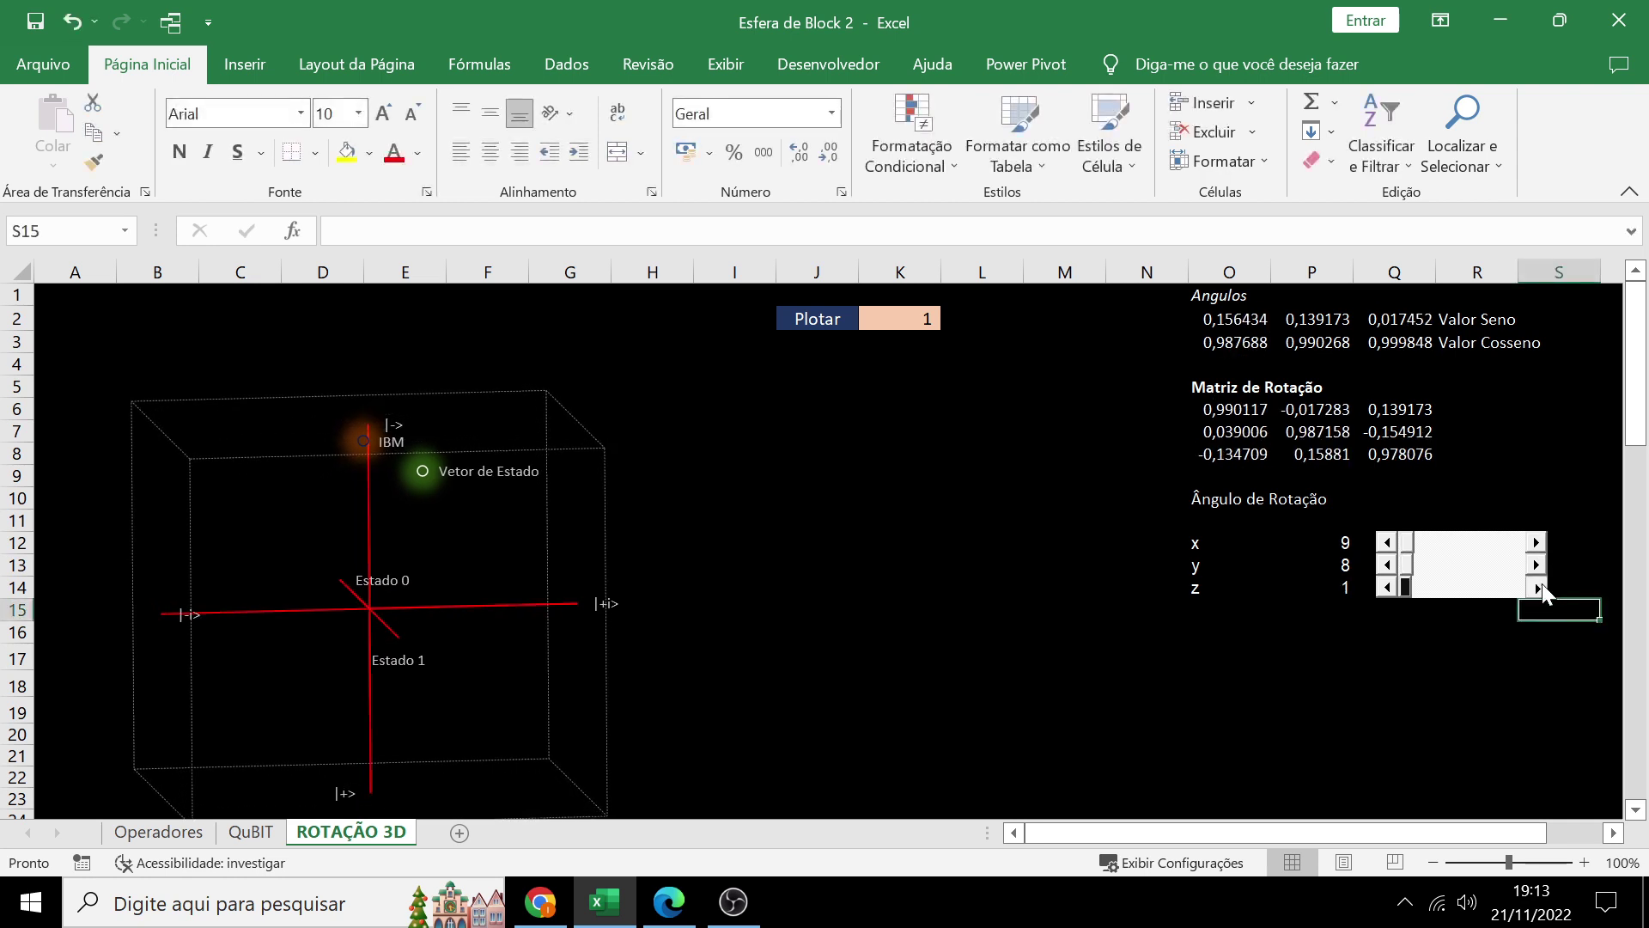
pyautogui.click(1386, 588)
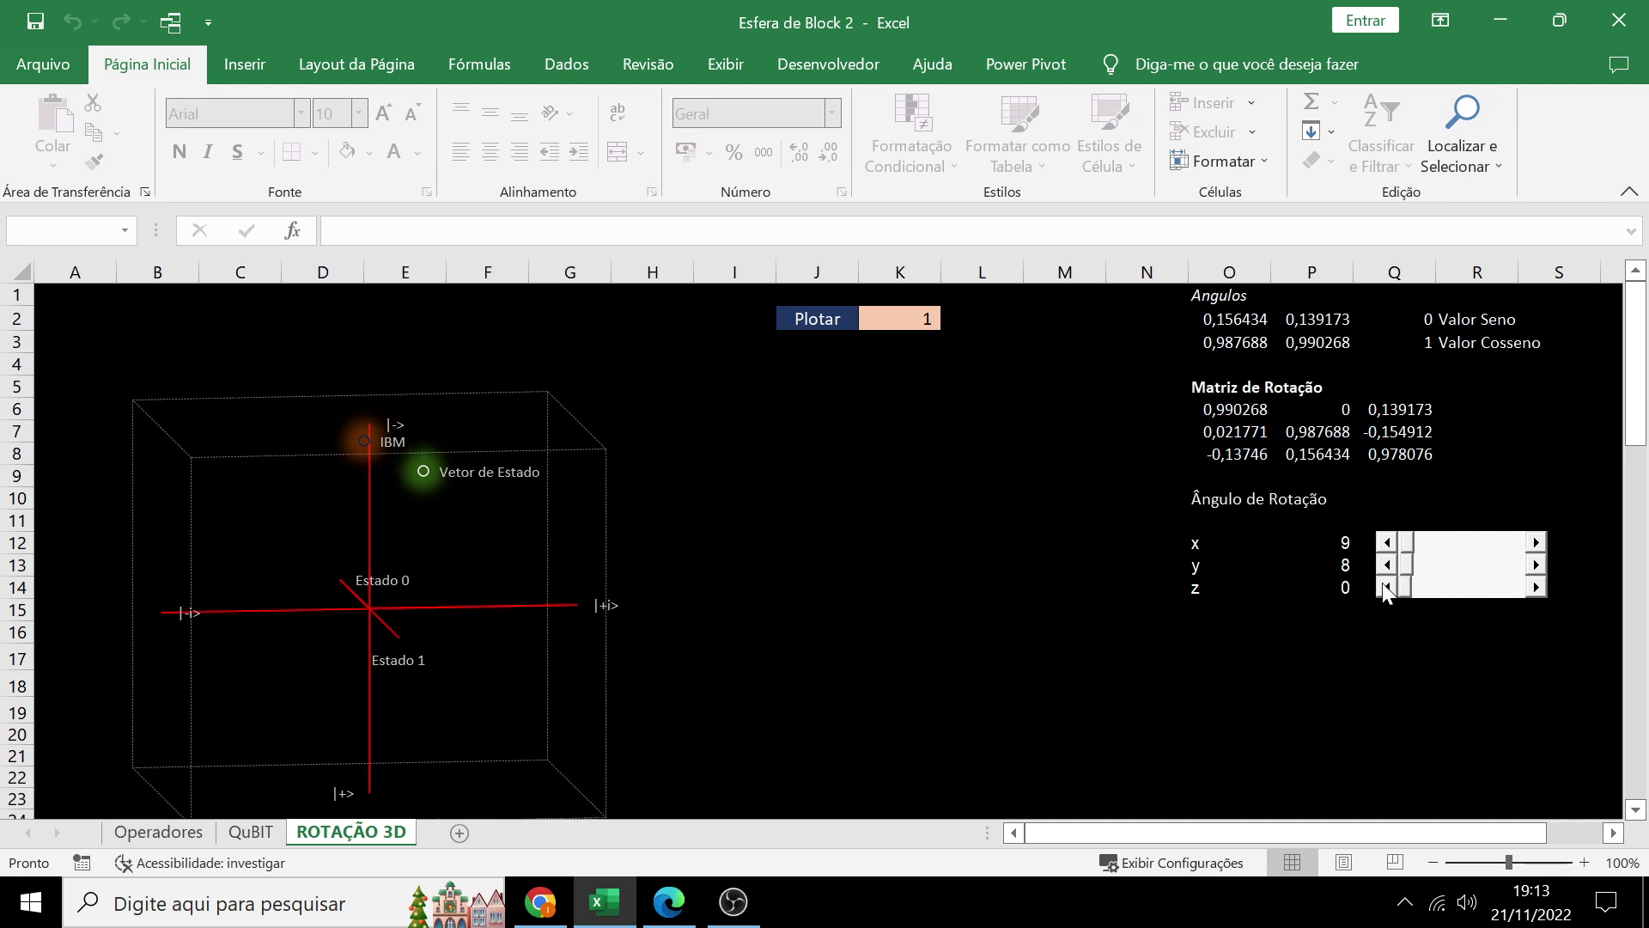
pyautogui.click(1536, 566)
pyautogui.click(1536, 566)
pyautogui.click(1535, 565)
pyautogui.click(1536, 565)
pyautogui.click(1536, 565)
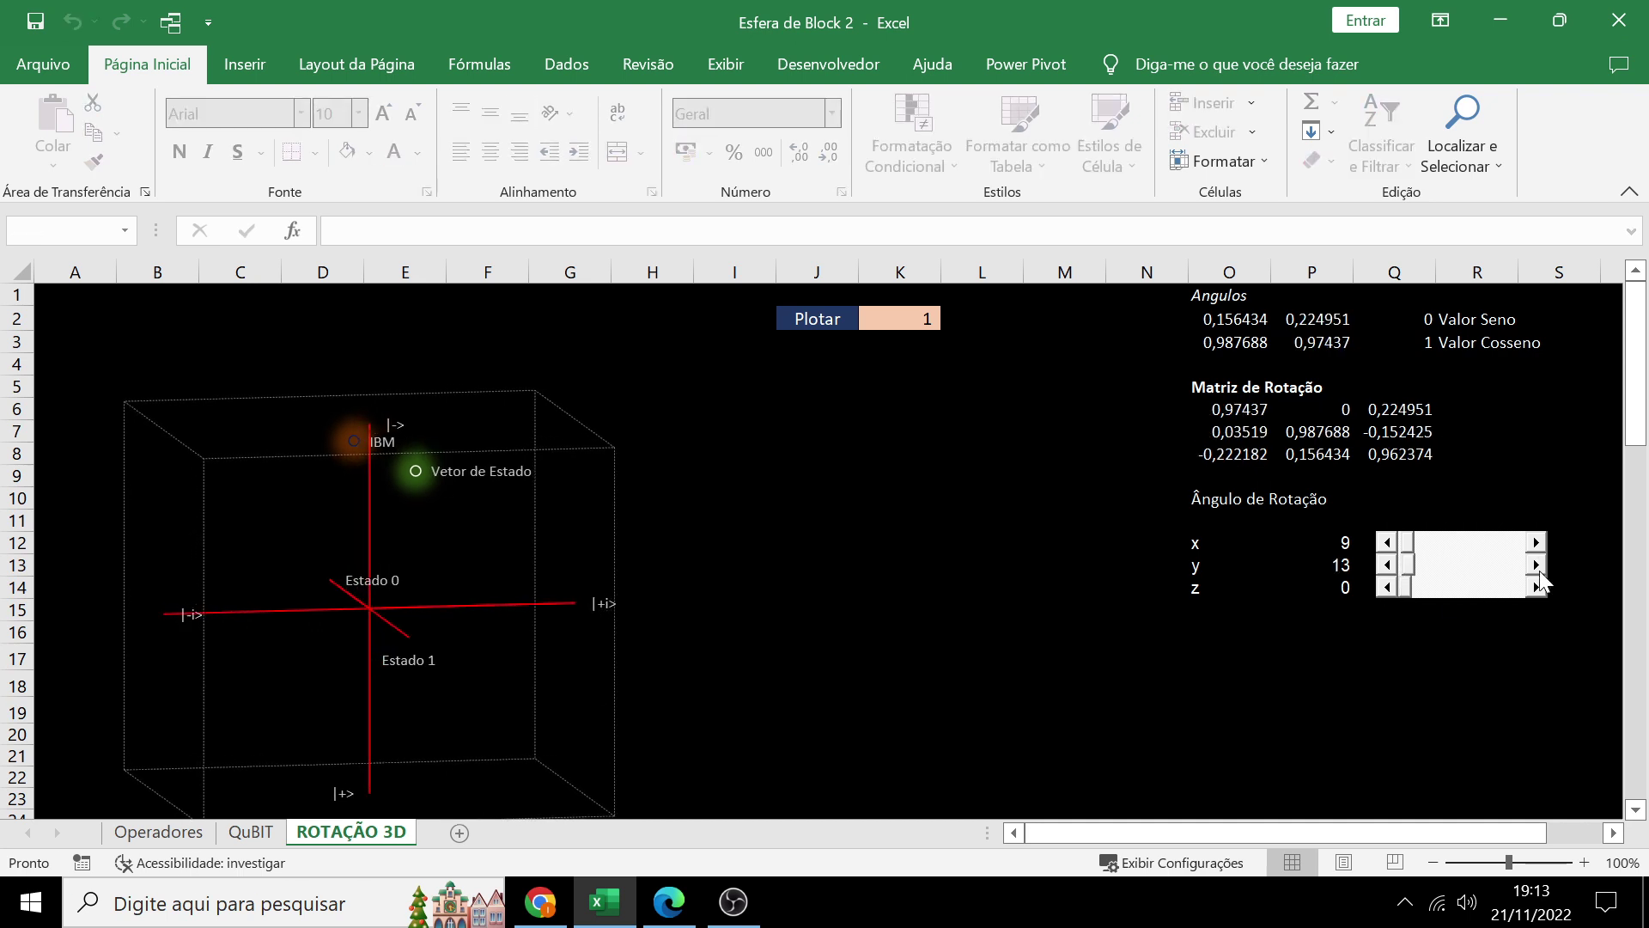
pyautogui.click(1536, 565)
pyautogui.click(1536, 565)
pyautogui.click(1536, 565)
pyautogui.click(1535, 565)
pyautogui.click(1535, 565)
pyautogui.click(1536, 565)
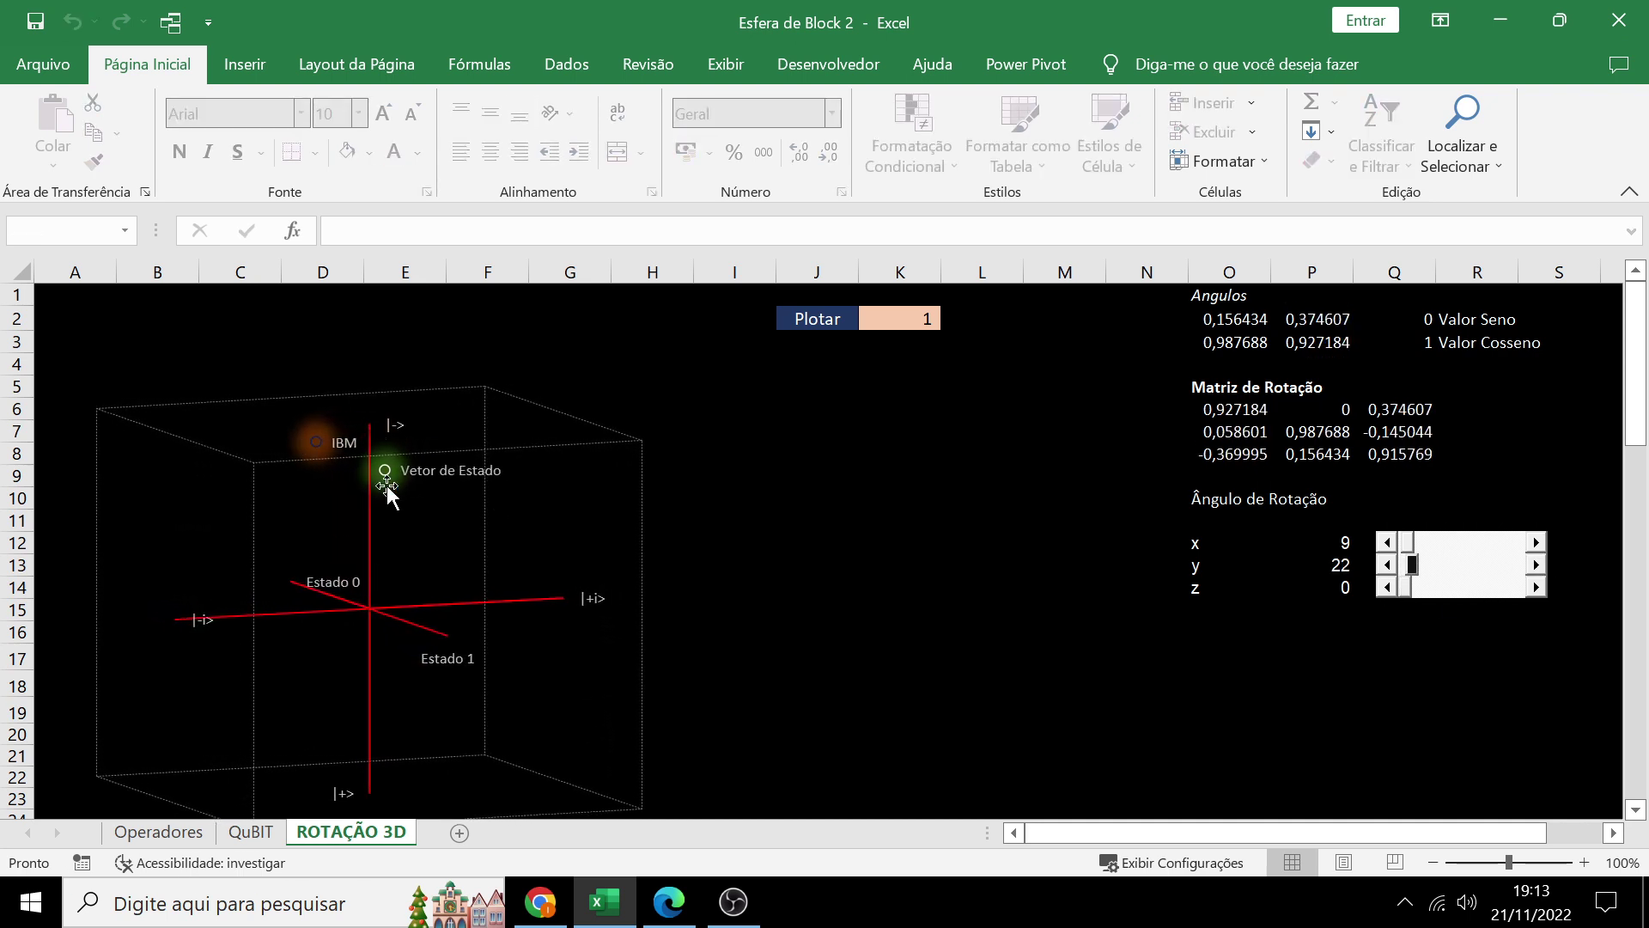
pyautogui.click(540, 902)
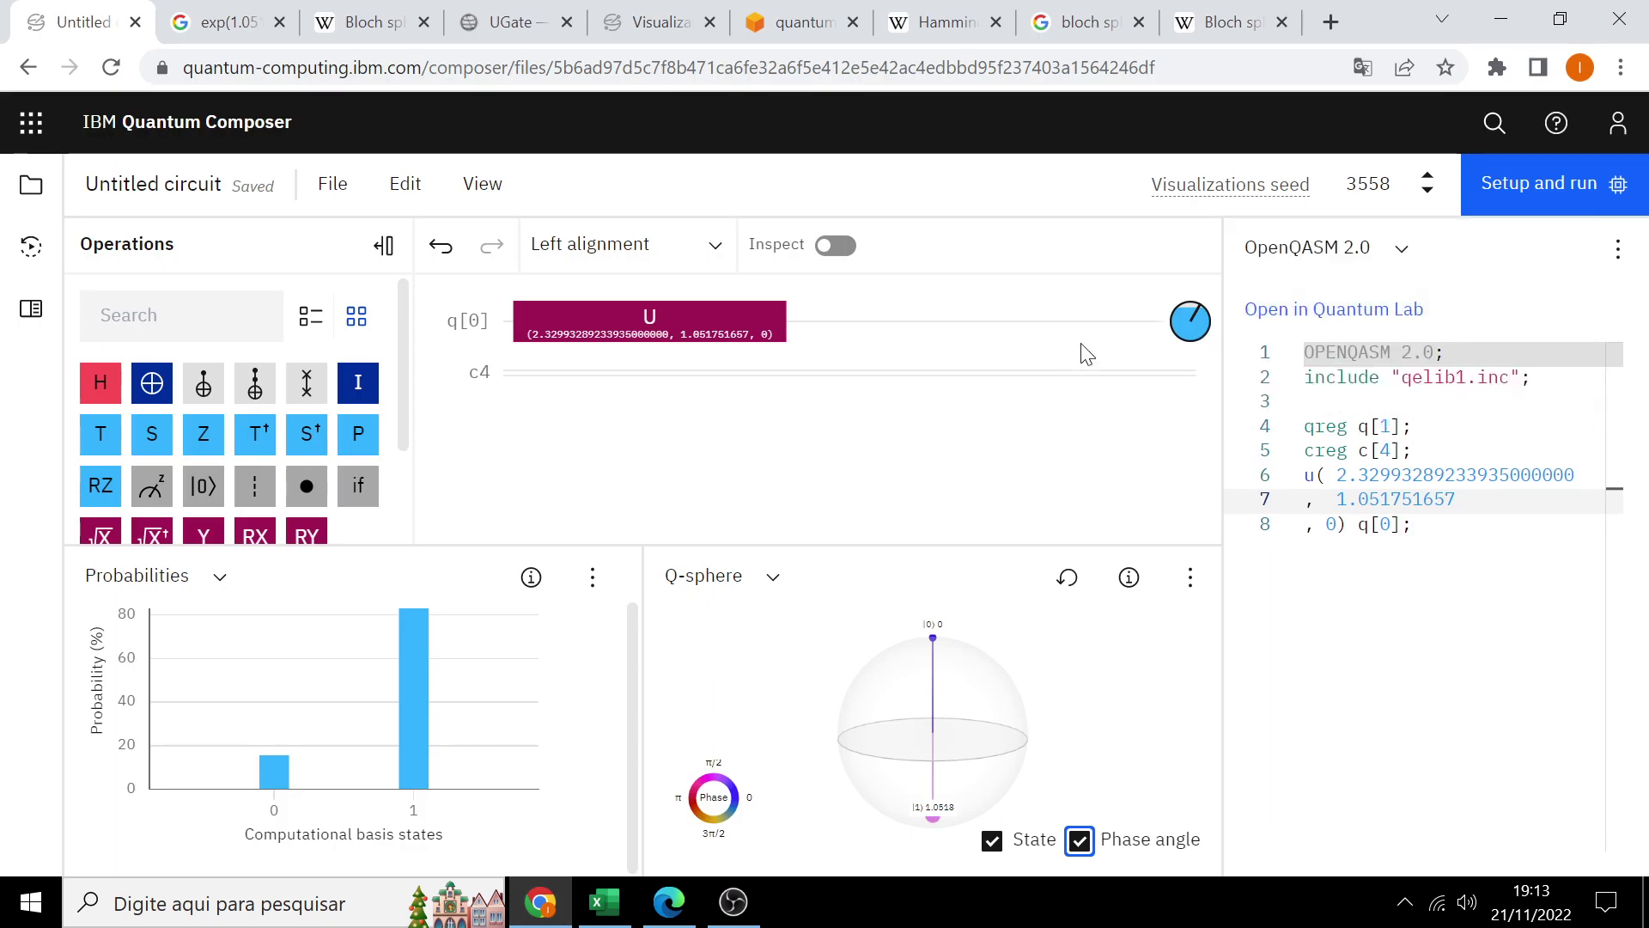
pyautogui.moveTo(1189, 322)
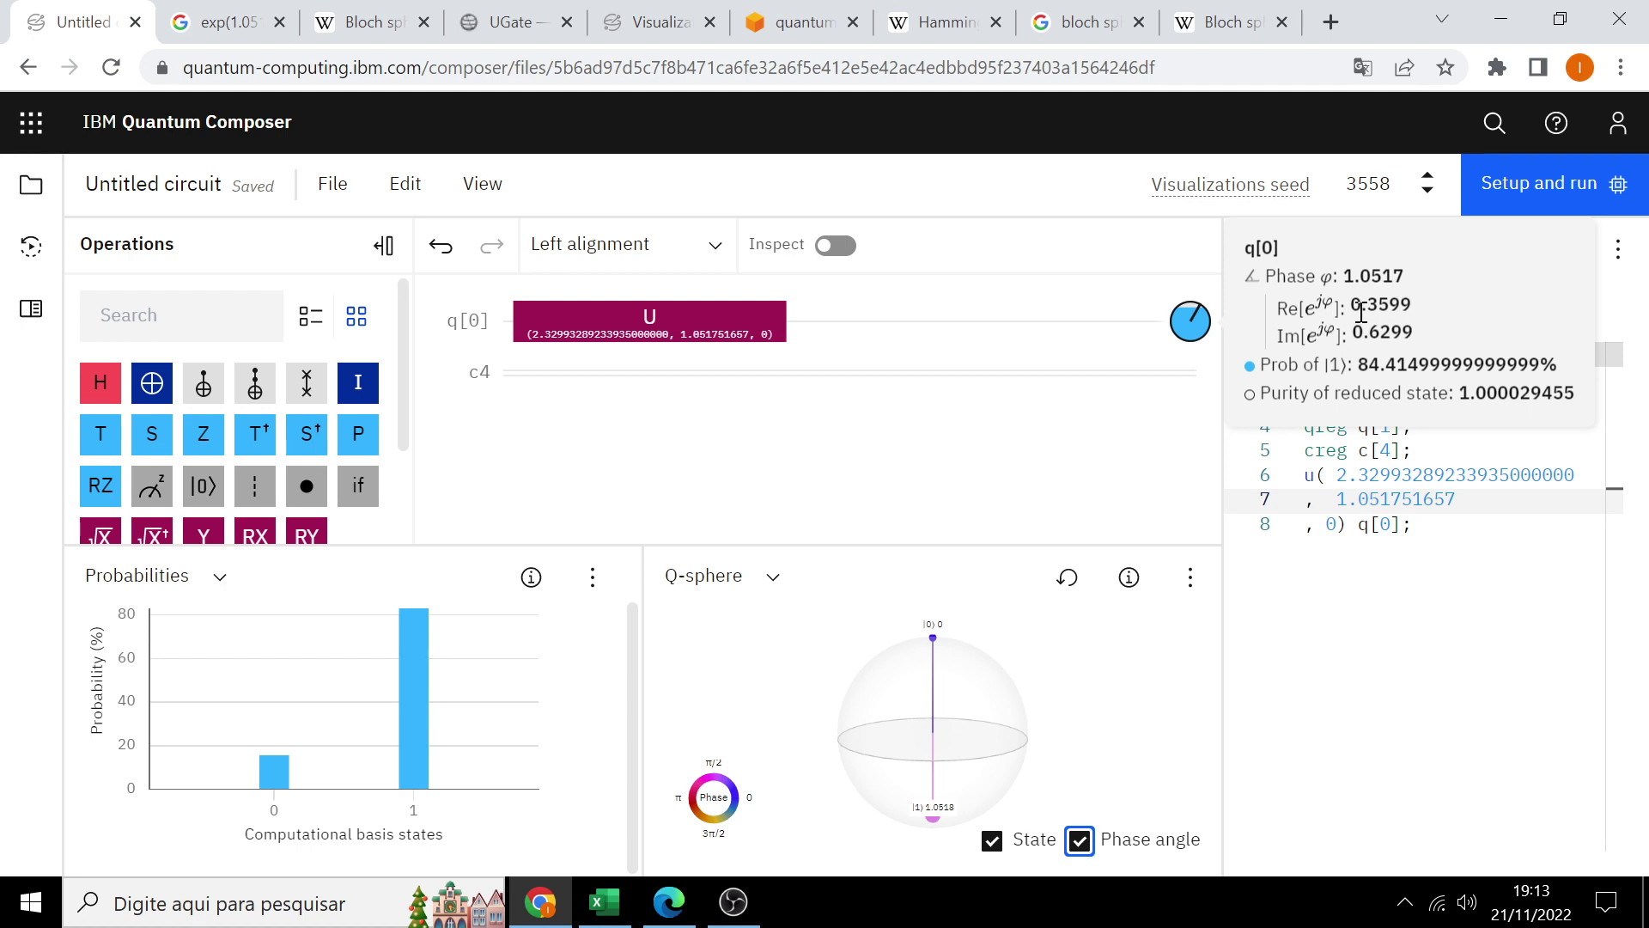
pyautogui.click(206, 24)
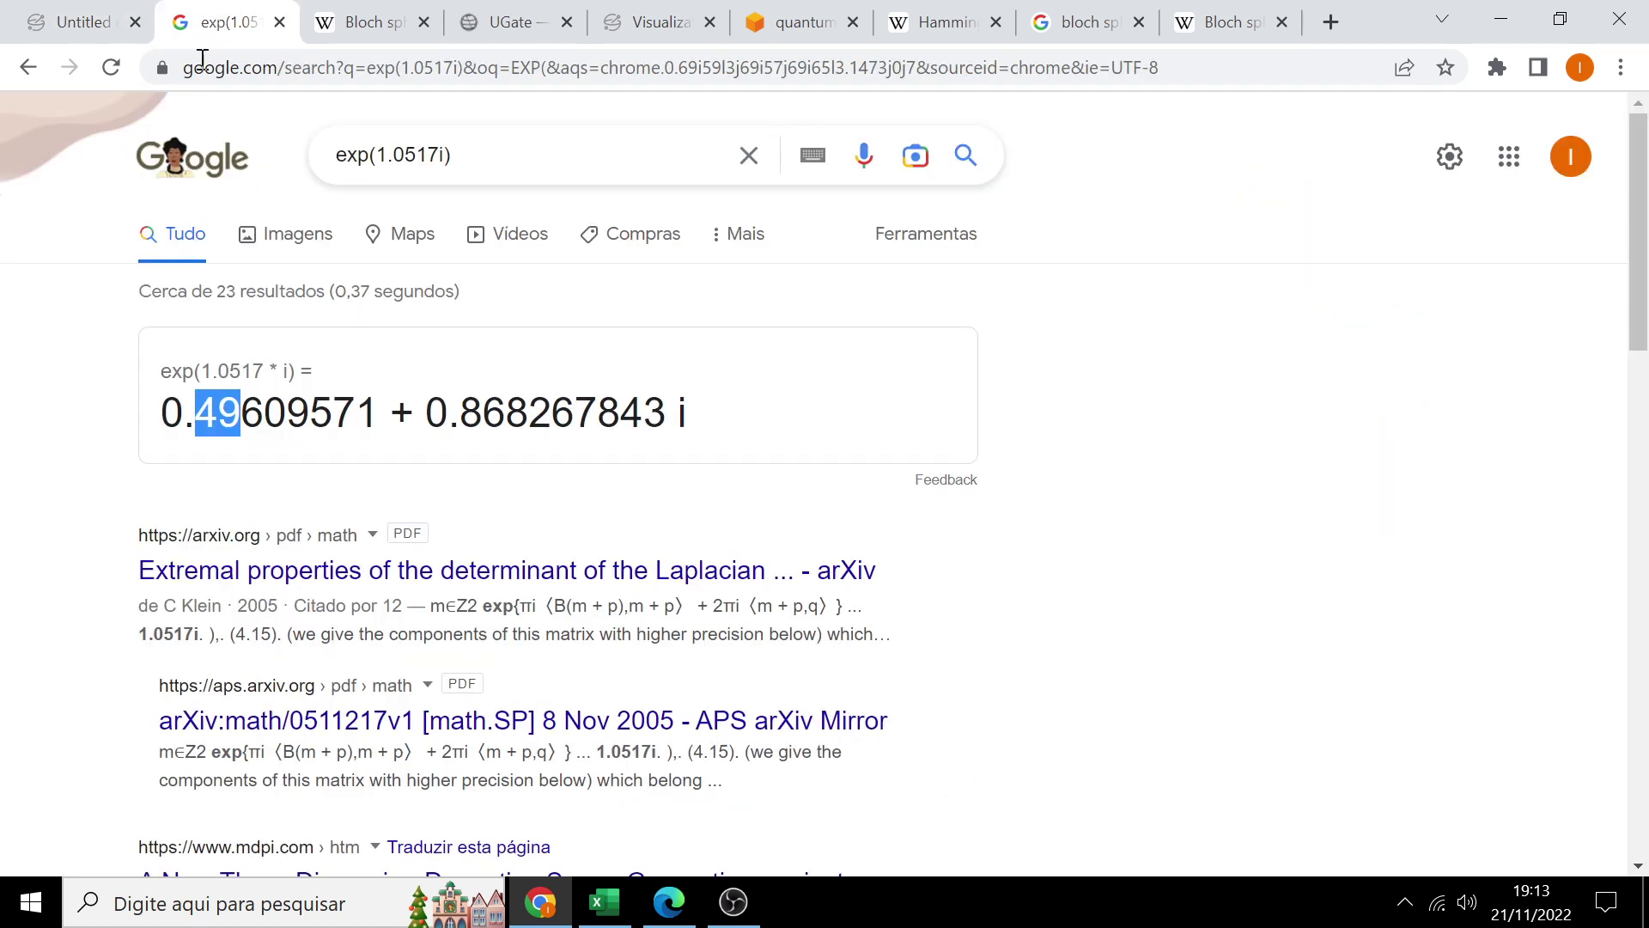
# Step: Make QuBIT cell G36 compute =IMEXP(H34&"i"), then return to the Composer circuit
pyautogui.click(604, 902)
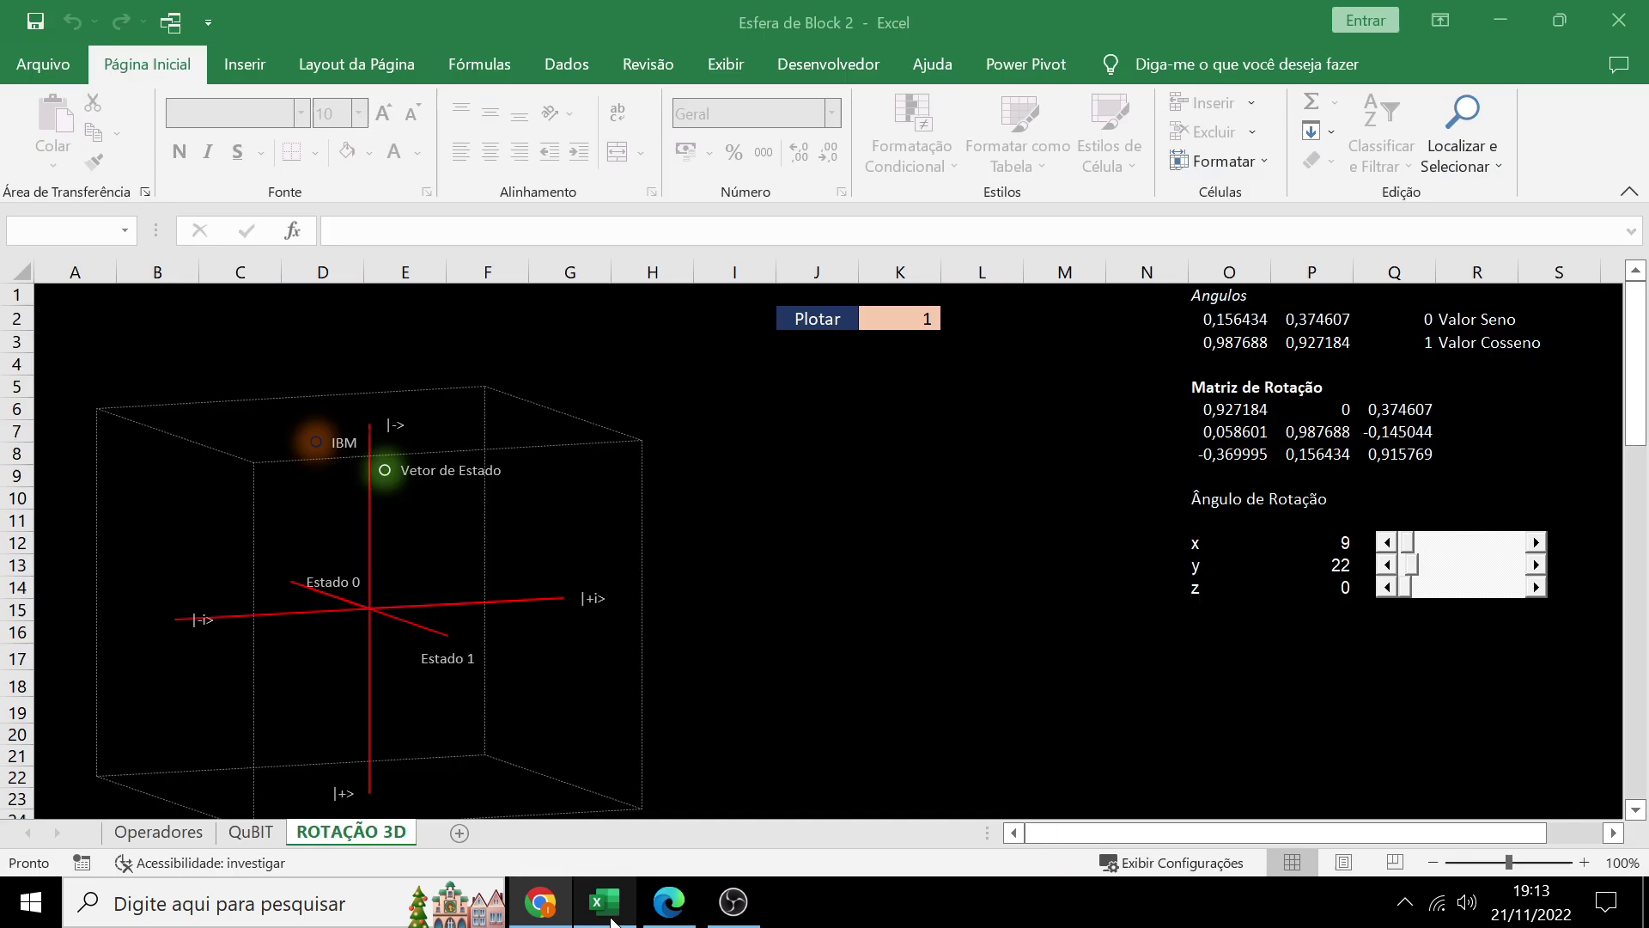
pyautogui.click(250, 832)
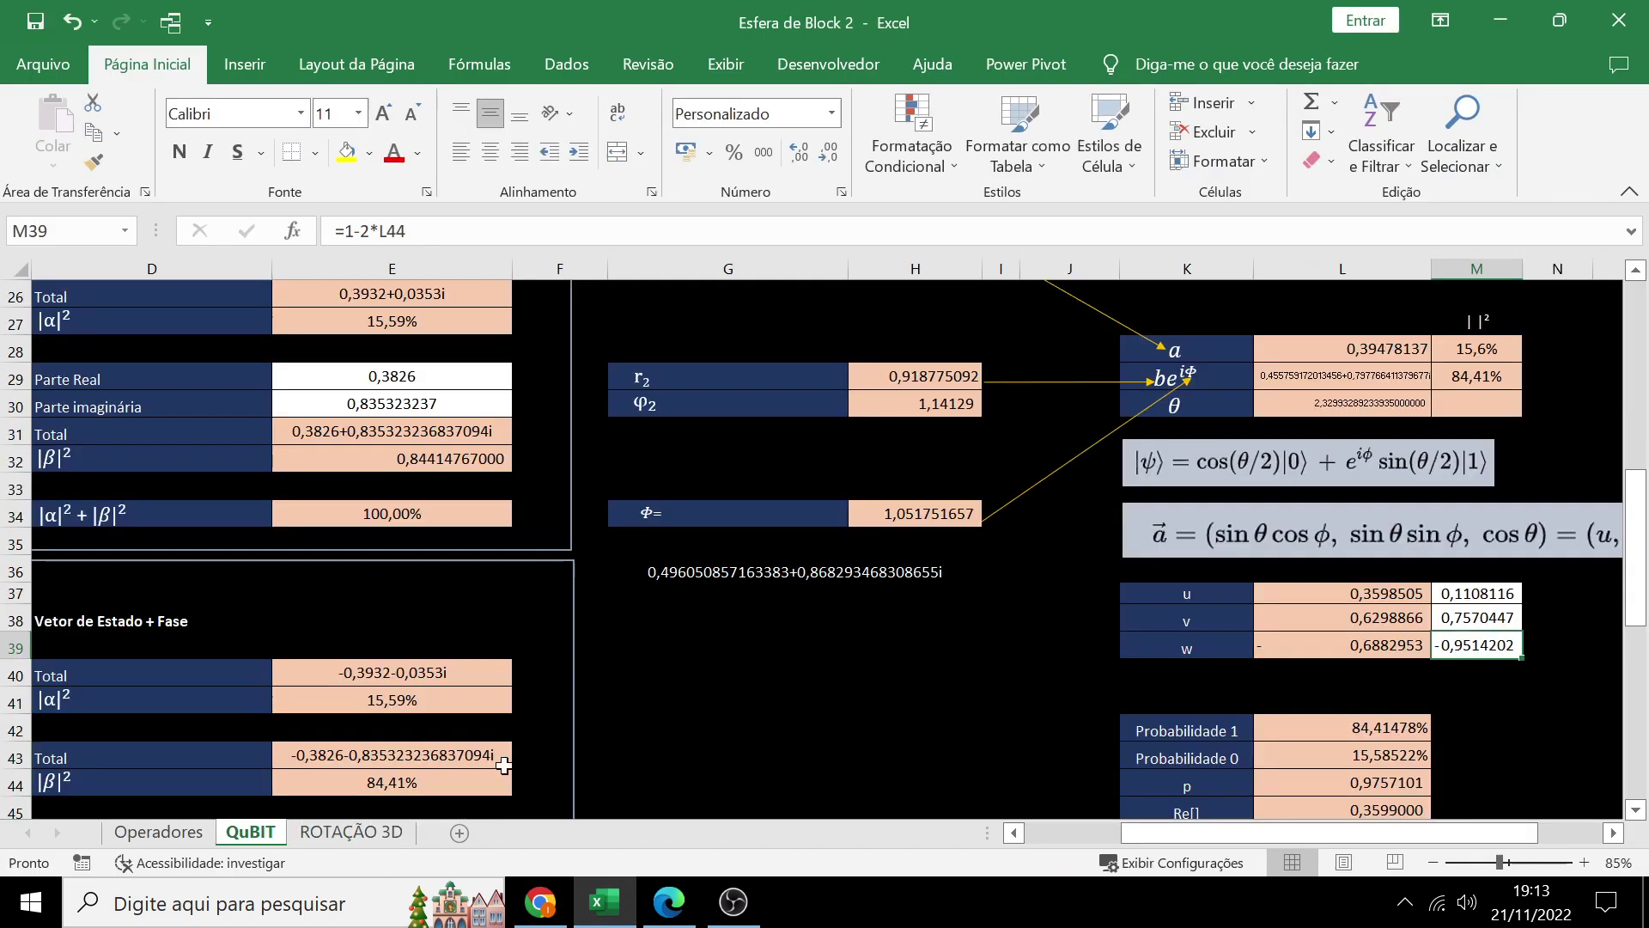
pyautogui.click(722, 573)
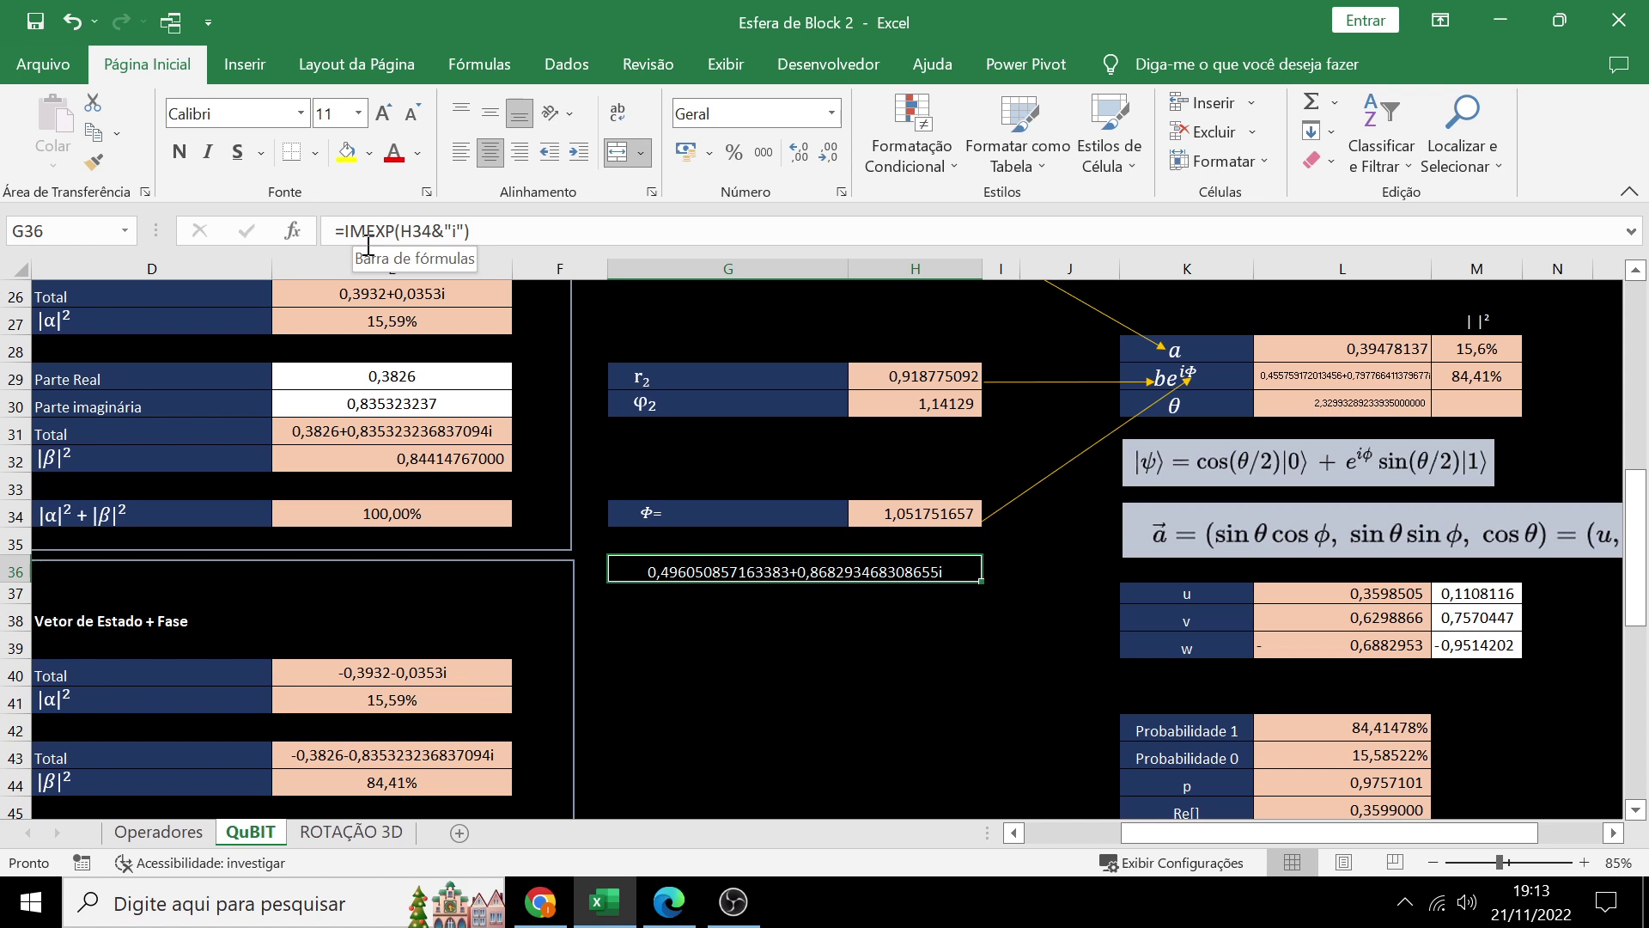
pyautogui.click(421, 230)
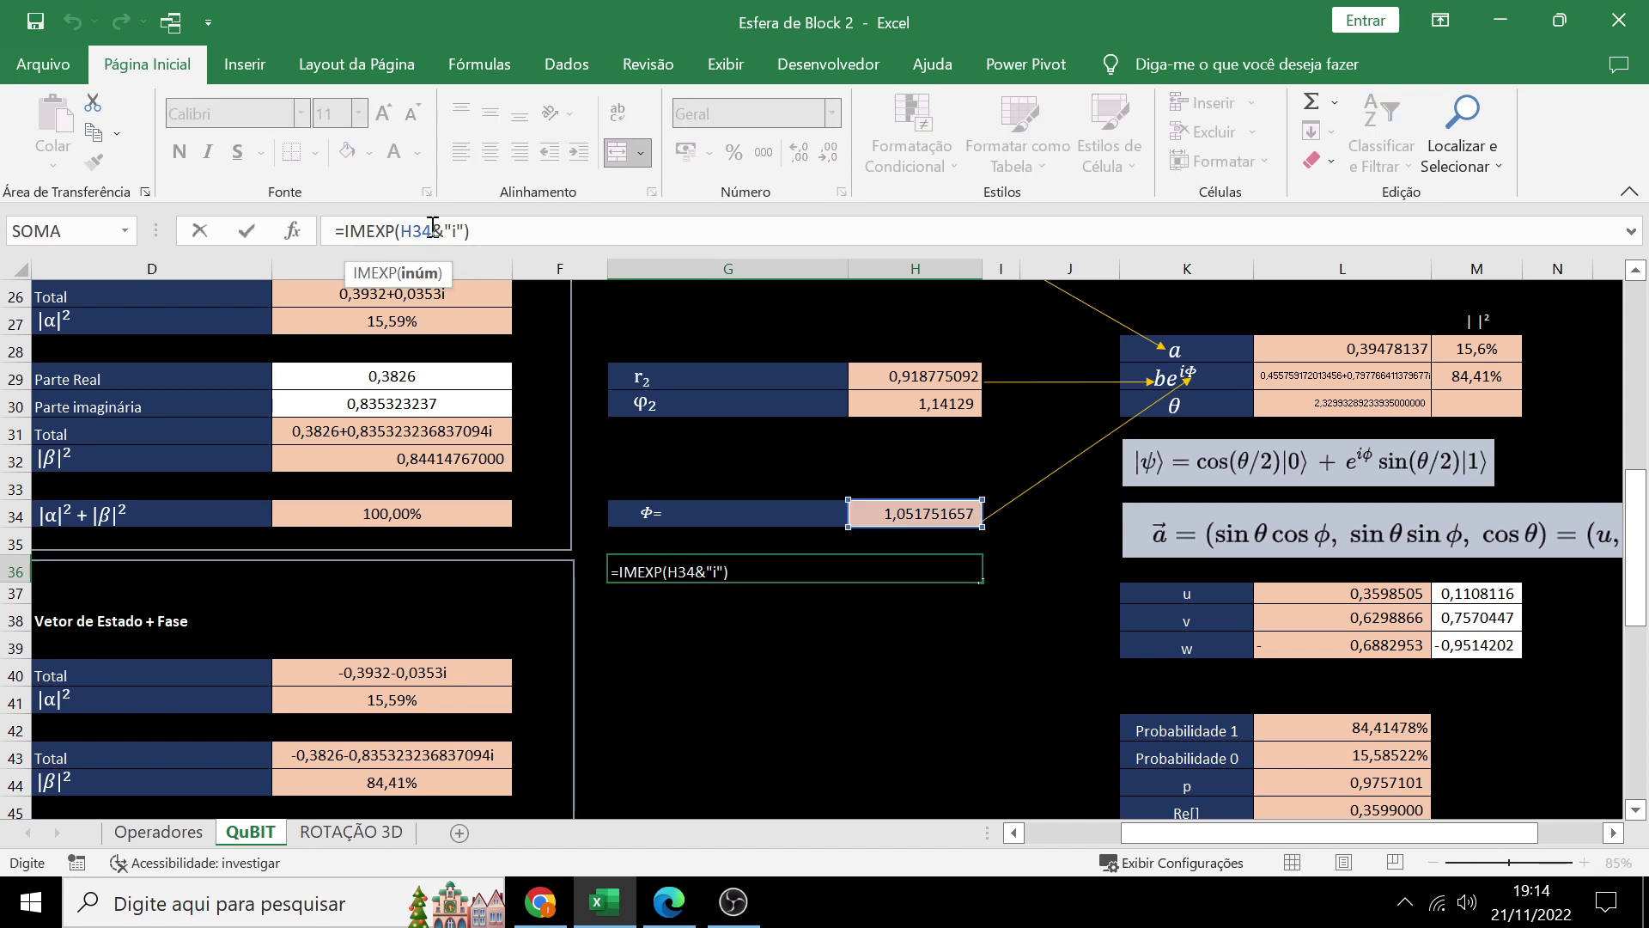
pyautogui.doubleClick(433, 230)
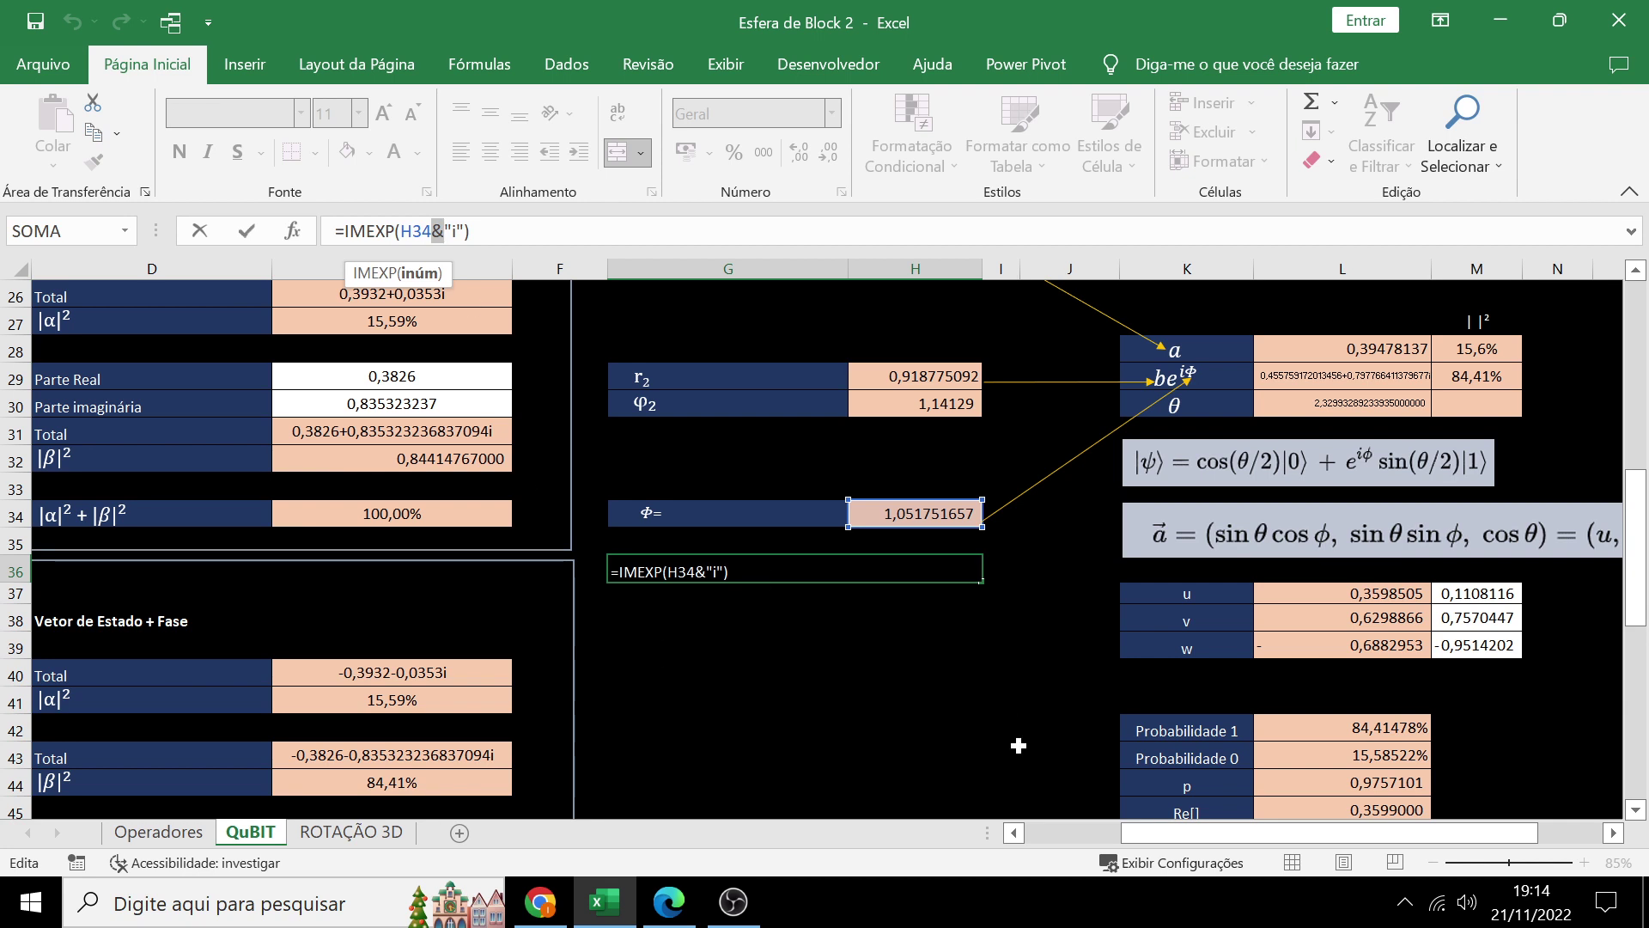
pyautogui.hotkey('ctrl', 'Return')
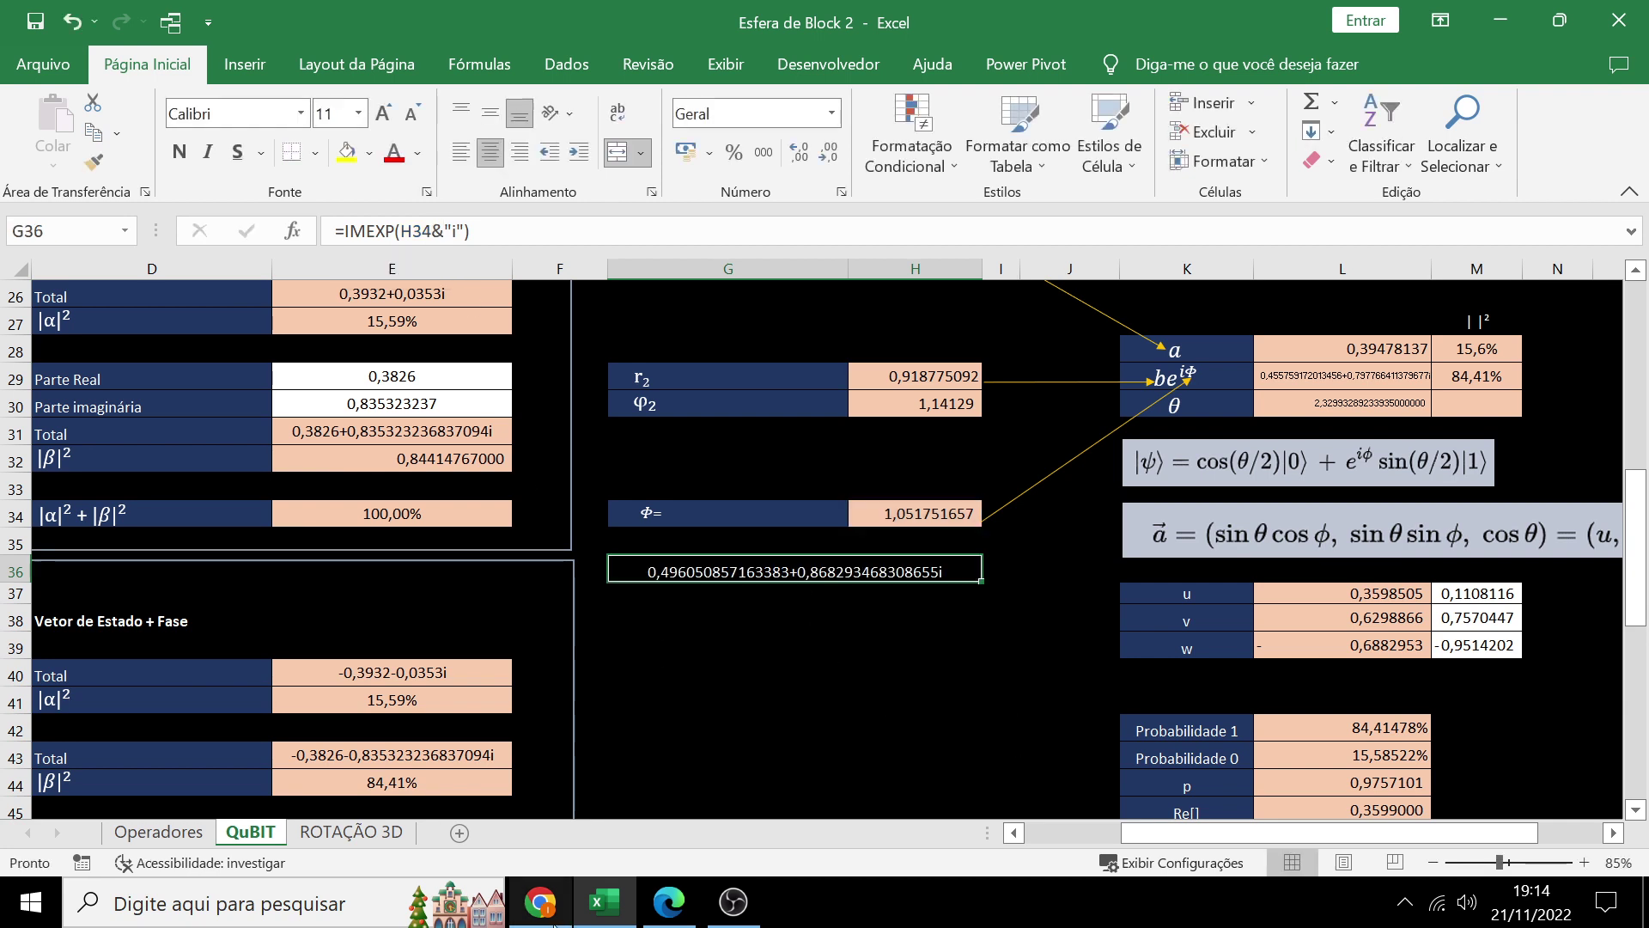
pyautogui.click(540, 902)
pyautogui.click(111, 24)
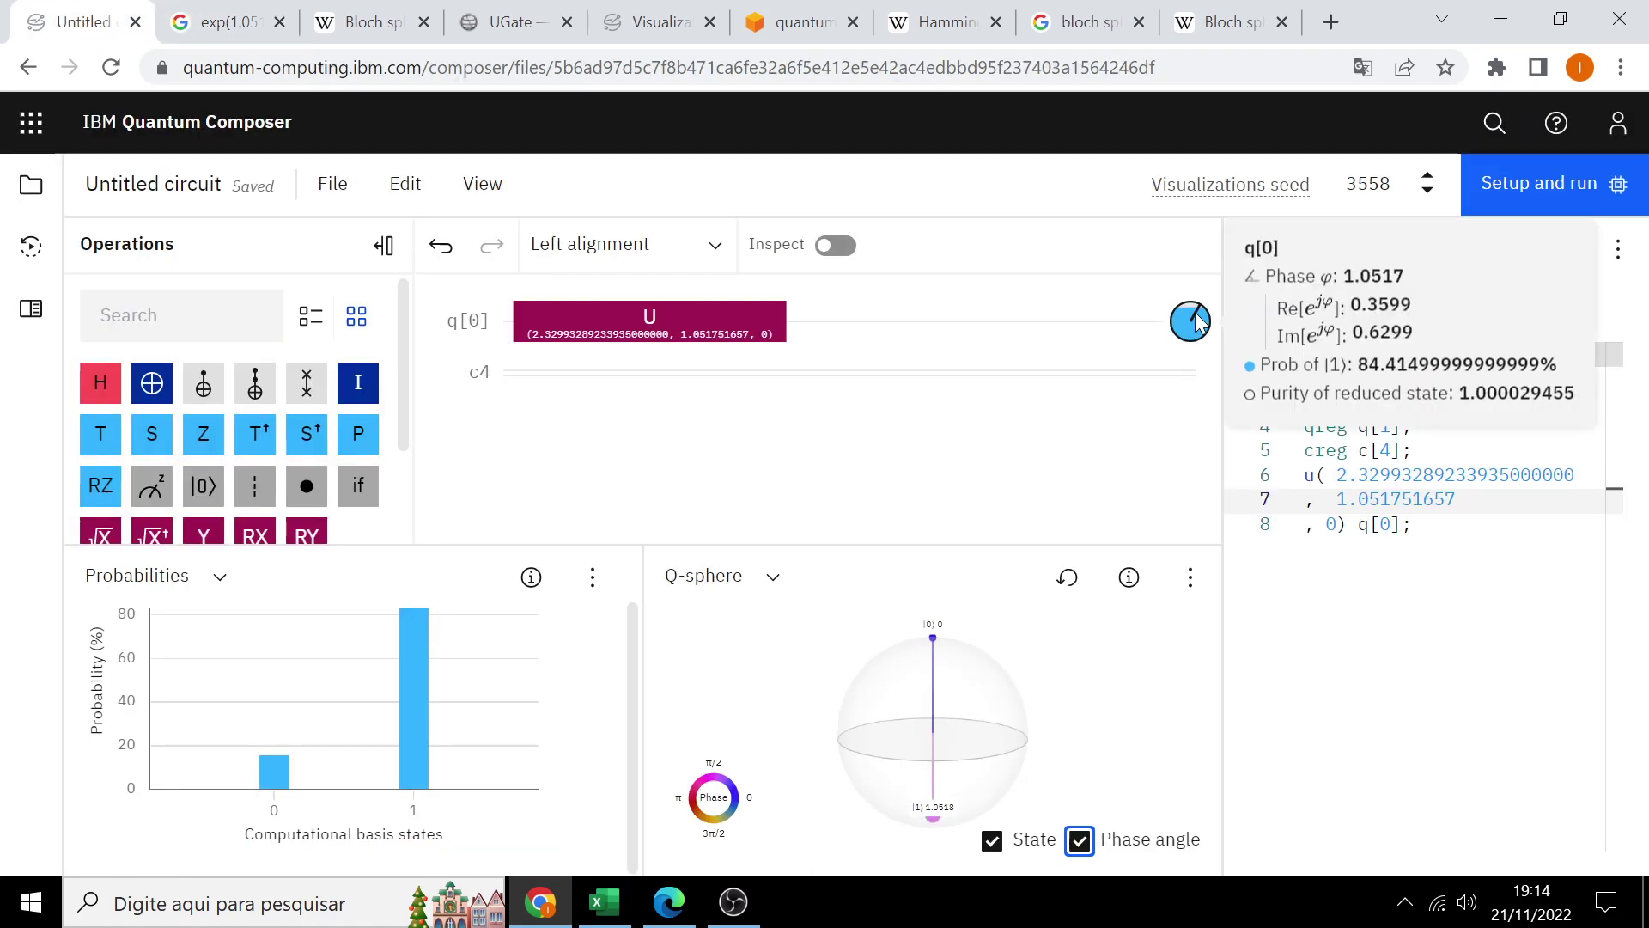
# Step: Open the Help feedback form and close it without submitting
pyautogui.click(1557, 122)
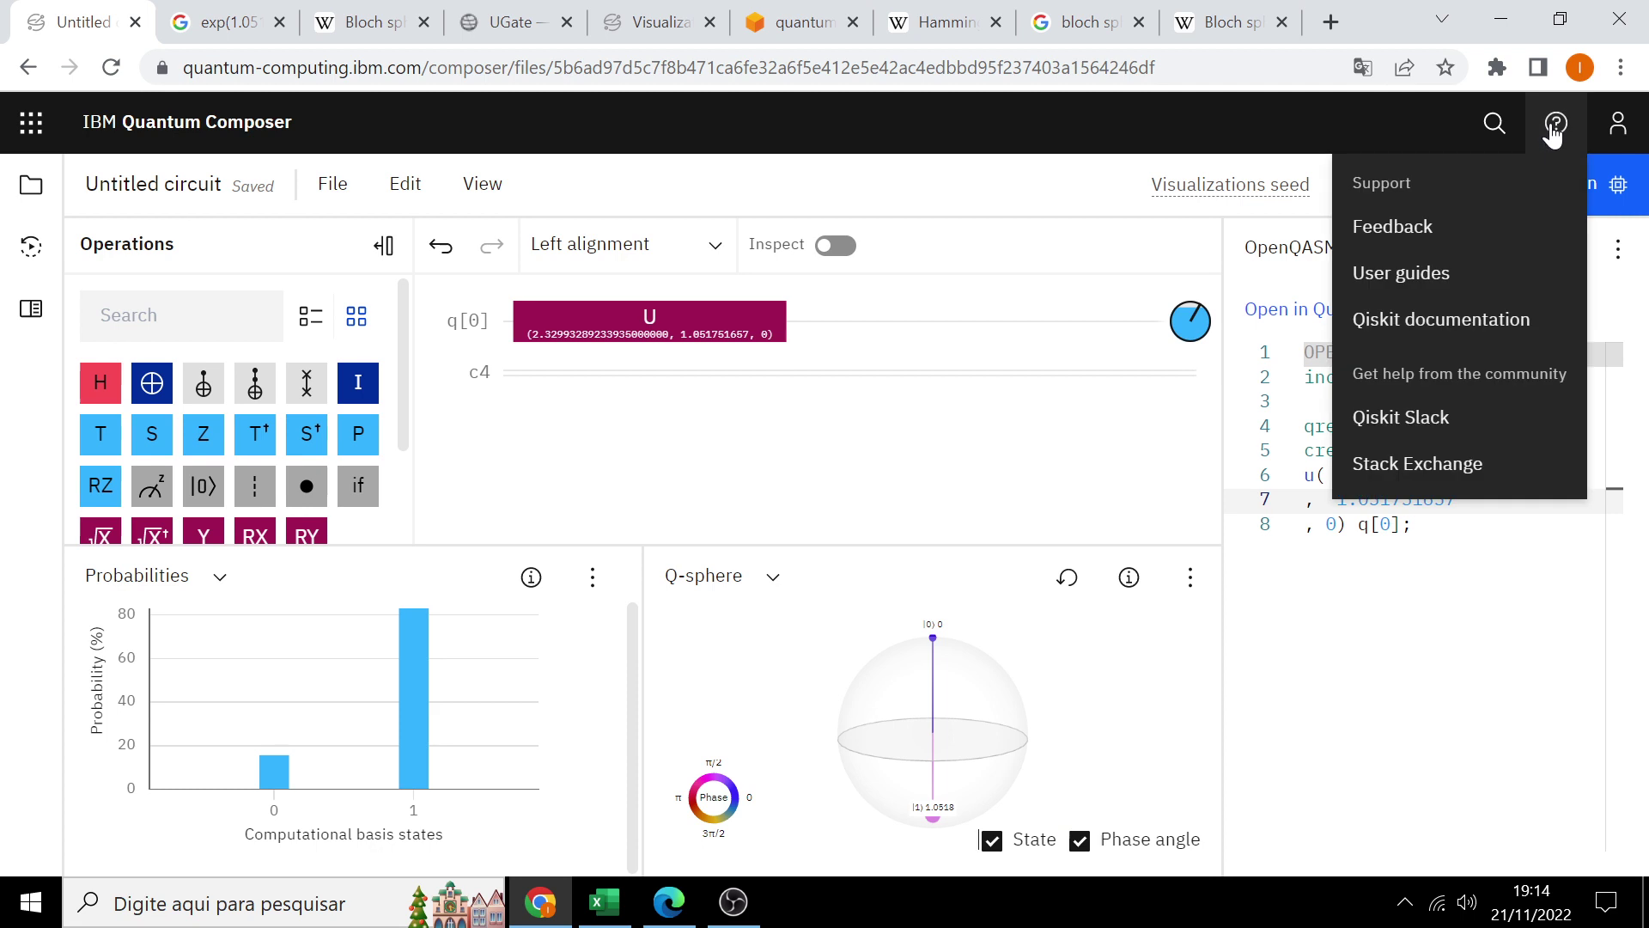
pyautogui.click(1556, 123)
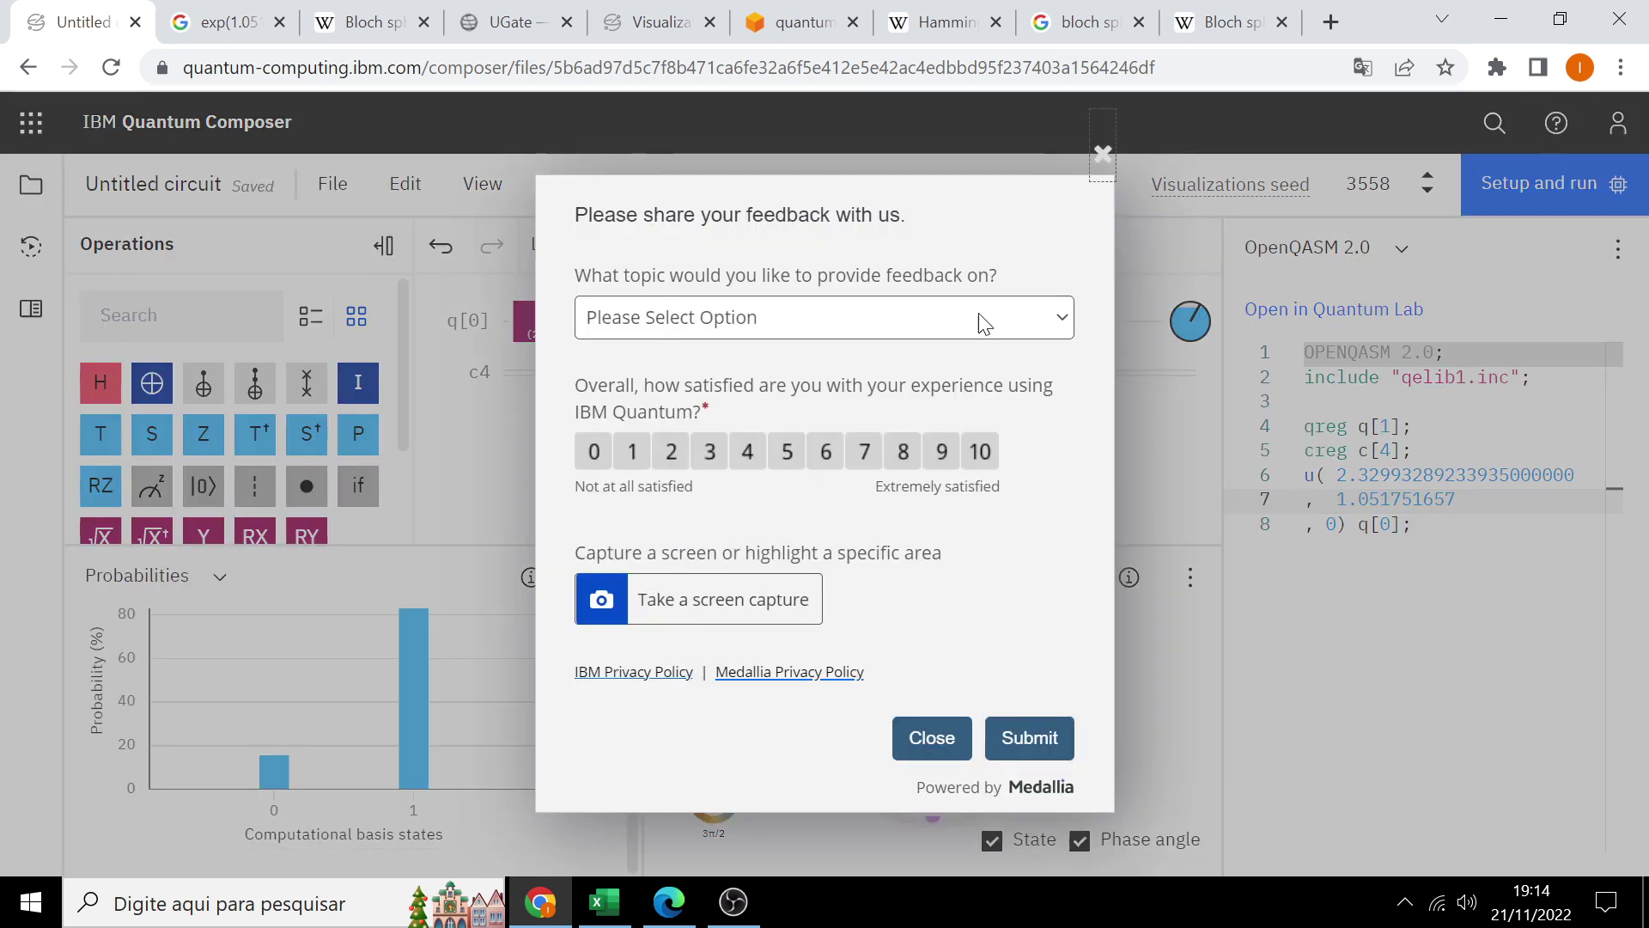
pyautogui.click(941, 451)
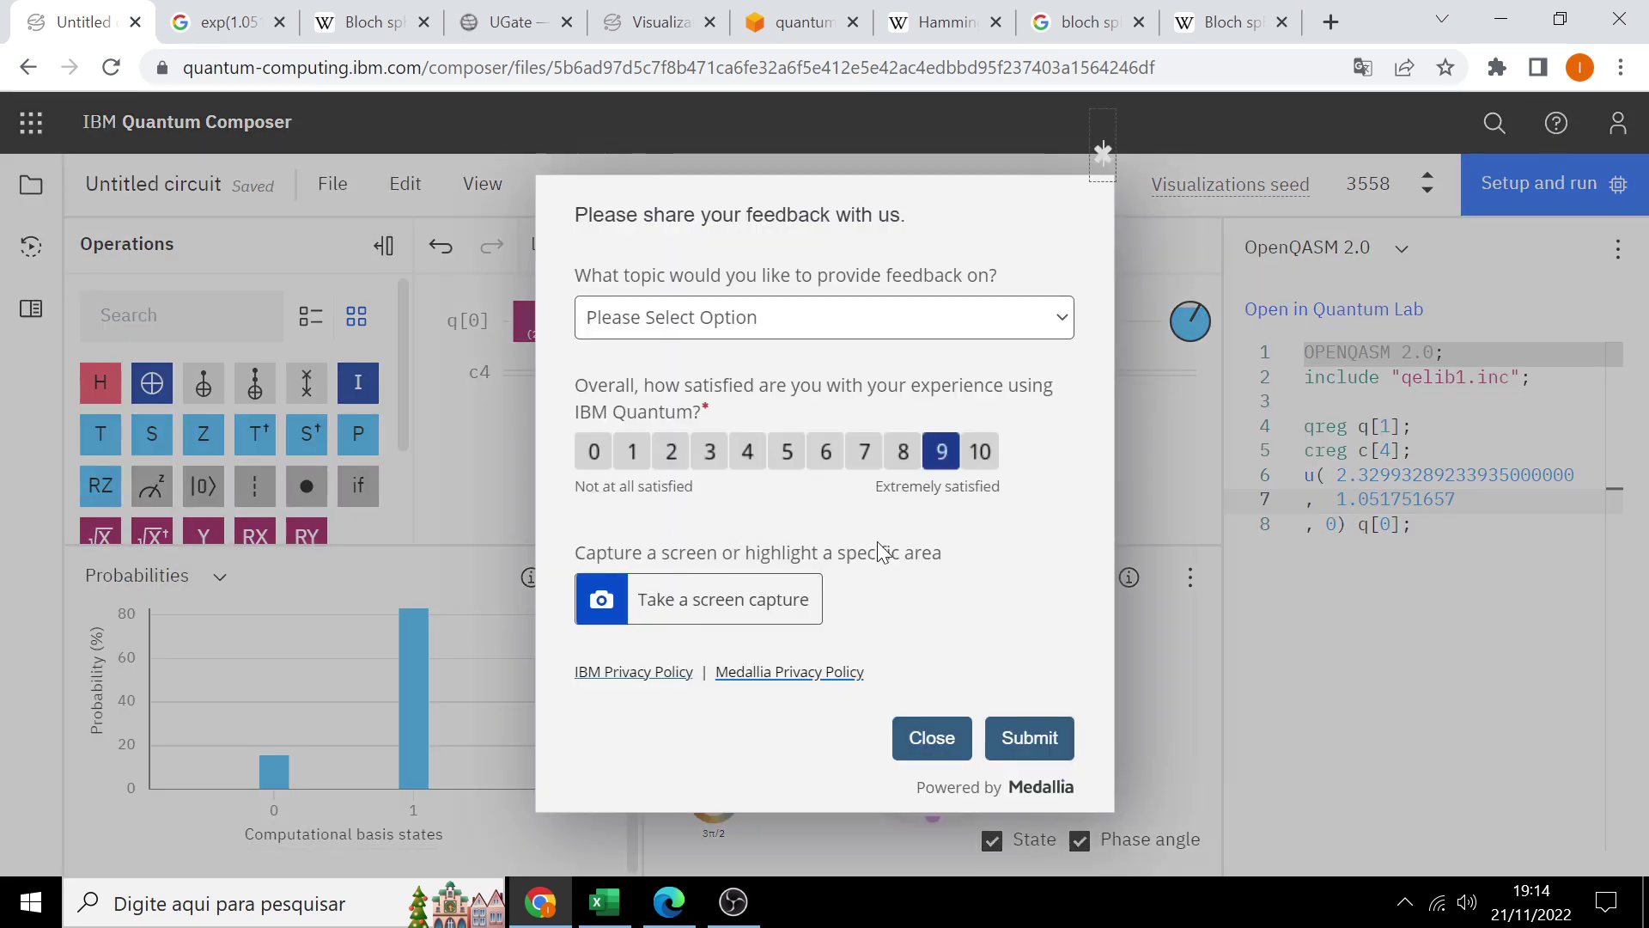
pyautogui.click(1102, 156)
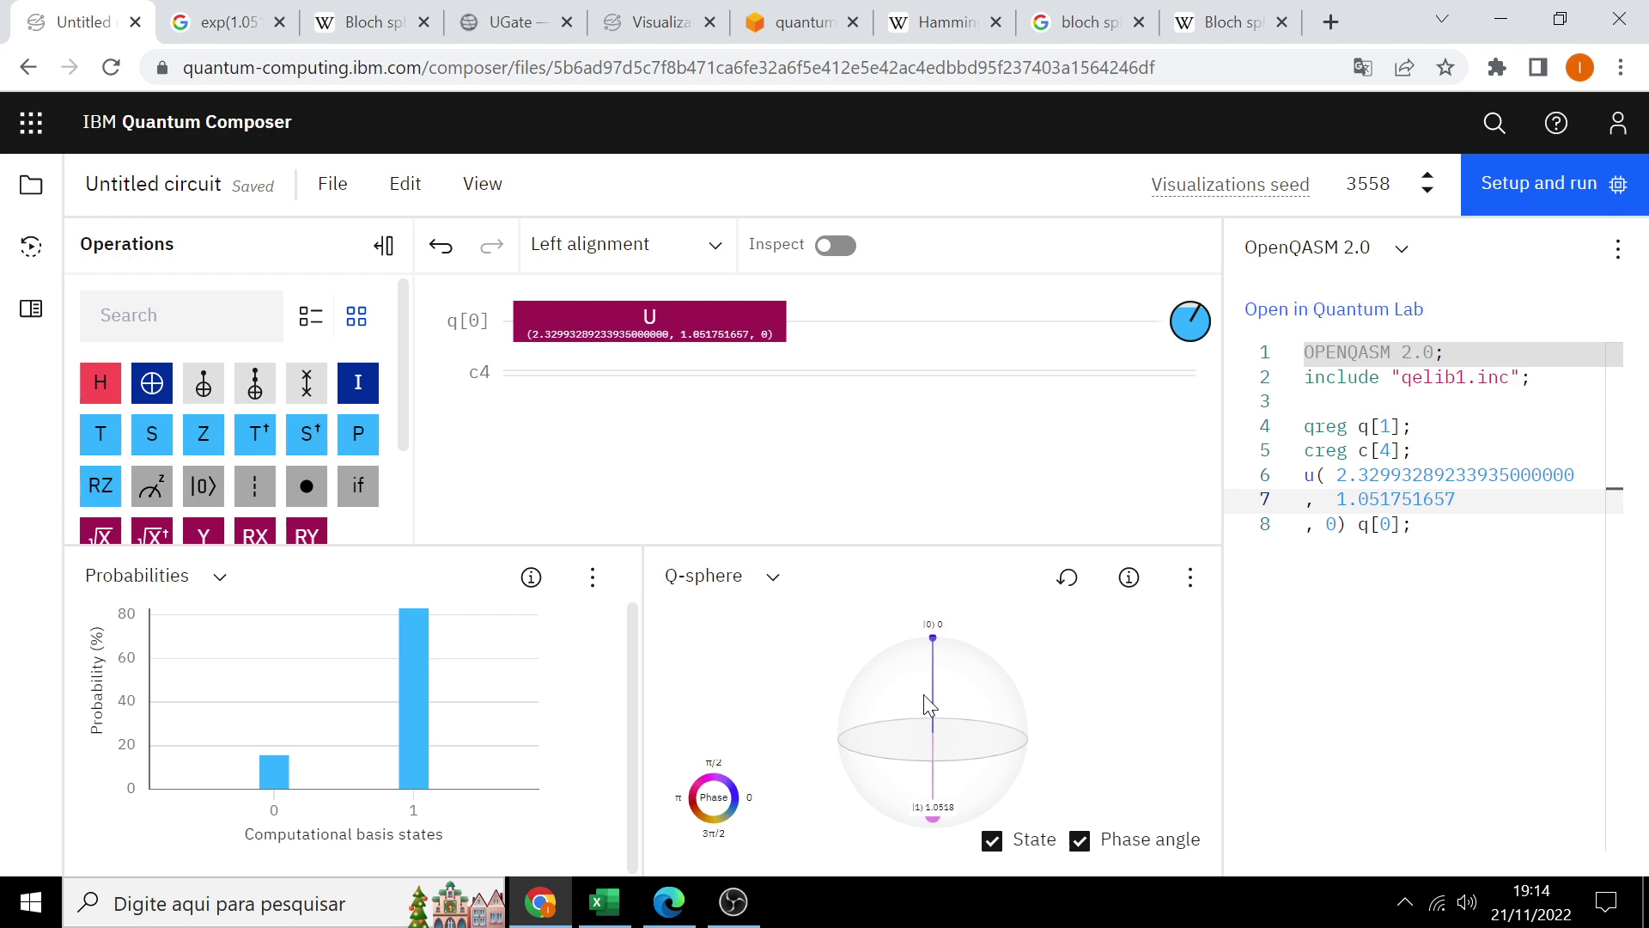
# Step: Toggle the Q-sphere phase angle labels off and on, leaving them shown
pyautogui.click(1084, 851)
pyautogui.click(1086, 851)
pyautogui.click(1088, 846)
pyautogui.click(1086, 846)
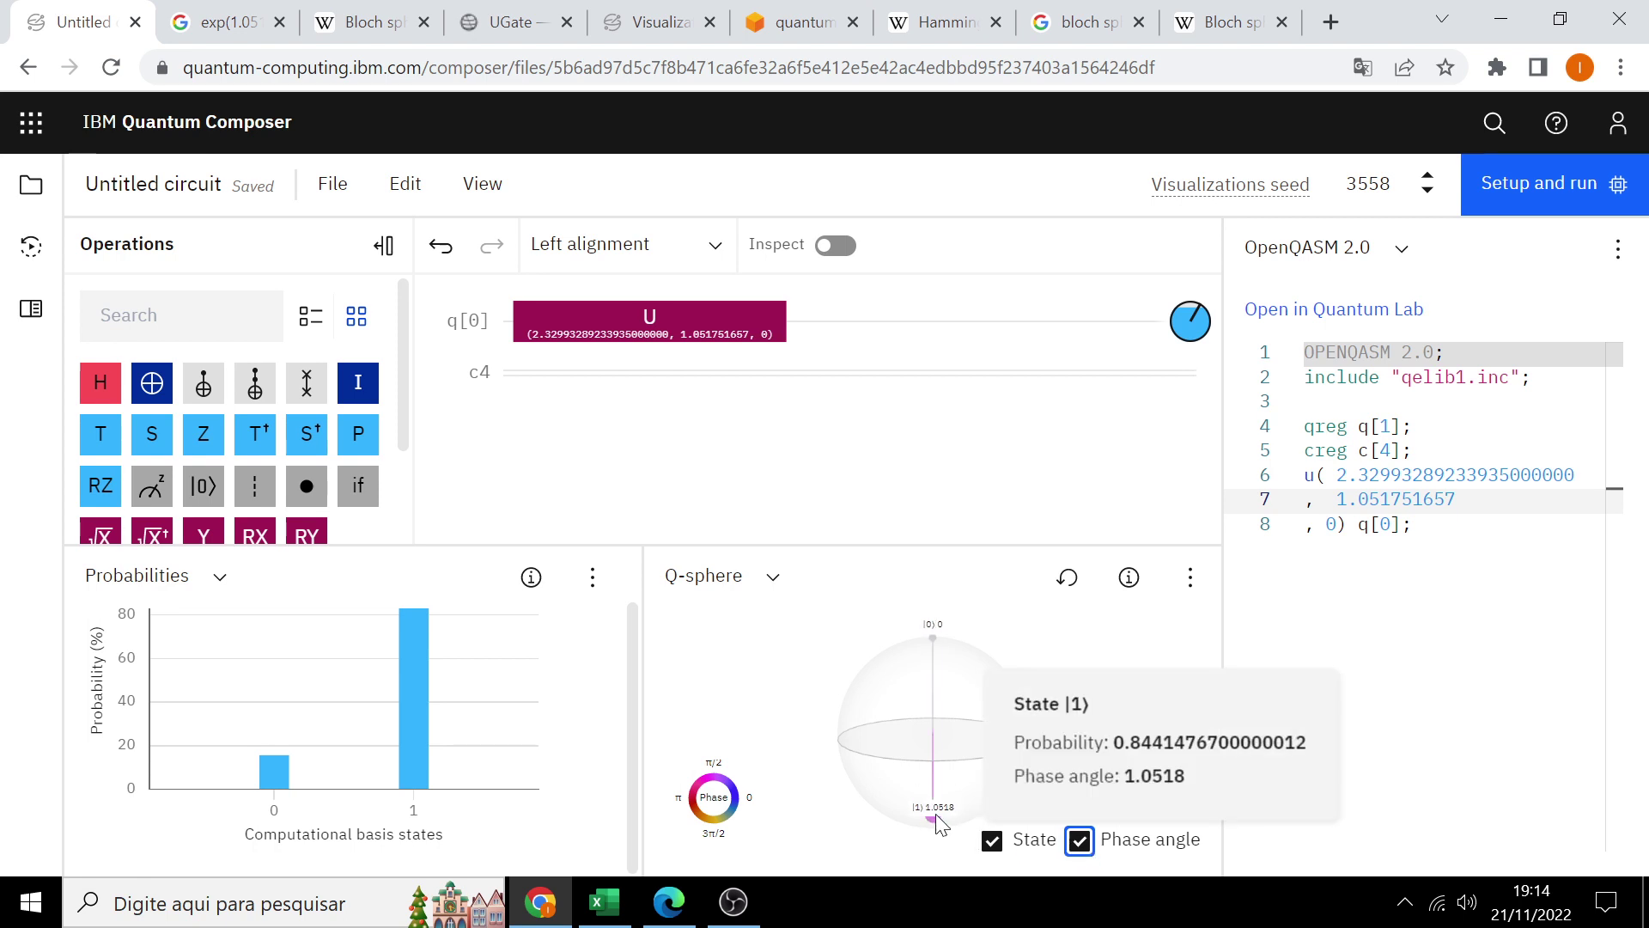
pyautogui.click(1079, 846)
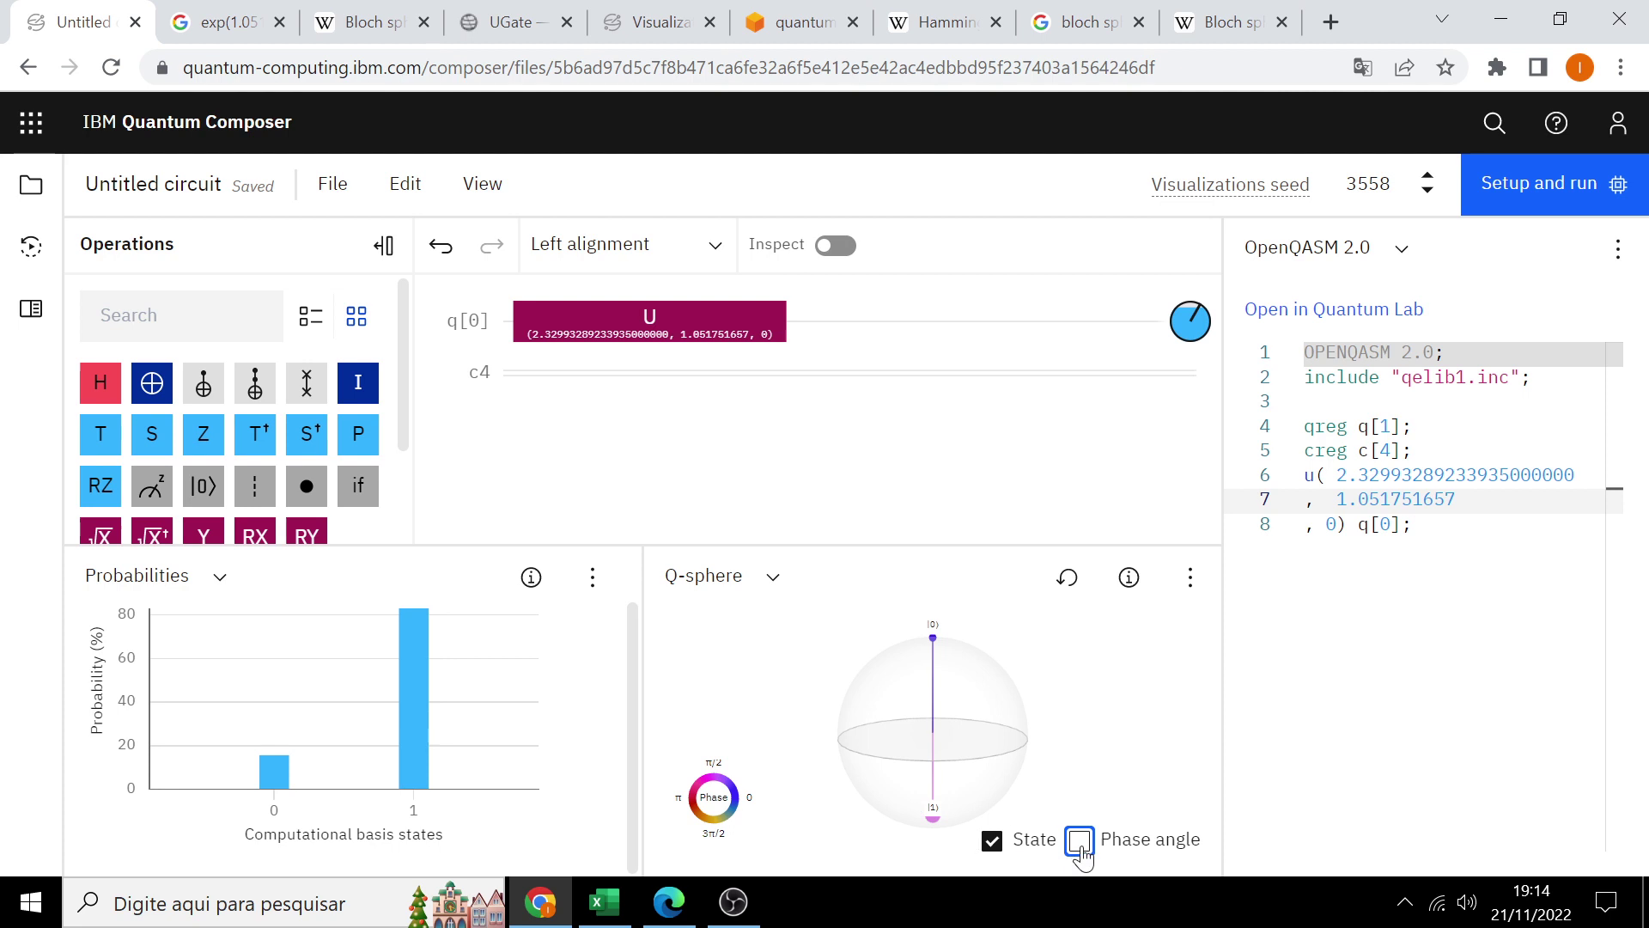
pyautogui.click(1081, 847)
# Step: Switch the Operations panel to list view and scroll through the named operations
pyautogui.click(311, 318)
pyautogui.scroll(-10, 379, 489)
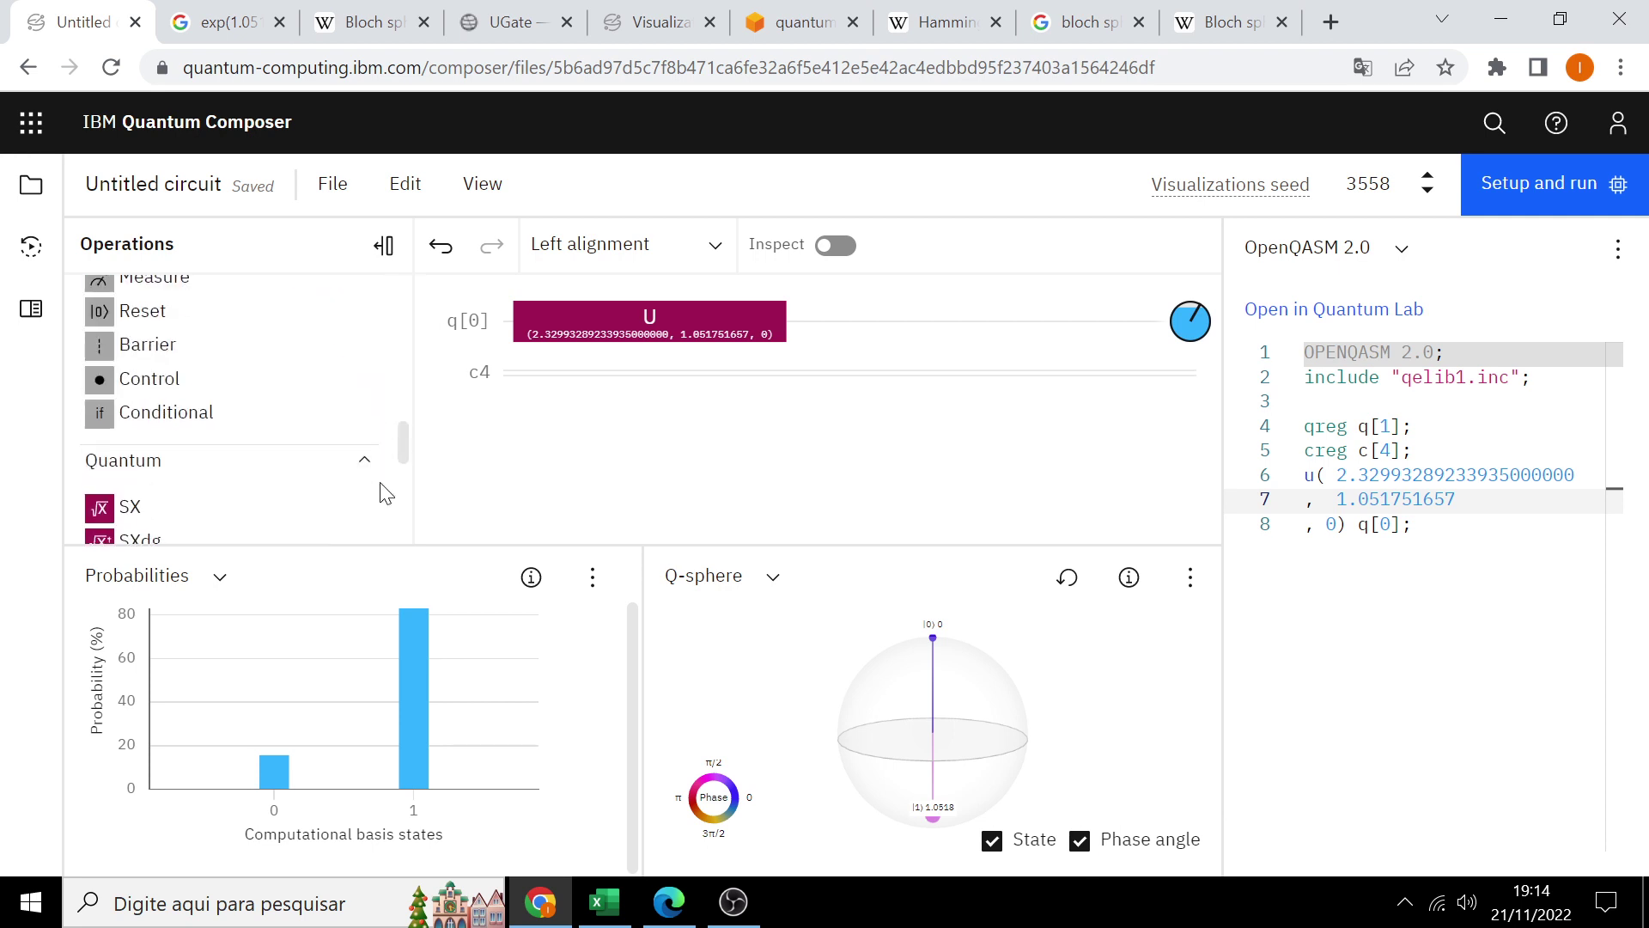
pyautogui.scroll(-10, 379, 490)
pyautogui.scroll(15, 379, 490)
pyautogui.scroll(5, 386, 493)
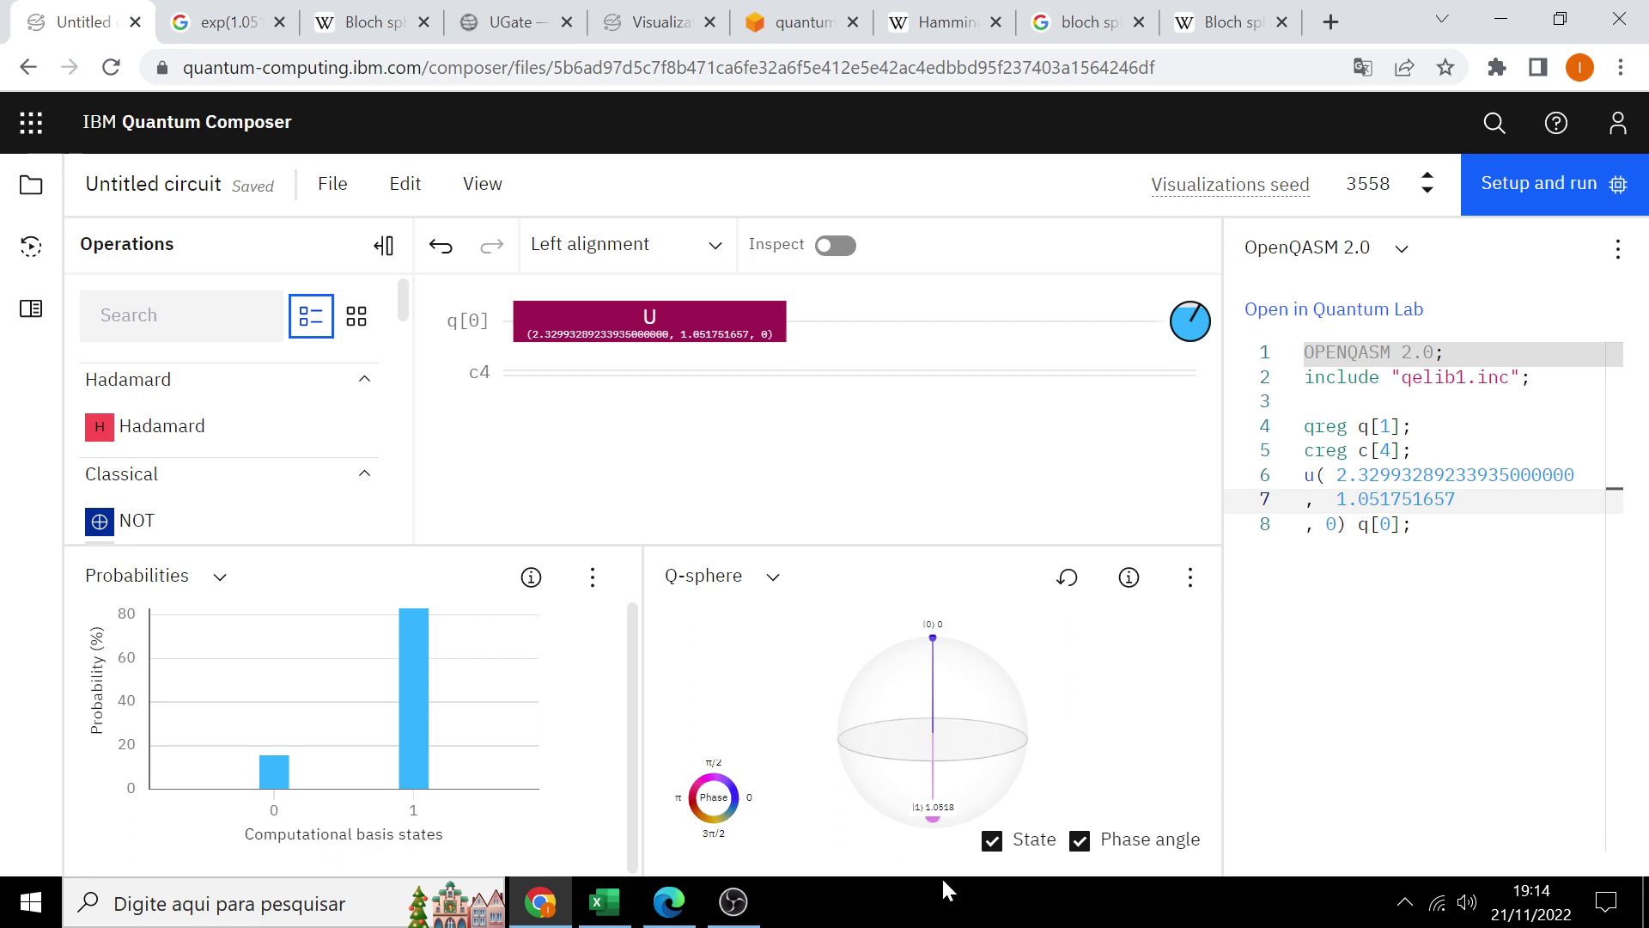
# Step: Bring the Esfera de Block 2 workbook back and scroll through the sheet
pyautogui.click(605, 902)
pyautogui.scroll(-6, 808, 743)
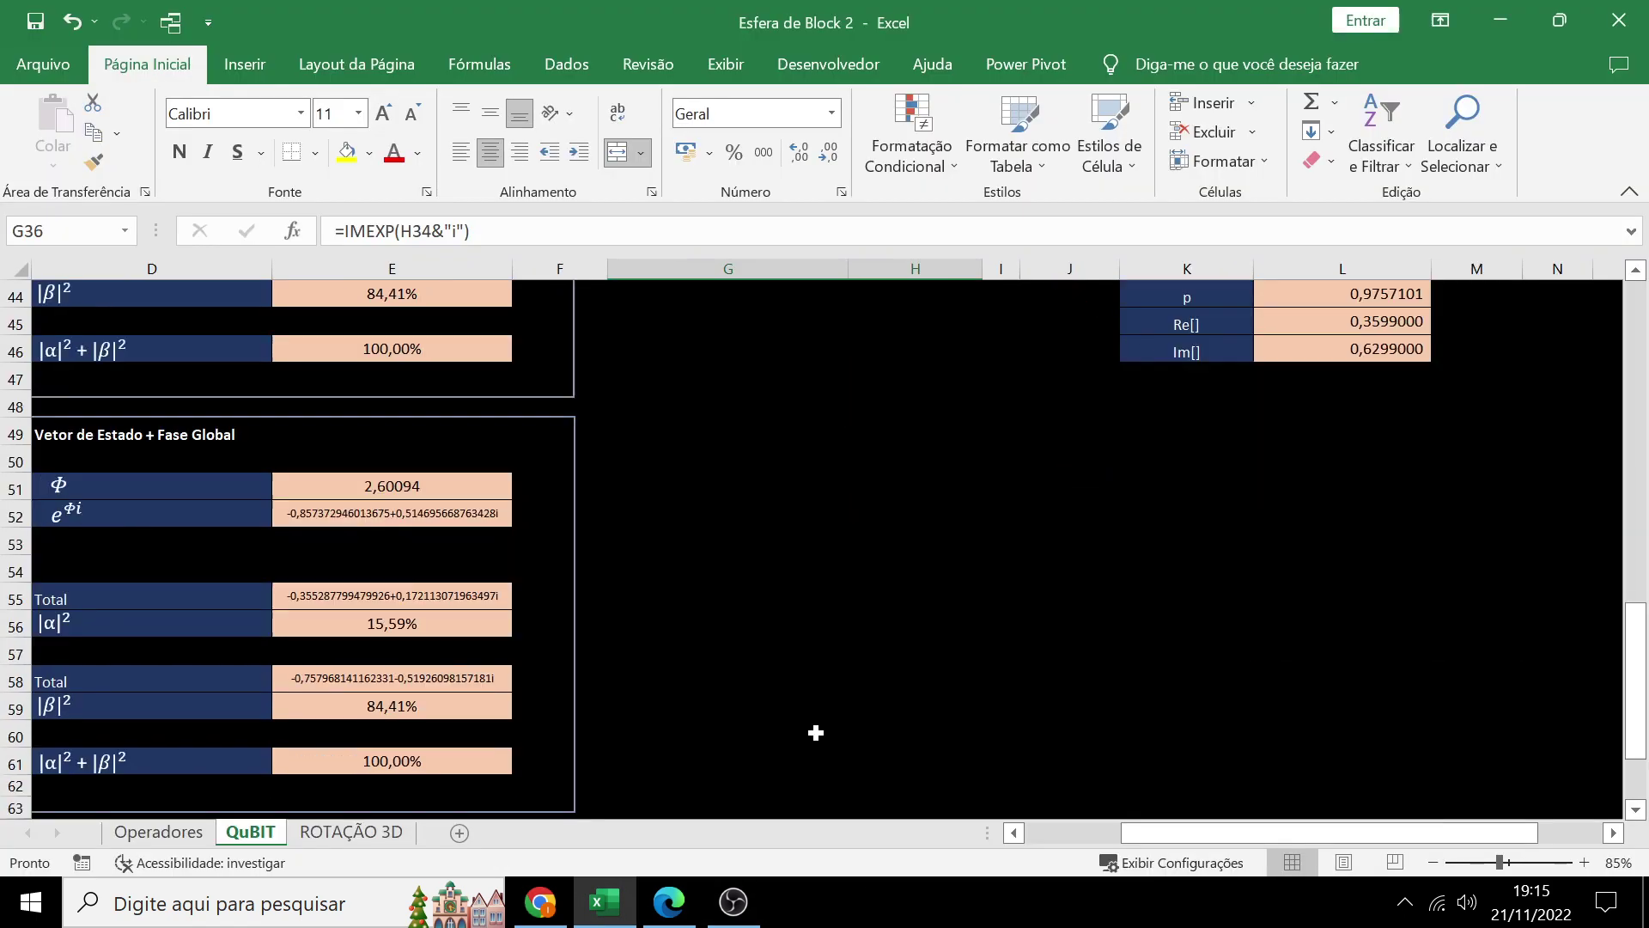
pyautogui.scroll(7, 807, 743)
pyautogui.scroll(5, 807, 743)
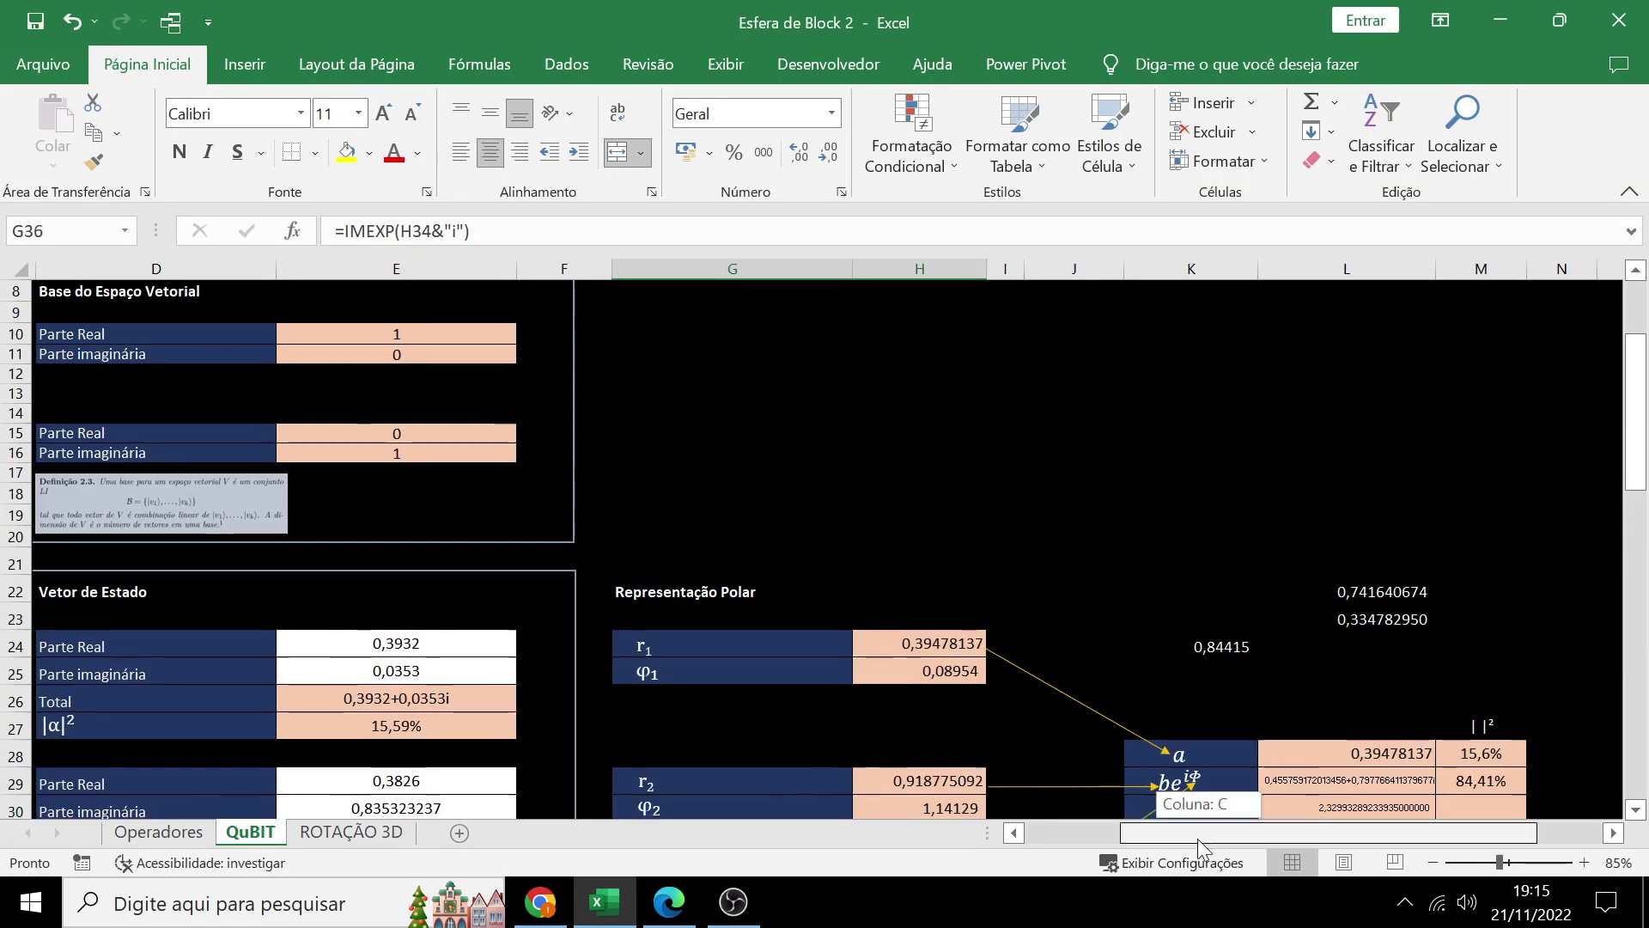
pyautogui.moveTo(1198, 839); pyautogui.dragTo(924, 827)
pyautogui.scroll(3, 781, 681)
# Step: On the Operadores sheet, select the NOT operator matrix, then deselect it
pyautogui.click(158, 831)
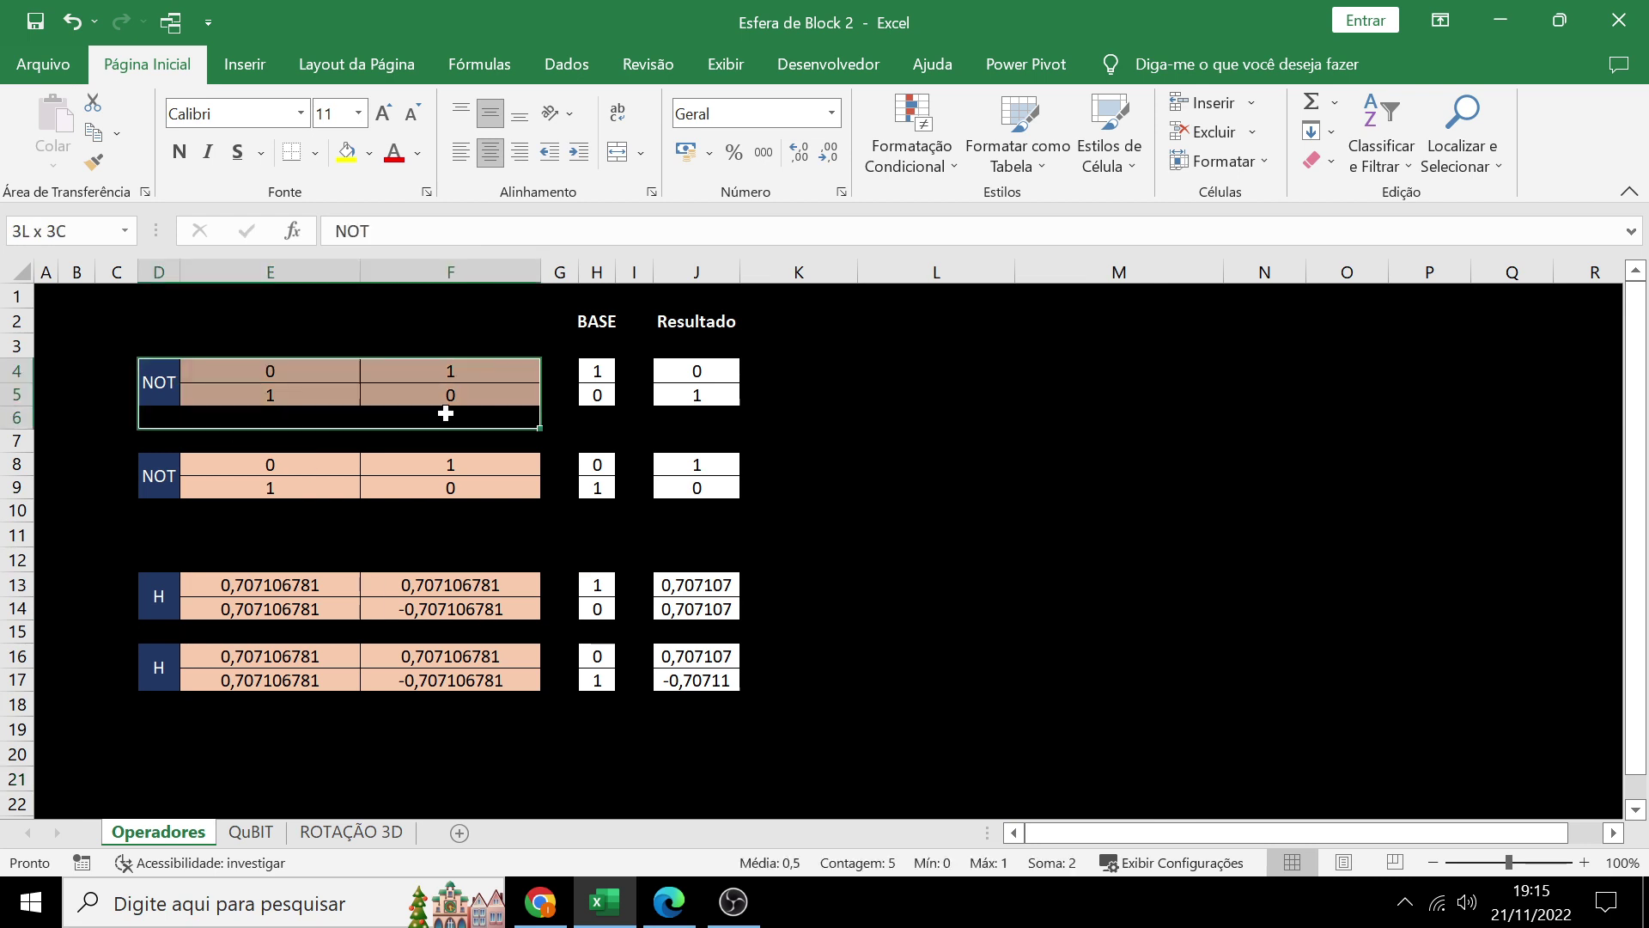
pyautogui.moveTo(178, 385); pyautogui.dragTo(447, 397)
pyautogui.moveTo(249, 631); pyautogui.dragTo(567, 708)
pyautogui.click(1029, 578)
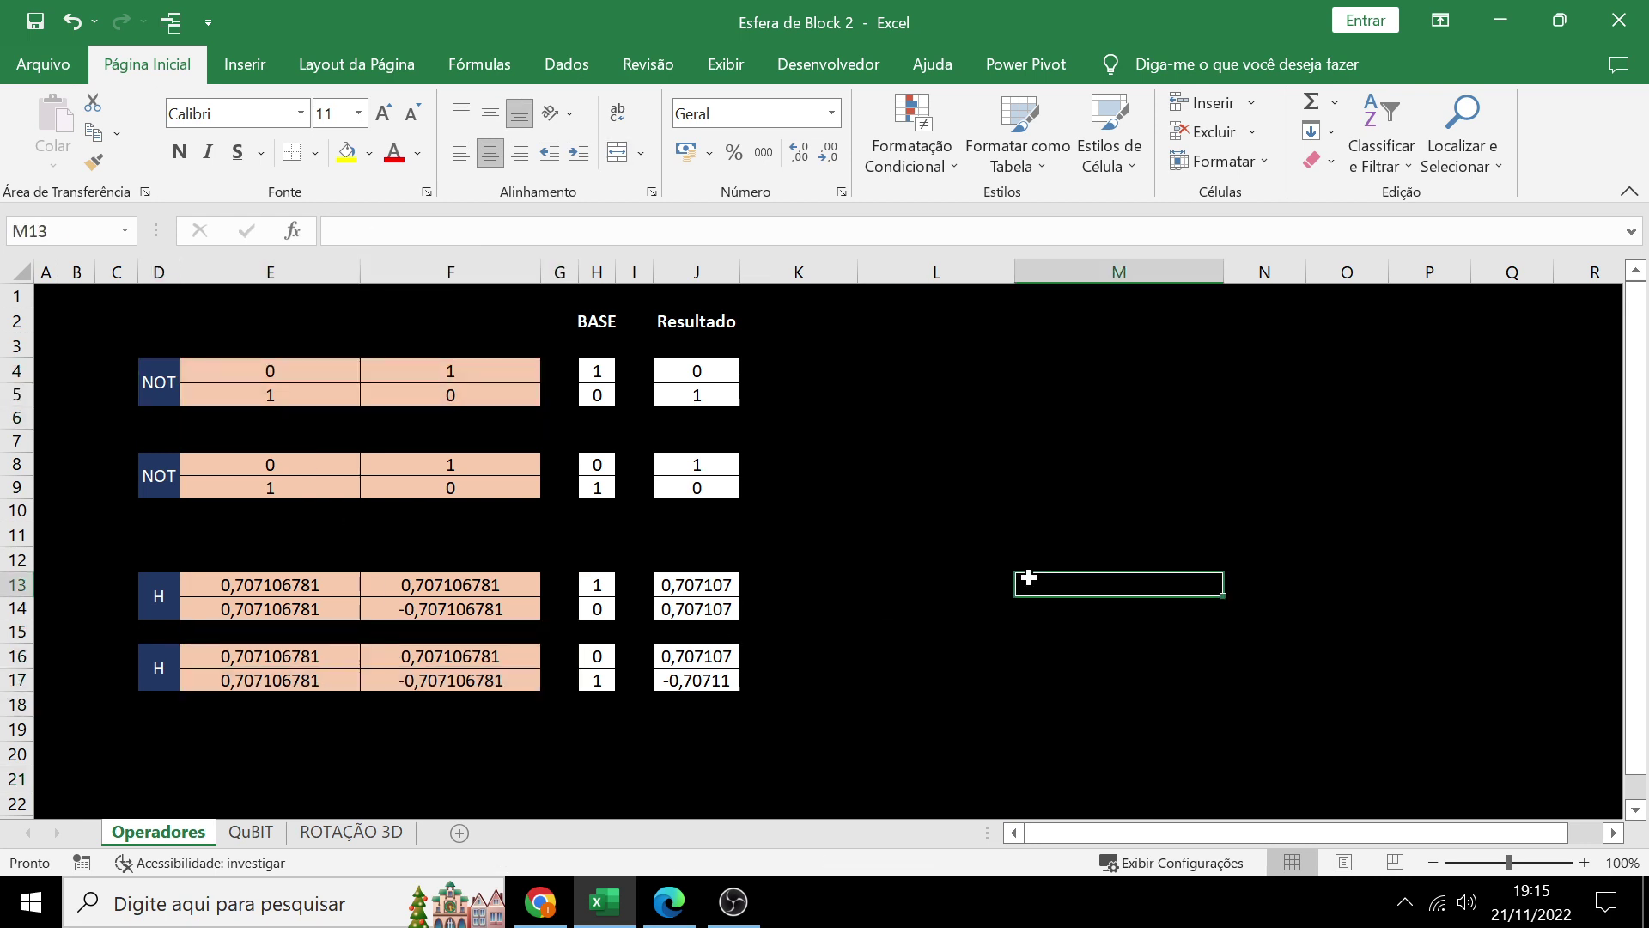
# Step: Return to the QuBIT sheet to review the basis and state vector tables
pyautogui.click(266, 832)
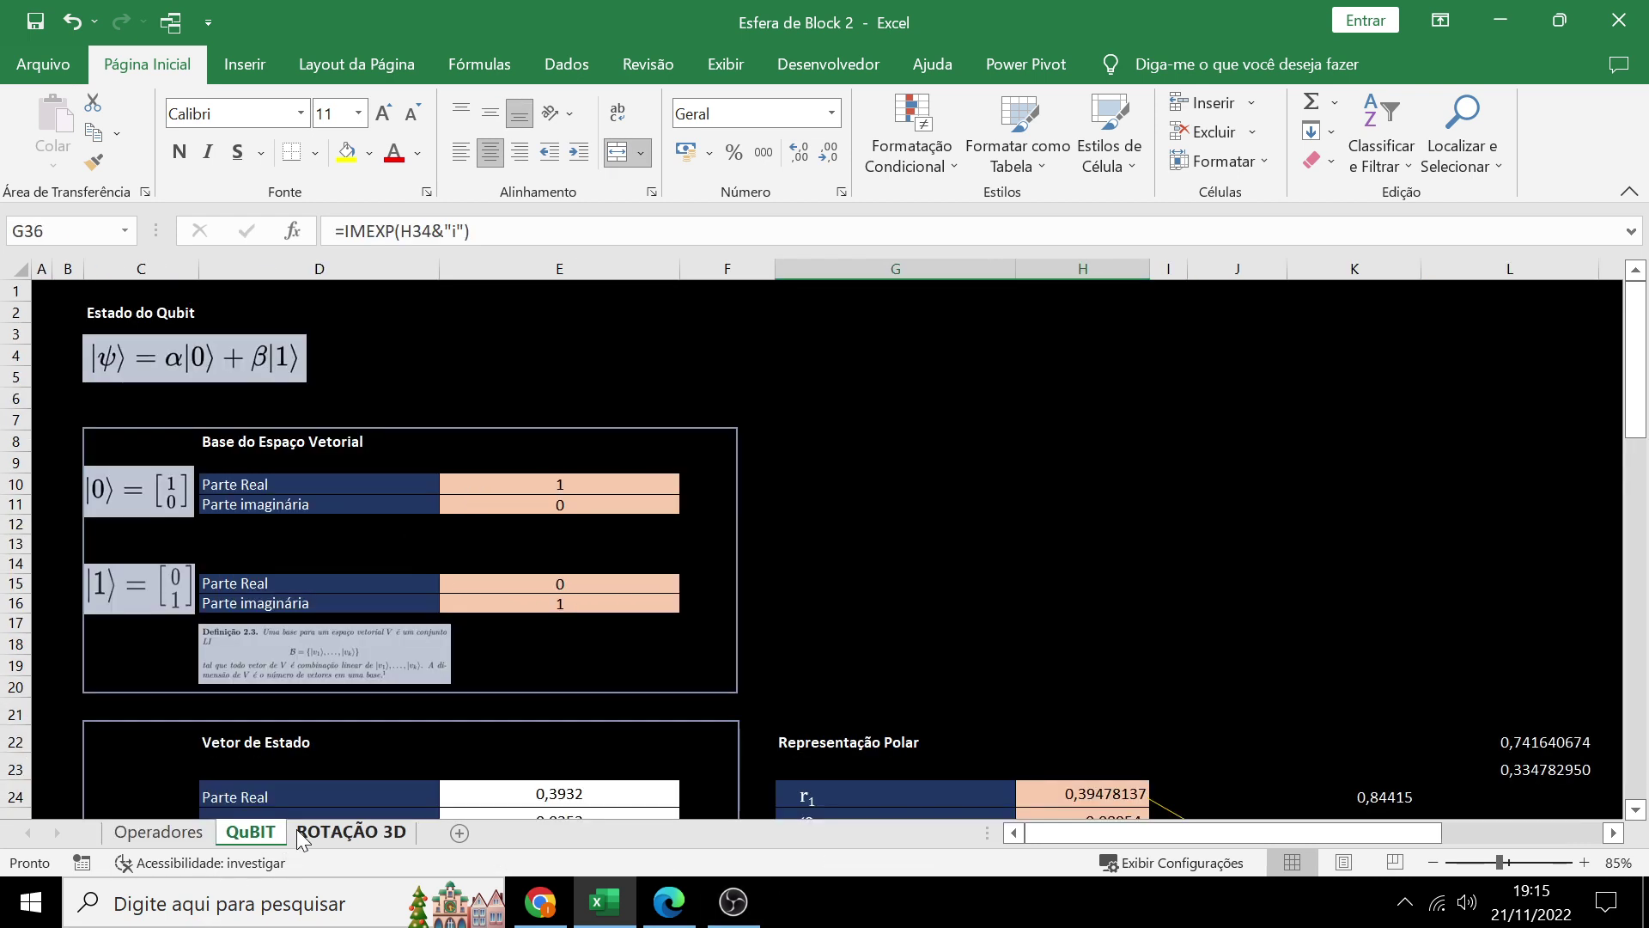
pyautogui.scroll(-5, 1202, 498)
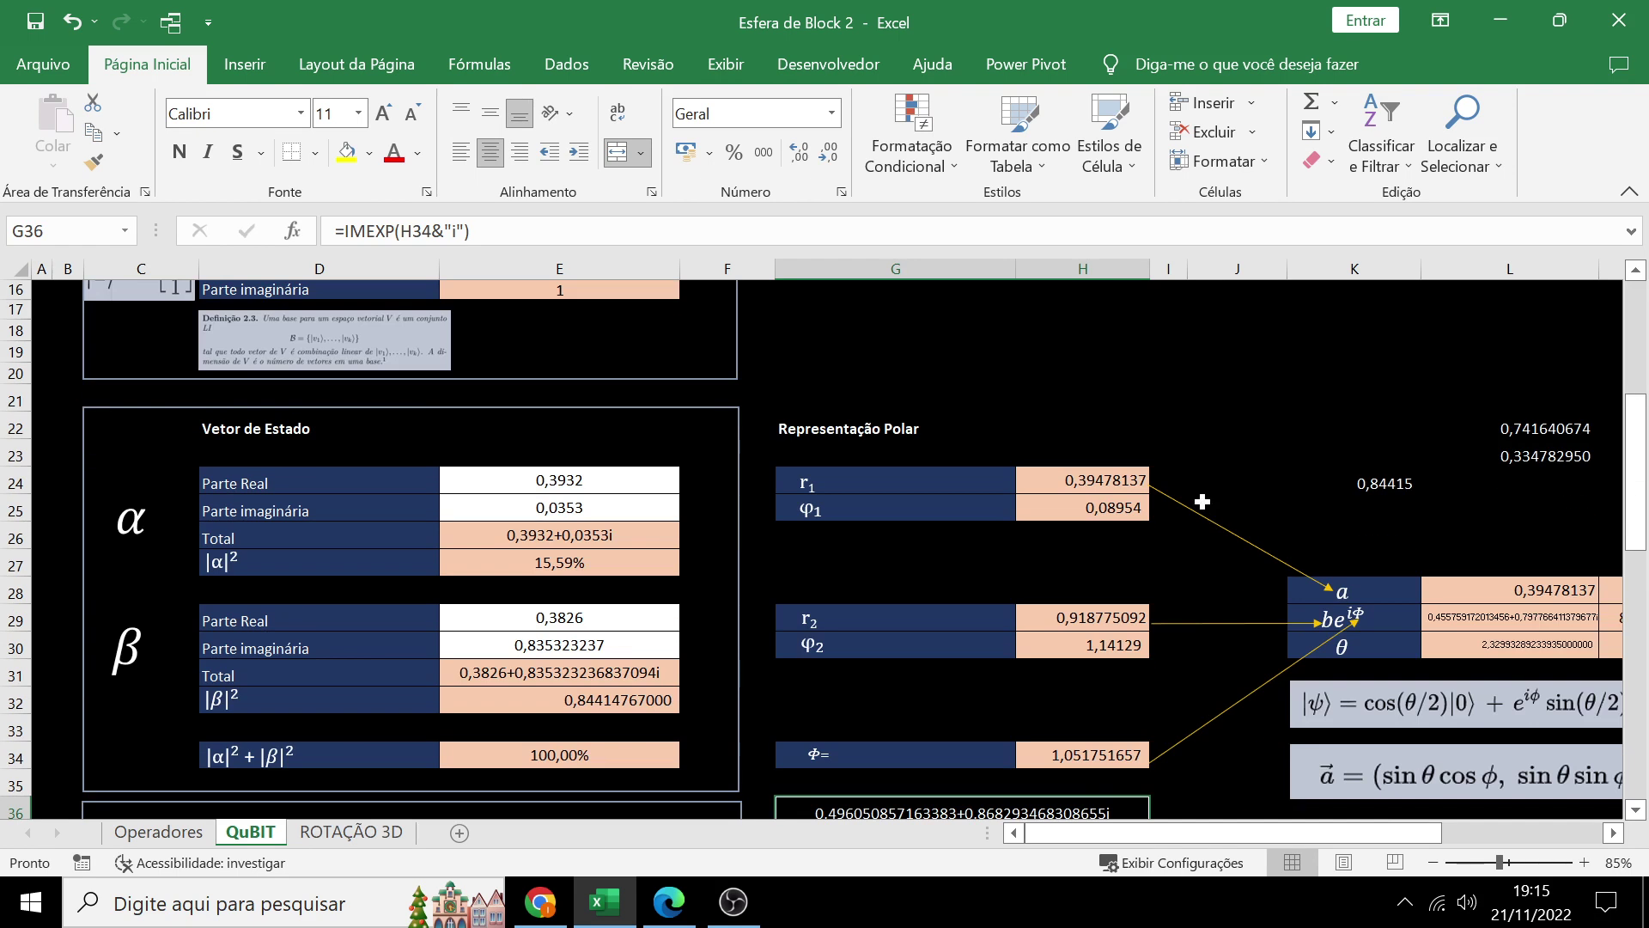
pyautogui.scroll(4, 1203, 503)
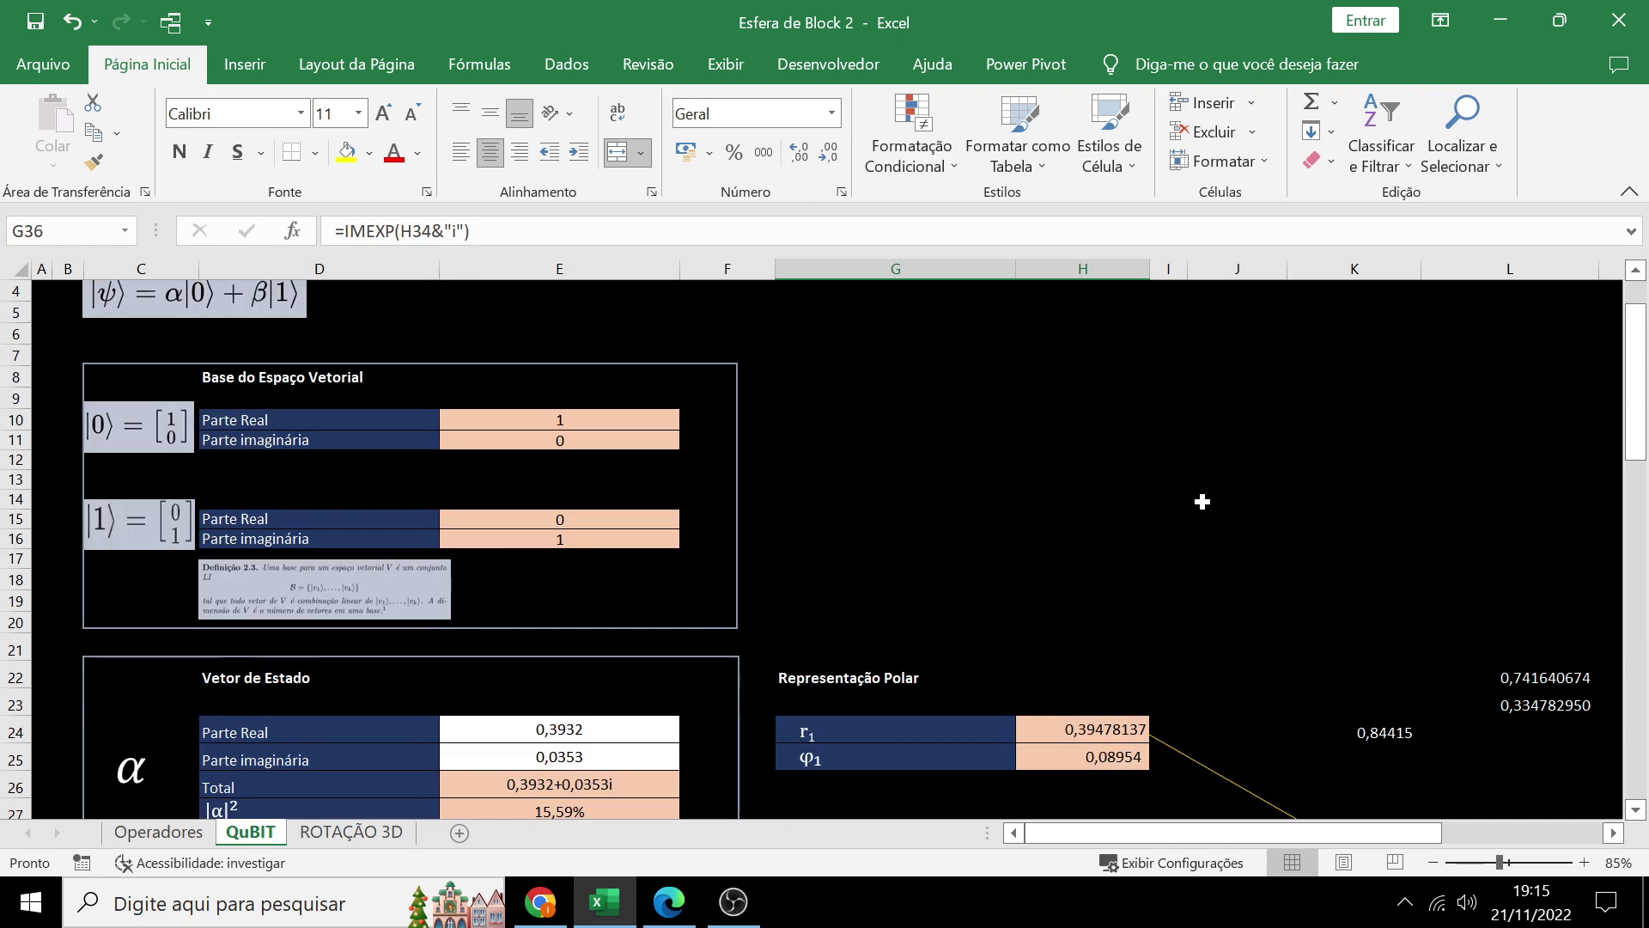
pyautogui.scroll(1, 1202, 501)
pyautogui.scroll(-3, 1202, 502)
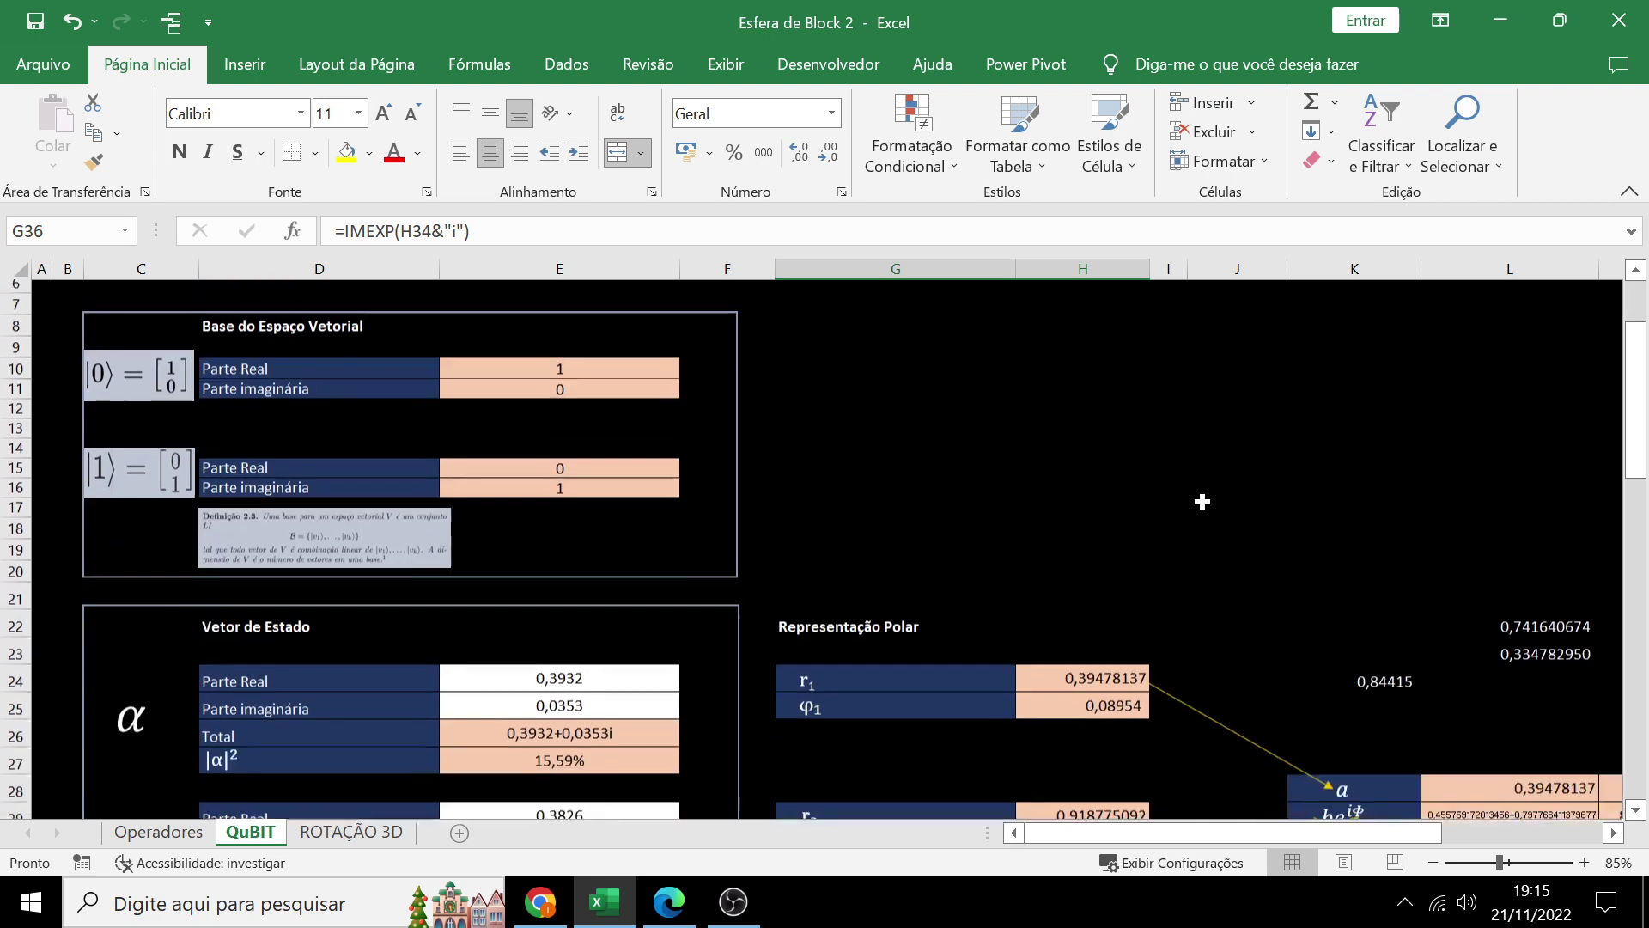